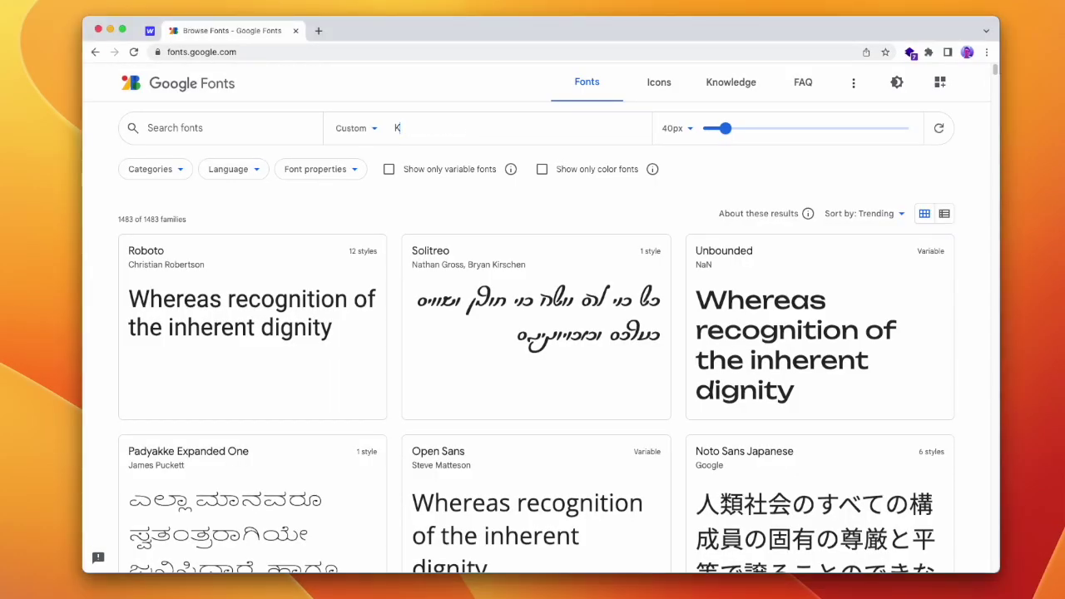
Preview the fonts with the text Kodiak at 78 px and limit the categories to Serif and Display
{"action": "type", "text": "Kodiak"}
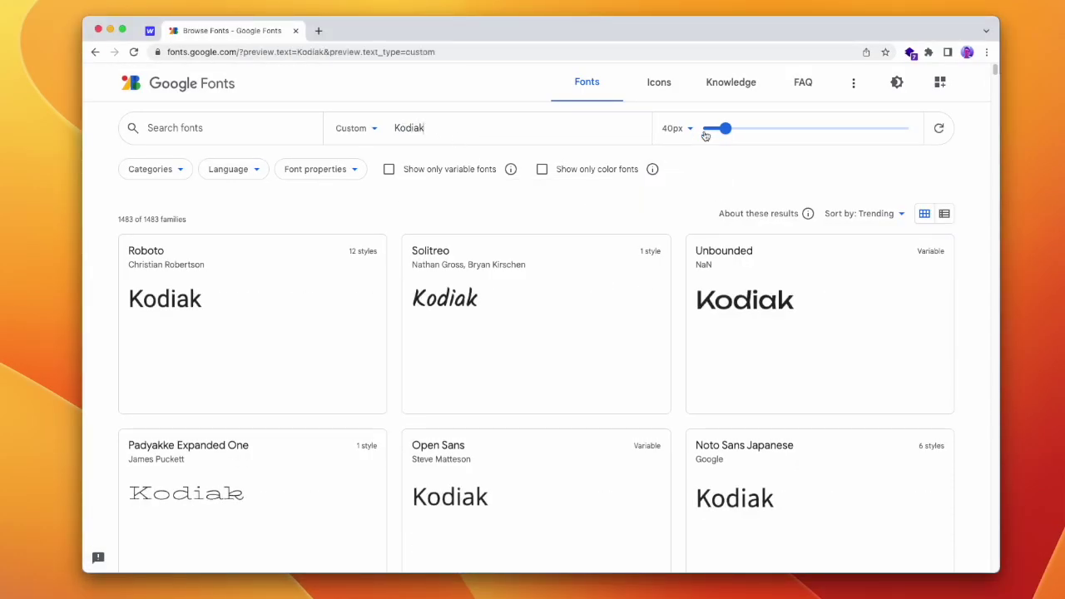
{"action": "left_click_drag", "start_coordinate": [722, 129], "coordinate": [752, 129]}
{"action": "left_click", "coordinate": [155, 169]}
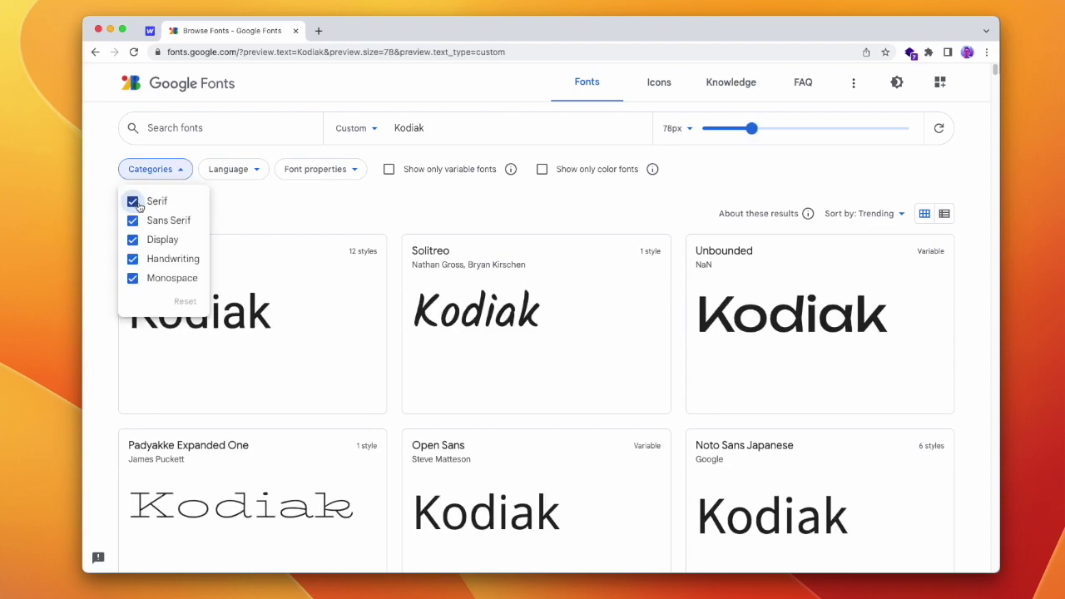
{"action": "left_click", "coordinate": [132, 279]}
{"action": "left_click", "coordinate": [132, 259]}
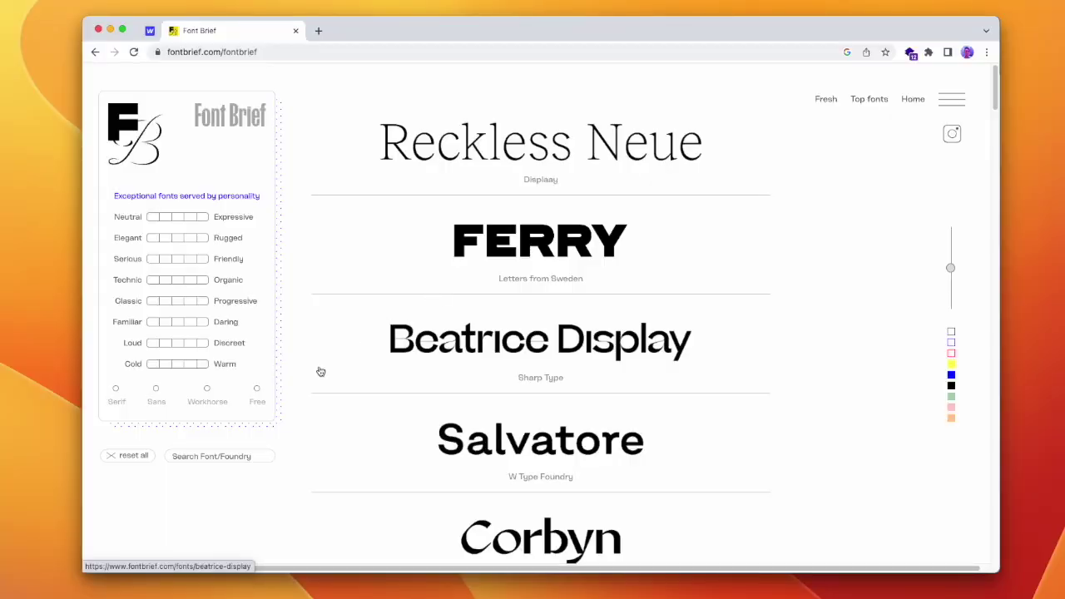
Filter the Font Brief list to free fonts
{"action": "left_click", "coordinate": [257, 391]}
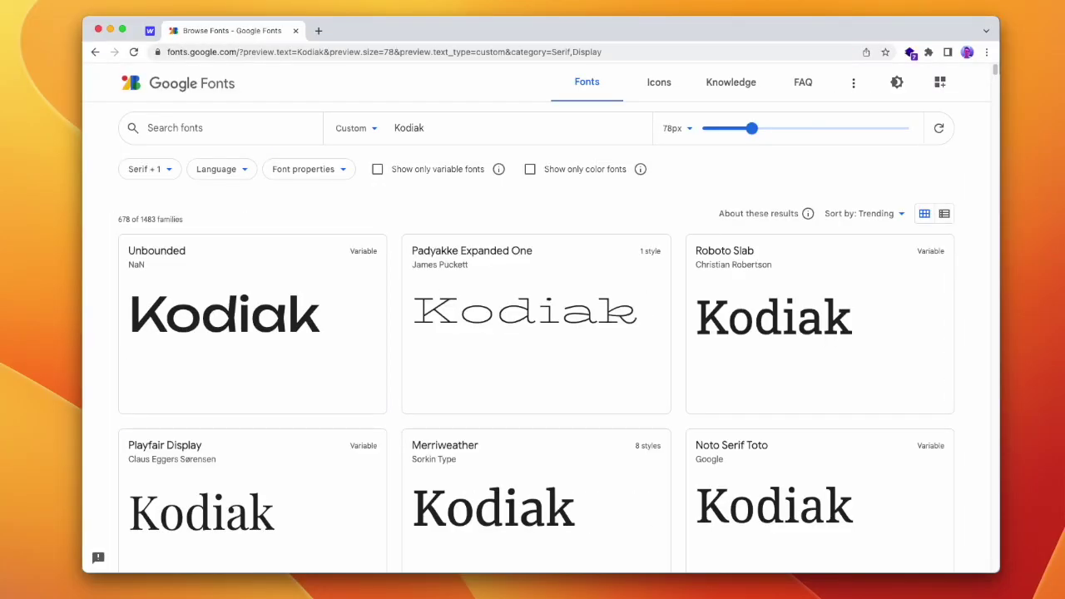
Download the Unbounded family from Google Fonts and install its variable font file on the computer
{"action": "left_click", "coordinate": [352, 318]}
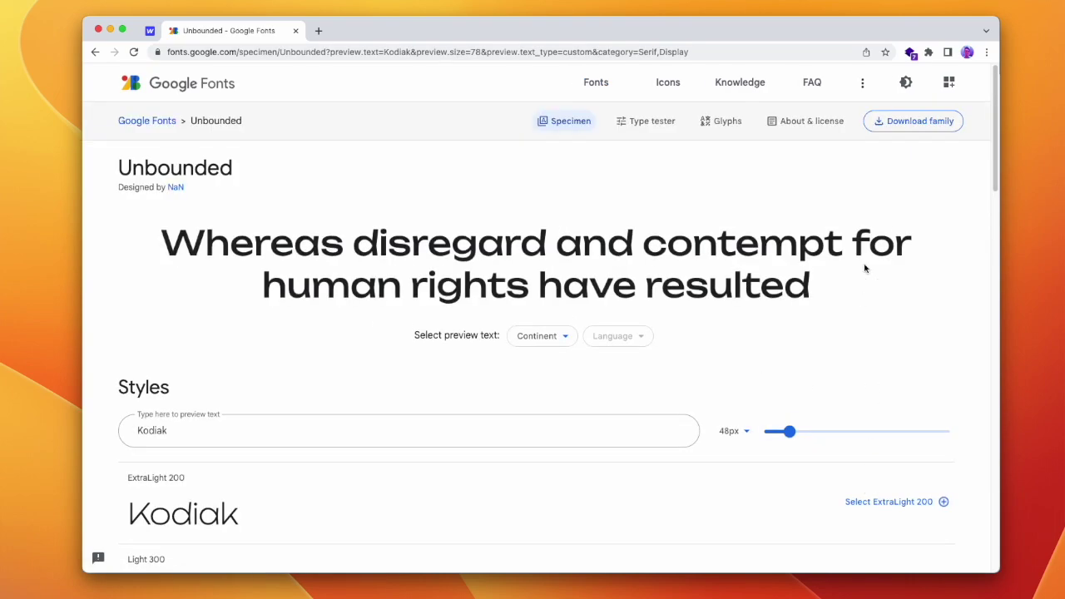
{"action": "left_click", "coordinate": [920, 126]}
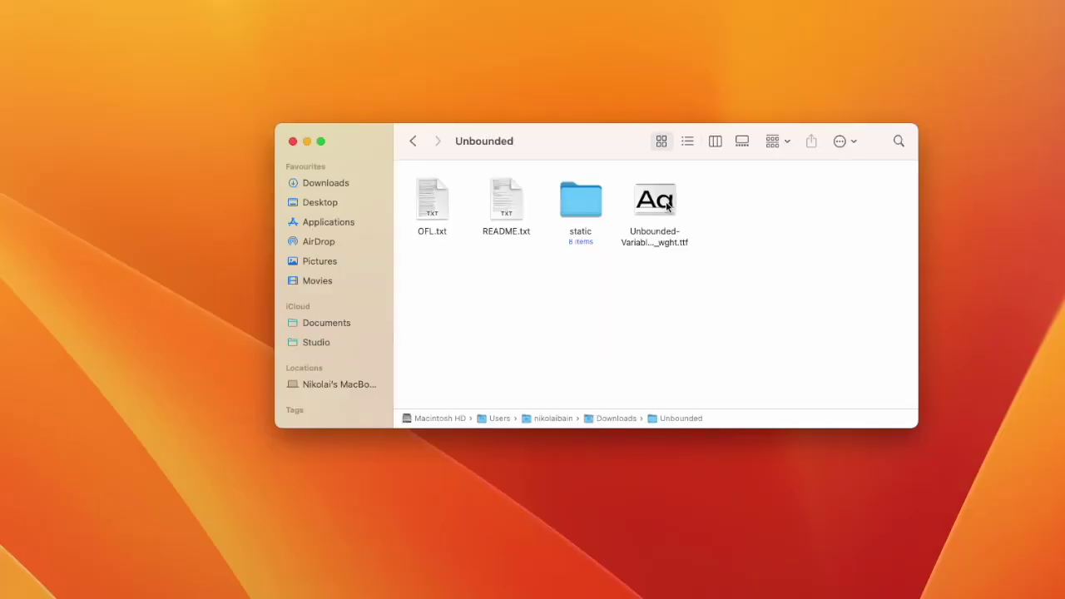
{"action": "double_click", "coordinate": [660, 204]}
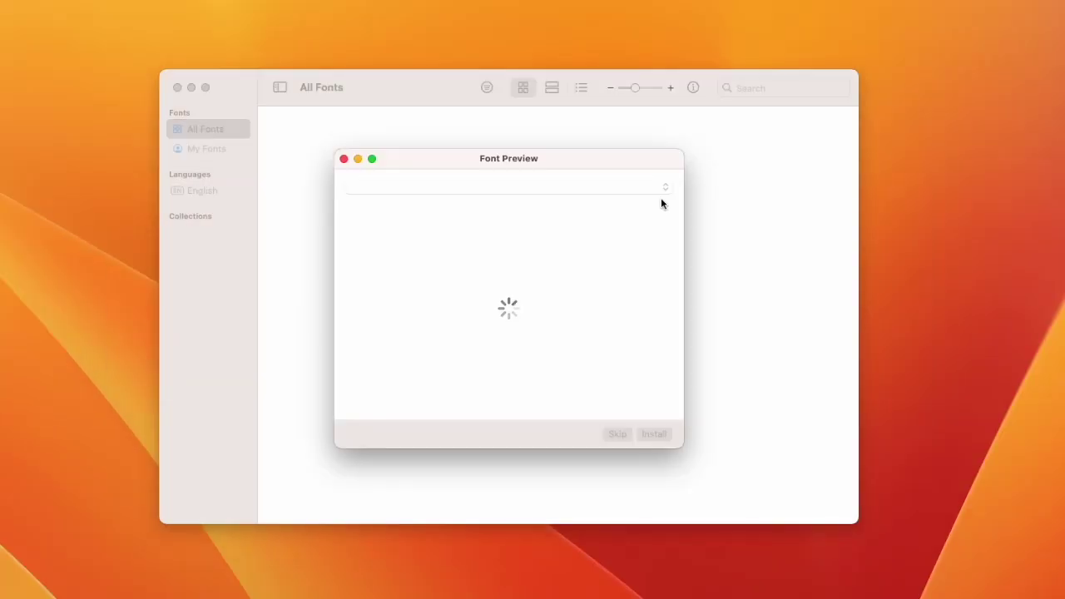
{"action": "left_click", "coordinate": [656, 435]}
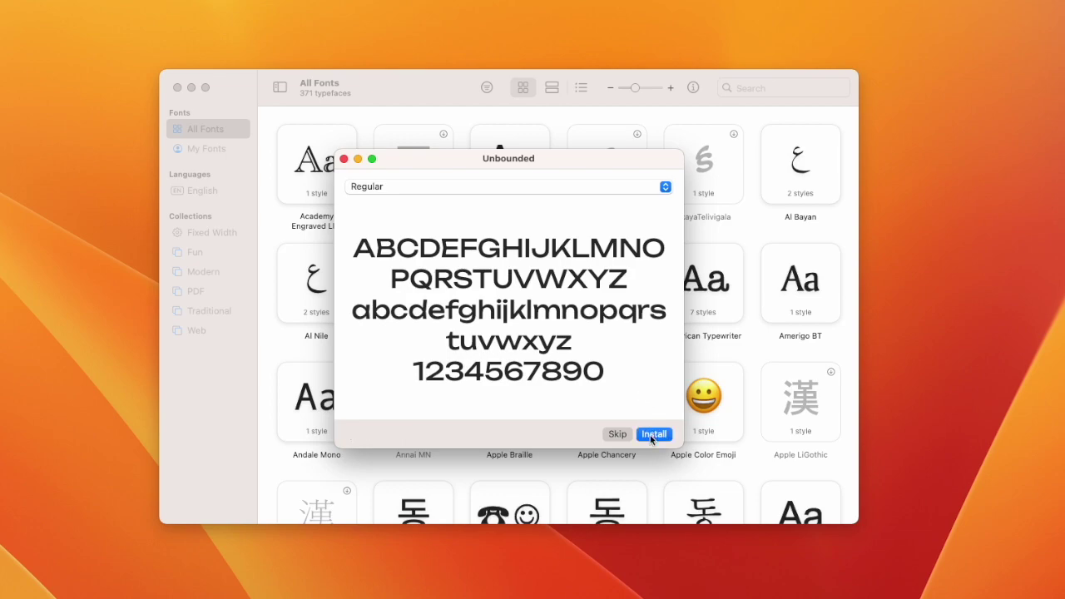
{"action": "left_click", "coordinate": [655, 435]}
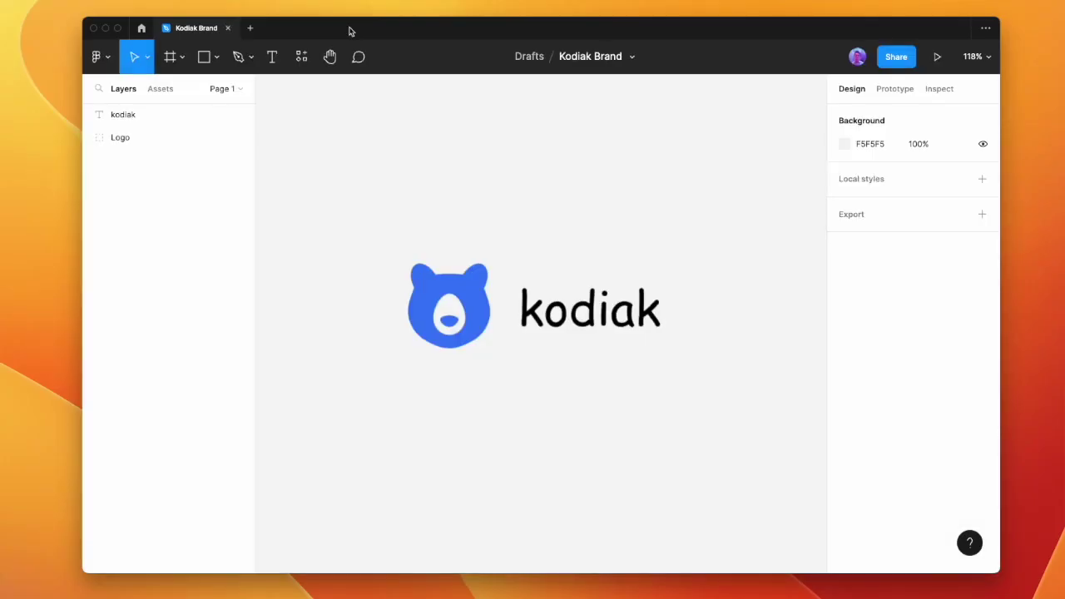
Switch to the Kodiak Brand design file in Figma and set the kodiak wordmark's font to Unbounded
{"action": "left_click", "coordinate": [620, 313]}
{"action": "left_click", "coordinate": [899, 312]}
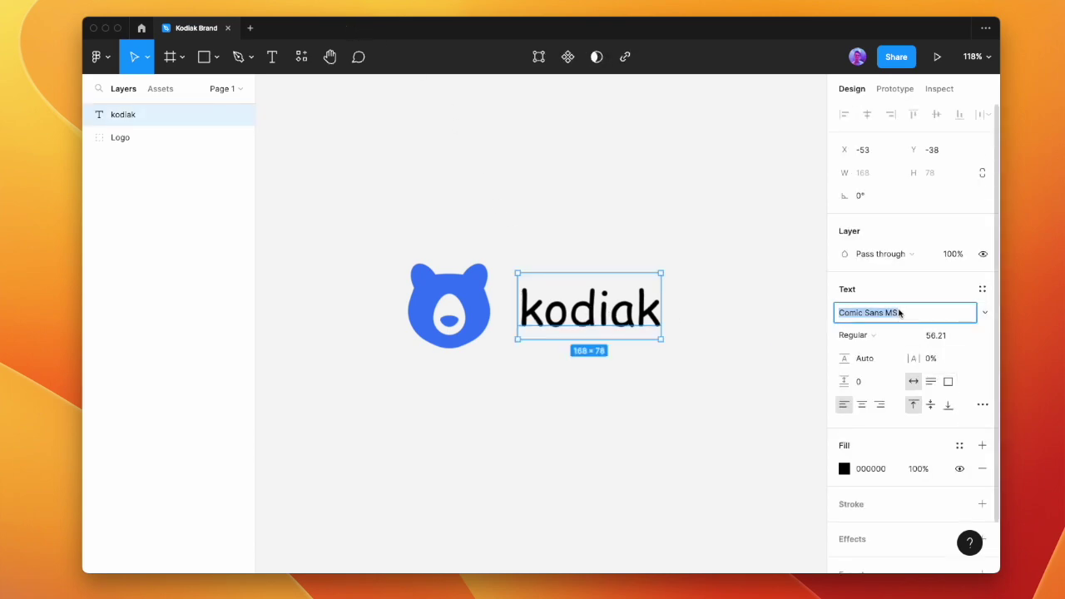
{"action": "type", "text": "Unbounded"}
{"action": "key", "text": "Return"}
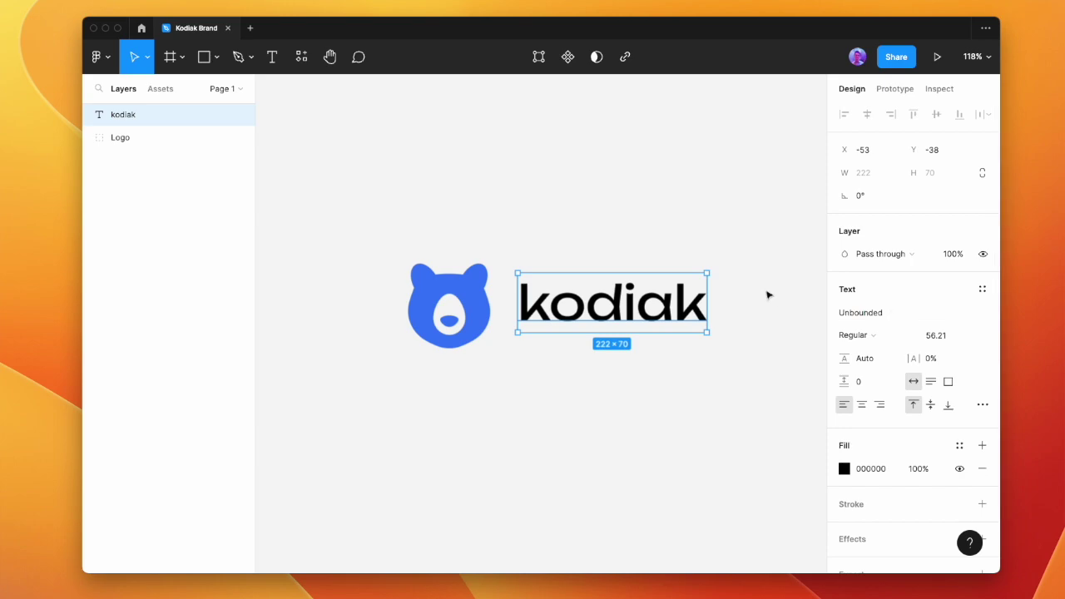
{"action": "left_click", "coordinate": [730, 255]}
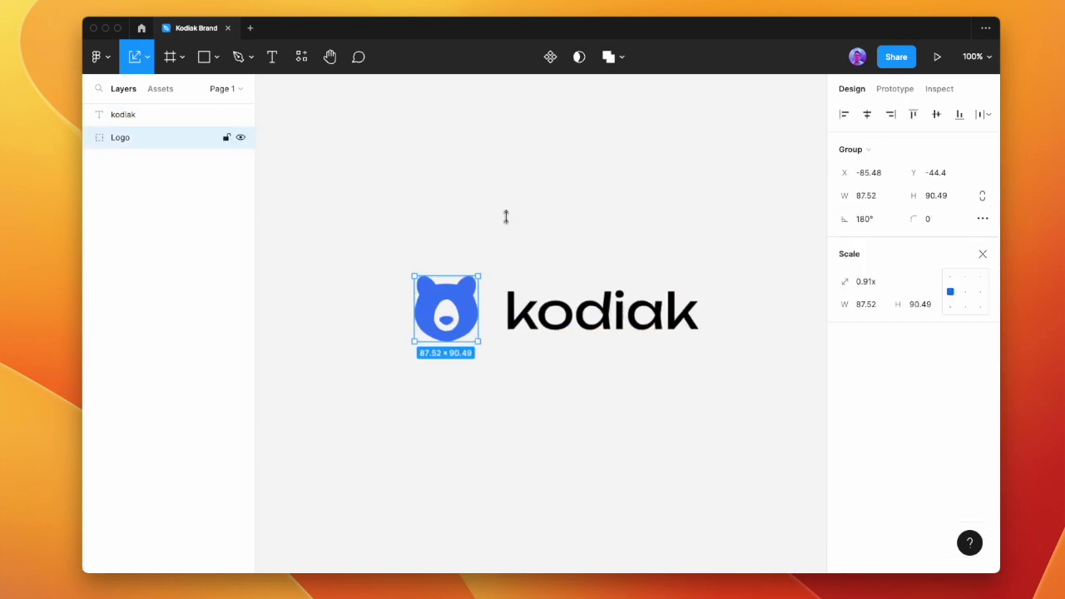
Scale the bear logo to about 88 × 90 and the kodiak wordmark to about 268 × 84
{"action": "left_click", "coordinate": [505, 216]}
{"action": "left_click", "coordinate": [590, 313]}
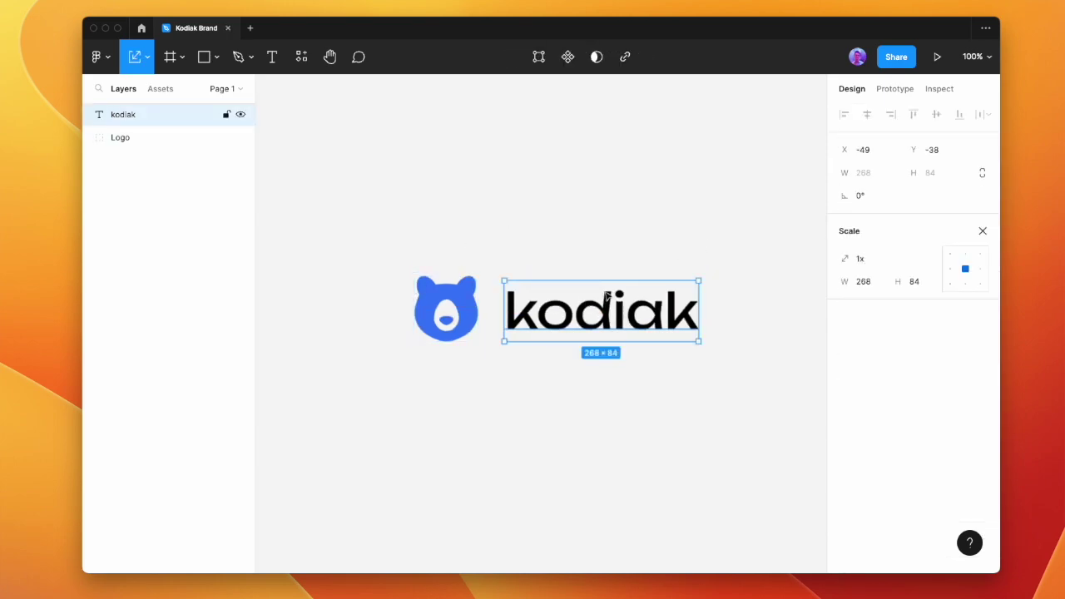
{"action": "left_click", "coordinate": [638, 238]}
{"action": "scroll", "coordinate": [605, 241], "scroll_direction": "down", "scroll_amount": 3}
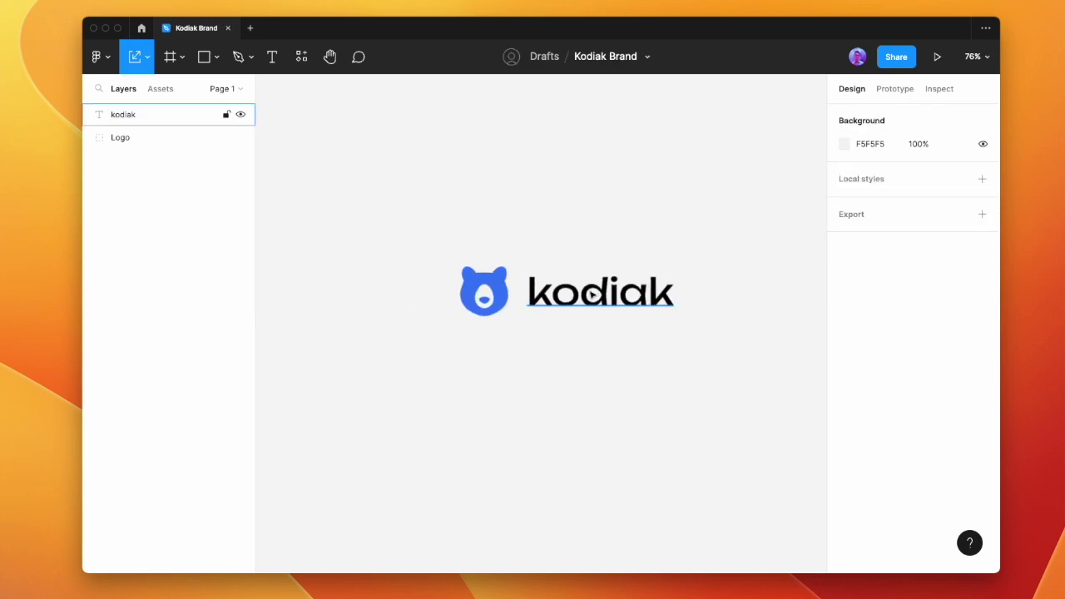
Nudge the kodiak wordmark beside the bear to X -53, Y -40 and set its font weight to Medium
{"action": "left_click", "coordinate": [591, 296]}
{"action": "key", "text": "Left"}
{"action": "key", "text": "Down"}
{"action": "left_click", "coordinate": [641, 213]}
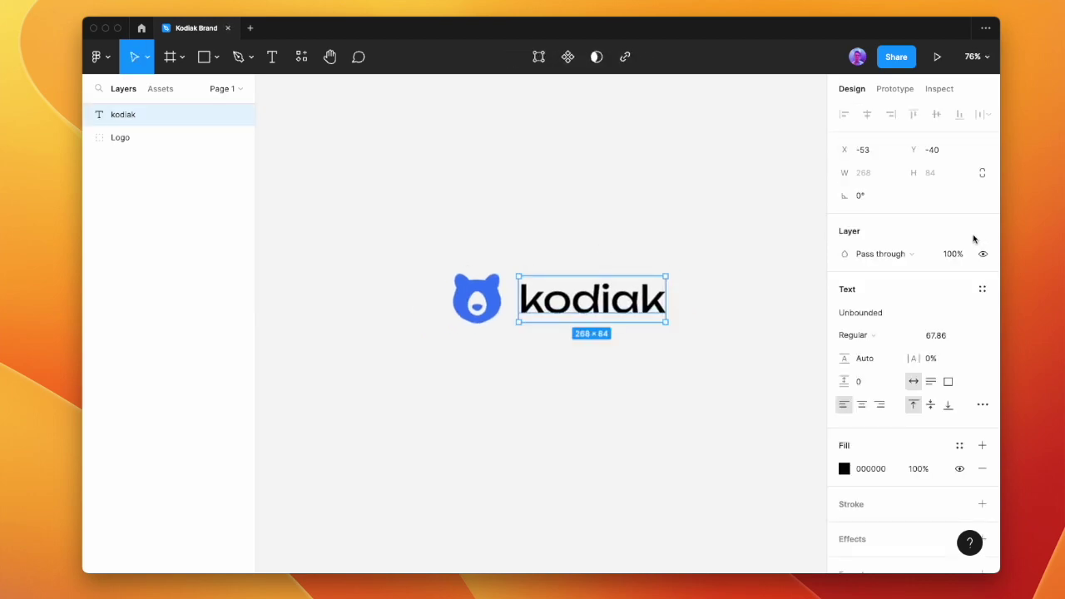
{"action": "left_click", "coordinate": [876, 335]}
{"action": "left_click", "coordinate": [877, 350]}
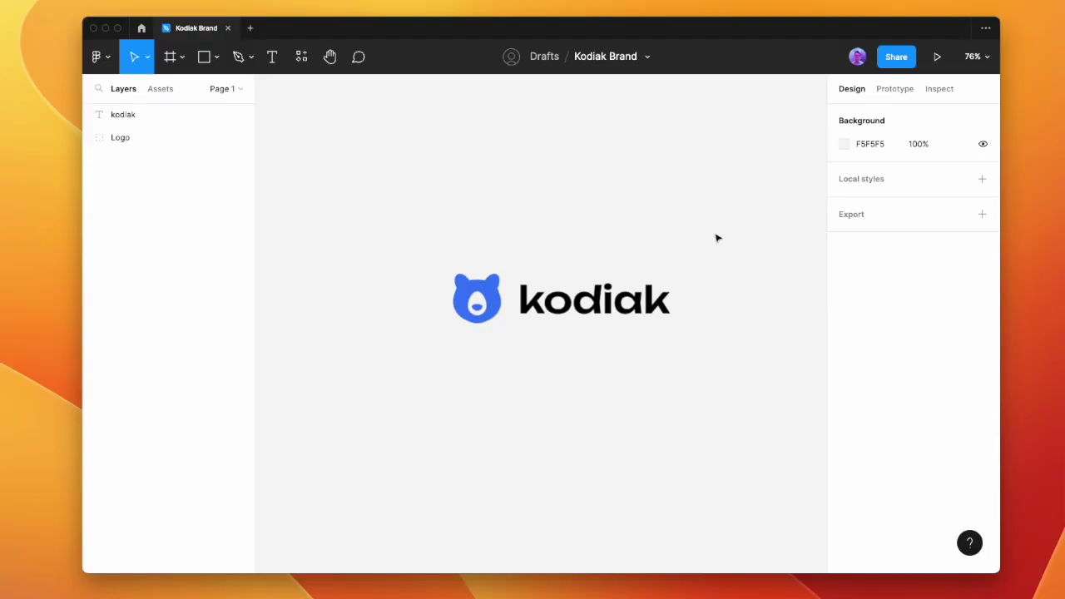
Group the bear and wordmark and place a duplicate of the group directly above the original at Y -242
{"action": "left_click_drag", "start_coordinate": [736, 223], "coordinate": [467, 347]}
{"action": "key", "text": "super+g"}
{"action": "left_click_drag", "start_coordinate": [584, 312], "coordinate": [578, 194]}
{"action": "scroll", "coordinate": [555, 263], "scroll_direction": "up", "scroll_amount": 3}
{"action": "scroll", "coordinate": [555, 263], "scroll_direction": "right", "scroll_amount": 1}
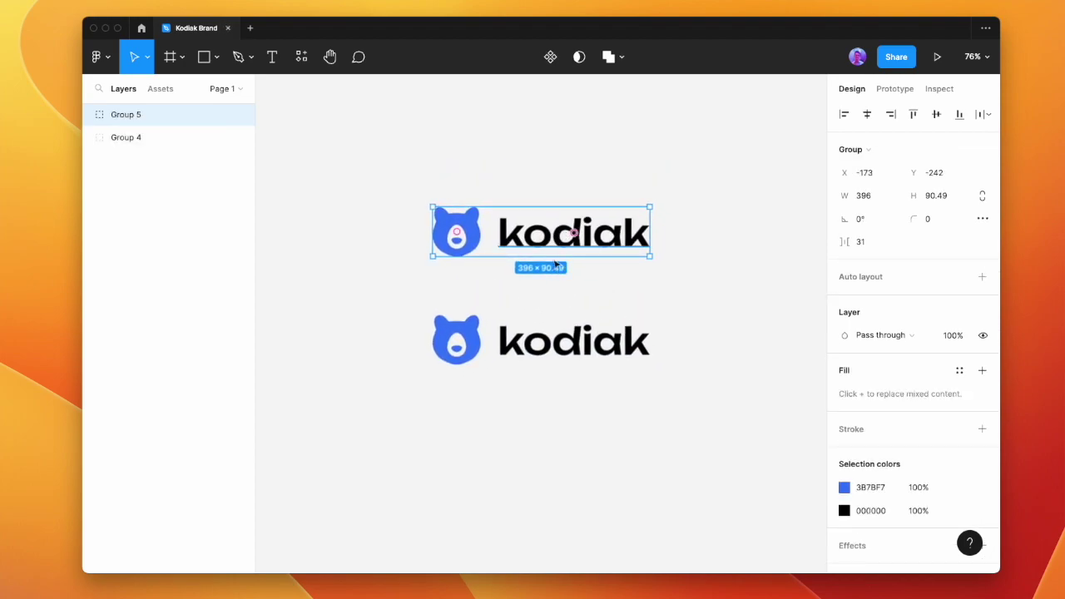
Ungroup the lower logo and convert its kodiak wordmark to vector outlines with Outline Stroke
{"action": "left_click", "coordinate": [529, 347]}
{"action": "key", "text": "super+shift+g"}
{"action": "left_click", "coordinate": [529, 348]}
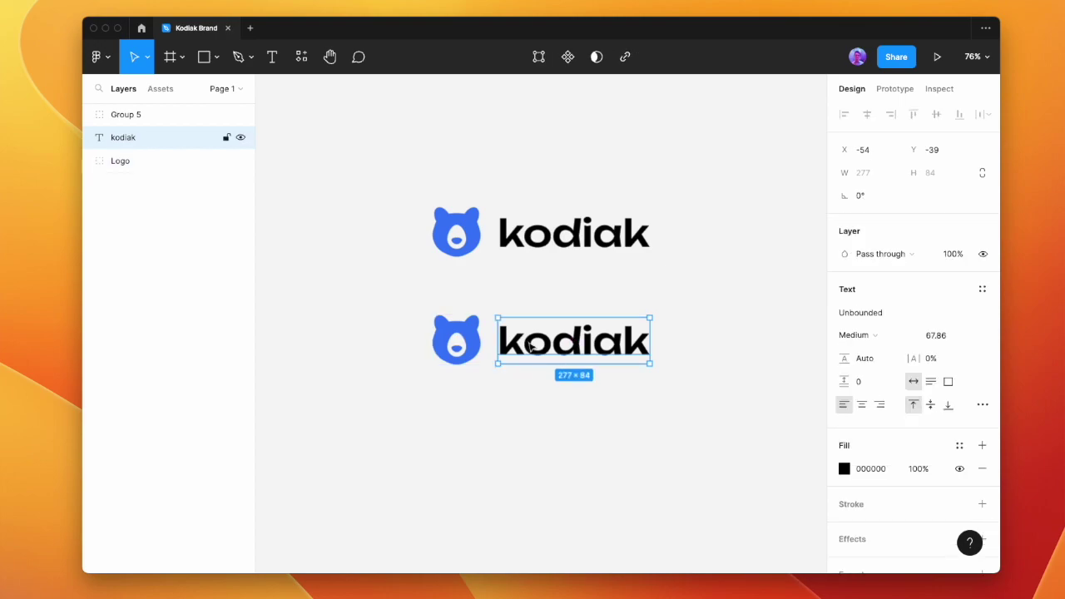
{"action": "left_click", "coordinate": [79, 2]}
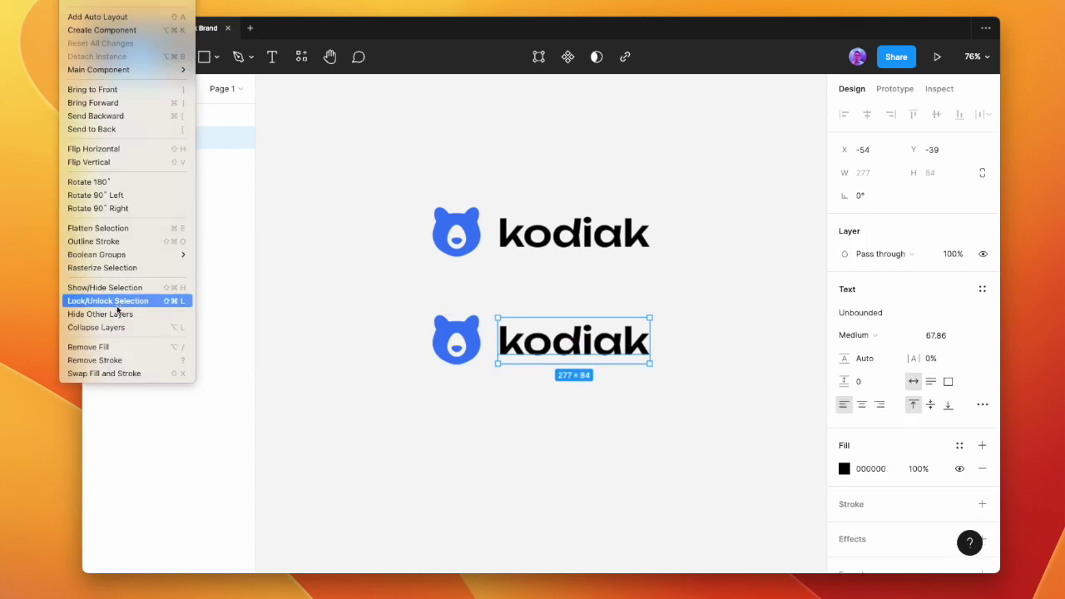
{"action": "left_click", "coordinate": [120, 243]}
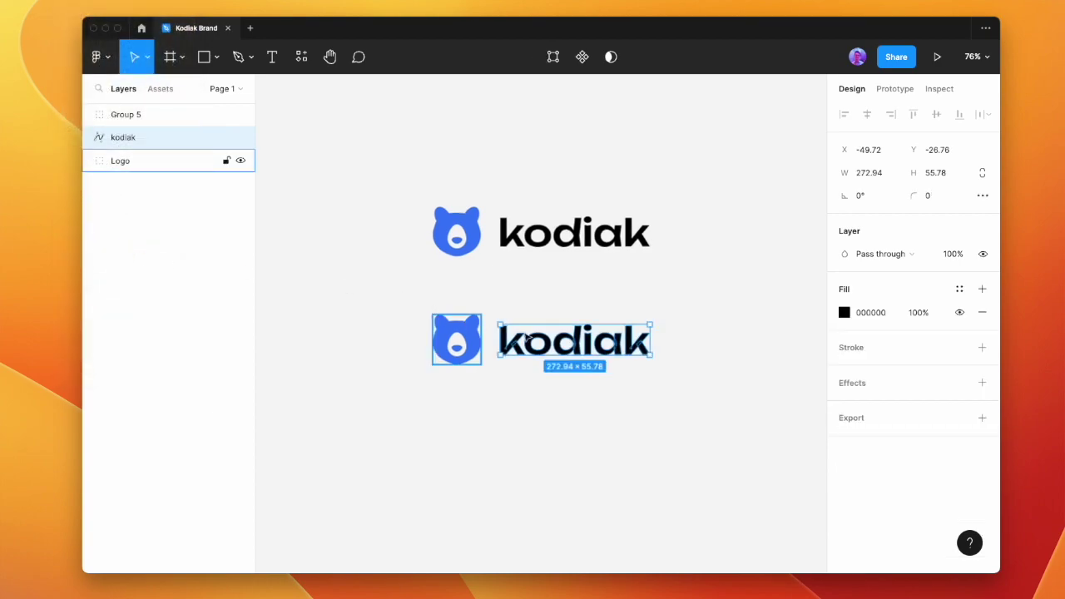
Try rounding the upper-left corner points of both k letters in the outlined wordmark
{"action": "scroll", "coordinate": [533, 349], "scroll_direction": "up", "scroll_amount": 5}
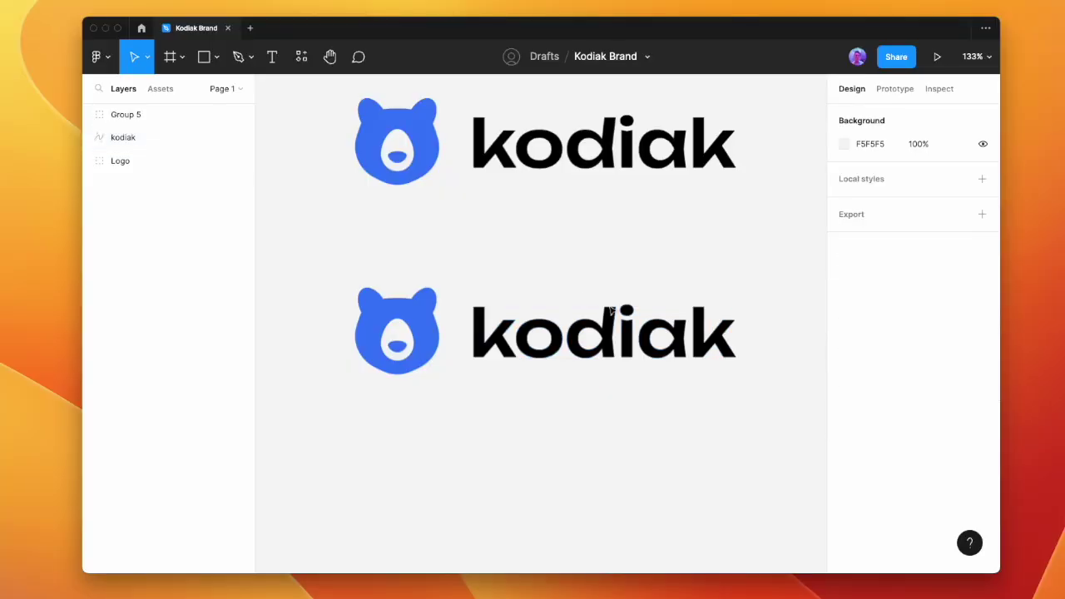
{"action": "scroll", "coordinate": [608, 312], "scroll_direction": "up", "scroll_amount": 5}
{"action": "scroll", "coordinate": [613, 317], "scroll_direction": "down", "scroll_amount": 3}
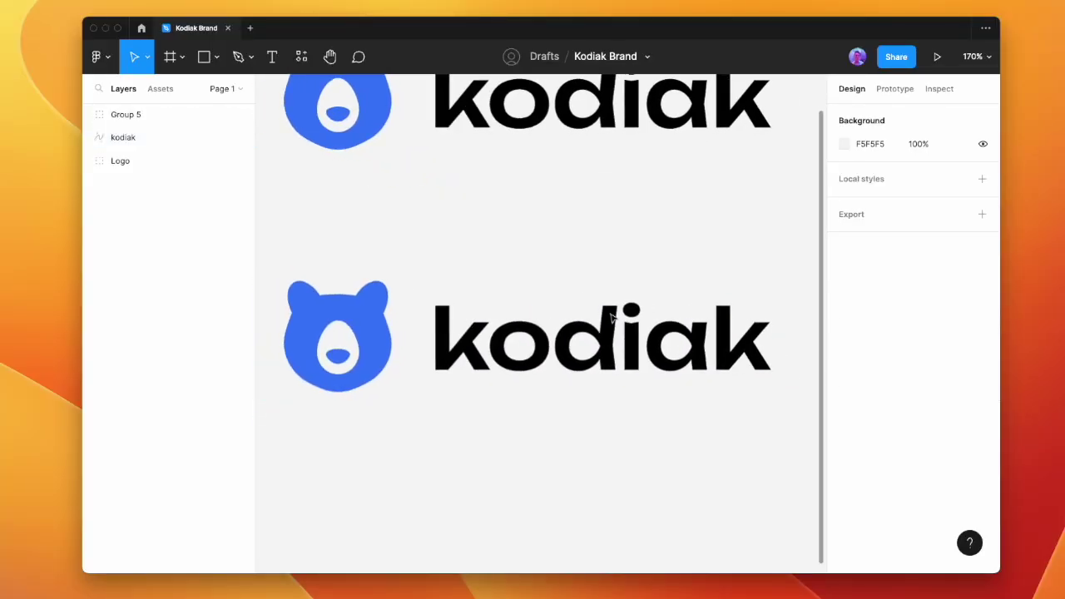
{"action": "double_click", "coordinate": [441, 325]}
{"action": "left_click", "coordinate": [434, 306]}
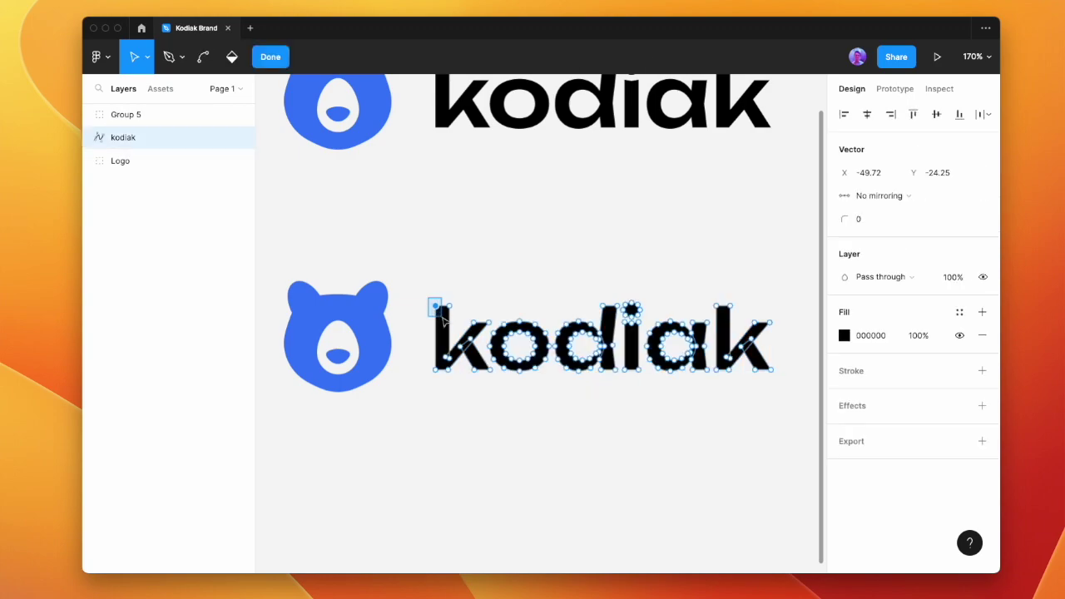
{"action": "left_click", "coordinate": [715, 305], "text": "shift"}
{"action": "left_click", "coordinate": [859, 218]}
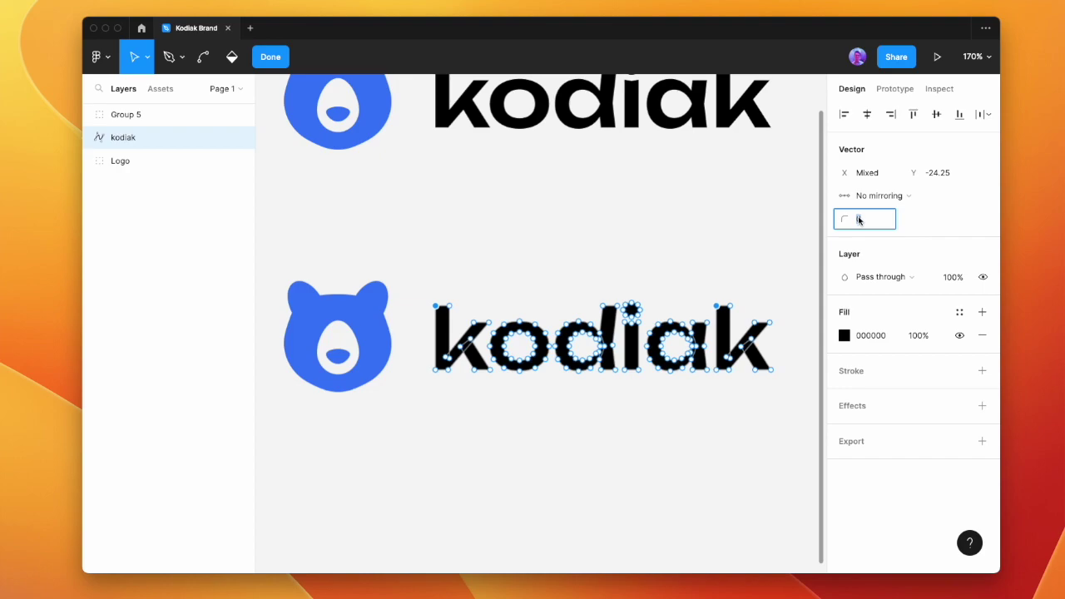
{"action": "key", "text": "Return"}
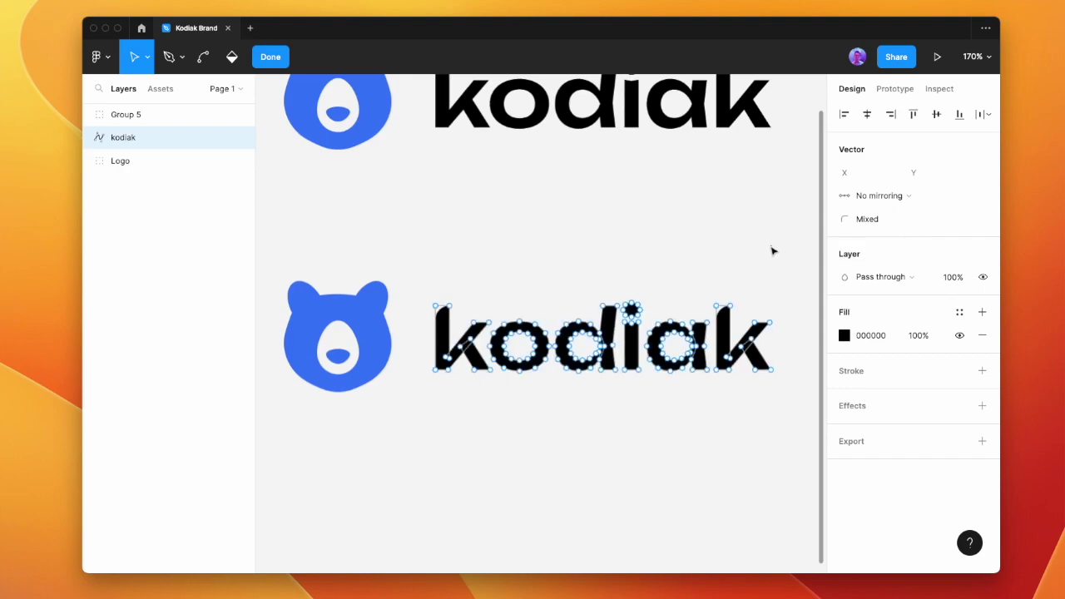
{"action": "key", "text": "Escape"}
{"action": "key", "text": "Escape"}
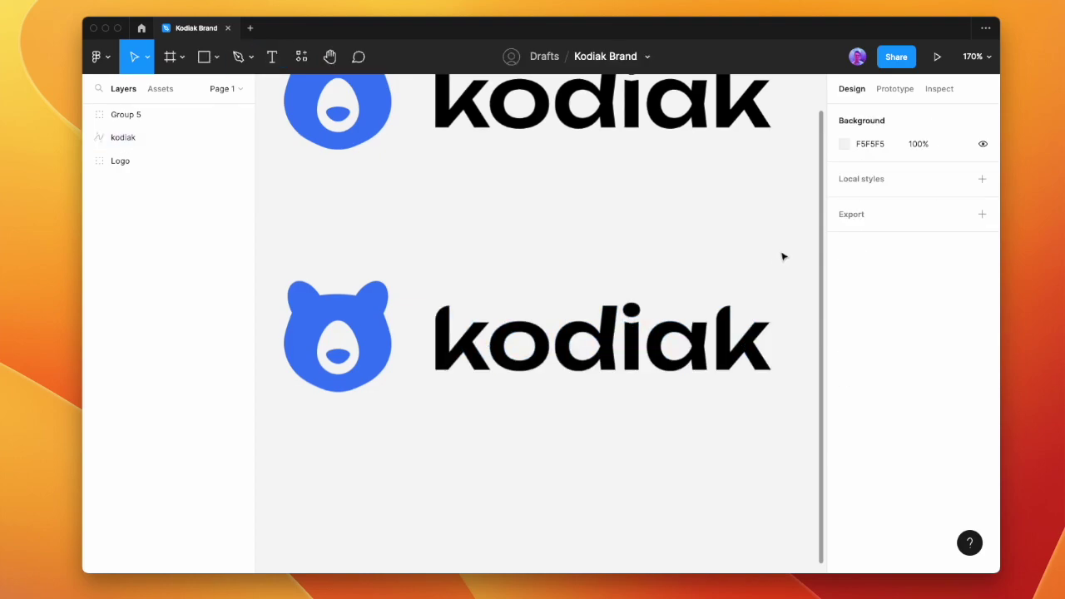
Undo the corner rounding on the two k letters and leave vector editing
{"action": "key", "text": "super+z"}
{"action": "key", "text": "super+z"}
{"action": "key", "text": "super+z"}
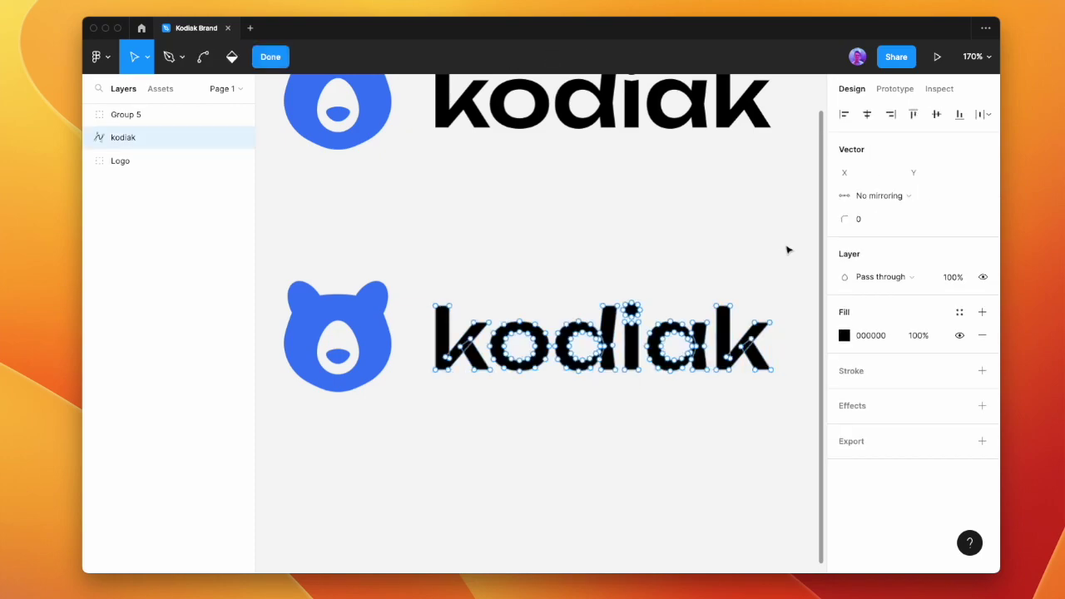
{"action": "key", "text": "Escape"}
Delete the dot above the letter i from the lower wordmark's vector outline
{"action": "left_click", "coordinate": [739, 238]}
{"action": "double_click", "coordinate": [732, 312]}
{"action": "scroll", "coordinate": [653, 323], "scroll_direction": "up", "scroll_amount": 5}
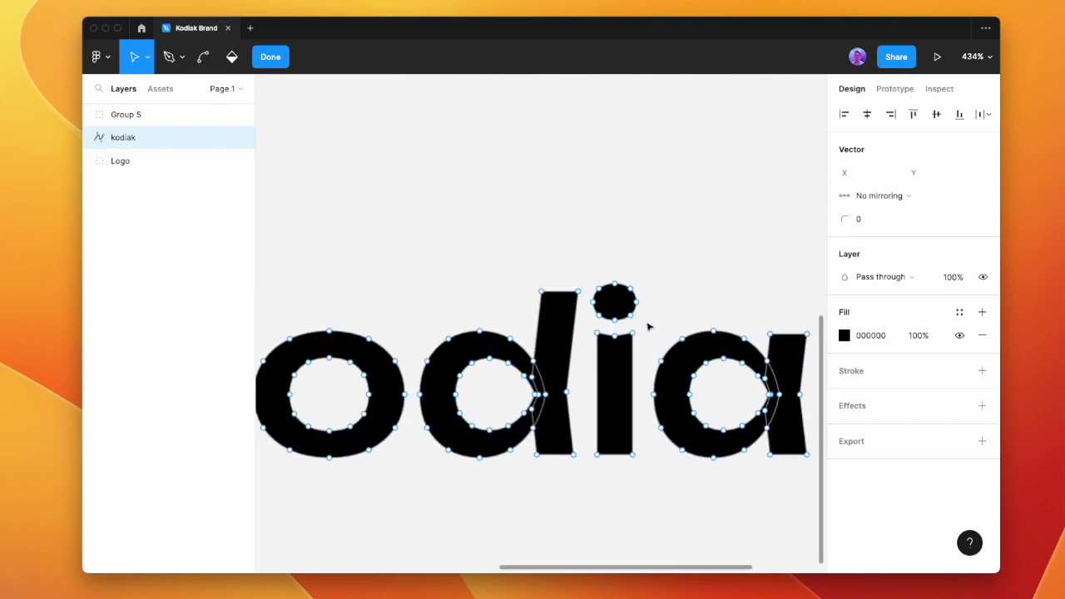
{"action": "left_click_drag", "start_coordinate": [647, 326], "coordinate": [587, 266]}
{"action": "left_click_drag", "start_coordinate": [616, 300], "coordinate": [616, 239]}
{"action": "key", "text": "super+z"}
{"action": "key", "text": "Delete"}
{"action": "scroll", "coordinate": [625, 269], "scroll_direction": "down", "scroll_amount": 4}
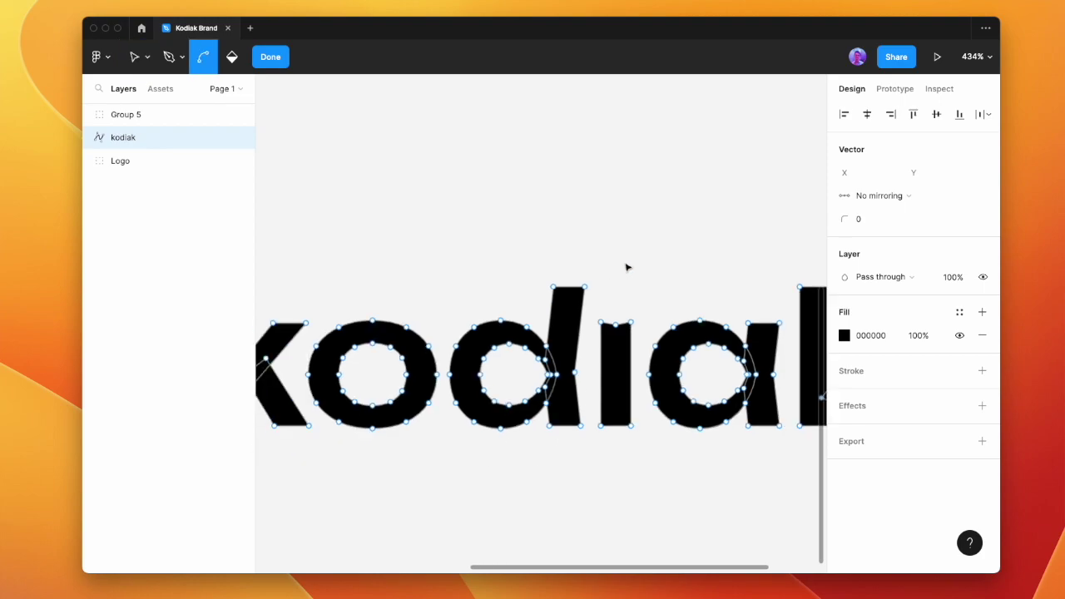
{"action": "key", "text": "Escape"}
{"action": "left_click", "coordinate": [654, 234]}
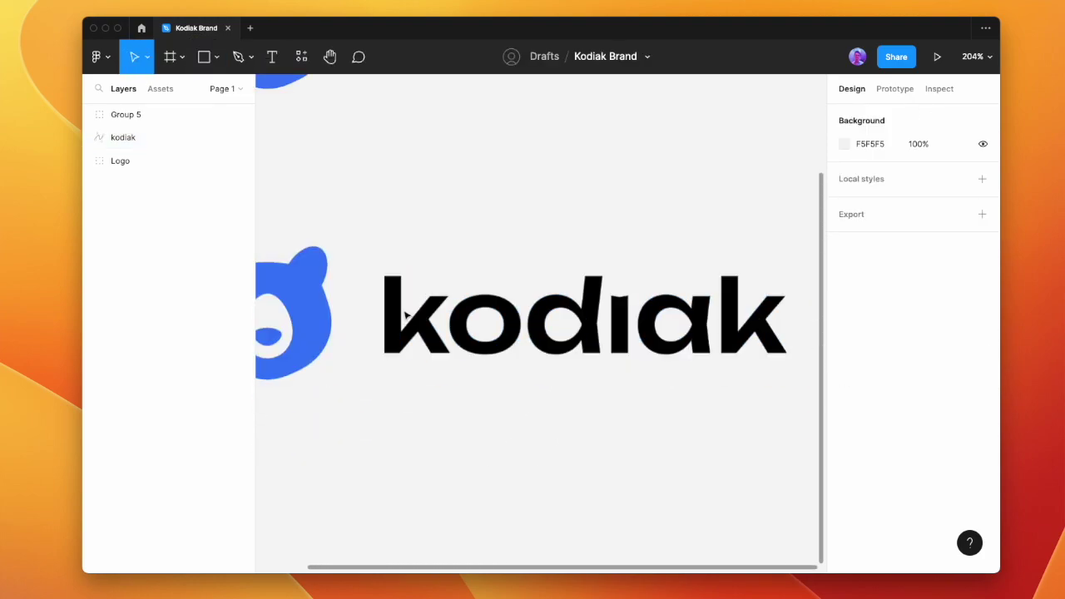
Copy the bear's nose ellipse out of the logo and place the copy above the dotless i
{"action": "double_click", "coordinate": [276, 337]}
{"action": "left_click", "coordinate": [564, 241]}
{"action": "key", "text": "ctrl+v"}
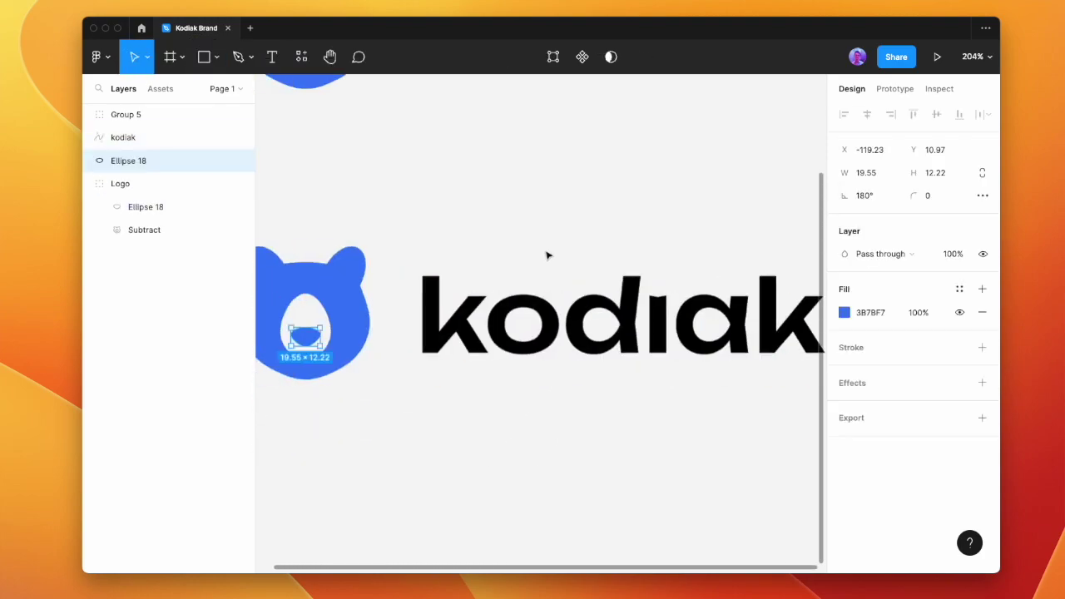
{"action": "left_click_drag", "start_coordinate": [309, 339], "coordinate": [661, 285]}
Recolour the ellipse above the i to black 000000 and shrink it to 14 × 9
{"action": "key", "text": "i"}
{"action": "left_click", "coordinate": [627, 281]}
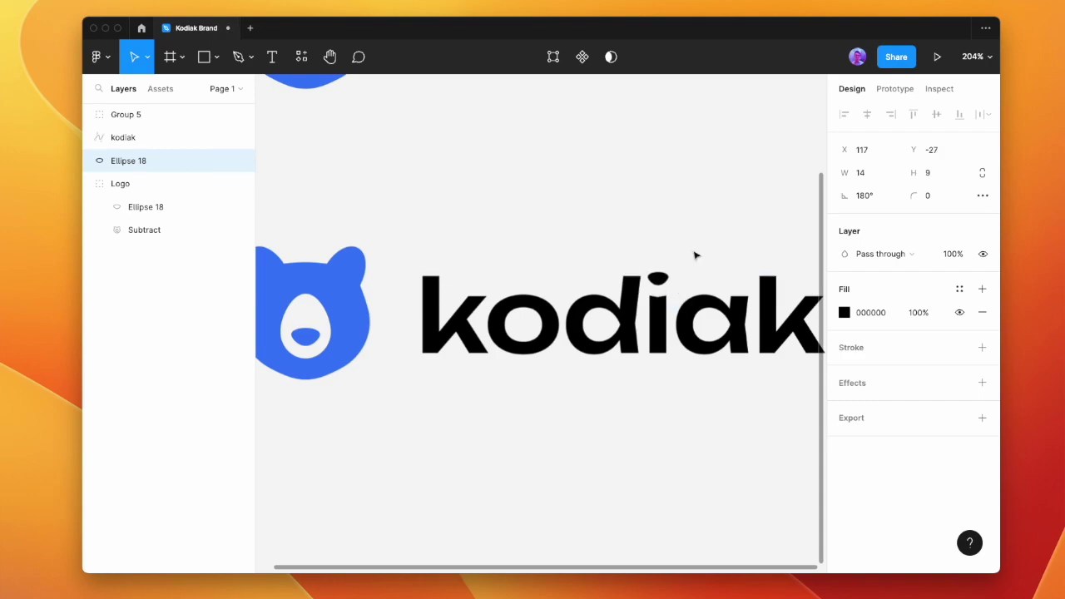
{"action": "left_click", "coordinate": [675, 253]}
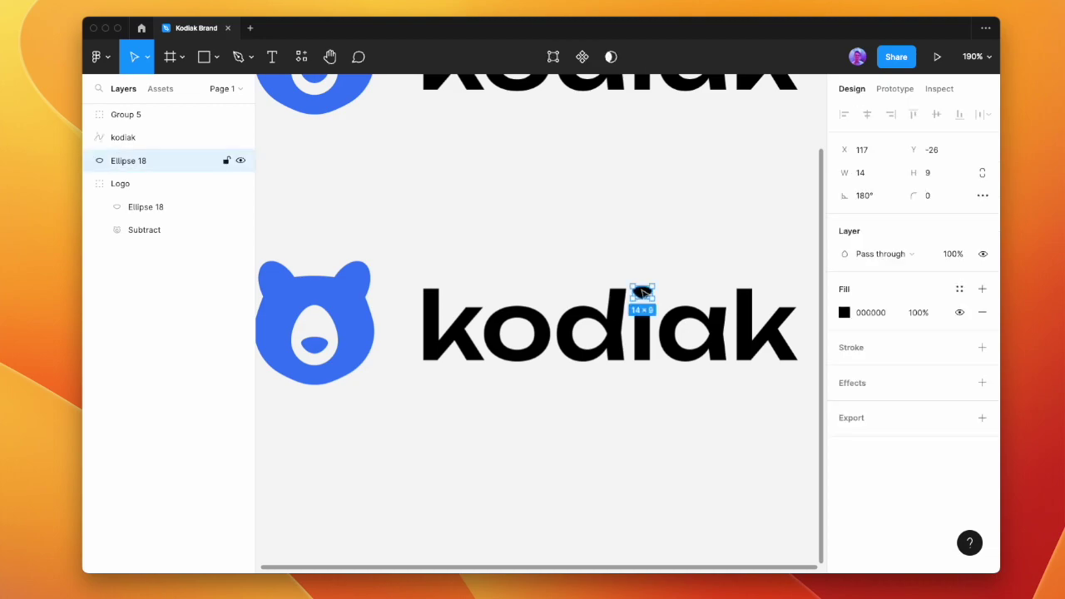
Undo the black fill and the resizing of the ellipse above the i
{"action": "key", "text": "super+z"}
{"action": "key", "text": "super+z"}
{"action": "key", "text": "super+z"}
{"action": "key", "text": "super+z"}
{"action": "key", "text": "super+z"}
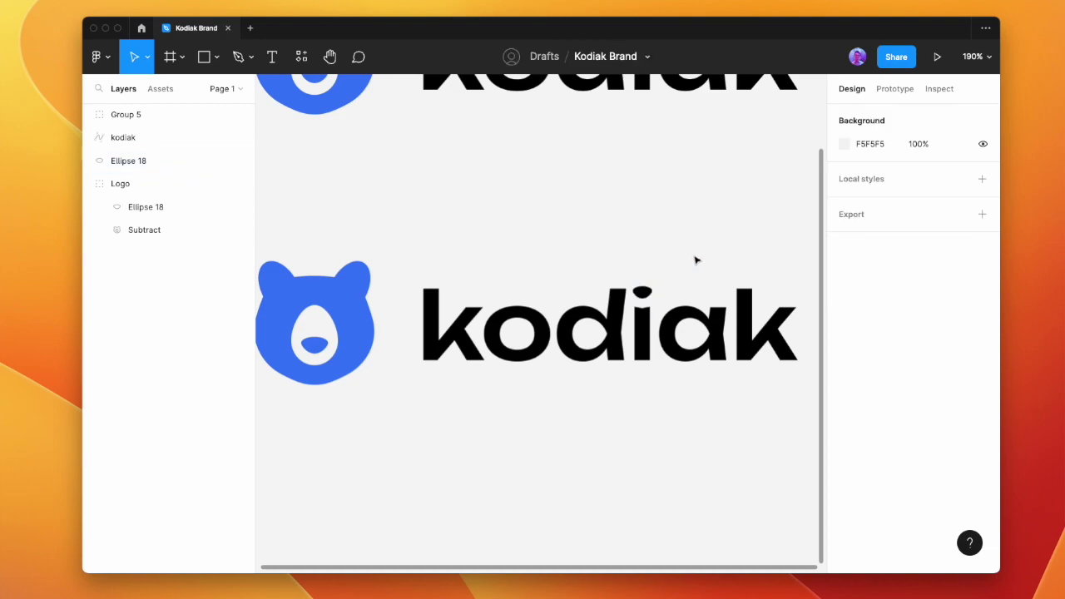
{"action": "key", "text": "ctrl+z"}
{"action": "key", "text": "ctrl+z"}
{"action": "key", "text": "ctrl+z"}
{"action": "key", "text": "ctrl+z"}
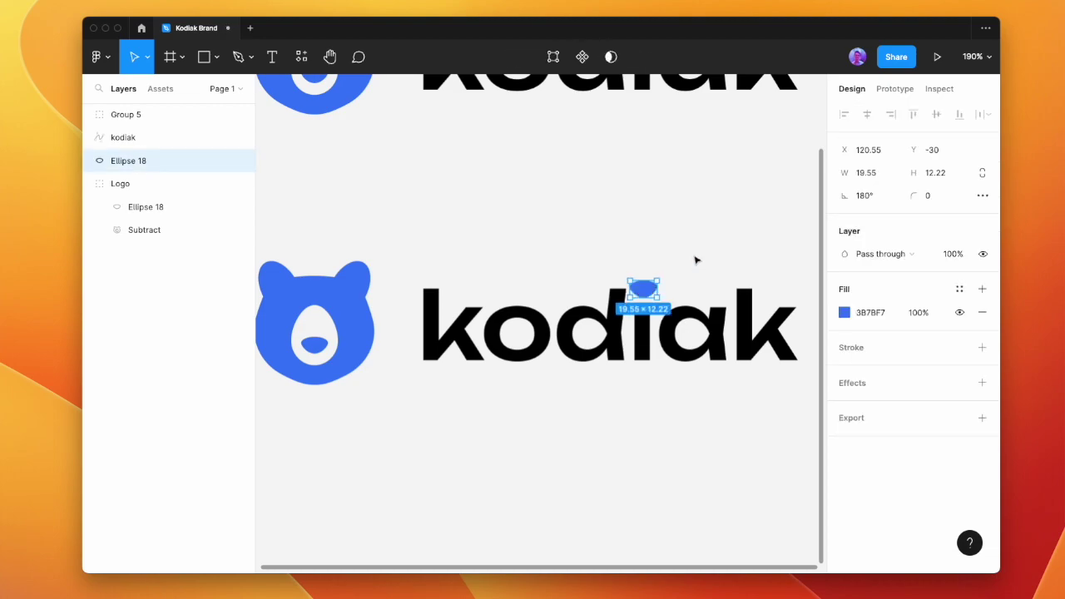
Delete the dot above the i from the lower wordmark's outline and slant the d's stem so its top sits over the i
{"action": "key", "text": "Escape"}
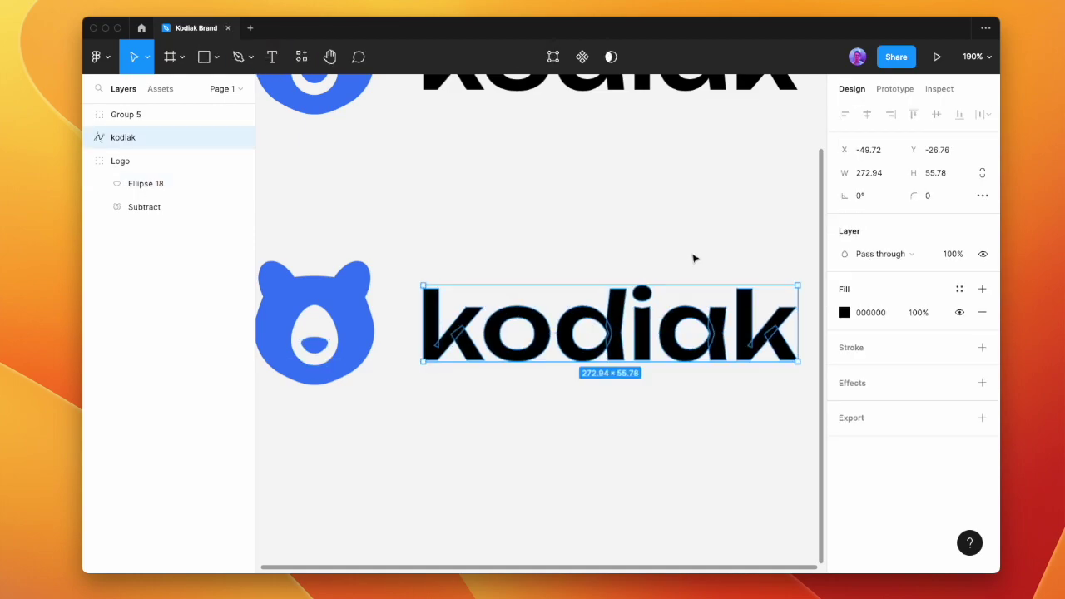
{"action": "key", "text": "Escape"}
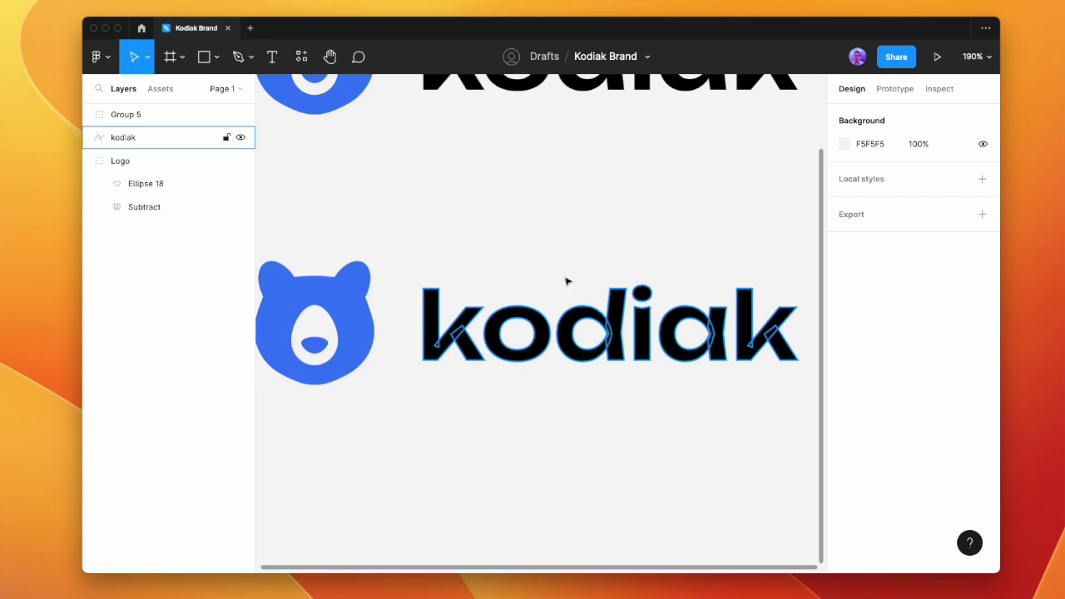
{"action": "double_click", "coordinate": [643, 291]}
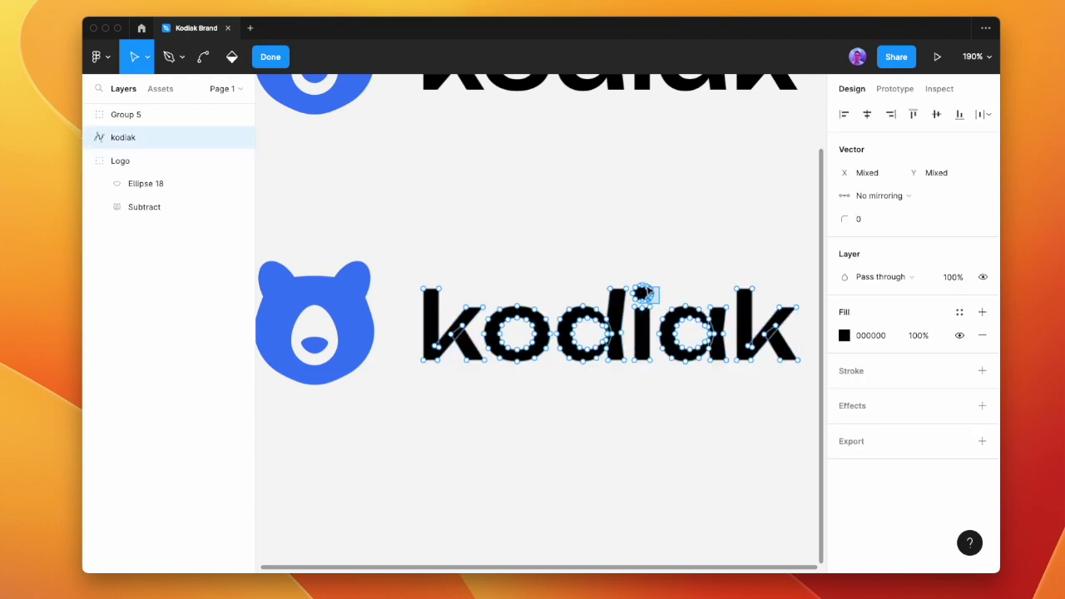
{"action": "mouse_move", "coordinate": [646, 292]}
{"action": "left_mouse_down"}
{"action": "mouse_move", "coordinate": [635, 297]}
{"action": "mouse_move", "coordinate": [655, 300]}
{"action": "left_mouse_up"}
{"action": "key", "text": "Delete"}
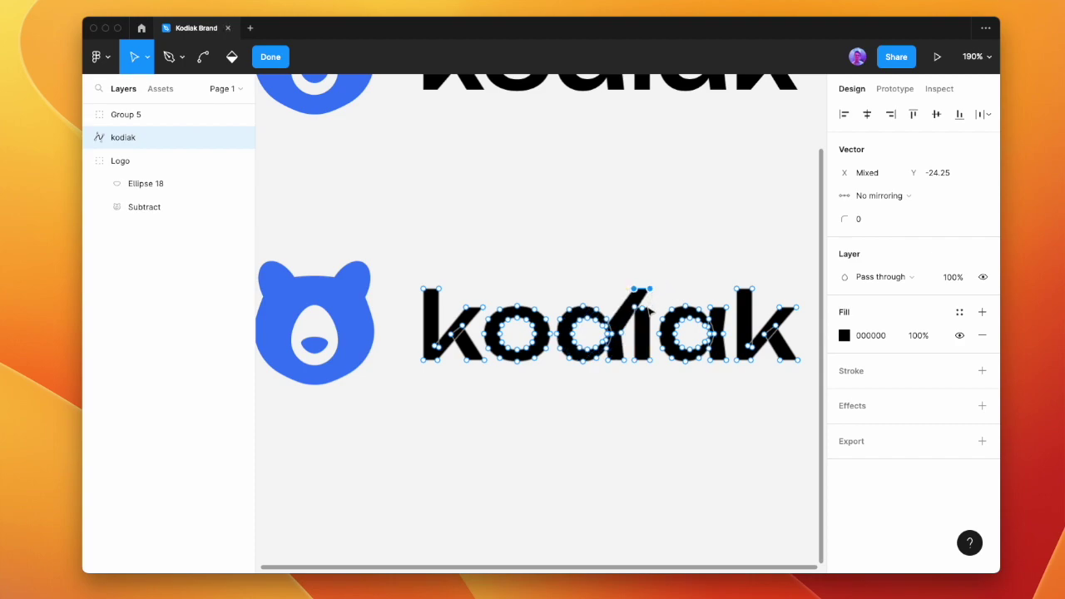
Reshape the top of the i into a diagonal cut running parallel to the d's slanted stem
{"action": "scroll", "coordinate": [650, 310], "scroll_direction": "up", "scroll_amount": 5}
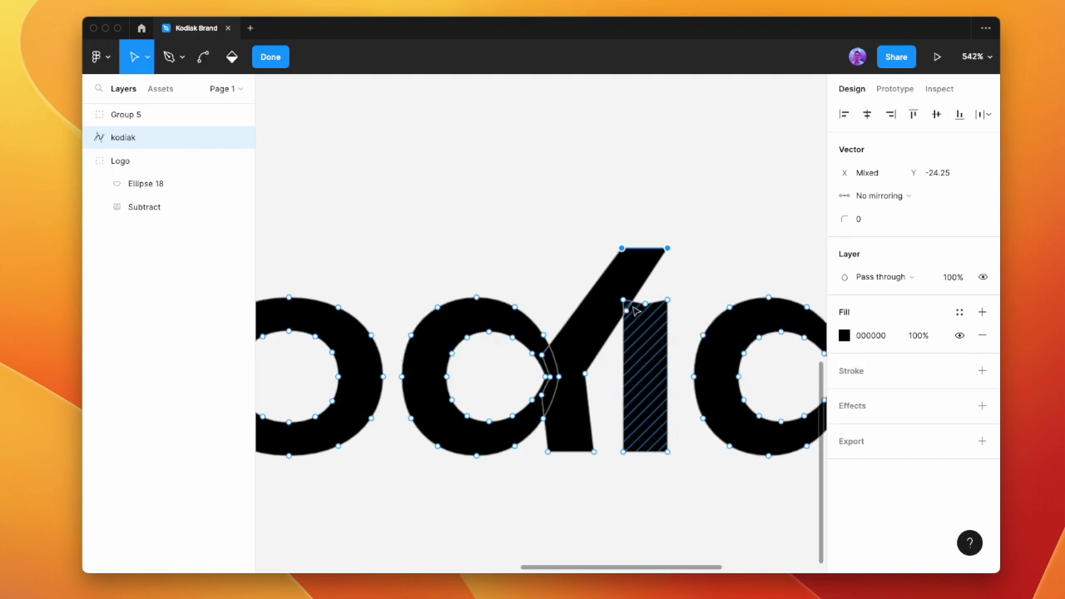
{"action": "left_click", "coordinate": [634, 307]}
{"action": "left_click_drag", "start_coordinate": [626, 303], "coordinate": [626, 352]}
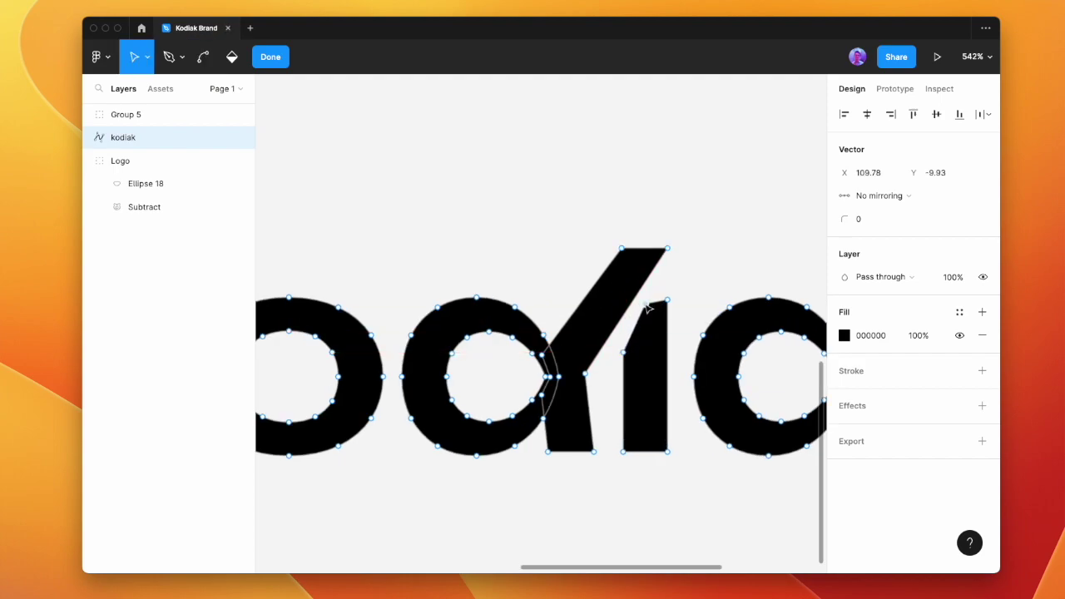
{"action": "left_click_drag", "start_coordinate": [647, 306], "coordinate": [667, 302]}
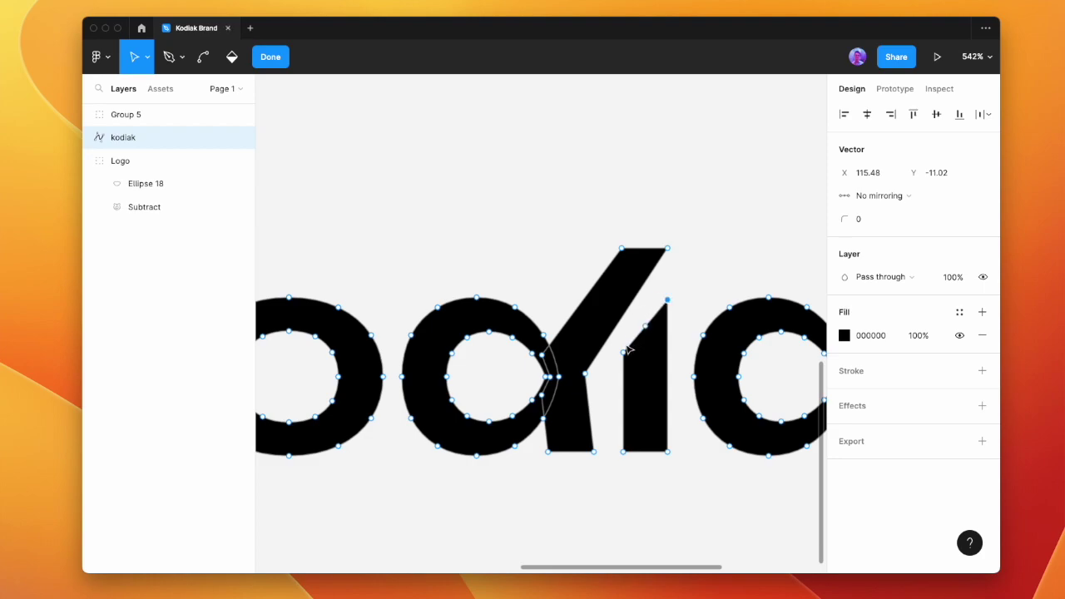
{"action": "left_click_drag", "start_coordinate": [628, 349], "coordinate": [631, 372]}
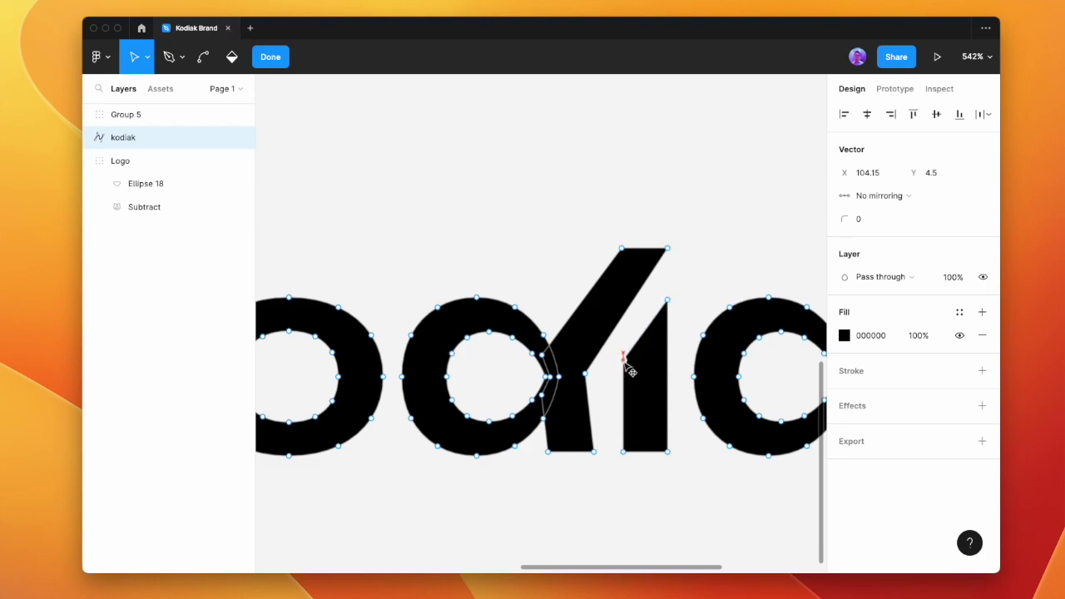
{"action": "left_click", "coordinate": [678, 227]}
Place a copy of the original logo group below the slanted version and convert its kodiak text to vector outlines
{"action": "scroll", "coordinate": [682, 208], "scroll_direction": "down", "scroll_amount": 10}
{"action": "scroll", "coordinate": [664, 238], "scroll_direction": "up", "scroll_amount": 3}
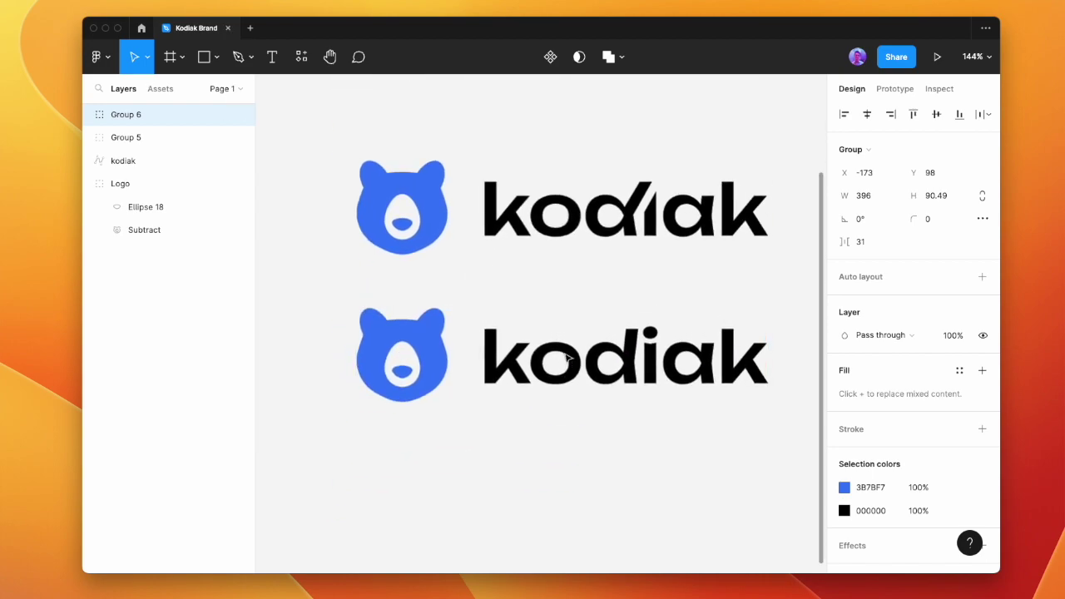
{"action": "double_click", "coordinate": [612, 366]}
{"action": "left_click", "coordinate": [109, 1]}
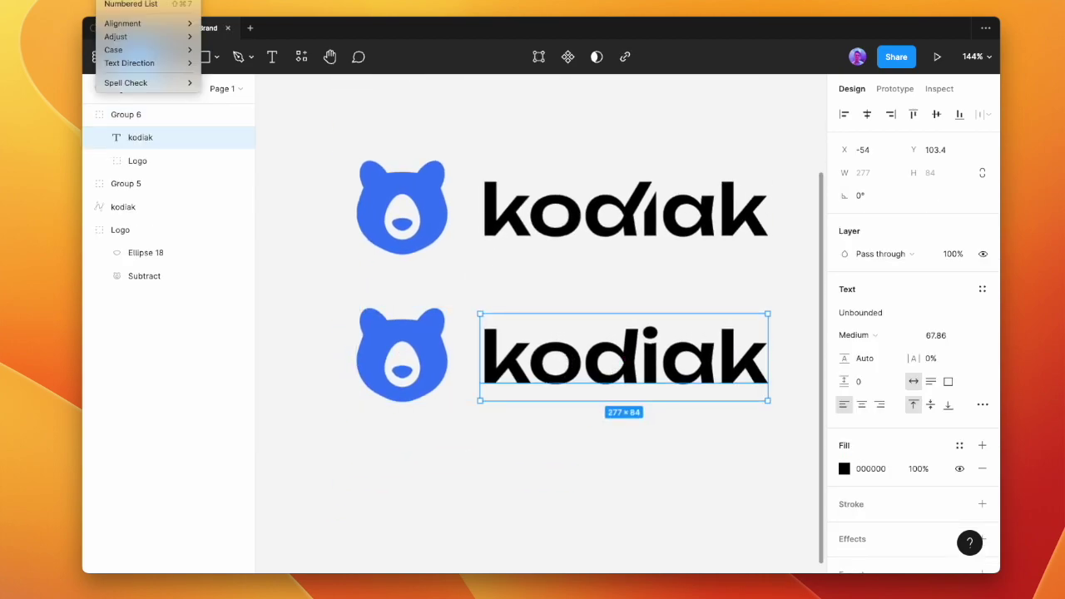
{"action": "mouse_move", "coordinate": [76, 1]}
{"action": "left_click", "coordinate": [125, 242]}
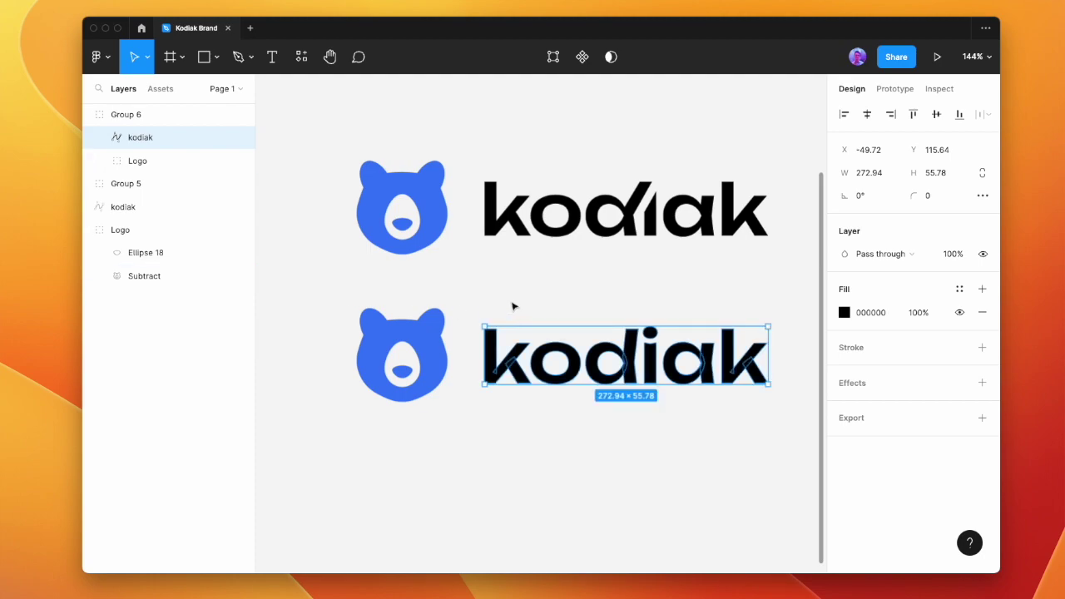
{"action": "left_click", "coordinate": [511, 305]}
Round the top-right corner of the d in the lowest wordmark with a corner radius of 20
{"action": "scroll", "coordinate": [666, 346], "scroll_direction": "up", "scroll_amount": 2}
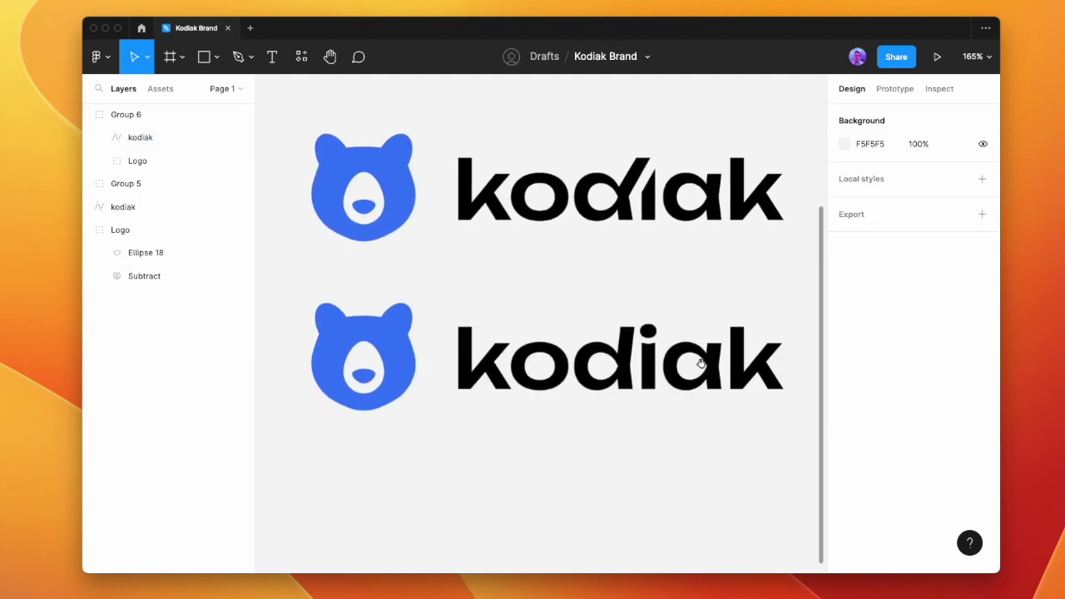
{"action": "scroll", "coordinate": [676, 350], "scroll_direction": "up", "scroll_amount": 1}
{"action": "double_click", "coordinate": [691, 360]}
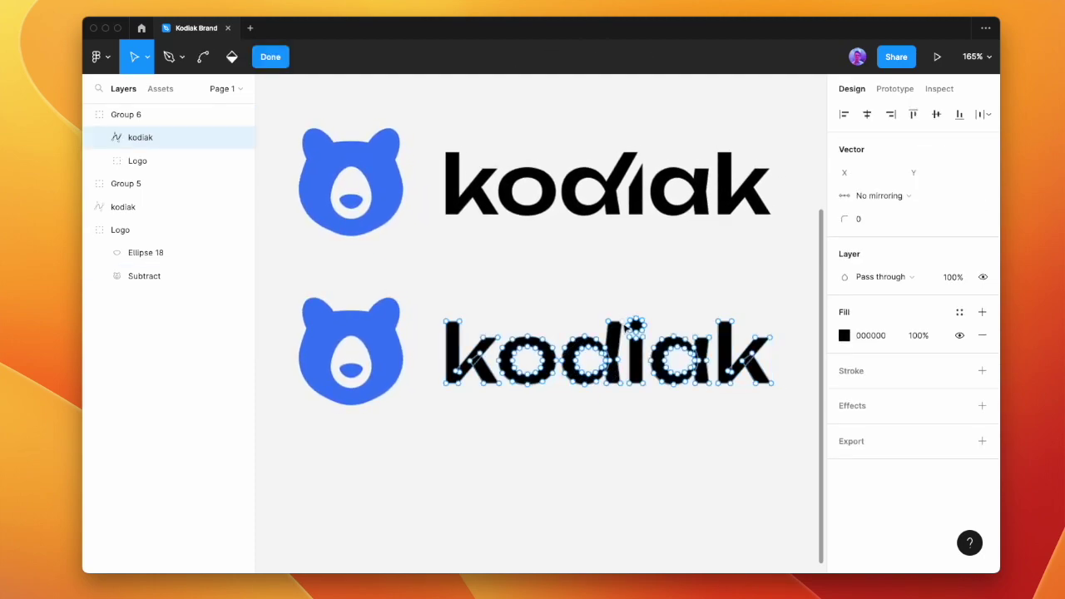
{"action": "left_click", "coordinate": [867, 225]}
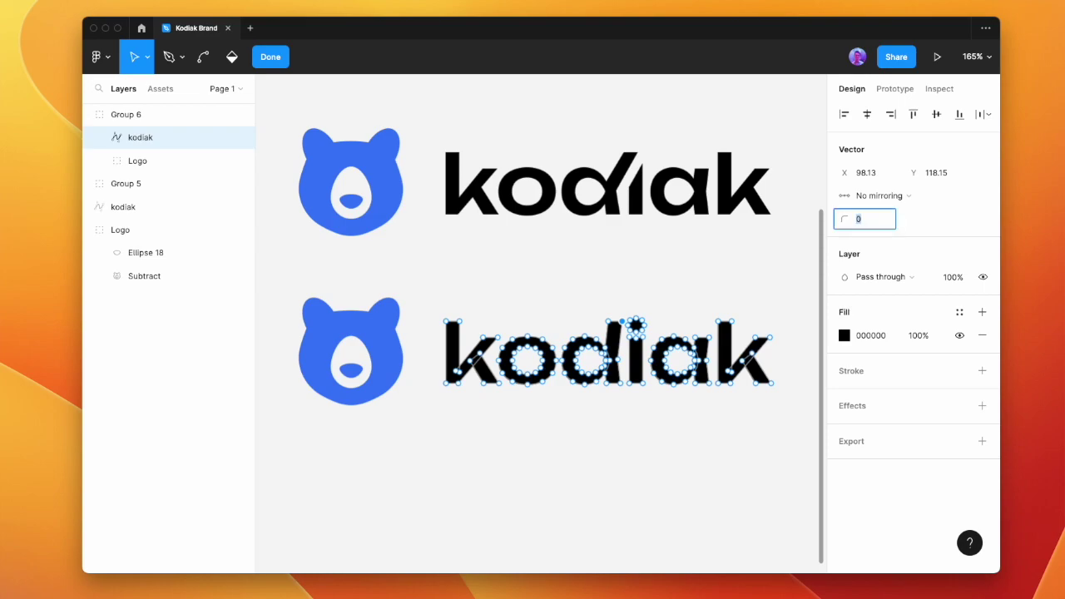
{"action": "type", "text": "20"}
{"action": "key", "text": "Return"}
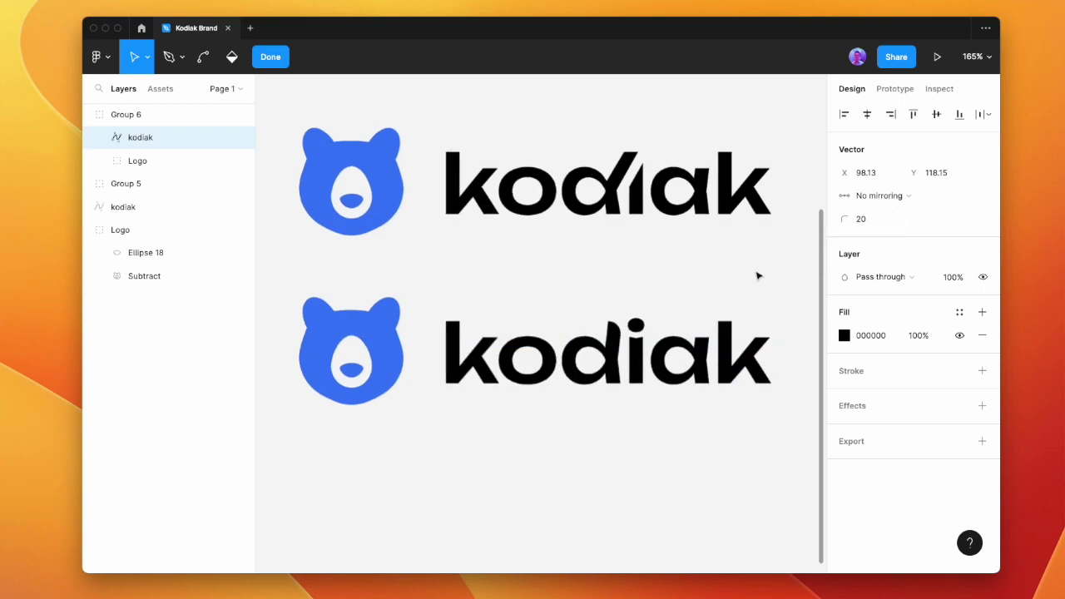
Round the top-right stem corners of both k letters in the lowest wordmark with a corner radius of 20
{"action": "key", "text": "super+a"}
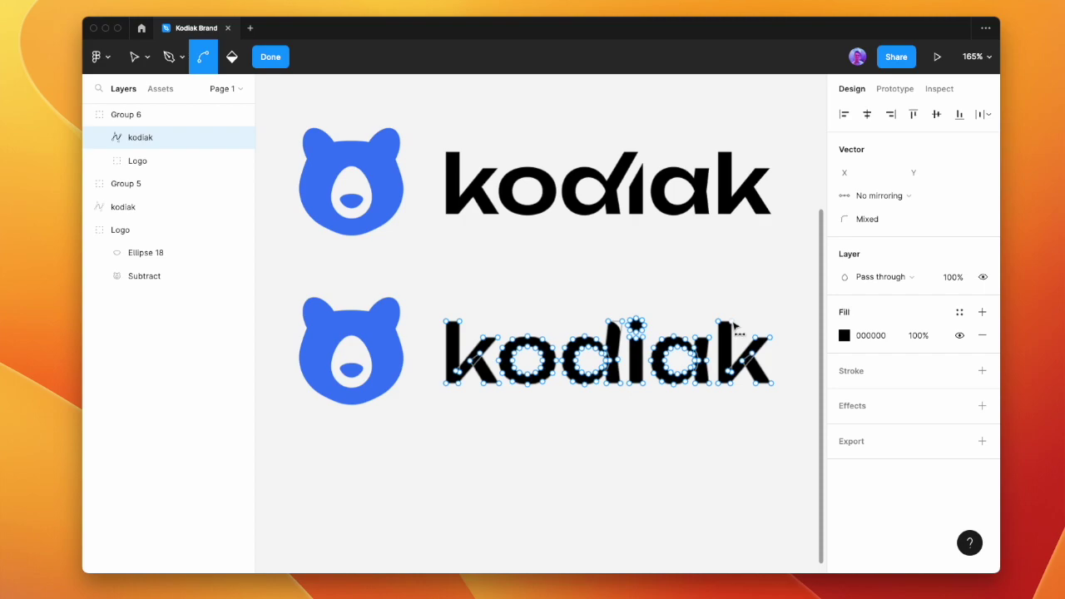
{"action": "left_click", "coordinate": [733, 322], "text": "super"}
{"action": "key", "text": "v"}
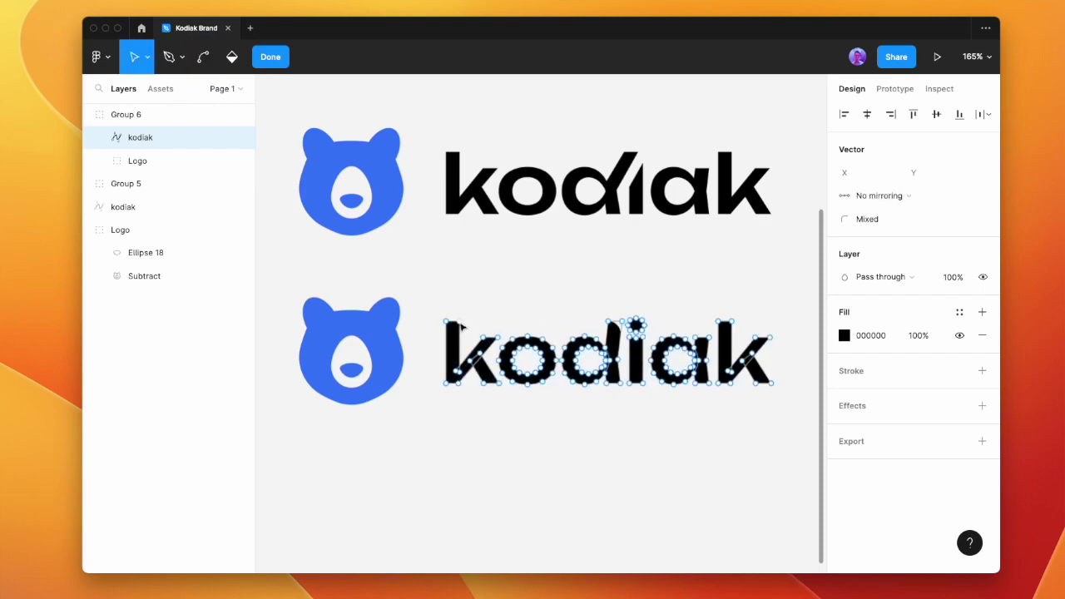
{"action": "left_click", "coordinate": [731, 321], "text": "shift"}
{"action": "left_click", "coordinate": [878, 221]}
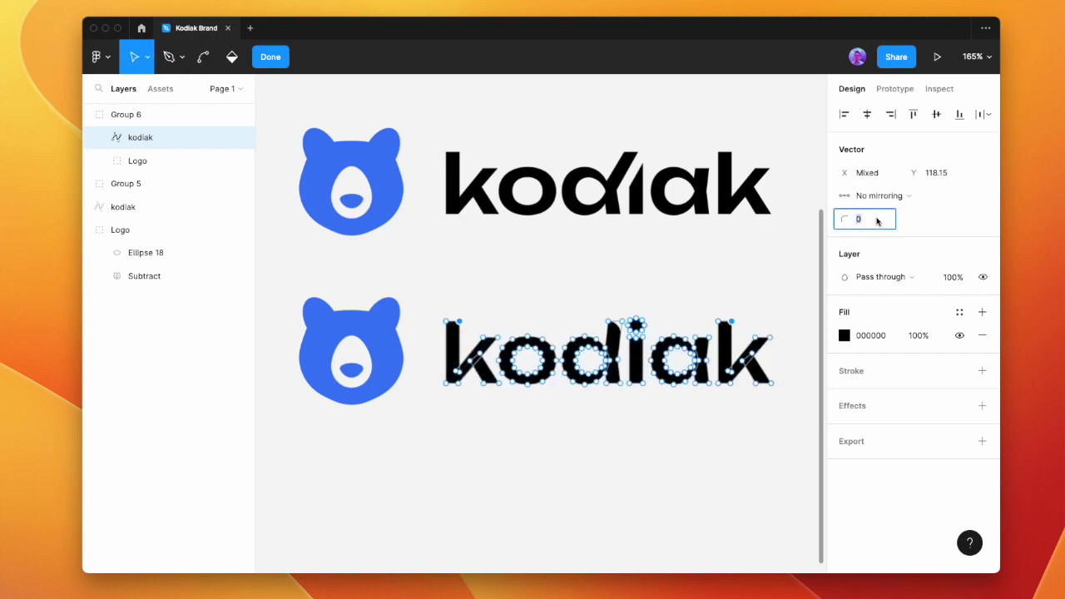
{"action": "type", "text": "20"}
{"action": "key", "text": "Return"}
{"action": "key", "text": "Escape"}
{"action": "left_click", "coordinate": [706, 258]}
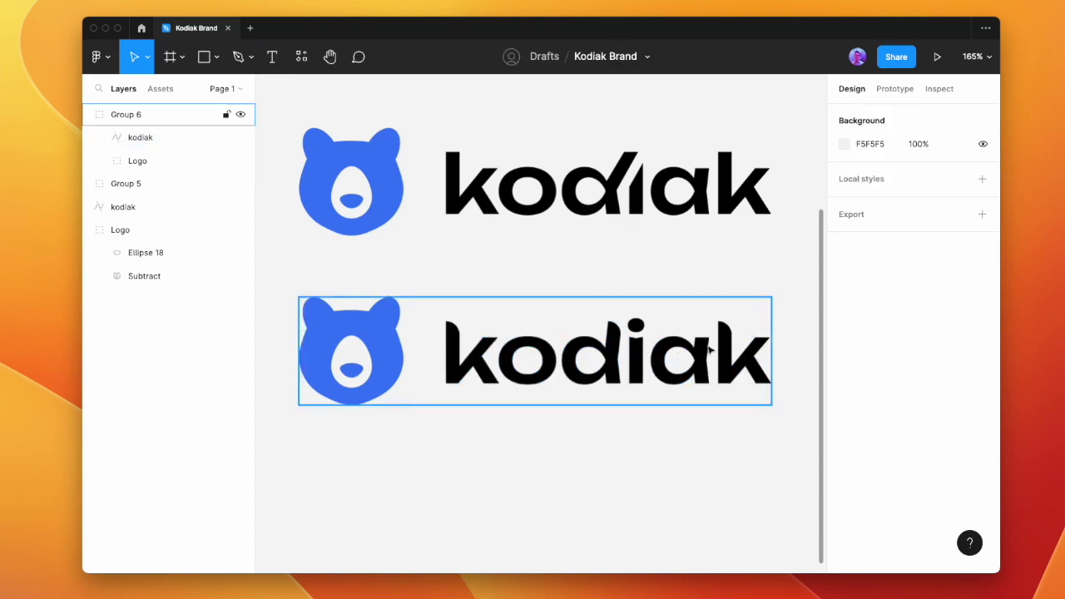
Raise the top stem points of both k letters and the d in the lowest wordmark to Y 105.5
{"action": "double_click", "coordinate": [608, 352]}
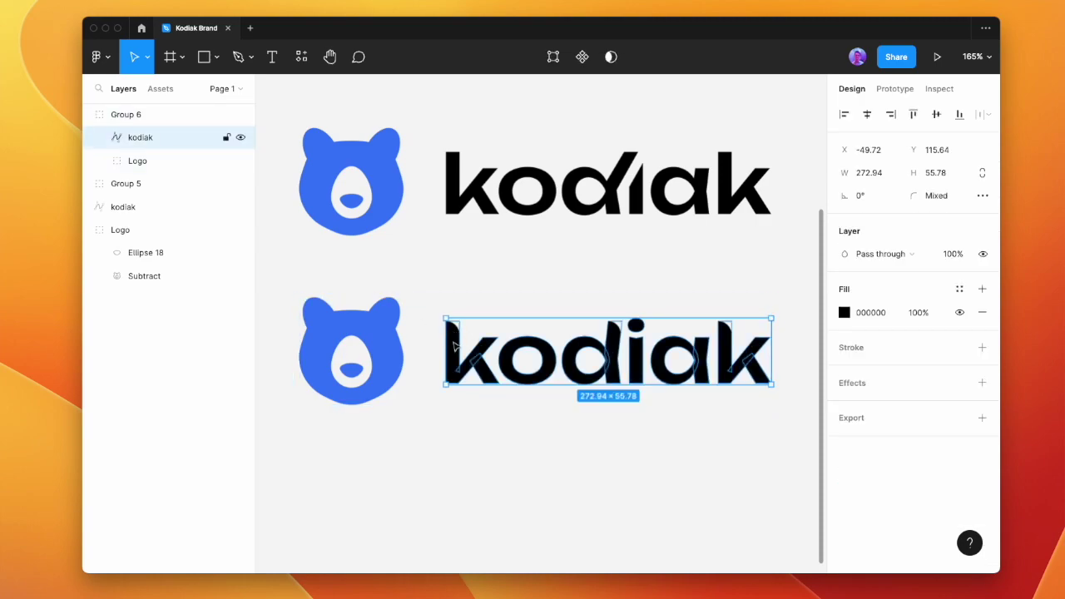
{"action": "key", "text": "Return"}
{"action": "left_click_drag", "start_coordinate": [436, 309], "coordinate": [481, 333]}
{"action": "left_click_drag", "start_coordinate": [599, 305], "coordinate": [624, 328]}
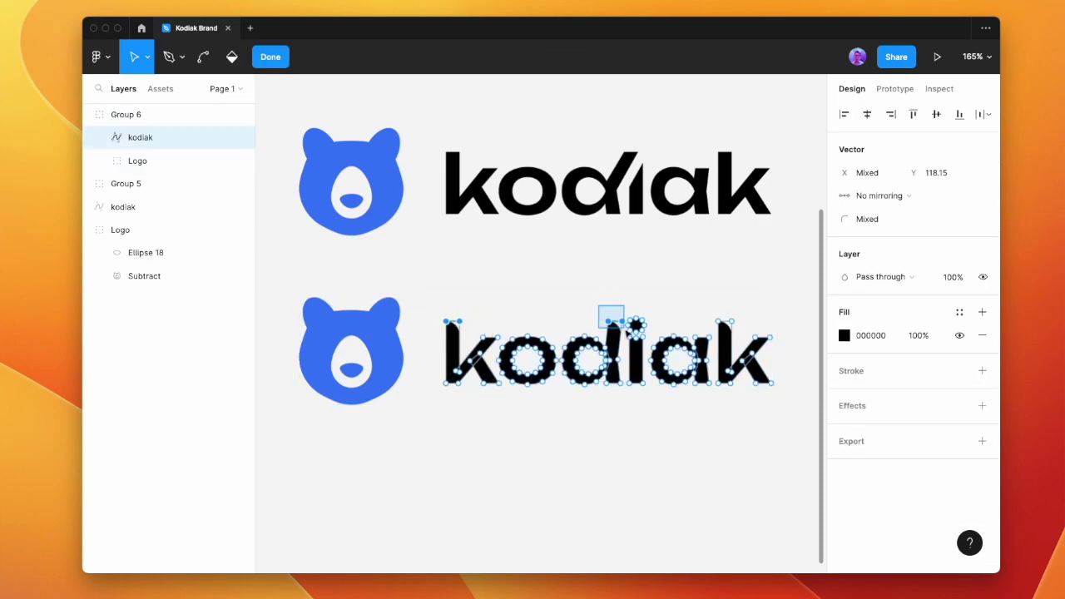
{"action": "left_click_drag", "start_coordinate": [706, 305], "coordinate": [731, 308]}
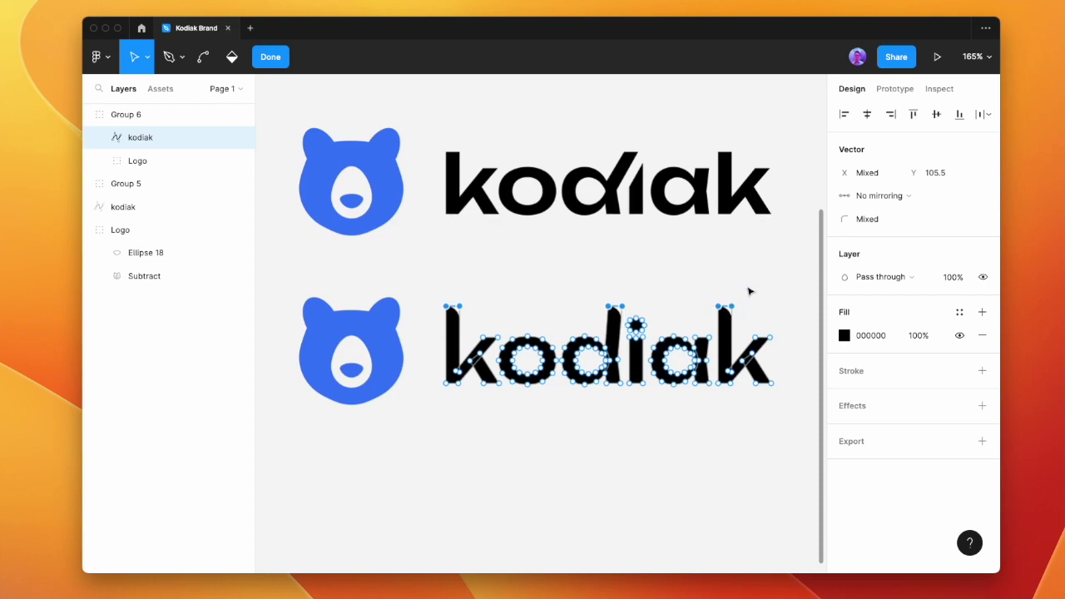
{"action": "key", "text": "Escape"}
{"action": "left_click", "coordinate": [753, 291]}
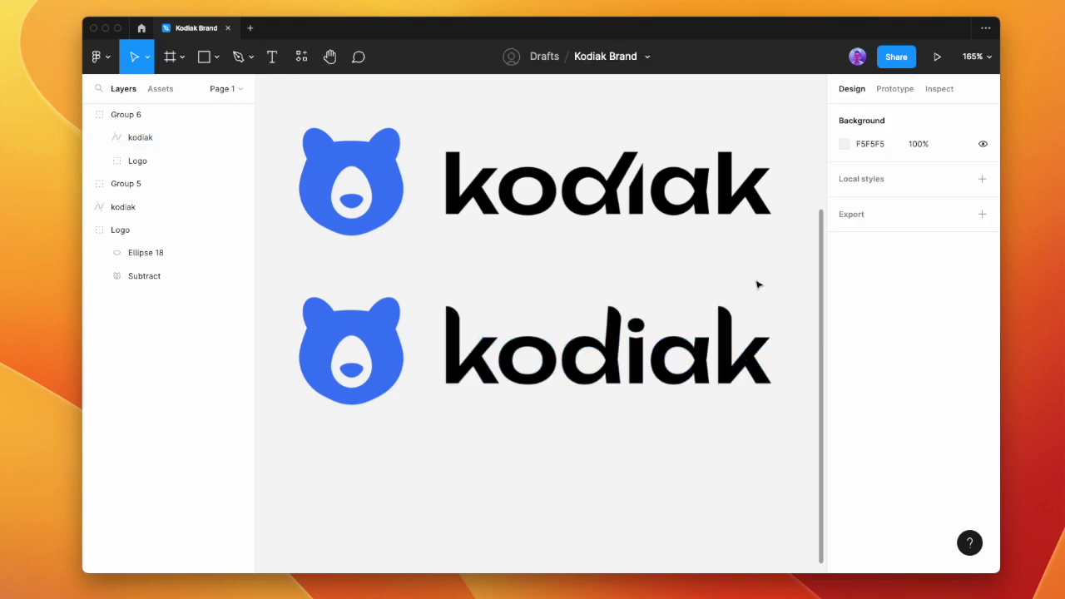
Restore the selection of the k and d stem tops and lower them to Y 112
{"action": "key", "text": "super+z"}
{"action": "key", "text": "super+z"}
{"action": "left_click_drag", "start_coordinate": [738, 311], "coordinate": [735, 318]}
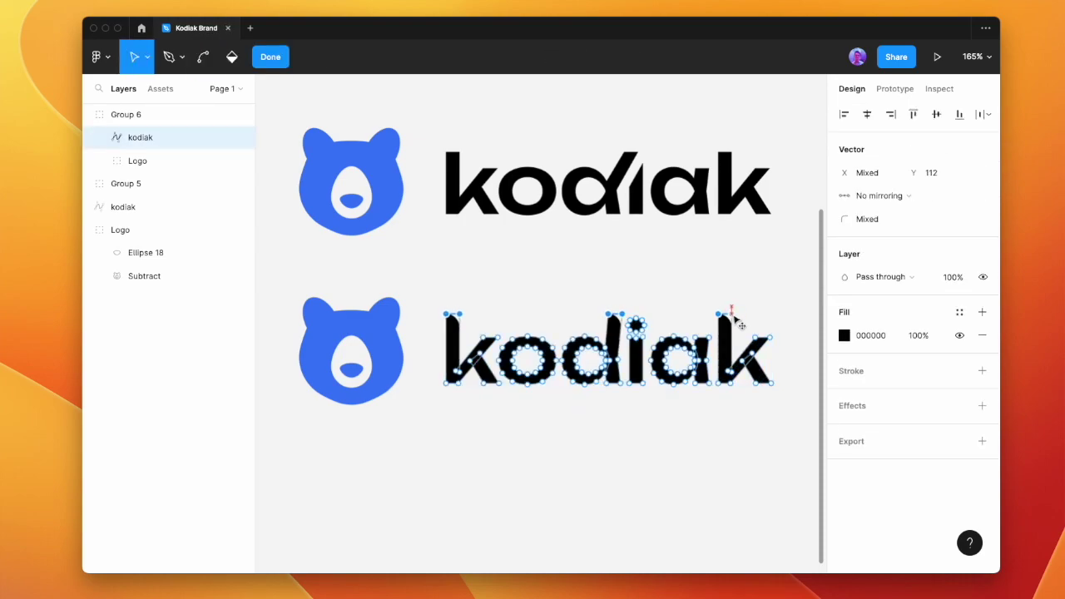
{"action": "key", "text": "Escape"}
{"action": "left_click", "coordinate": [590, 285]}
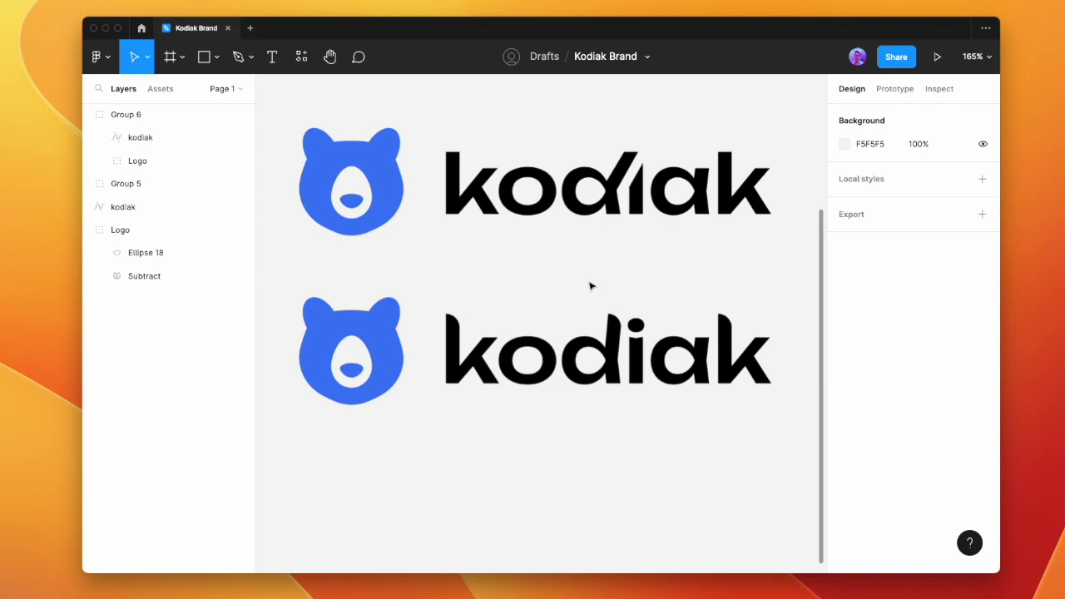
Open the lowest wordmark's outline for editing and select the top points of the d
{"action": "double_click", "coordinate": [620, 326]}
{"action": "key", "text": "Return"}
{"action": "left_click_drag", "start_coordinate": [600, 299], "coordinate": [618, 318]}
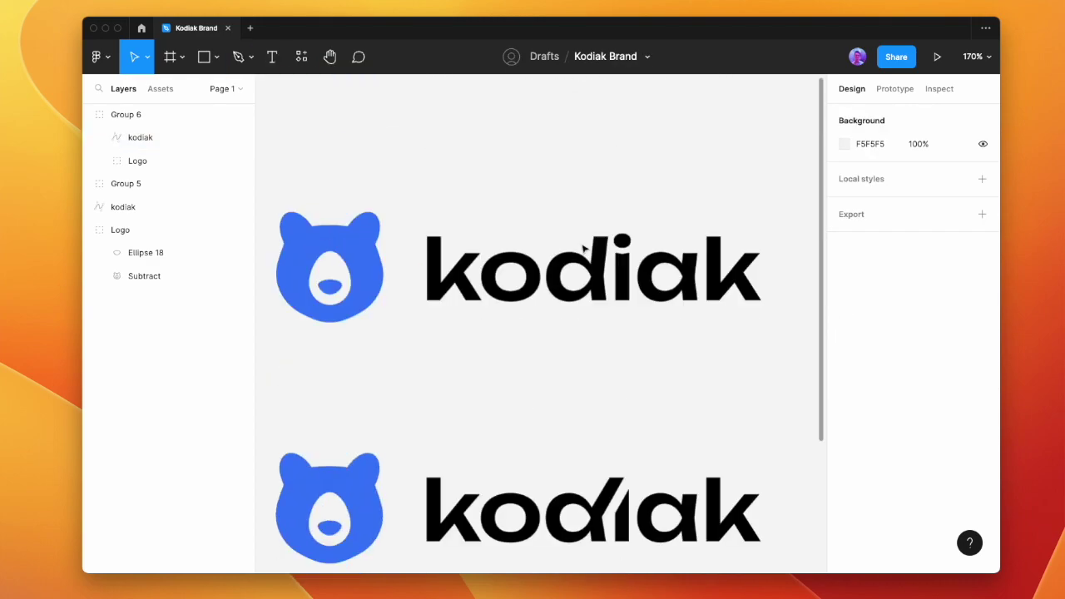
Switch to the browser and look through the free font gallery on fontpair.co
{"action": "scroll", "coordinate": [584, 248], "scroll_direction": "down", "scroll_amount": 5}
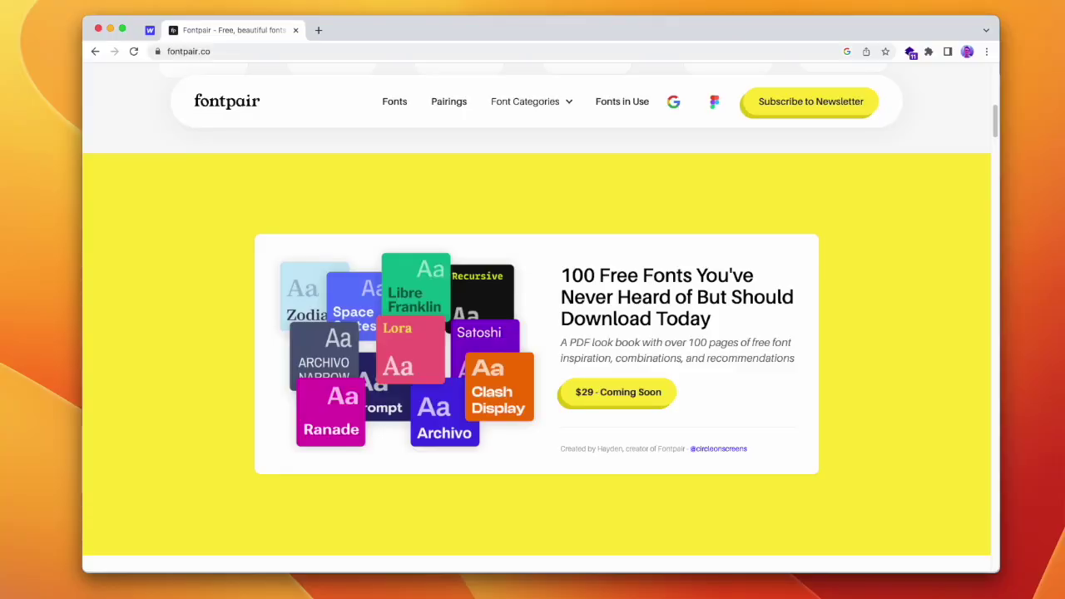
{"action": "scroll", "coordinate": [816, 382], "scroll_direction": "down", "scroll_amount": 10}
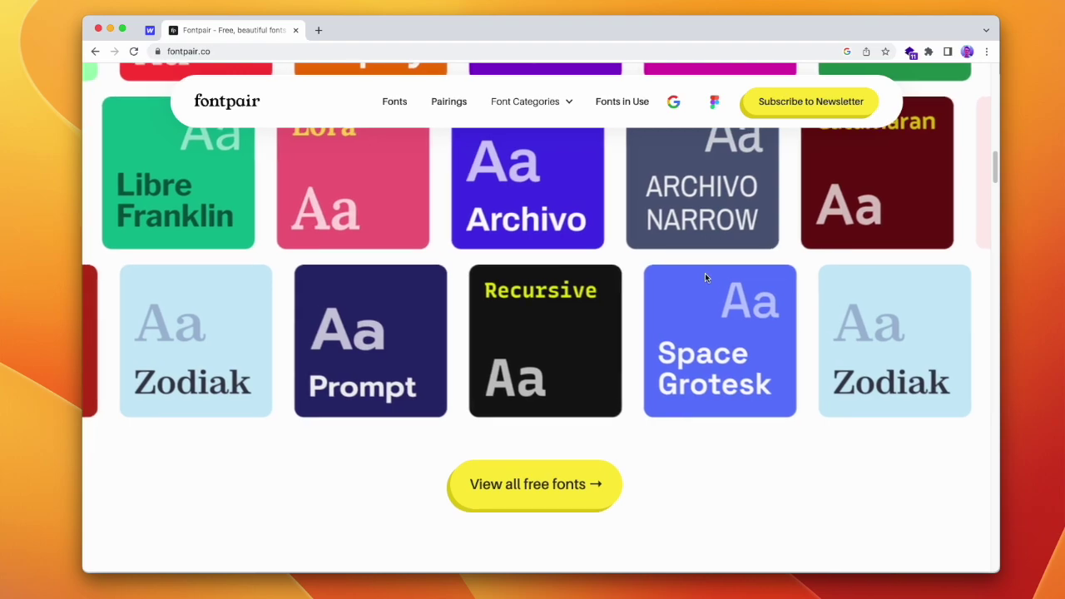
{"action": "scroll", "coordinate": [705, 273], "scroll_direction": "up", "scroll_amount": 2}
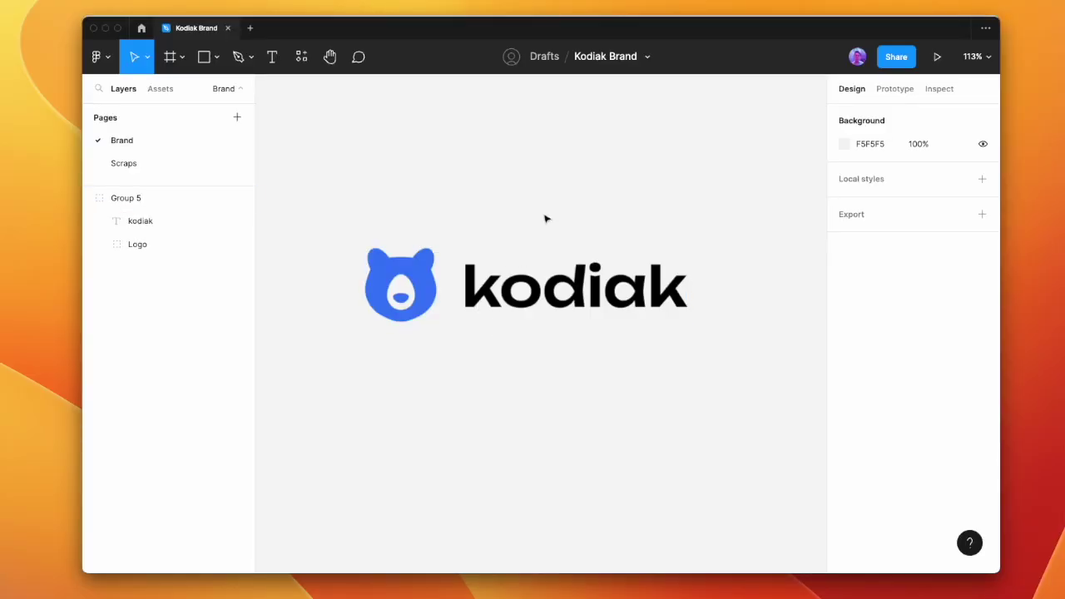
On the Brand page in Figma, add a text box about 487 × 232 below the logo with font size 24
{"action": "scroll", "coordinate": [516, 208], "scroll_direction": "down", "scroll_amount": 3}
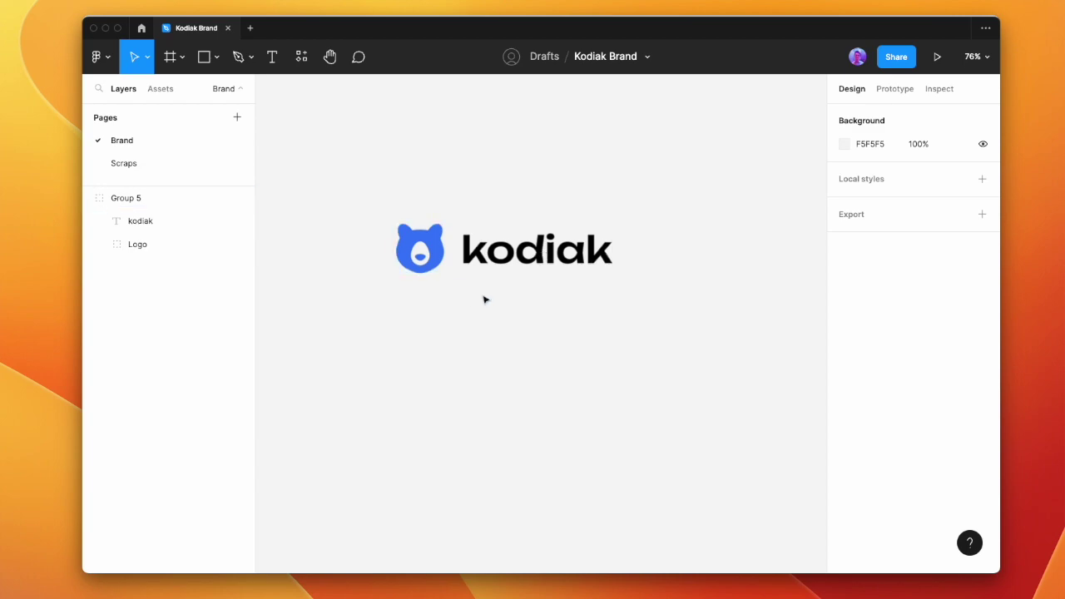
{"action": "key", "text": "t"}
{"action": "left_click_drag", "start_coordinate": [374, 298], "coordinate": [640, 425]}
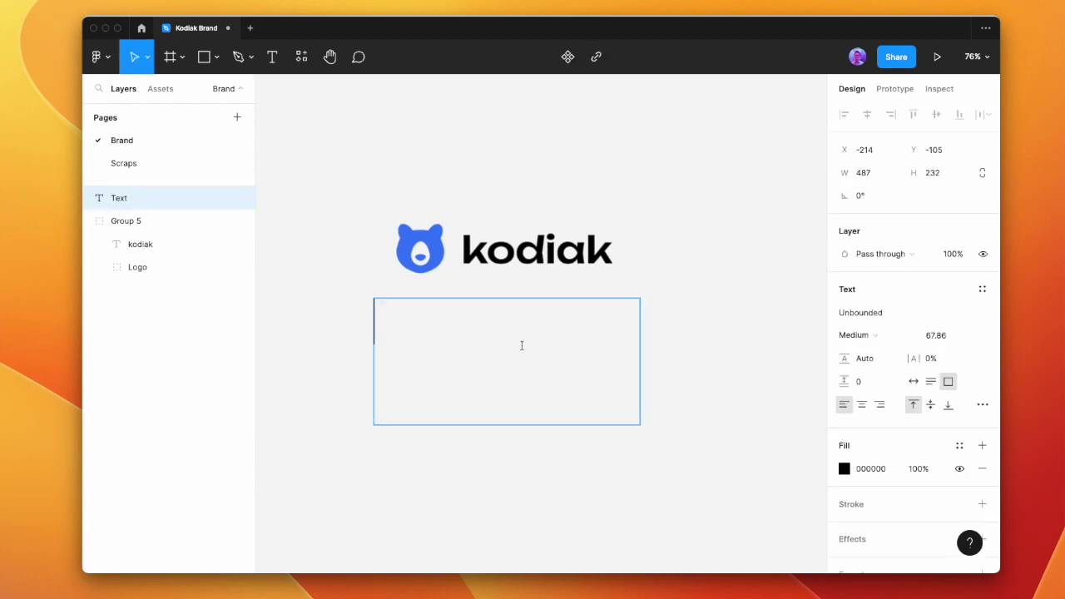
{"action": "left_click", "coordinate": [967, 337]}
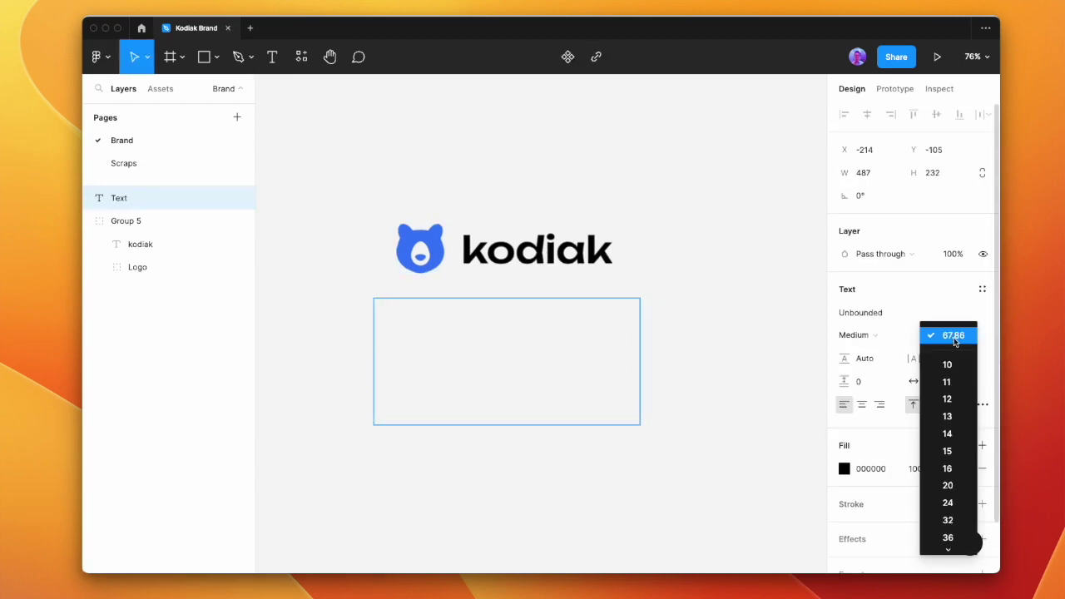
{"action": "left_click", "coordinate": [949, 339]}
{"action": "type", "text": "24"}
{"action": "key", "text": "Return"}
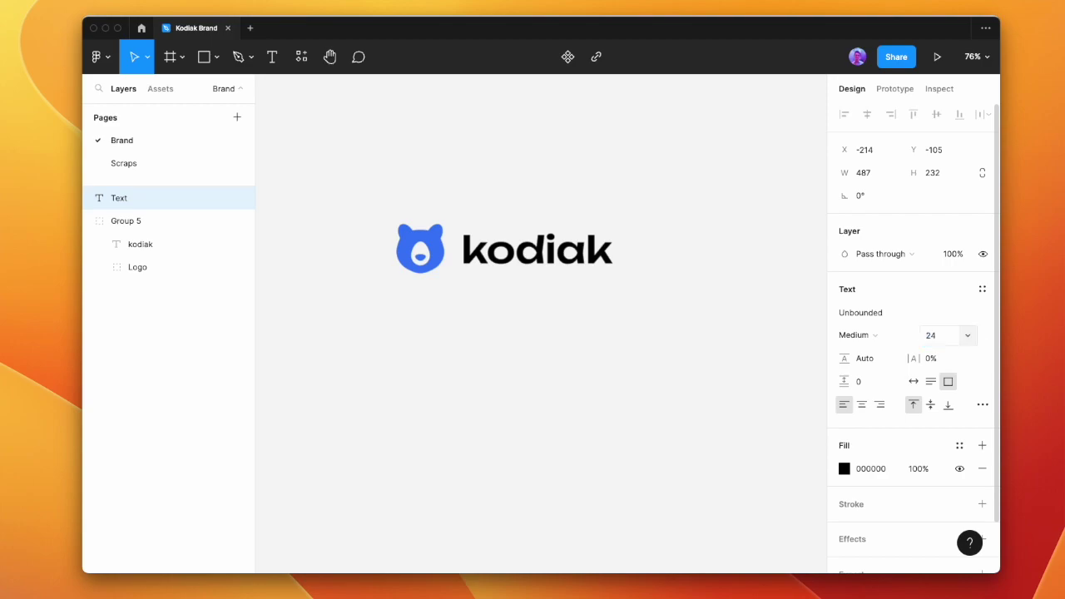
Fill the text box with the lorem ipsum paragraph running from "Lorem ipsum dolor sit amet" to "commodo consequat."
{"action": "double_click", "coordinate": [455, 311]}
{"action": "type", "text": "Lorem ipsum dolor sit amet, consectetur adipiscing elit, sed do eiusmod tempor incididunt ut labore et dolore magna aliqua. Ut enim ad minim veniam, quis nostrud exercitation ullamco laboris nisi ut aliquip ex ea commodo consequat."}
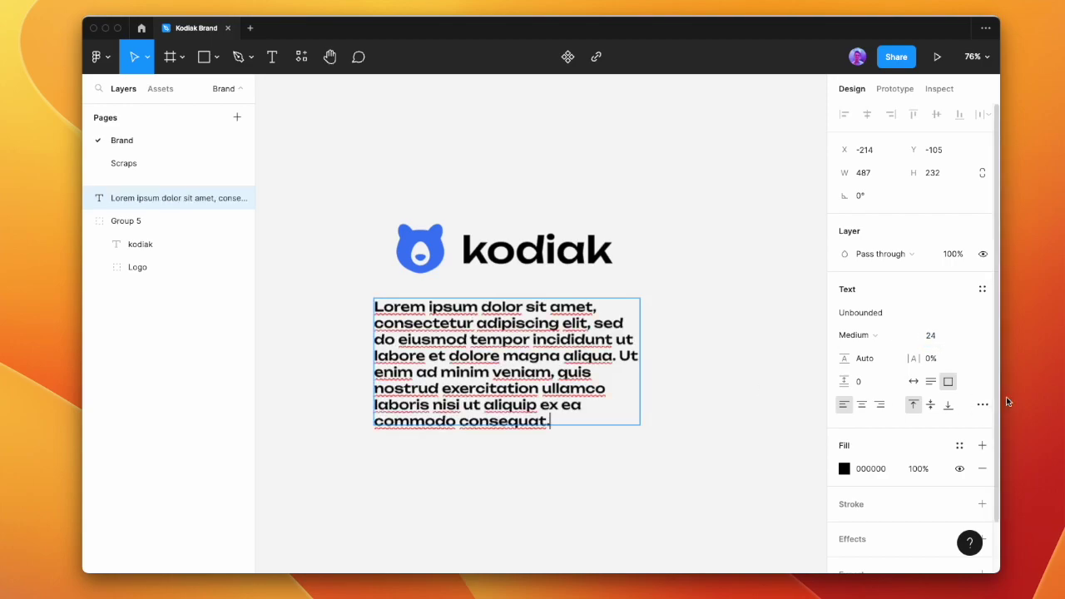
{"action": "key", "text": "Escape"}
Set the lorem ipsum paragraph's font to Open Sans and fit its box under the logo's left edge at 487 × 217
{"action": "left_click", "coordinate": [883, 316]}
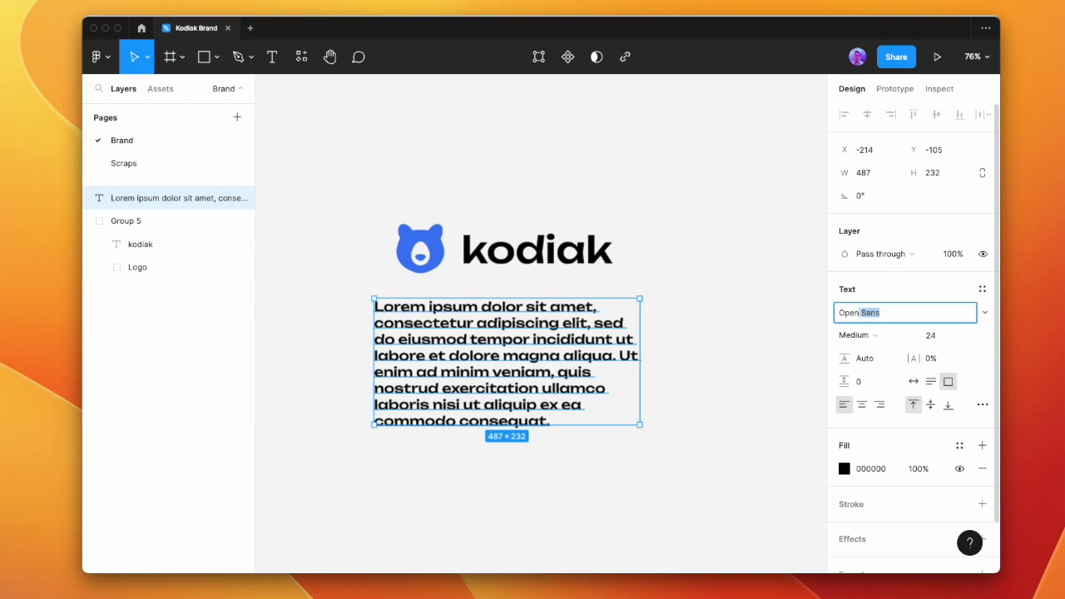
{"action": "key", "text": "Return"}
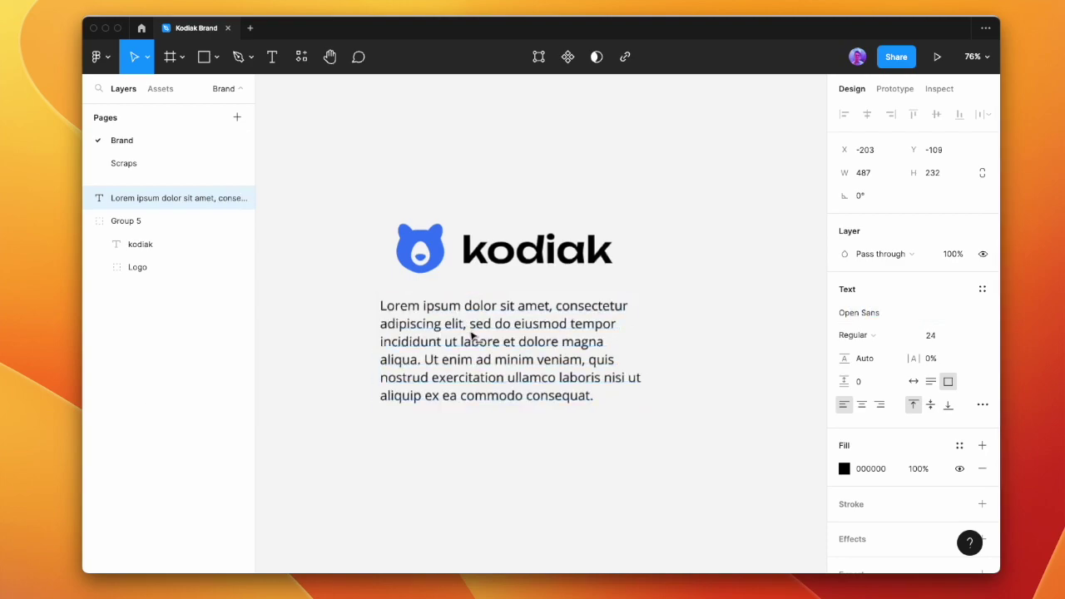
{"action": "left_click_drag", "start_coordinate": [466, 336], "coordinate": [481, 333]}
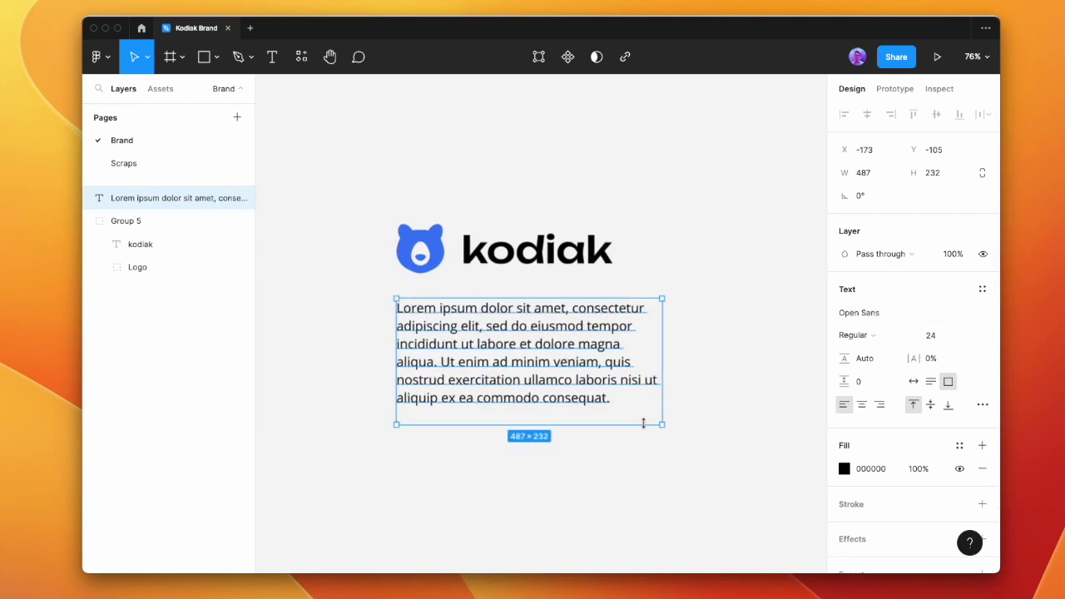
{"action": "left_click_drag", "start_coordinate": [644, 423], "coordinate": [643, 415]}
Change the paragraph's font to Roboto
{"action": "left_click", "coordinate": [887, 312]}
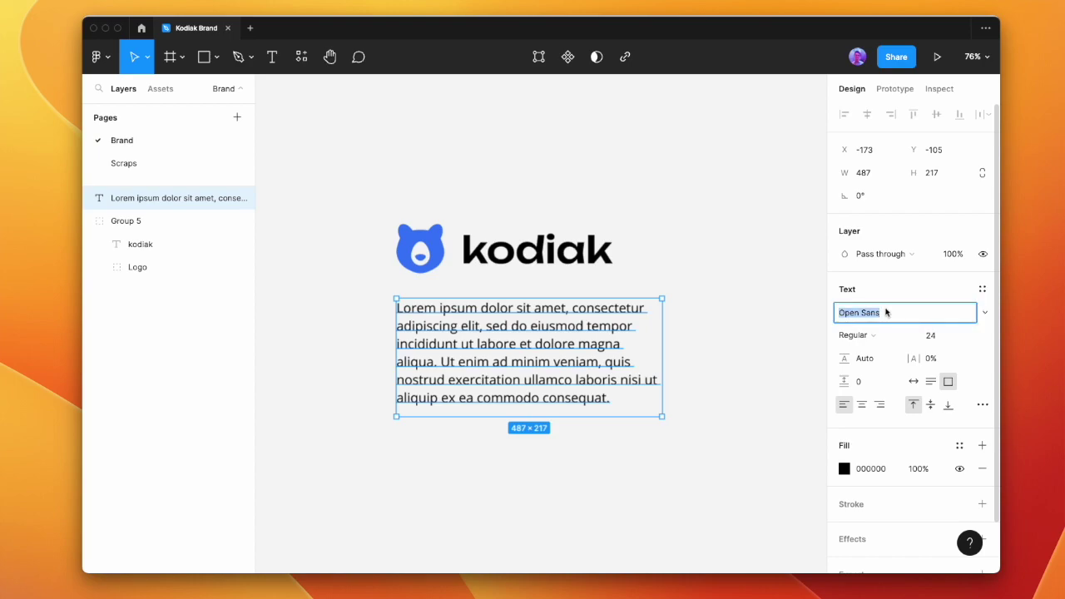
{"action": "type", "text": "Roboto"}
{"action": "key", "text": "Return"}
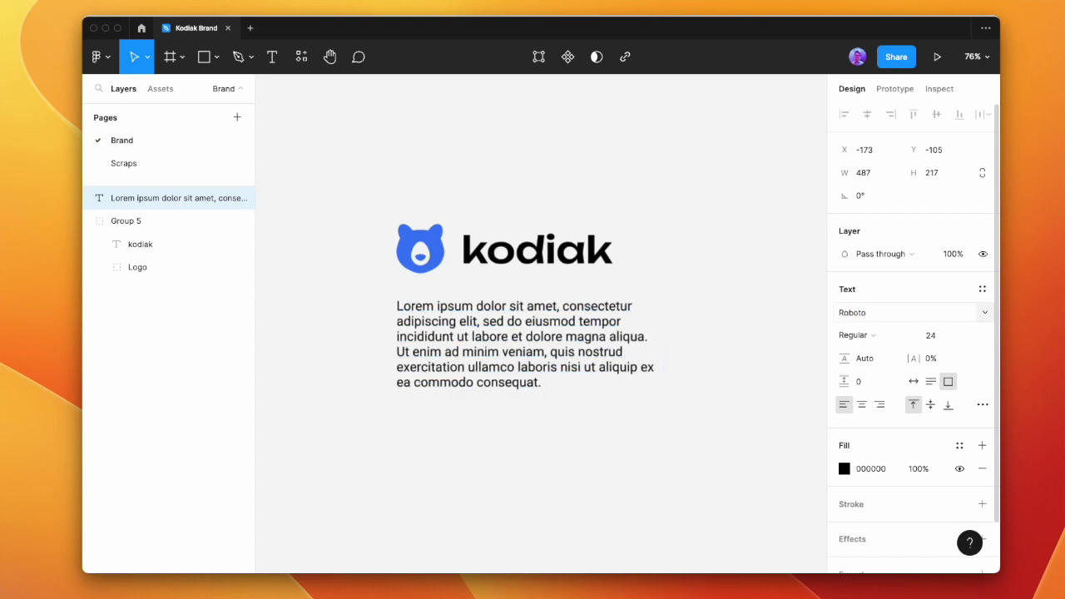
{"action": "left_click", "coordinate": [716, 283]}
Set the paragraph's line height to 32
{"action": "left_click", "coordinate": [613, 352]}
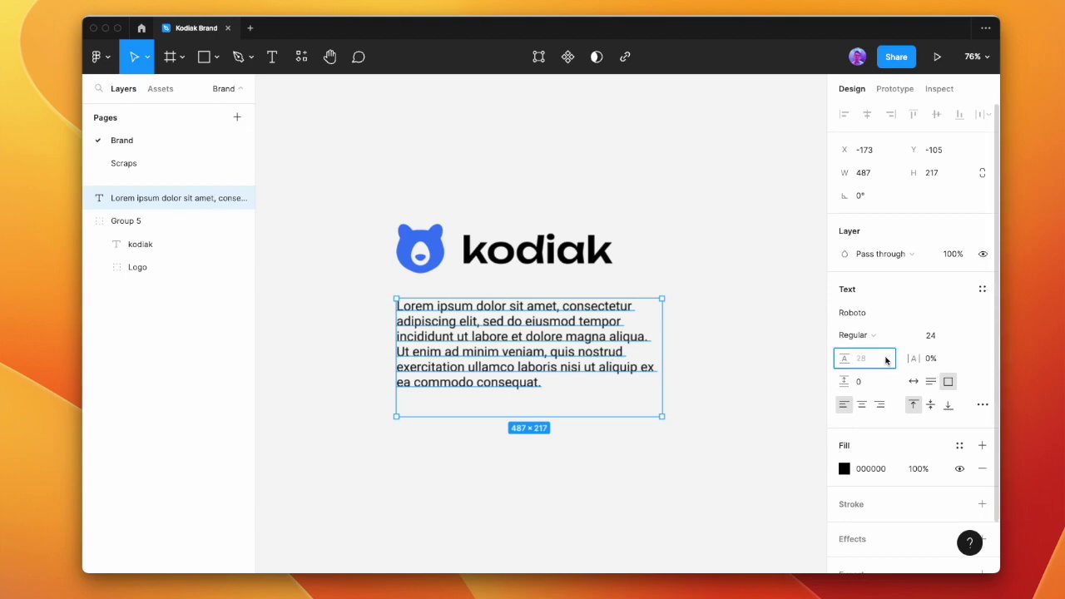
{"action": "type", "text": "32"}
{"action": "key", "text": "Return"}
{"action": "left_click", "coordinate": [723, 279]}
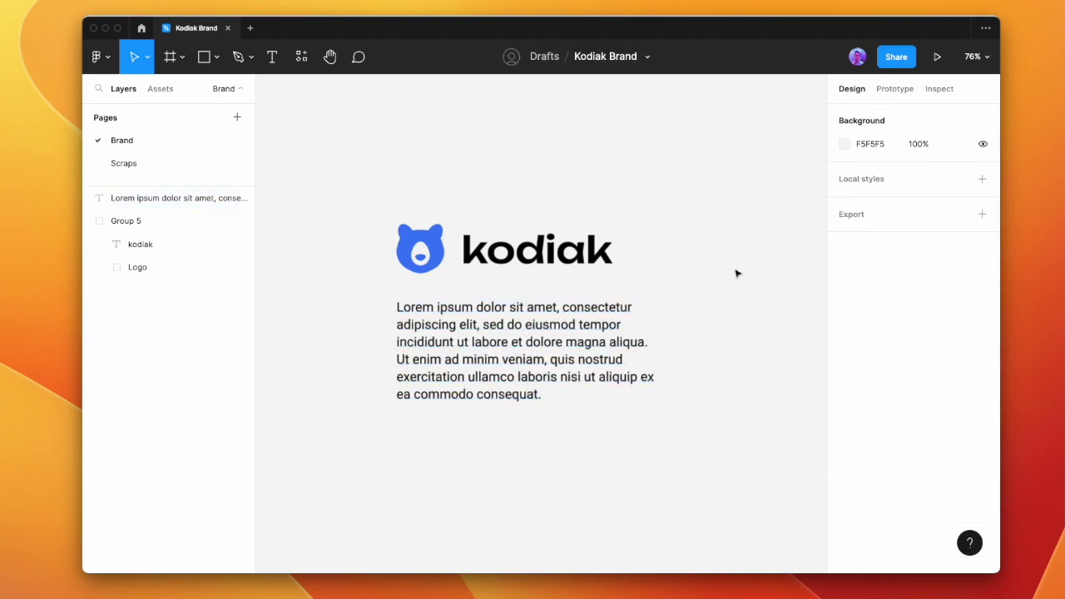
Increase the paragraph's line height to 36
{"action": "left_click", "coordinate": [620, 351]}
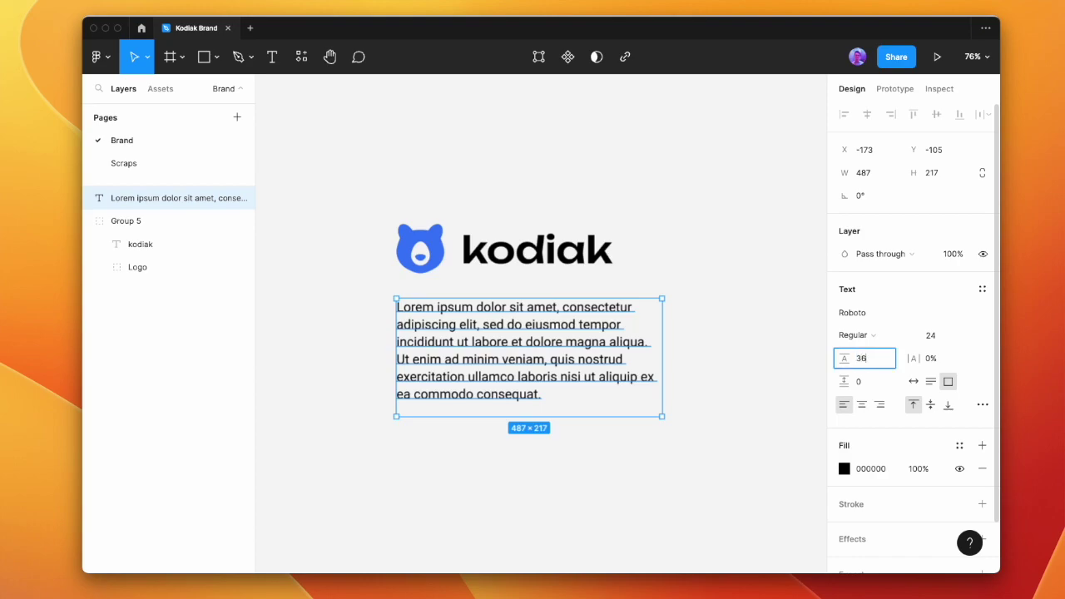
{"action": "key", "text": "Return"}
{"action": "left_click", "coordinate": [677, 242]}
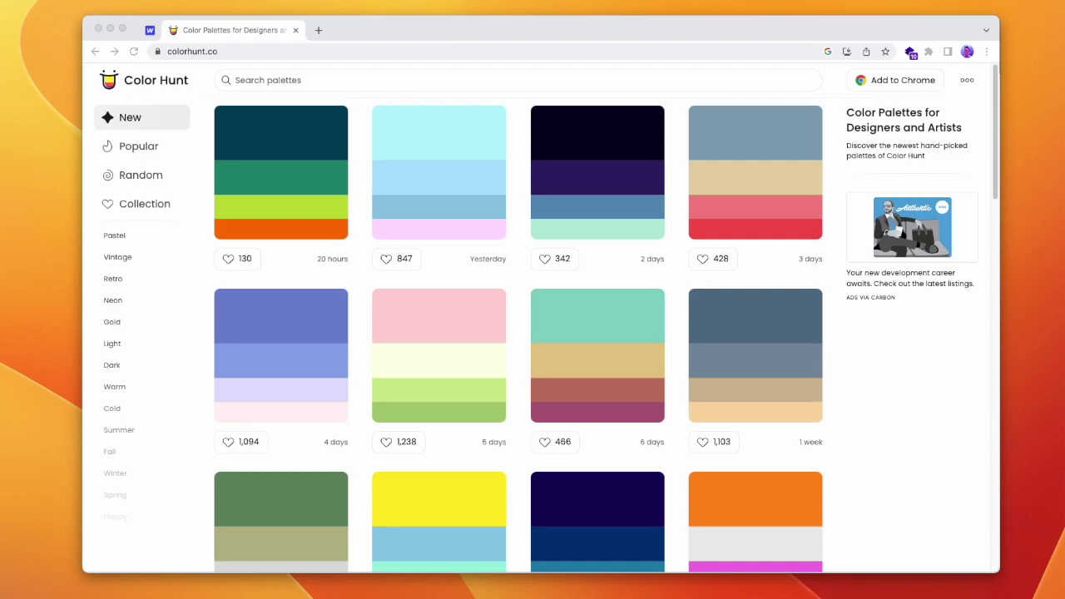
Browse the palettes and categories on colorhunt.co and copy the dark navy colour from a Skin palette
{"action": "scroll", "coordinate": [635, 239], "scroll_direction": "down", "scroll_amount": 6}
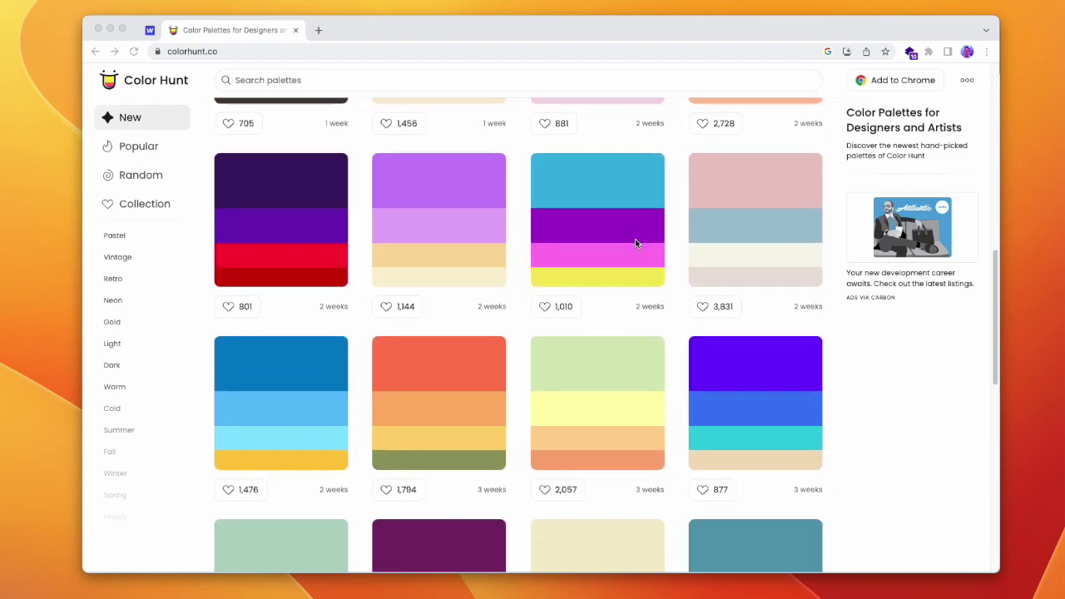
{"action": "scroll", "coordinate": [635, 243], "scroll_direction": "down", "scroll_amount": 2}
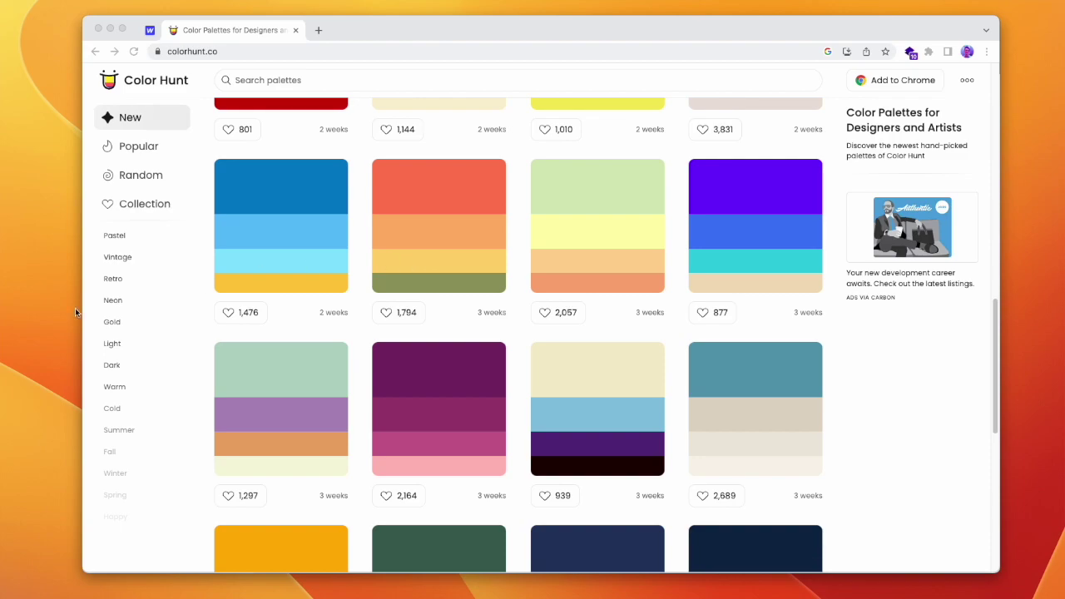
{"action": "left_click", "coordinate": [113, 280]}
{"action": "left_click", "coordinate": [115, 387]}
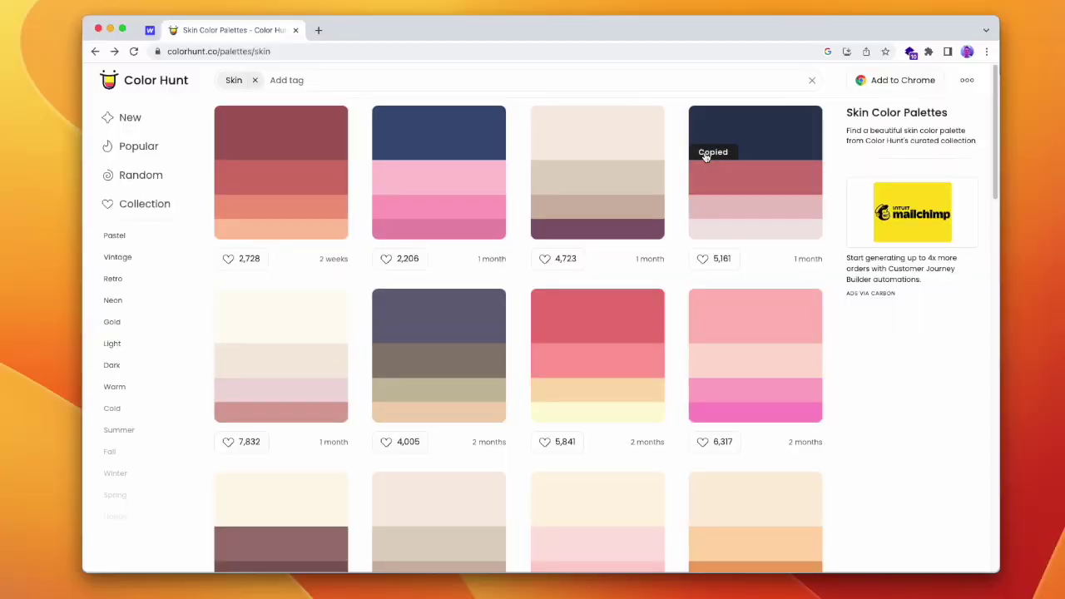
Switch to Figma and draw a small square swatch for the copied dark navy colour
{"action": "key", "text": "super+Tab"}
{"action": "key", "text": "r"}
{"action": "left_click_drag", "start_coordinate": [330, 103], "coordinate": [379, 153]}
{"action": "key", "text": "Return"}
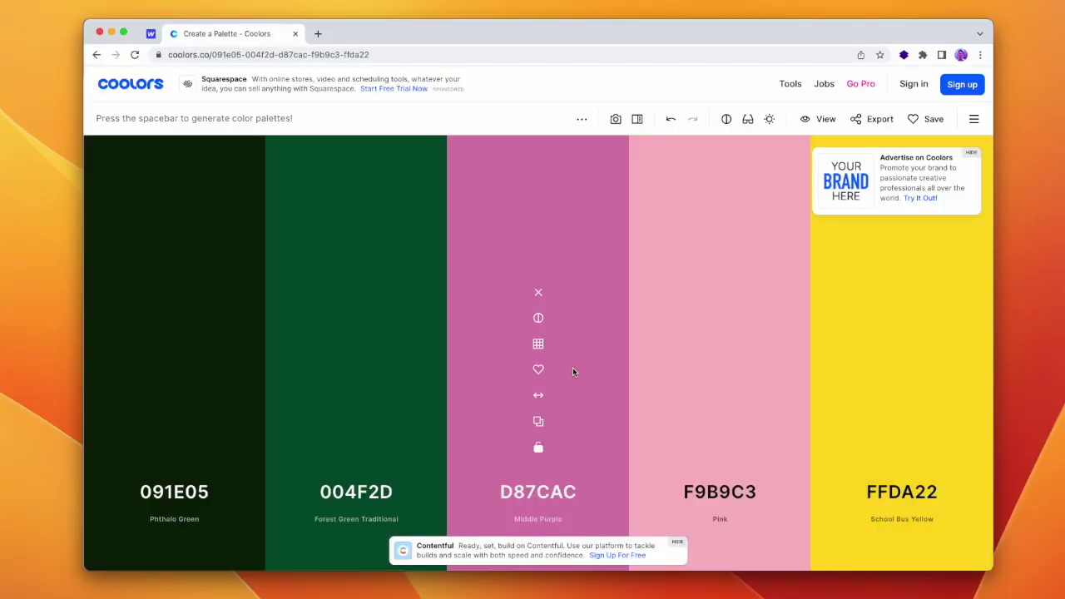
Switch to Coolors in the browser and generate a series of new random colour palettes
{"action": "key", "text": "space"}
{"action": "key", "text": "space"}
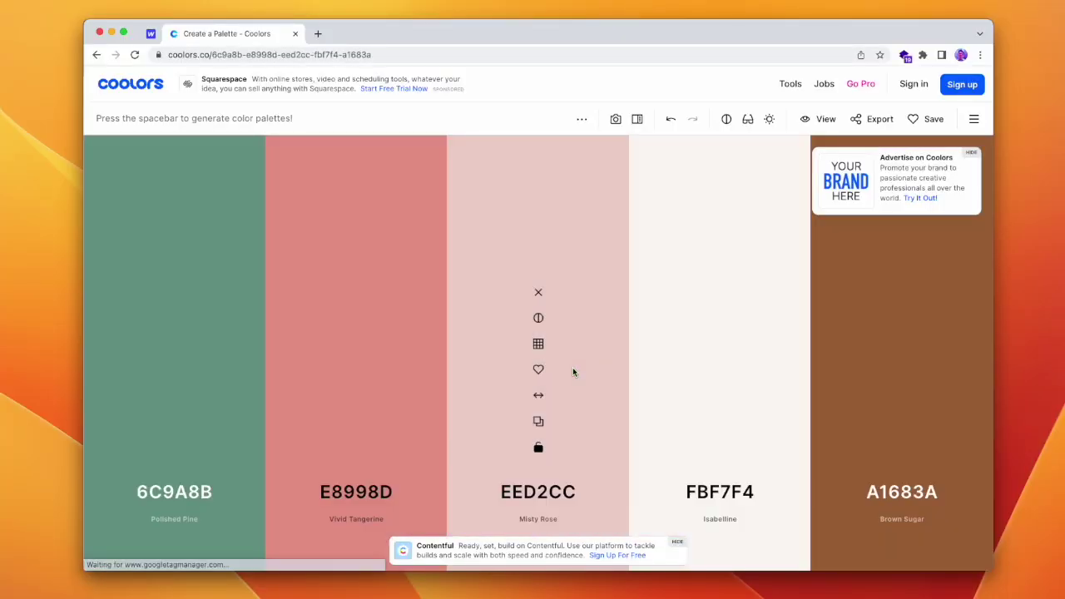
{"action": "key", "text": "space"}
{"action": "key", "text": "space"}
{"action": "key", "text": "space"}
{"action": "key", "text": "space"}
{"action": "key", "text": "space"}
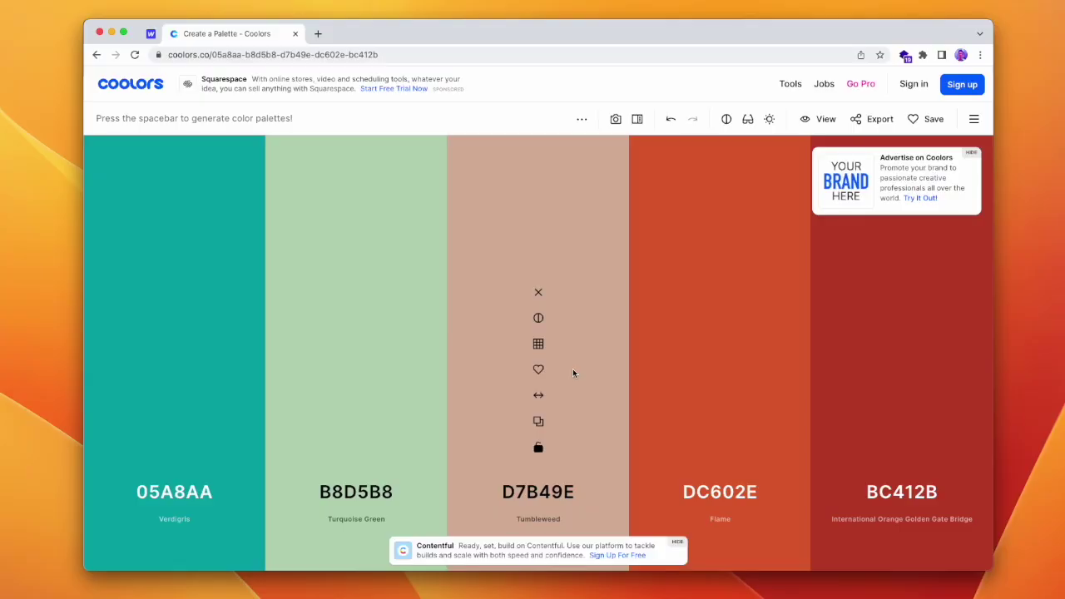
Change the palette's second colour, B8D5B8, to the lighter shade D8E8D8
{"action": "left_click", "coordinate": [356, 344]}
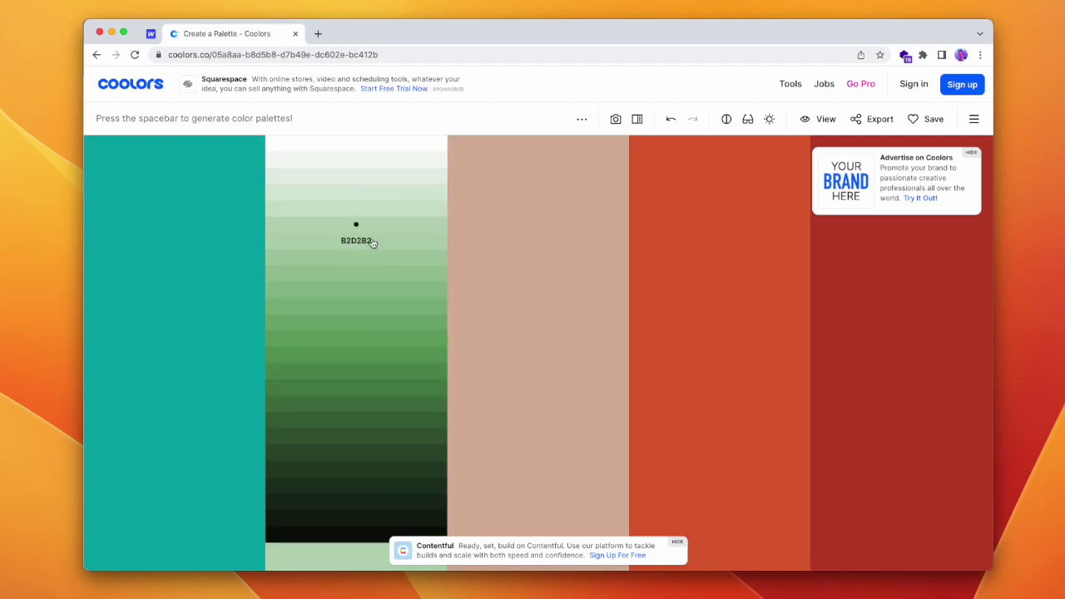
{"action": "left_click", "coordinate": [376, 196]}
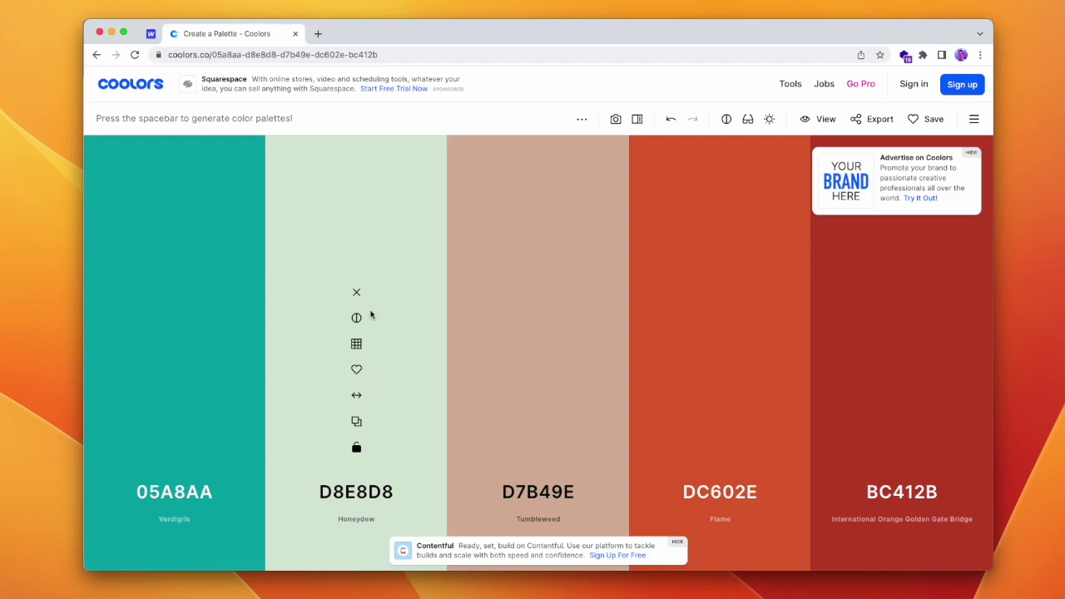
Add two colours, C2523E and C86250, at the end of the palette and remove the D8E8D8 colour
{"action": "left_click", "coordinate": [968, 354]}
{"action": "left_click", "coordinate": [968, 353]}
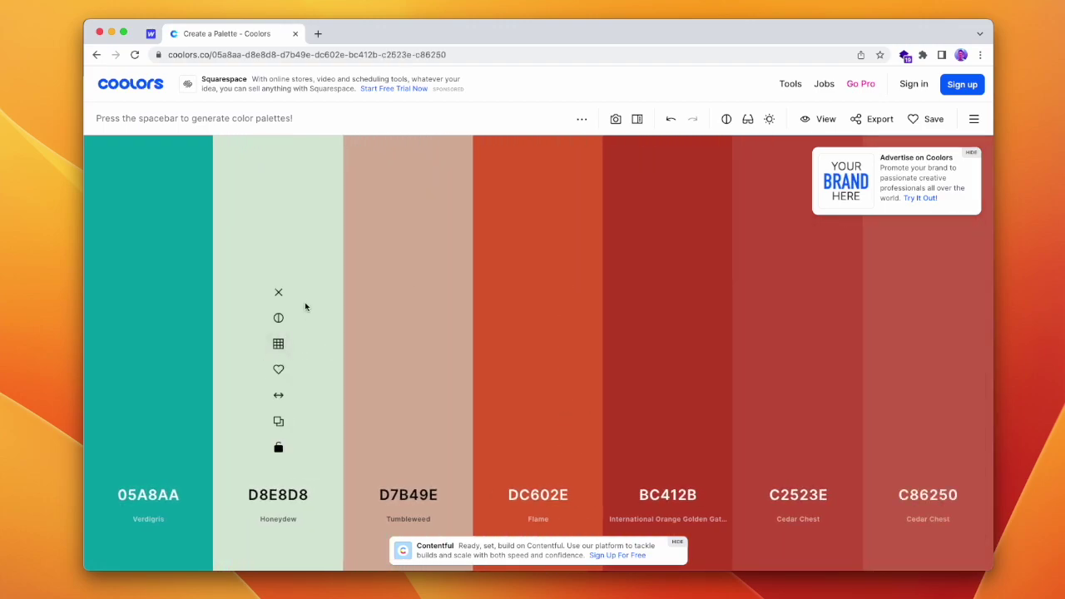
{"action": "left_click", "coordinate": [278, 292]}
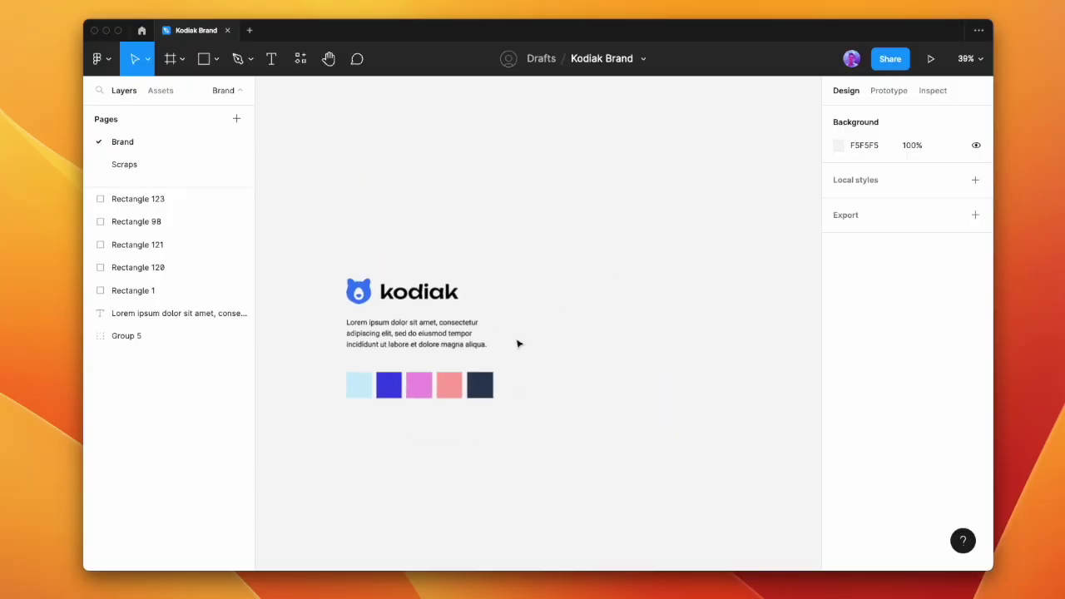
In Figma, draw a rectangle about 677 × 335 to the right of the logo and colour swatches
{"action": "key", "text": "r"}
{"action": "mouse_move", "coordinate": [505, 238]}
{"action": "left_mouse_down"}
{"action": "mouse_move", "coordinate": [705, 337]}
{"action": "mouse_move", "coordinate": [696, 333]}
{"action": "left_mouse_up"}
{"action": "left_click_drag", "start_coordinate": [655, 308], "coordinate": [671, 317]}
{"action": "left_click_drag", "start_coordinate": [544, 305], "coordinate": [549, 304]}
{"action": "left_click", "coordinate": [492, 259]}
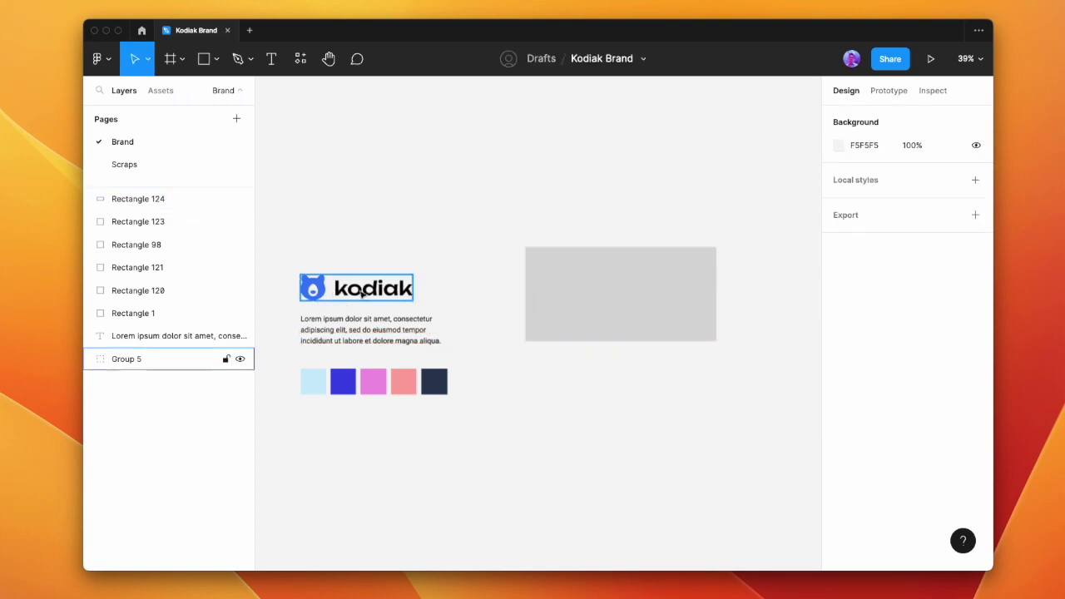
Group a centred copy of the logo with the rectangle and scale the copy to about 389 × 89
{"action": "left_click_drag", "start_coordinate": [362, 292], "coordinate": [625, 300]}
{"action": "left_click", "coordinate": [625, 191]}
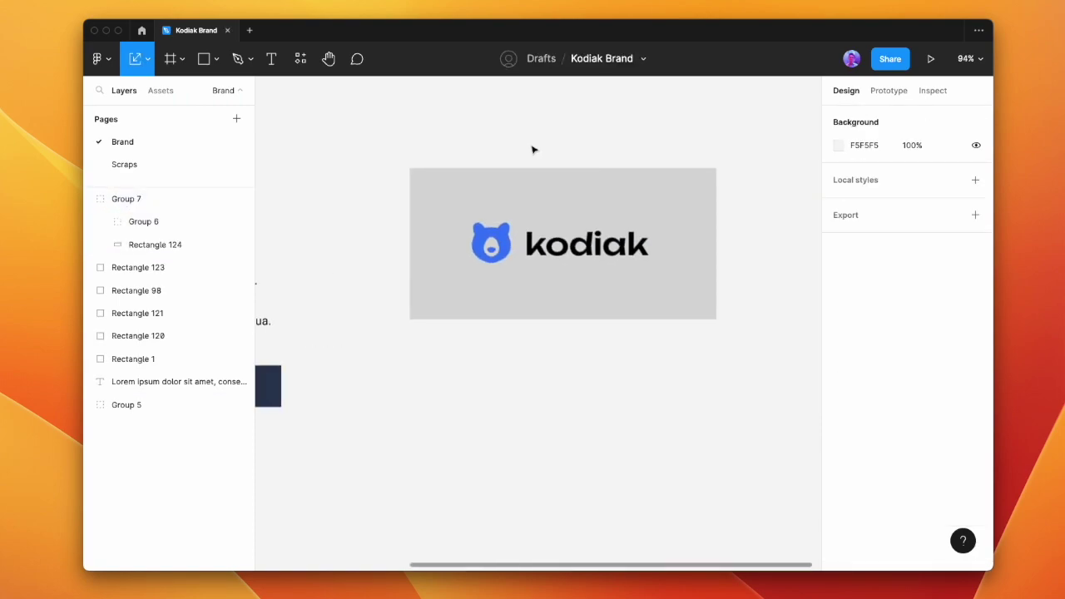
{"action": "left_click", "coordinate": [490, 248]}
{"action": "left_click_drag", "start_coordinate": [470, 223], "coordinate": [465, 220]}
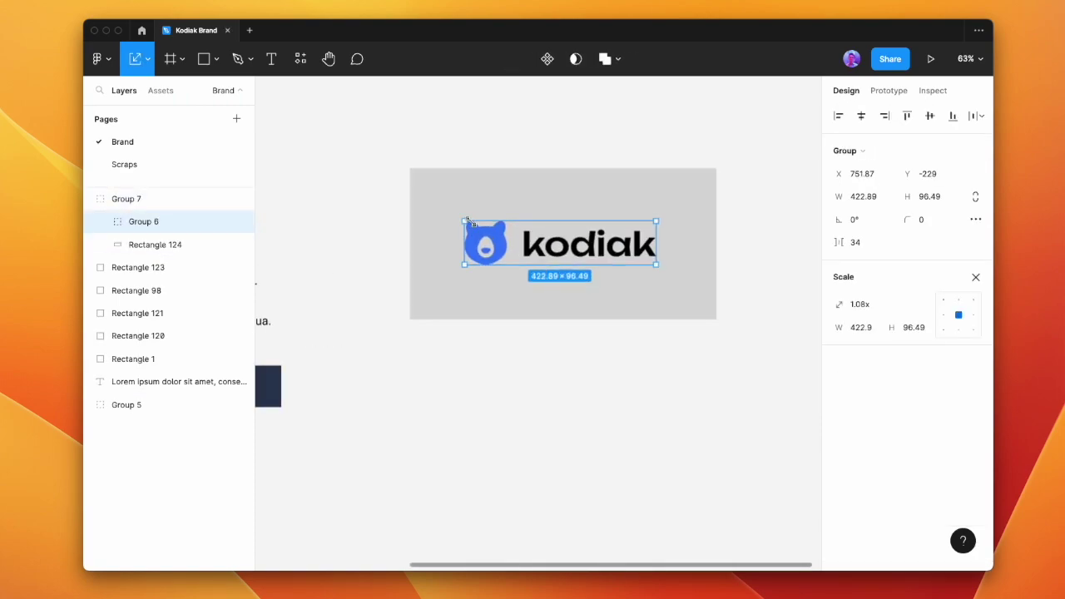
{"action": "left_click", "coordinate": [552, 142]}
{"action": "scroll", "coordinate": [549, 272], "scroll_direction": "down", "scroll_amount": 5}
Duplicate the logo card into a two-by-two grid of four cards
{"action": "left_click", "coordinate": [447, 265]}
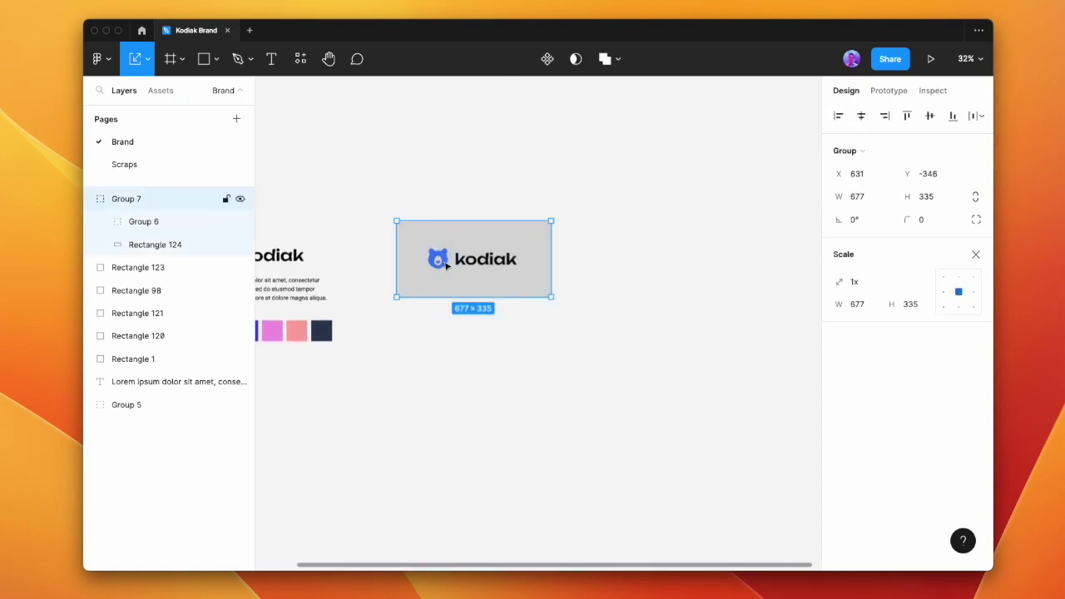
{"action": "left_click_drag", "start_coordinate": [447, 265], "coordinate": [614, 264]}
{"action": "left_click", "coordinate": [469, 195]}
{"action": "left_click_drag", "start_coordinate": [468, 194], "coordinate": [633, 345]}
{"action": "left_click", "coordinate": [574, 188]}
{"action": "left_click_drag", "start_coordinate": [532, 187], "coordinate": [577, 188]}
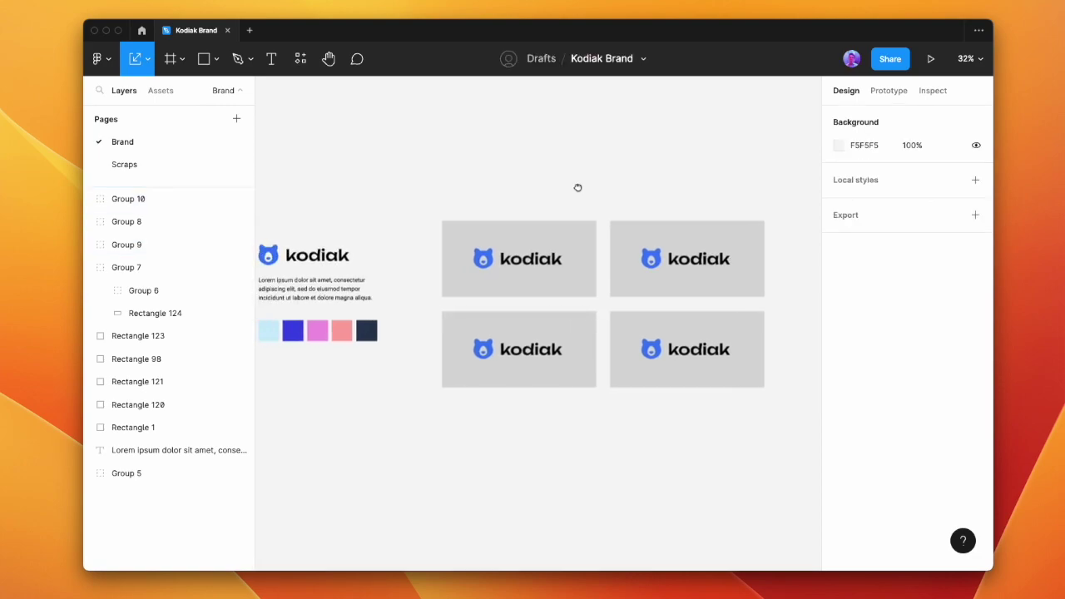
{"action": "scroll", "coordinate": [578, 179], "scroll_direction": "left", "scroll_amount": 2}
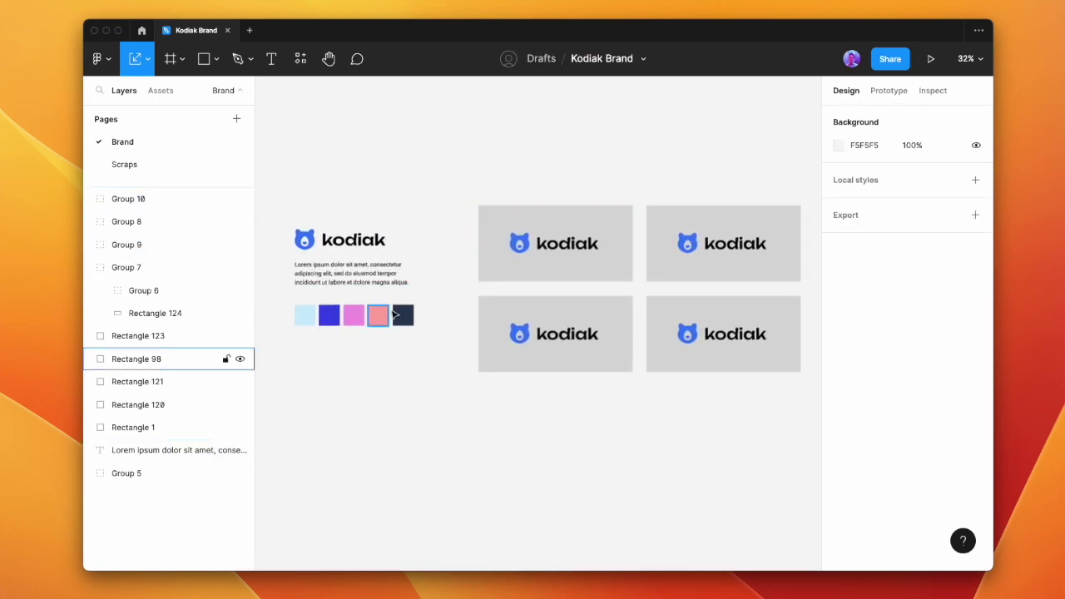
Select all four cards and change their blue bear colour to 000000
{"action": "left_click_drag", "start_coordinate": [469, 132], "coordinate": [820, 441]}
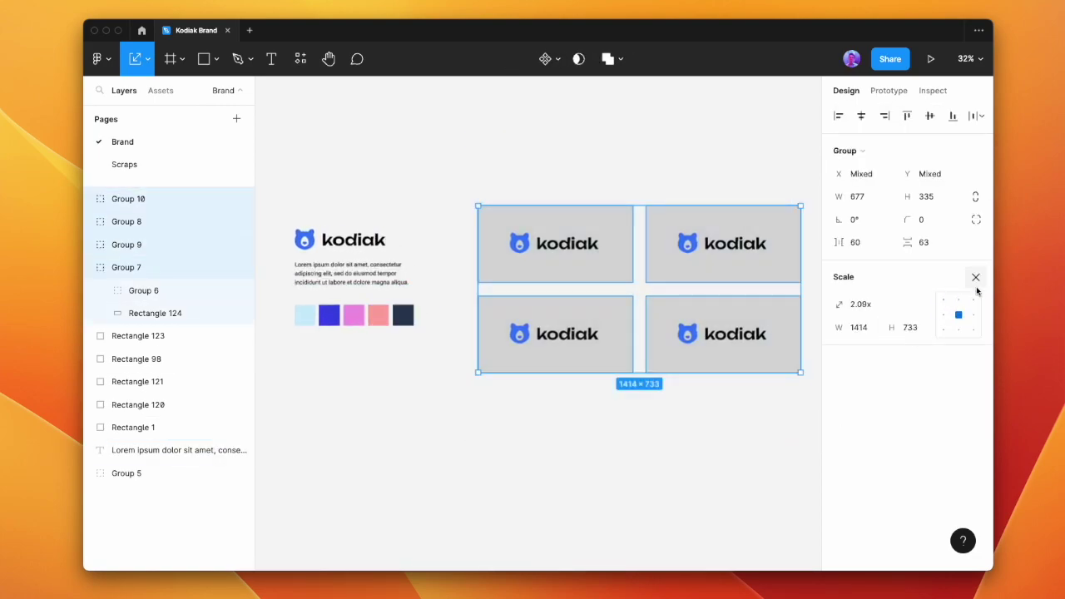
{"action": "left_click", "coordinate": [977, 278]}
{"action": "left_click", "coordinate": [872, 450]}
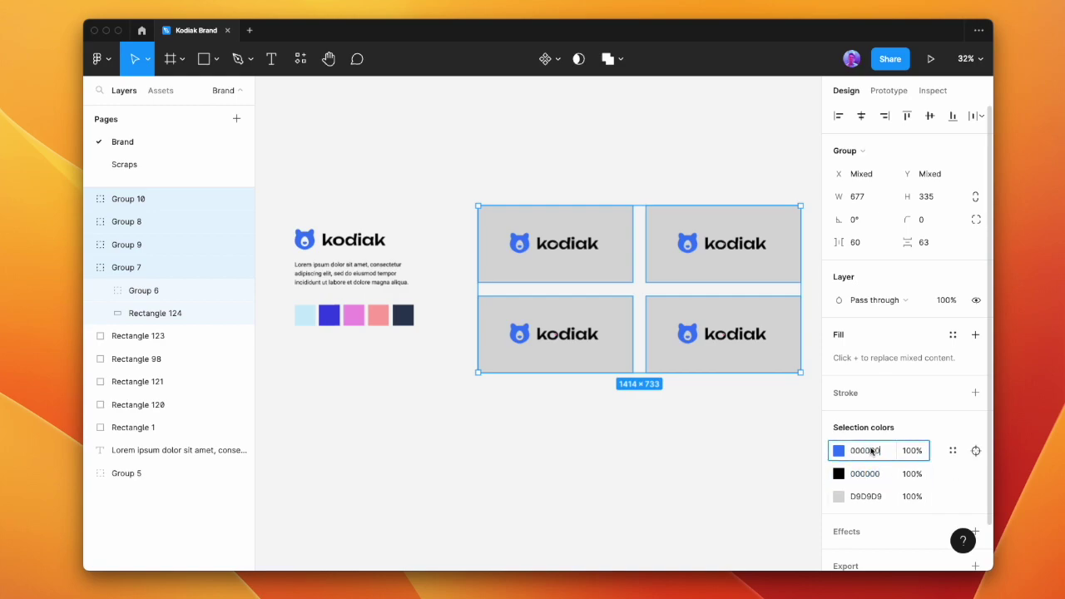
{"action": "left_click", "coordinate": [730, 417]}
Fill the upper-left card's rectangle with the dark navy swatch colour and set its logo to FFFFFF
{"action": "double_click", "coordinate": [612, 235]}
{"action": "key", "text": "i"}
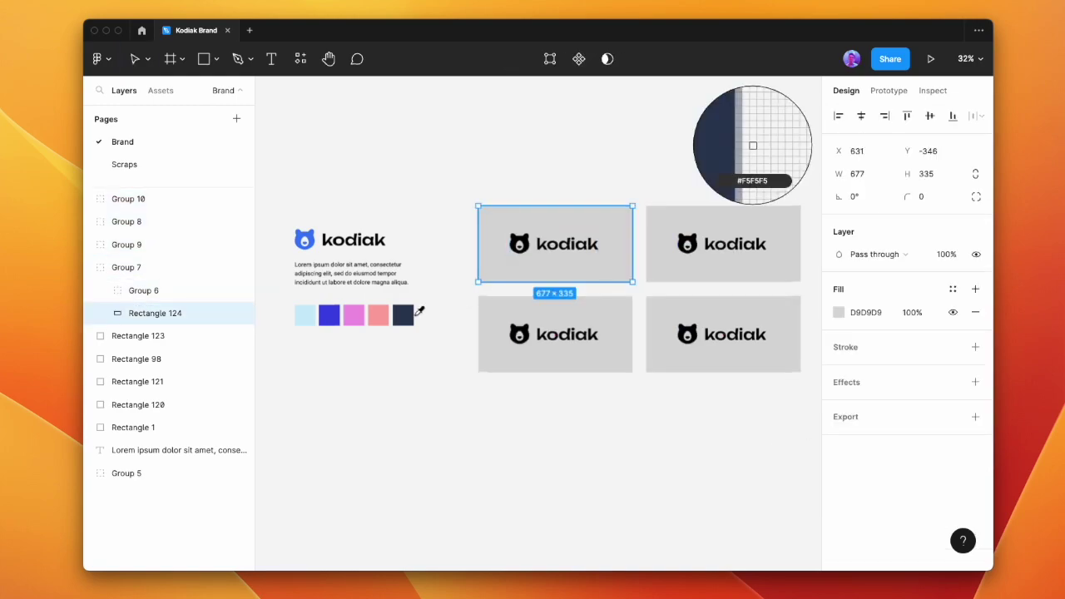
{"action": "left_click", "coordinate": [405, 315]}
{"action": "left_click", "coordinate": [208, 290]}
{"action": "left_click", "coordinate": [839, 393]}
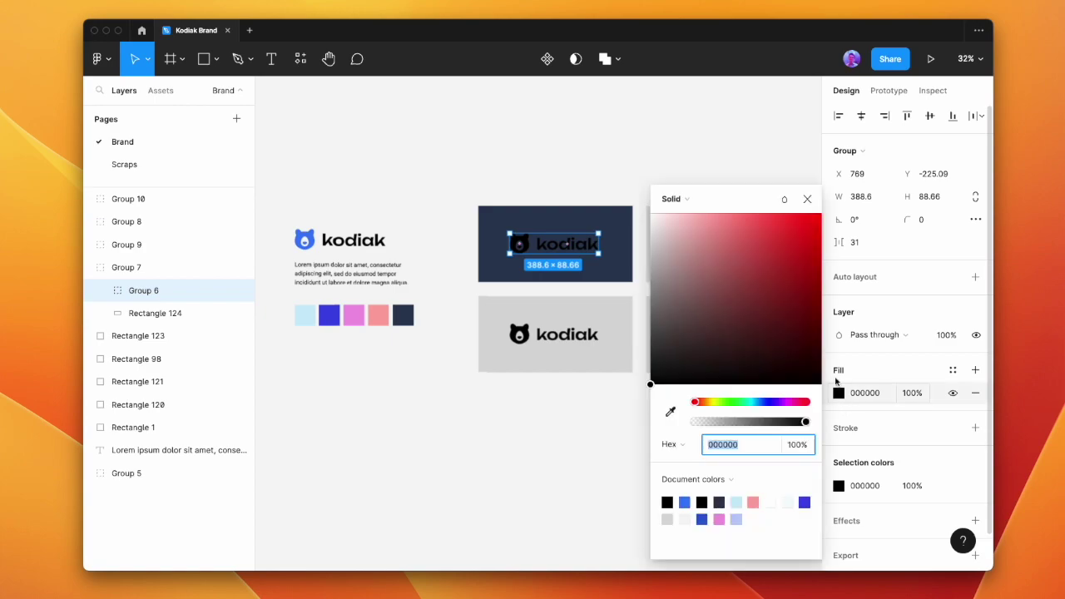
{"action": "type", "text": "FFFFFF"}
{"action": "key", "text": "Return"}
{"action": "left_click", "coordinate": [593, 164]}
Fill the upper-right card's rectangle with the light blue swatch CCEDFB and colour its logo dark navy
{"action": "double_click", "coordinate": [663, 235]}
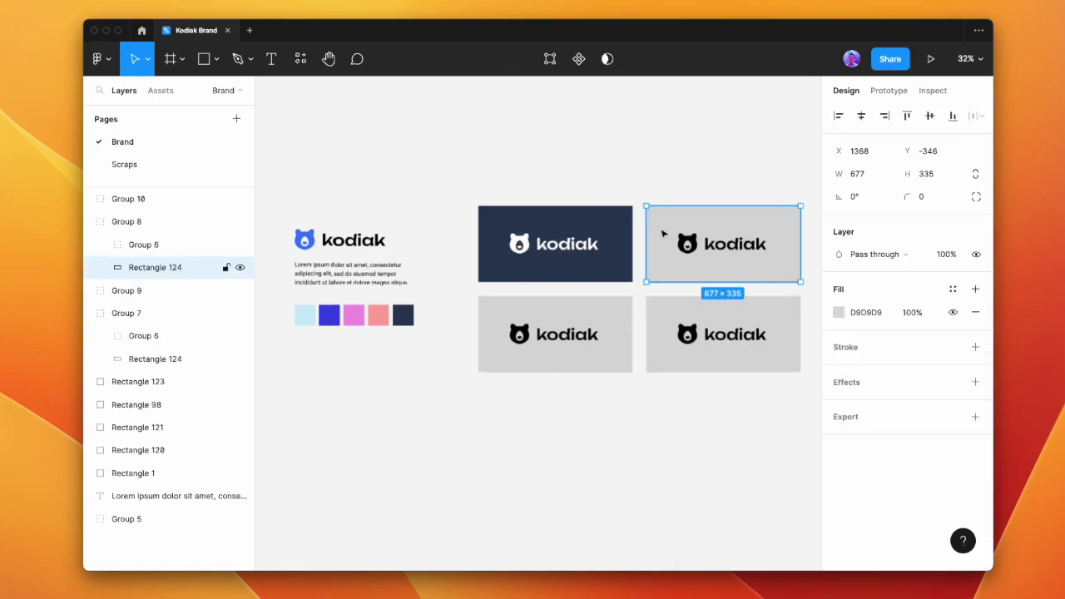
{"action": "key", "text": "i"}
{"action": "left_click", "coordinate": [305, 315]}
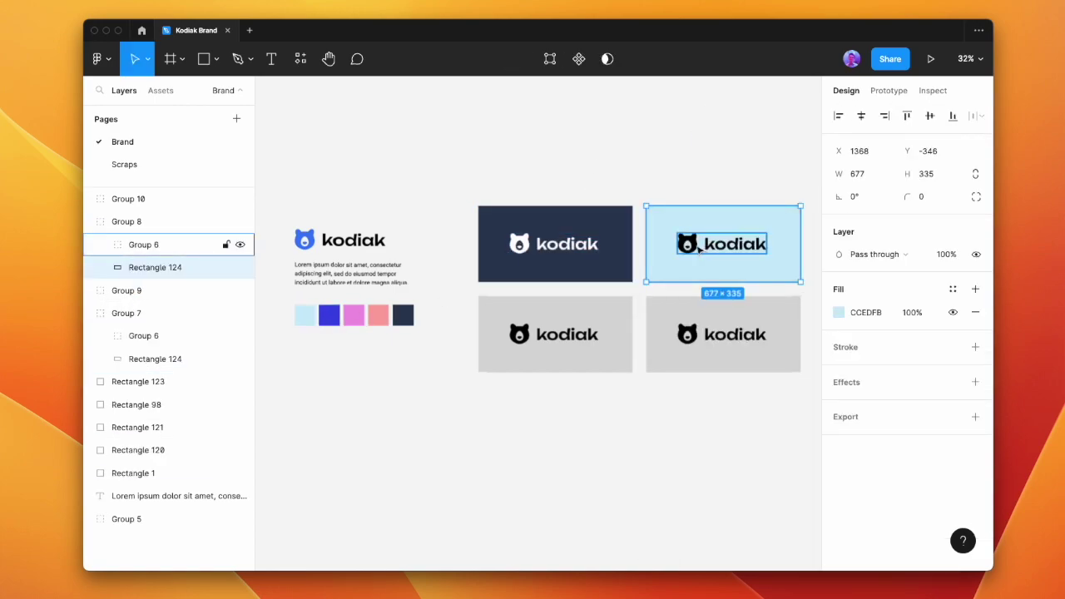
{"action": "left_click", "coordinate": [703, 249]}
Fill the lower-left card's rectangle with the pink swatch EF98E4 and colour its logo dark navy
{"action": "left_click", "coordinate": [557, 335]}
{"action": "double_click", "coordinate": [574, 317]}
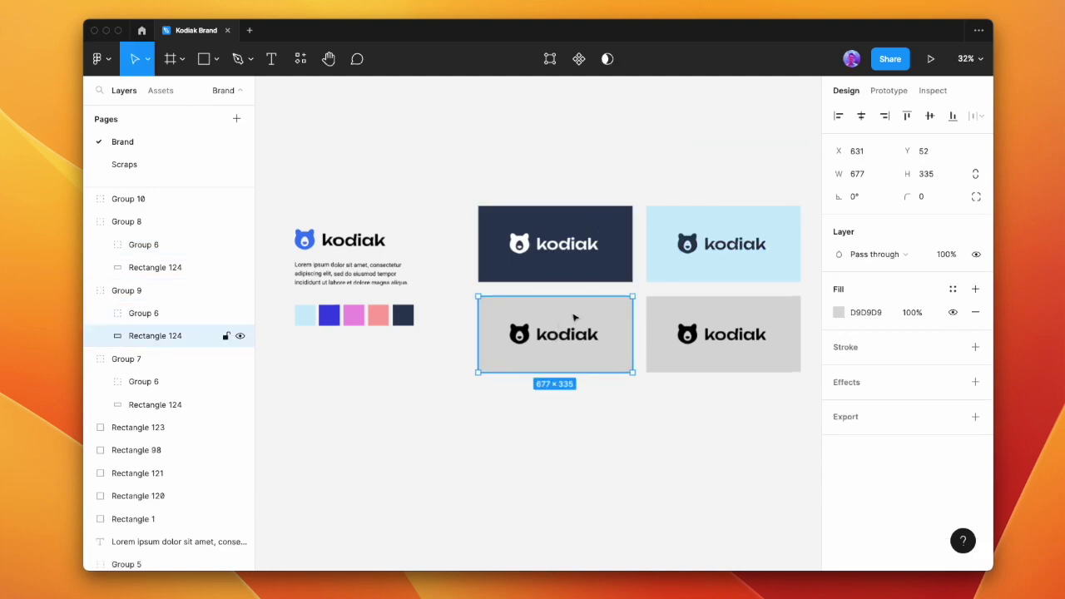
{"action": "key", "text": "i"}
{"action": "left_click", "coordinate": [353, 315]}
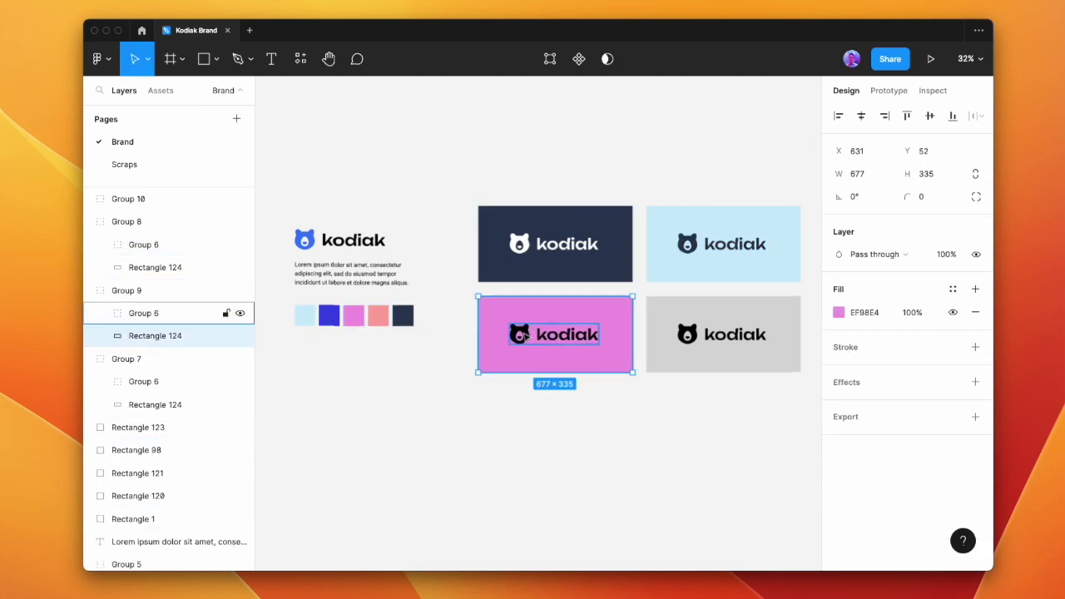
{"action": "left_click", "coordinate": [535, 336]}
Fill the lower-right card's rectangle with the salmon swatch FDA8A2
{"action": "left_click", "coordinate": [661, 333]}
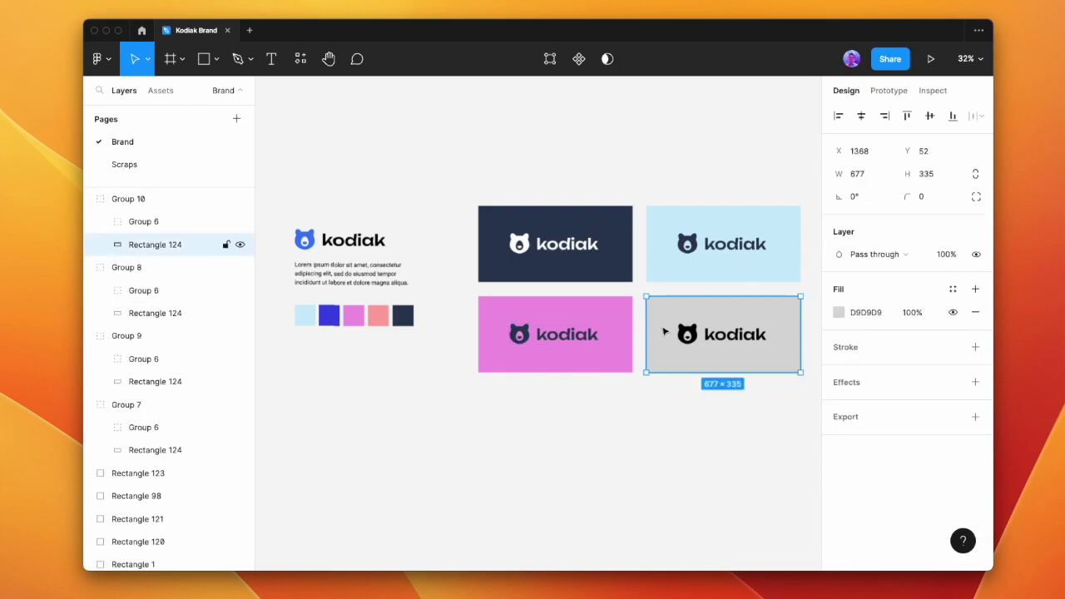
{"action": "key", "text": "i"}
{"action": "left_click", "coordinate": [378, 315]}
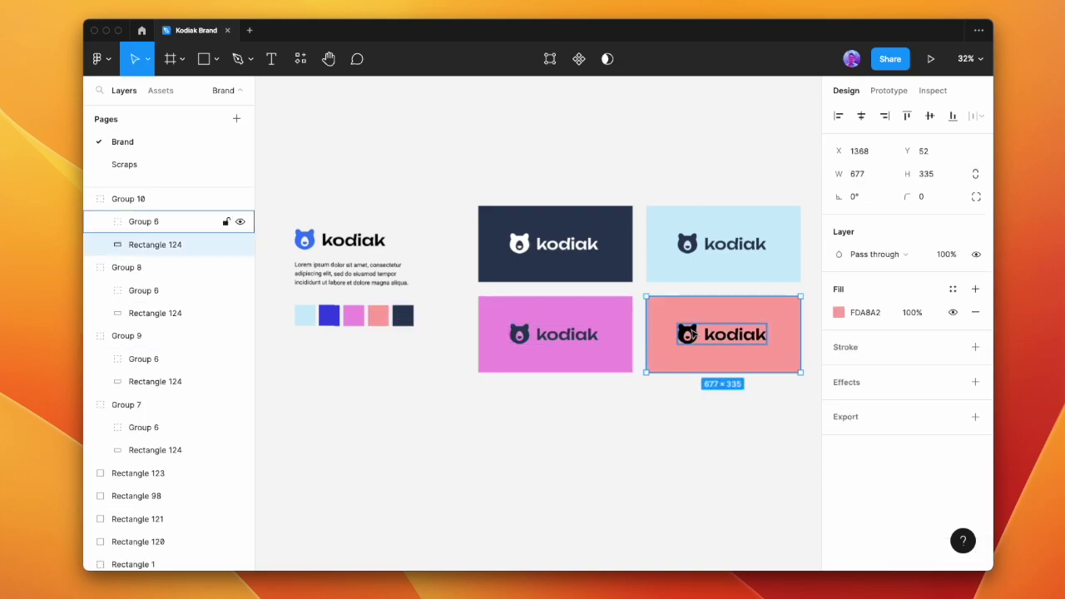
Colour the salmon card's logo dark navy 2B3A55, sampled from the navy card
{"action": "left_click", "coordinate": [678, 331]}
{"action": "key", "text": "i"}
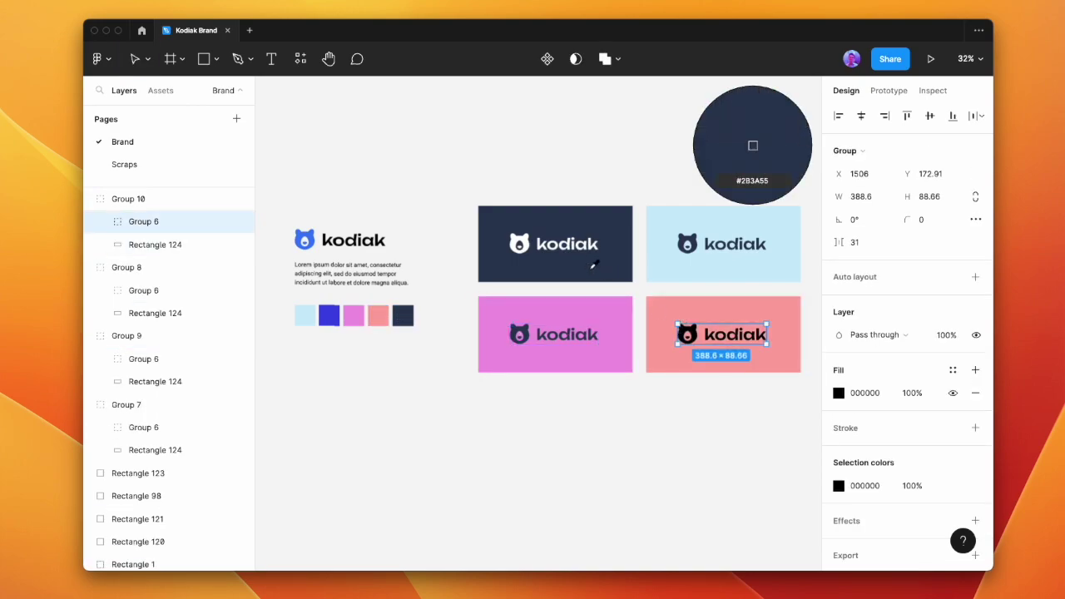
{"action": "left_click", "coordinate": [595, 266]}
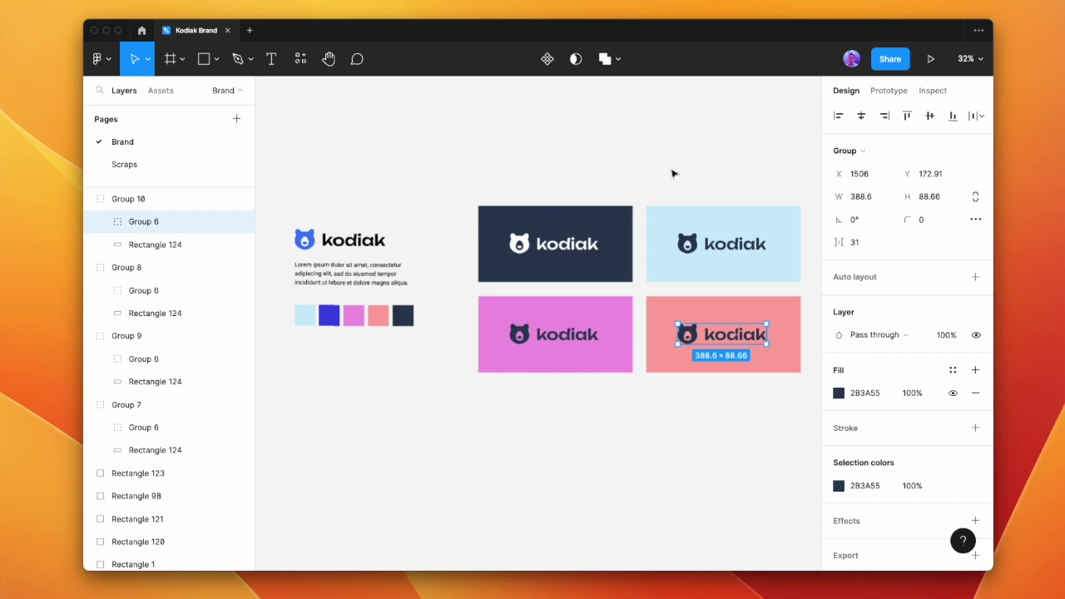
{"action": "left_click", "coordinate": [672, 173]}
Duplicate the pink and salmon cards below as a third row and fill the pink copy's rectangle with the blue swatch
{"action": "left_click_drag", "start_coordinate": [785, 410], "coordinate": [580, 408]}
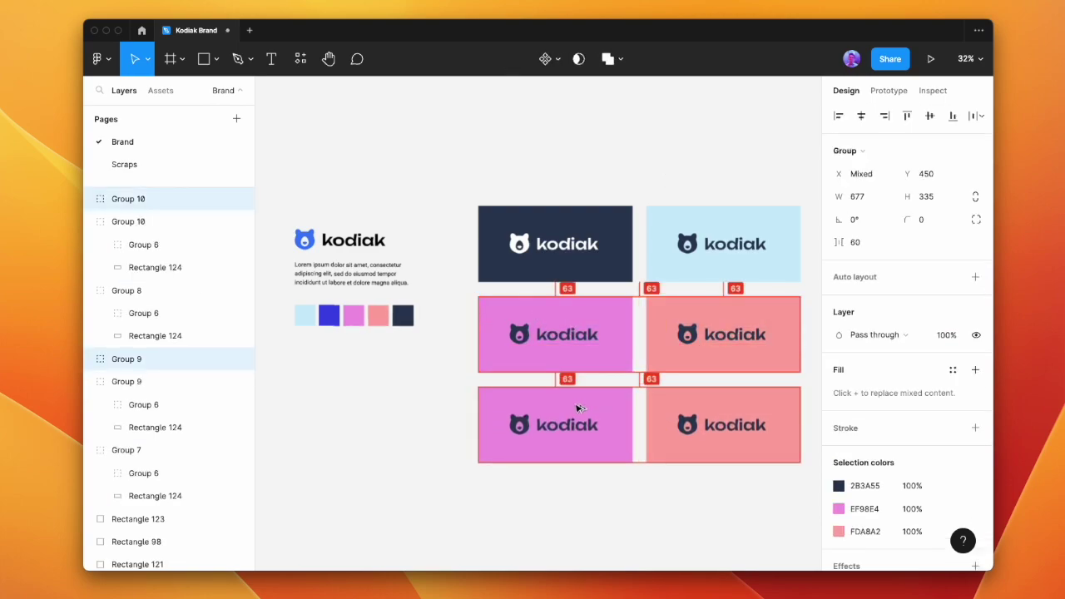
{"action": "left_click", "coordinate": [421, 389]}
{"action": "double_click", "coordinate": [583, 407]}
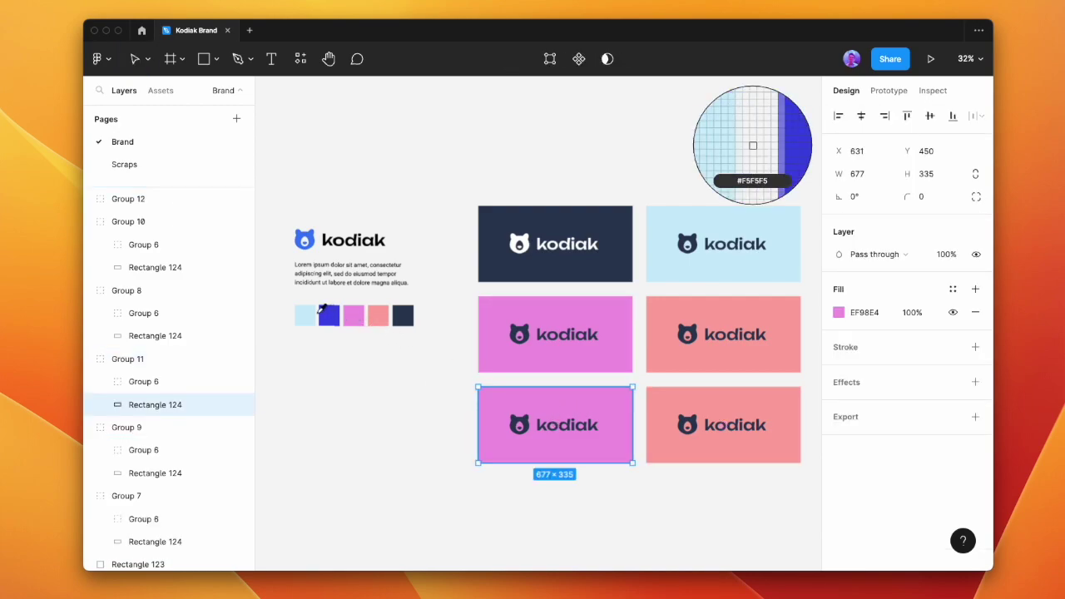
{"action": "left_click", "coordinate": [329, 314]}
Colour the blue card's logo light blue CCEDFB, sampled from the light blue card
{"action": "left_click", "coordinate": [533, 425]}
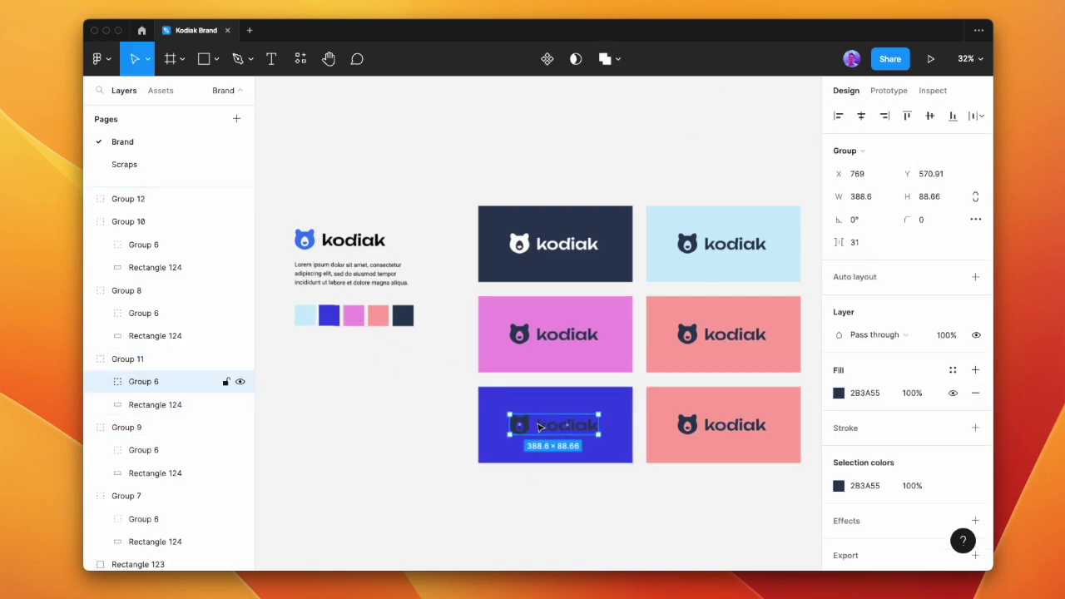
{"action": "key", "text": "i"}
{"action": "left_click", "coordinate": [664, 347]}
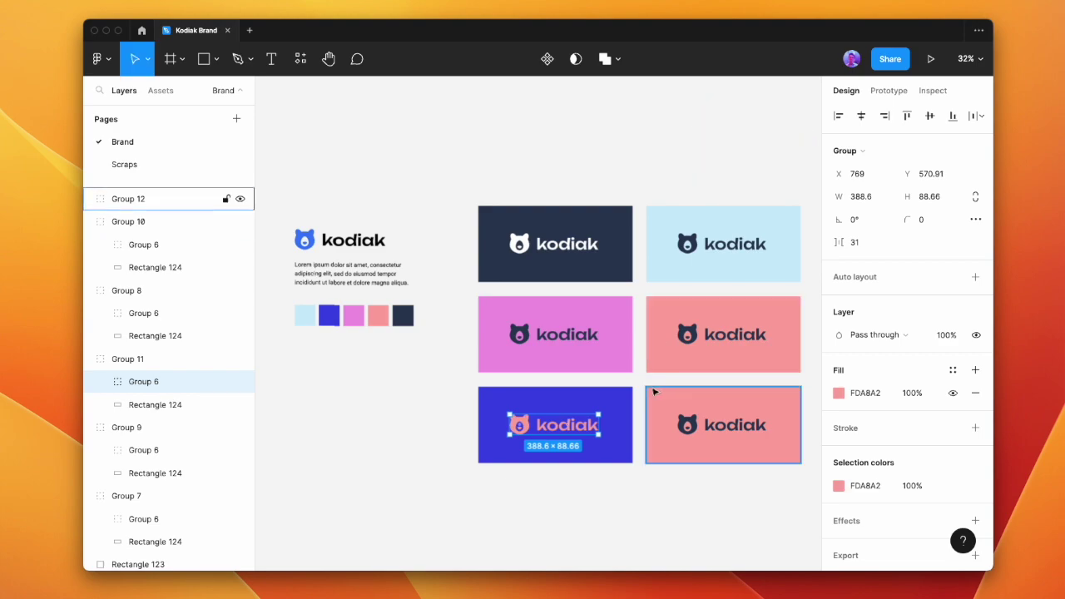
{"action": "key", "text": "i"}
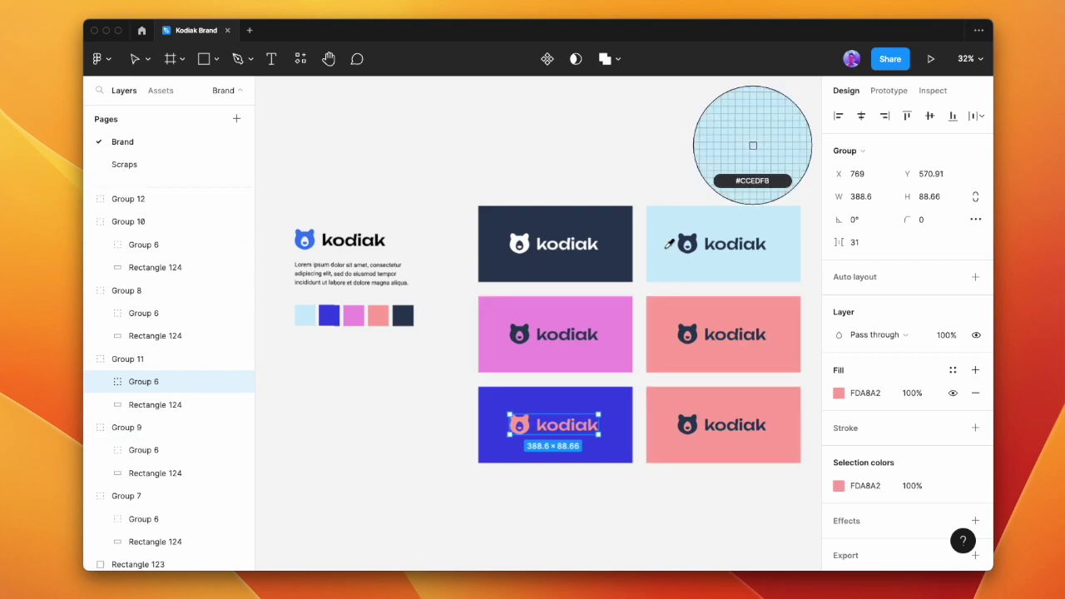
{"action": "left_click", "coordinate": [753, 133]}
{"action": "left_click", "coordinate": [700, 152]}
Delete the duplicate salmon card in the third row and shift the blue card to the right
{"action": "left_click", "coordinate": [678, 423]}
{"action": "key", "text": "Delete"}
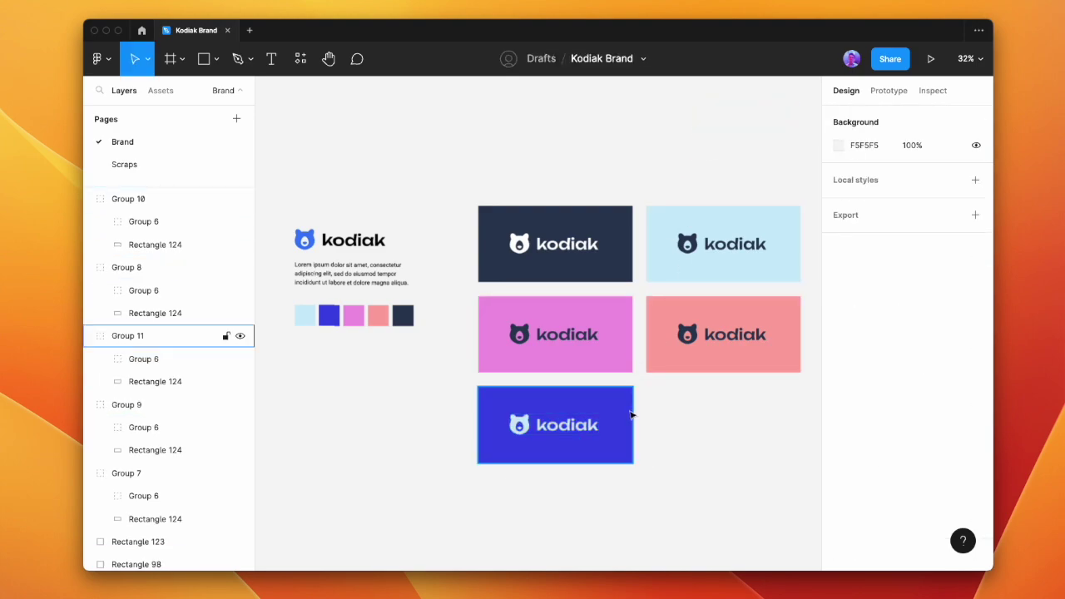
{"action": "left_click_drag", "start_coordinate": [635, 416], "coordinate": [704, 422]}
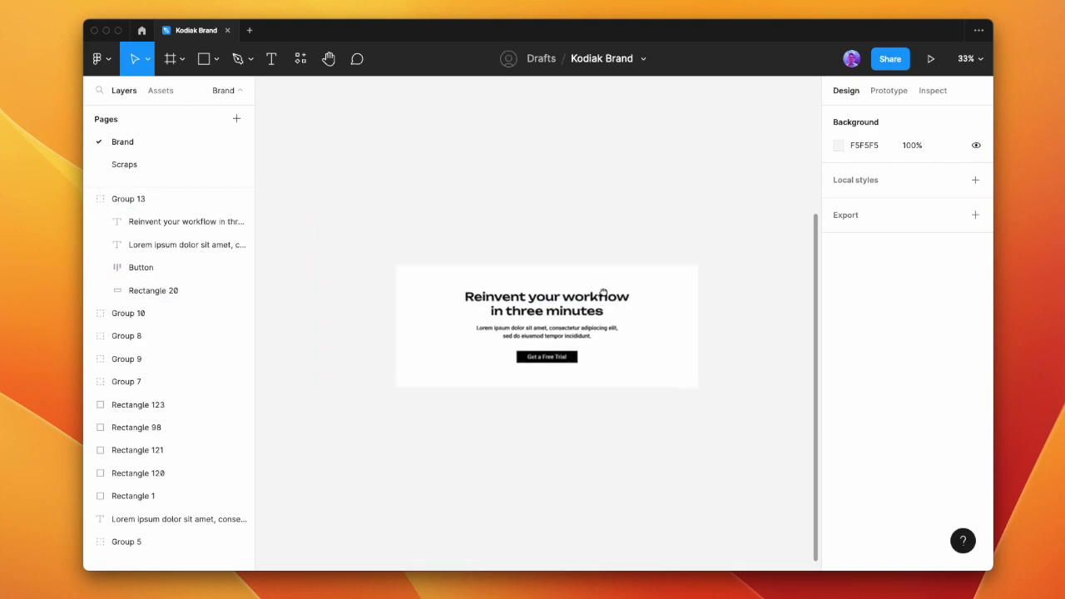
Replace the white in the 'Reinvent your workflow in three minutes' banner with salmon FDA8A2, sampled from the salmon logo card
{"action": "scroll", "coordinate": [604, 293], "scroll_direction": "down", "scroll_amount": 3}
{"action": "scroll", "coordinate": [619, 280], "scroll_direction": "up", "scroll_amount": 2}
{"action": "left_click", "coordinate": [595, 399]}
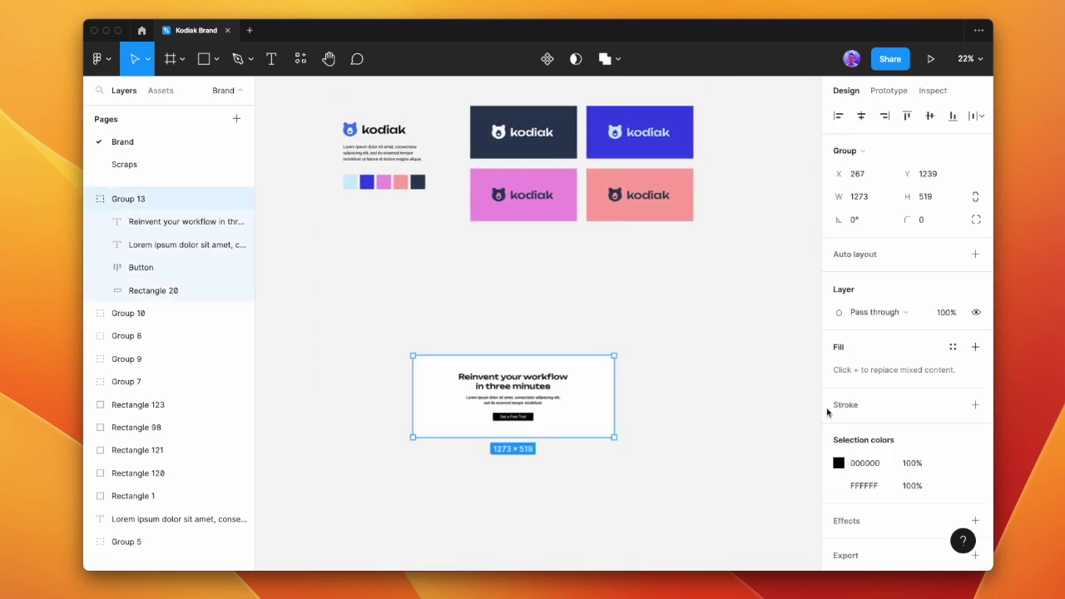
{"action": "left_click", "coordinate": [839, 486]}
{"action": "left_click", "coordinate": [669, 414]}
{"action": "left_click", "coordinate": [597, 204]}
{"action": "left_click", "coordinate": [572, 345]}
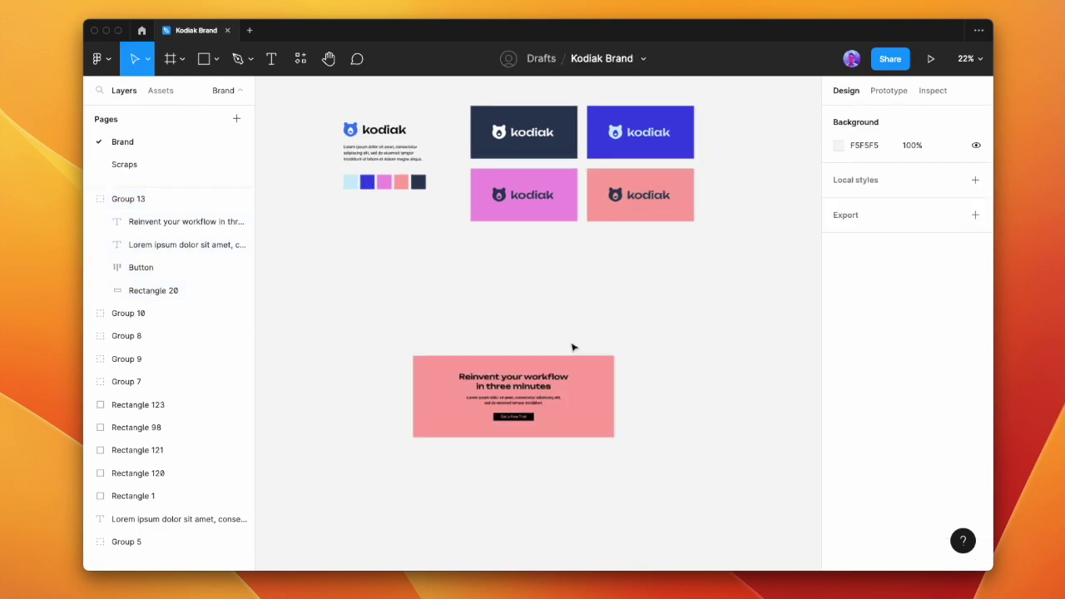
Fill the banner's 'Get a Free Trial' button with blue 3F48E5, sampled from the blue logo card
{"action": "left_click", "coordinate": [521, 419]}
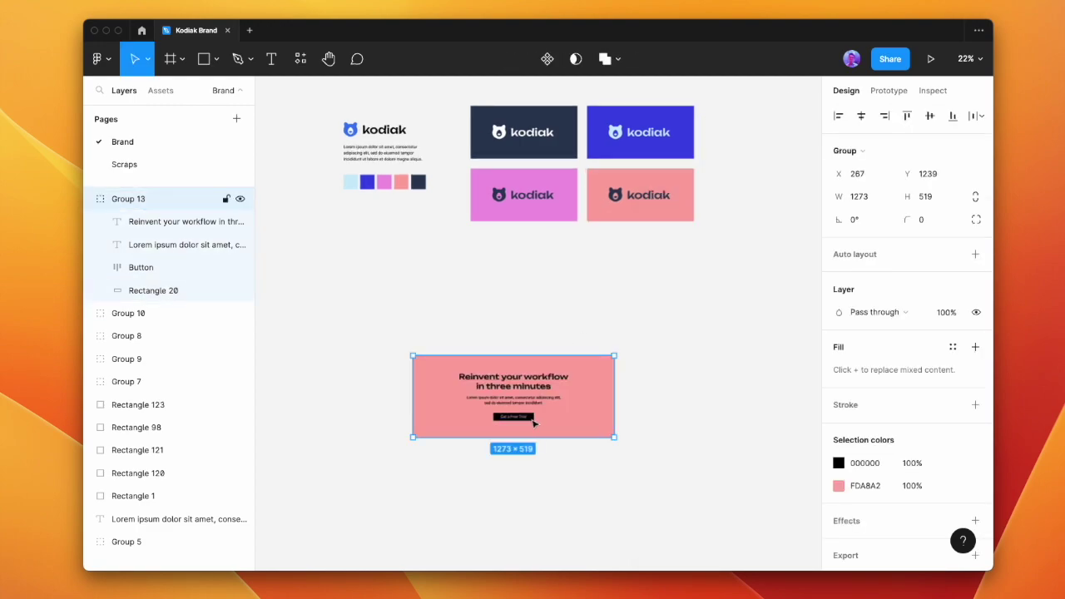
{"action": "double_click", "coordinate": [533, 421]}
{"action": "left_click", "coordinate": [839, 526]}
{"action": "left_click", "coordinate": [670, 411]}
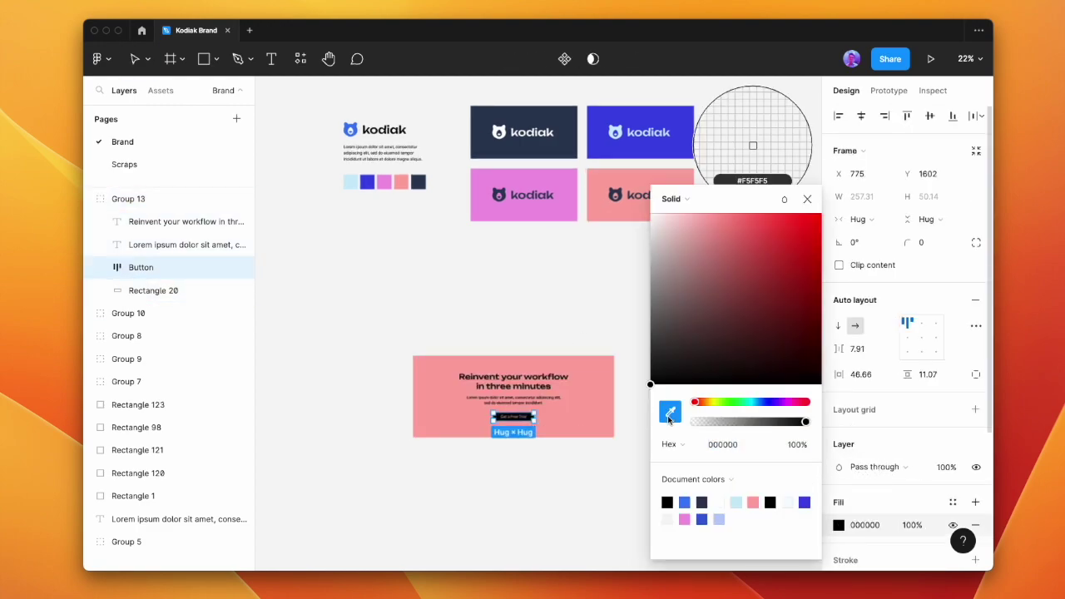
{"action": "left_click", "coordinate": [679, 113]}
Set the button's label colour to white FFFFFF
{"action": "scroll", "coordinate": [874, 500], "scroll_direction": "down", "scroll_amount": 5}
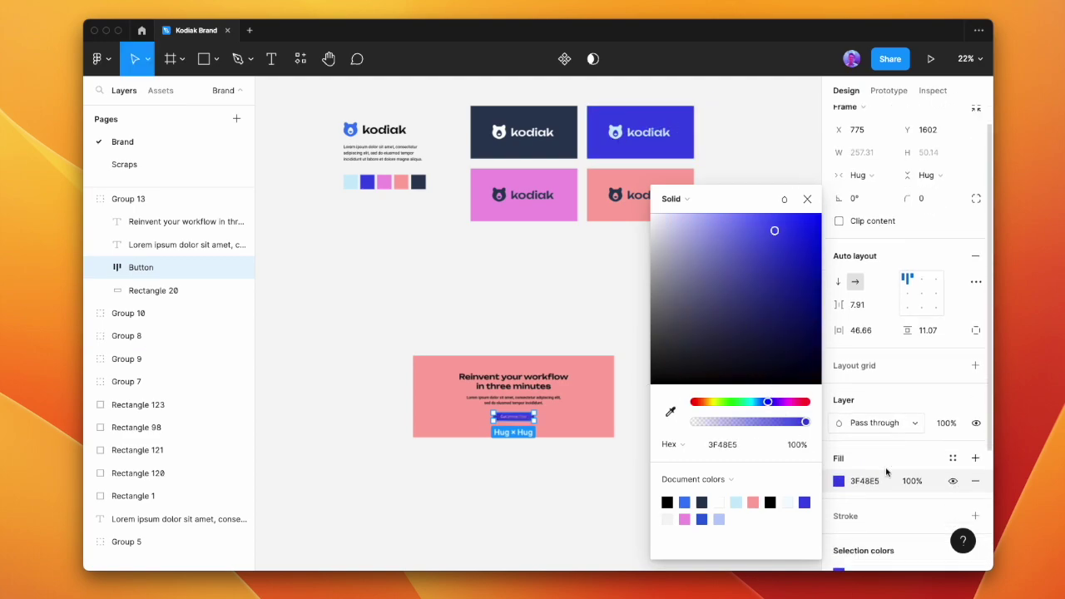
{"action": "left_click", "coordinate": [839, 447]}
{"action": "type", "text": "fff"}
{"action": "key", "text": "Return"}
{"action": "left_click", "coordinate": [533, 288]}
{"action": "scroll", "coordinate": [507, 349], "scroll_direction": "up", "scroll_amount": 4}
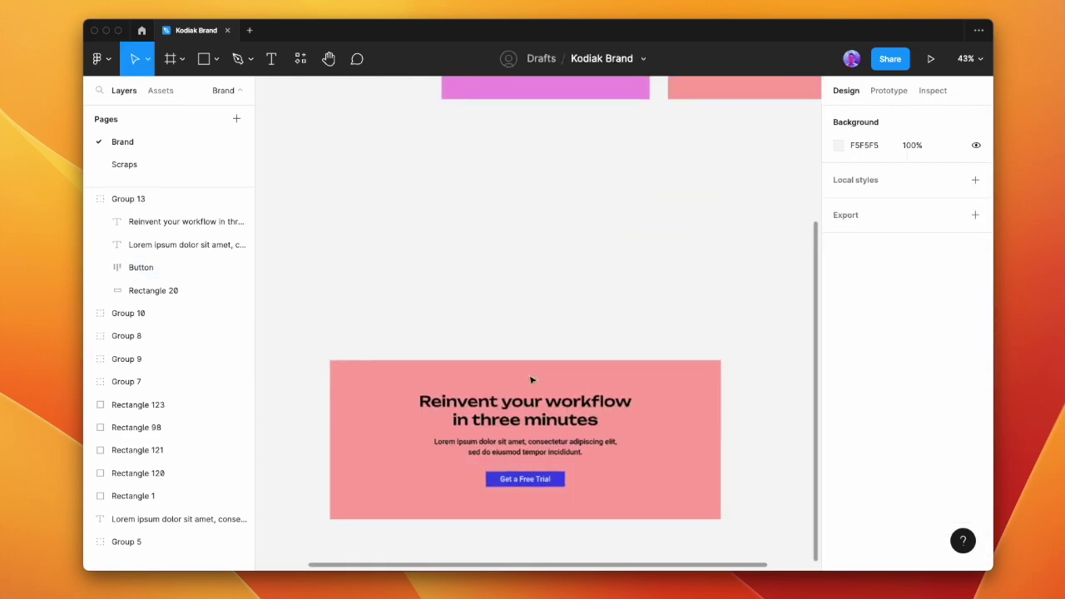
Duplicate the salmon banner and place the copy to the right
{"action": "scroll", "coordinate": [524, 342], "scroll_direction": "down", "scroll_amount": 2}
{"action": "scroll", "coordinate": [592, 377], "scroll_direction": "down", "scroll_amount": 3}
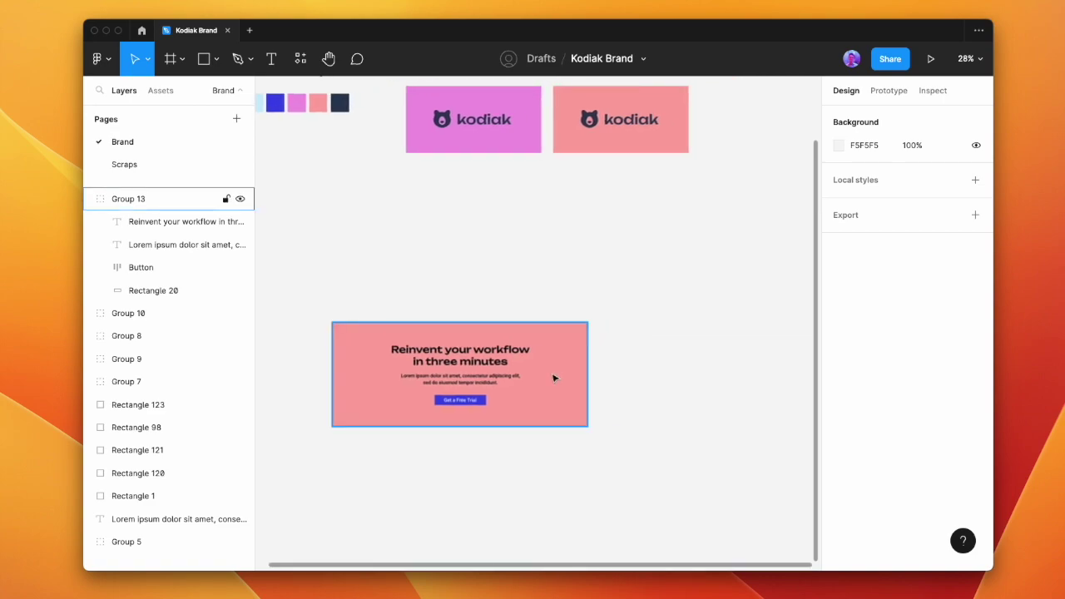
{"action": "left_click_drag", "start_coordinate": [554, 375], "coordinate": [618, 366]}
{"action": "scroll", "coordinate": [576, 339], "scroll_direction": "up", "scroll_amount": 3}
{"action": "scroll", "coordinate": [577, 340], "scroll_direction": "up", "scroll_amount": 2}
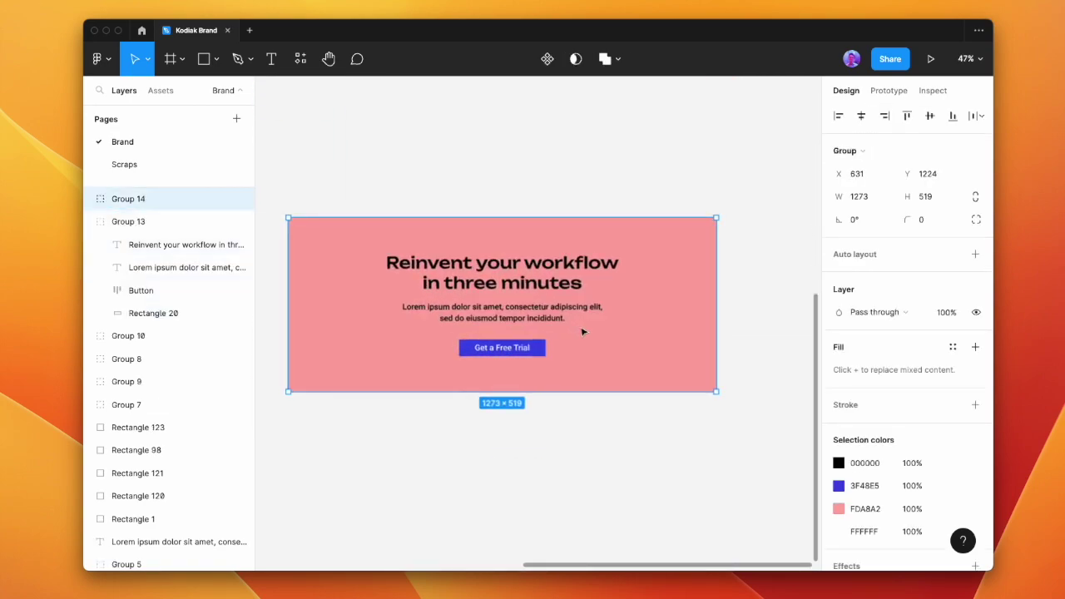
Draw a rectangle about 527 × 438 over the banner copy's left half and fill it with the magnet-me photo from Downloads
{"action": "key", "text": "r"}
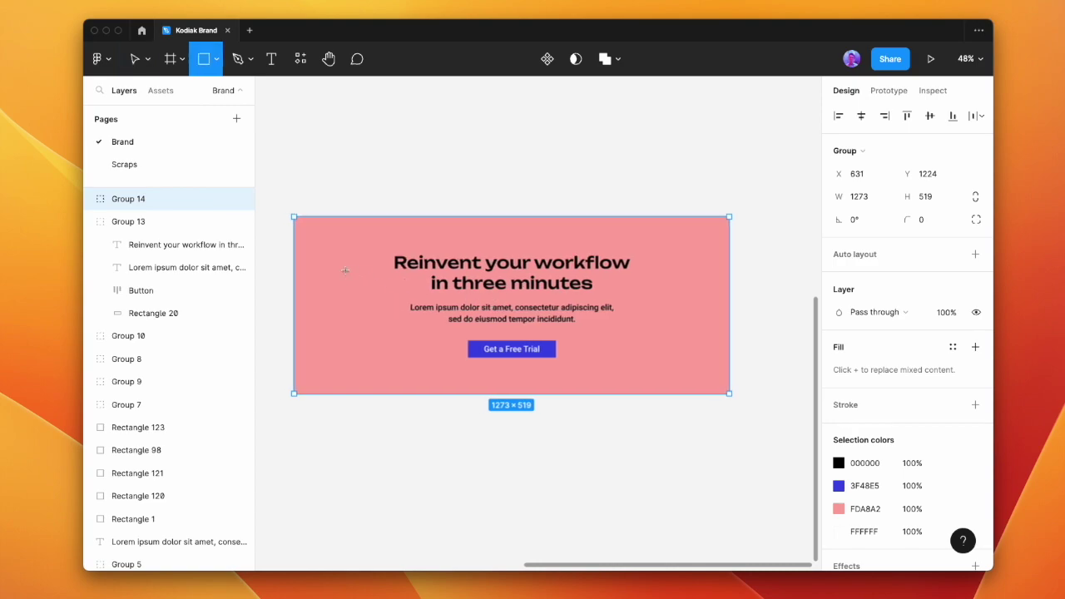
{"action": "left_click_drag", "start_coordinate": [317, 252], "coordinate": [497, 401]}
{"action": "left_click", "coordinate": [839, 312]}
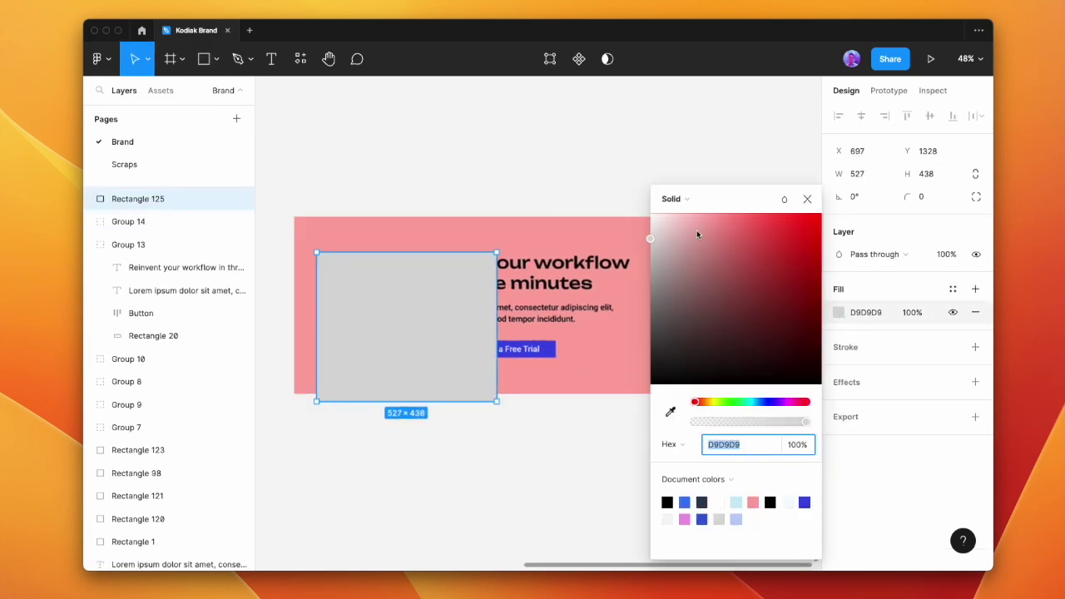
{"action": "left_click", "coordinate": [675, 202]}
{"action": "left_click", "coordinate": [676, 283]}
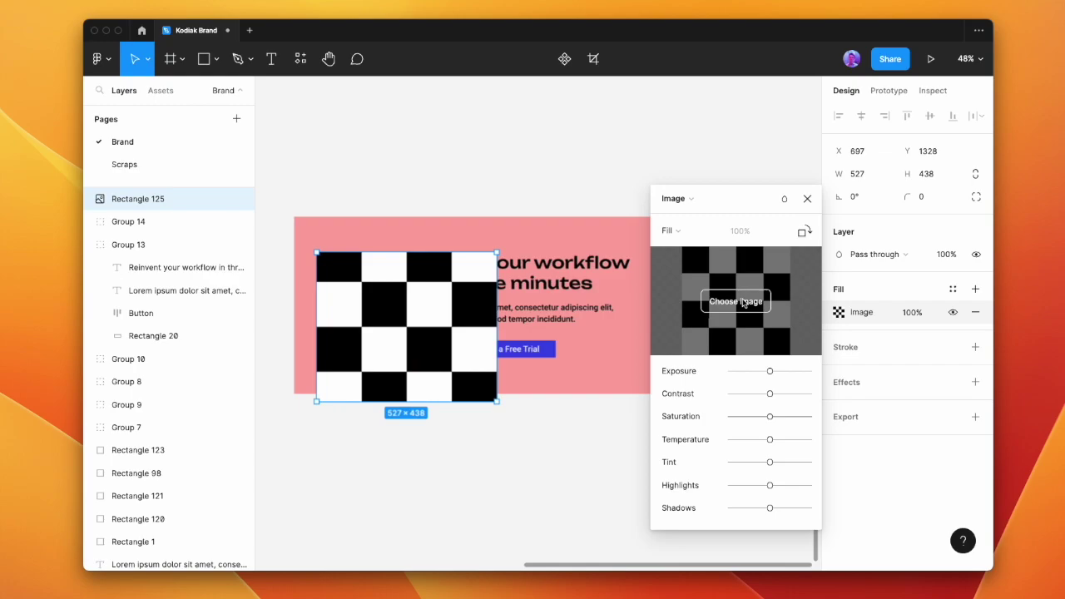
{"action": "left_click", "coordinate": [744, 302]}
{"action": "left_click", "coordinate": [646, 237]}
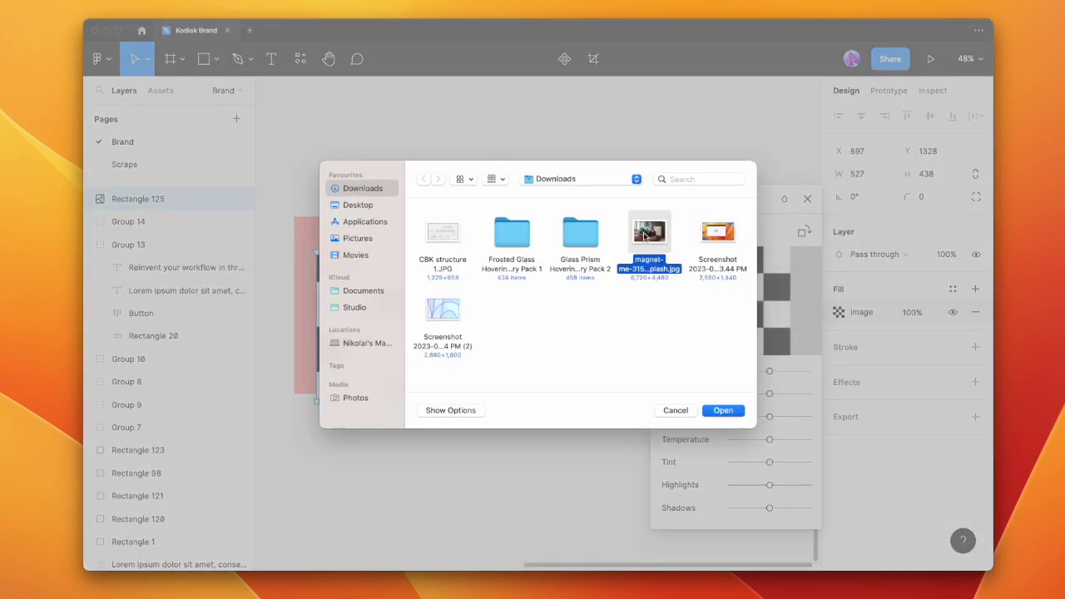
{"action": "left_click", "coordinate": [724, 411]}
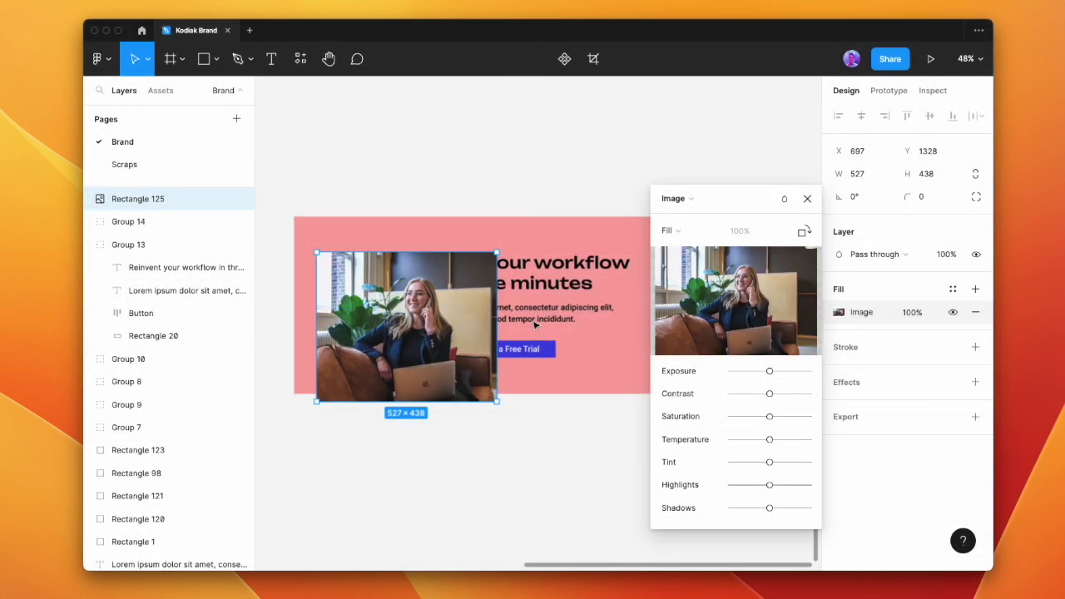
{"action": "left_click", "coordinate": [808, 199]}
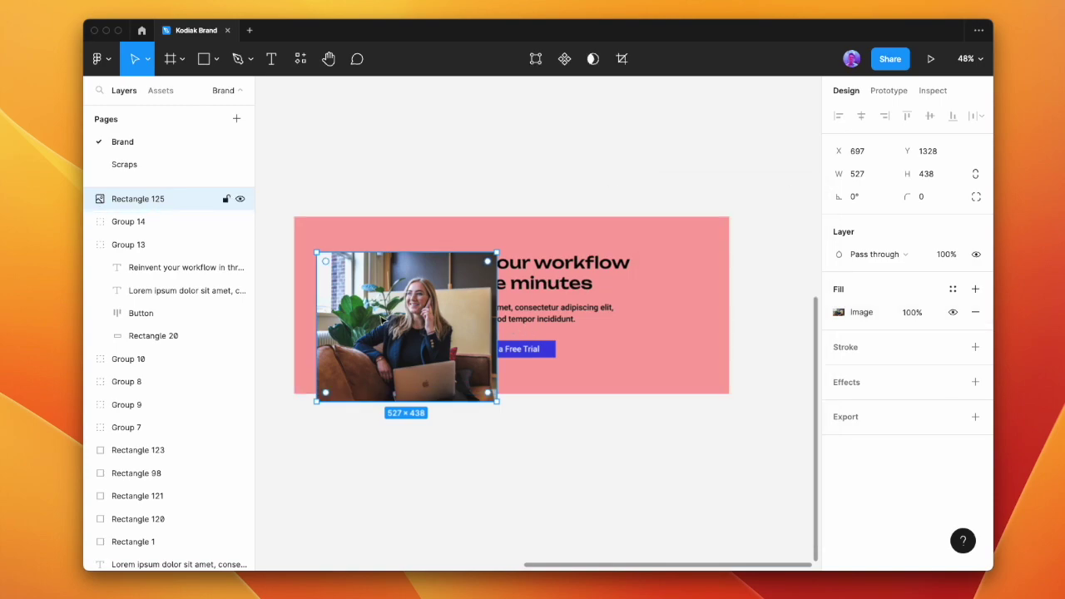
Ungroup the banner copy and move its heading, paragraph and button into the right half, clear of the photo
{"action": "left_click_drag", "start_coordinate": [409, 314], "coordinate": [423, 275]}
{"action": "left_click_drag", "start_coordinate": [507, 174], "coordinate": [593, 362]}
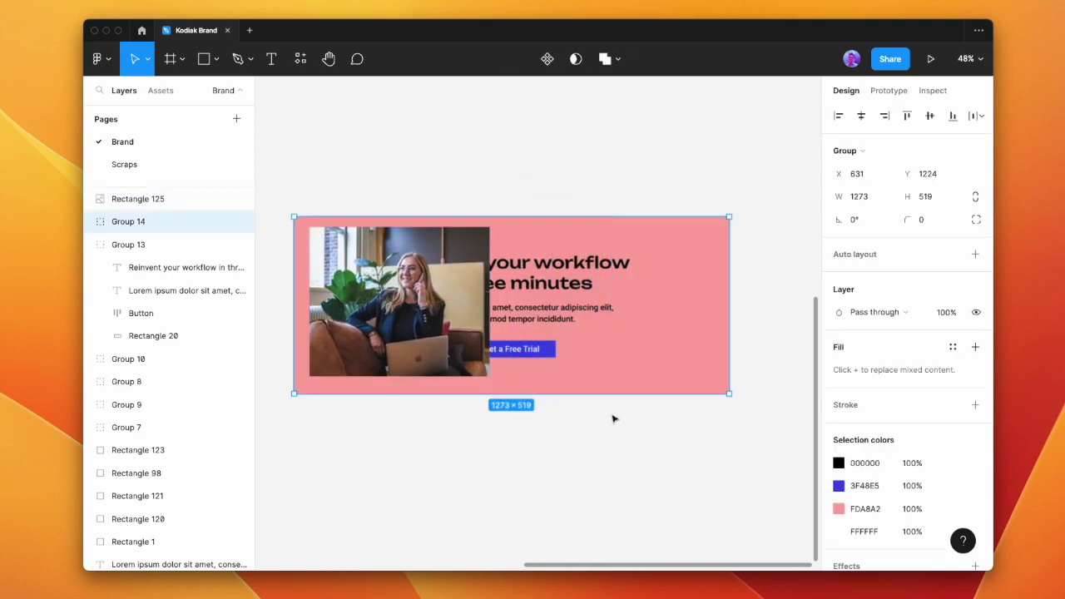
{"action": "left_click", "coordinate": [583, 451]}
{"action": "left_click_drag", "start_coordinate": [626, 440], "coordinate": [502, 264]}
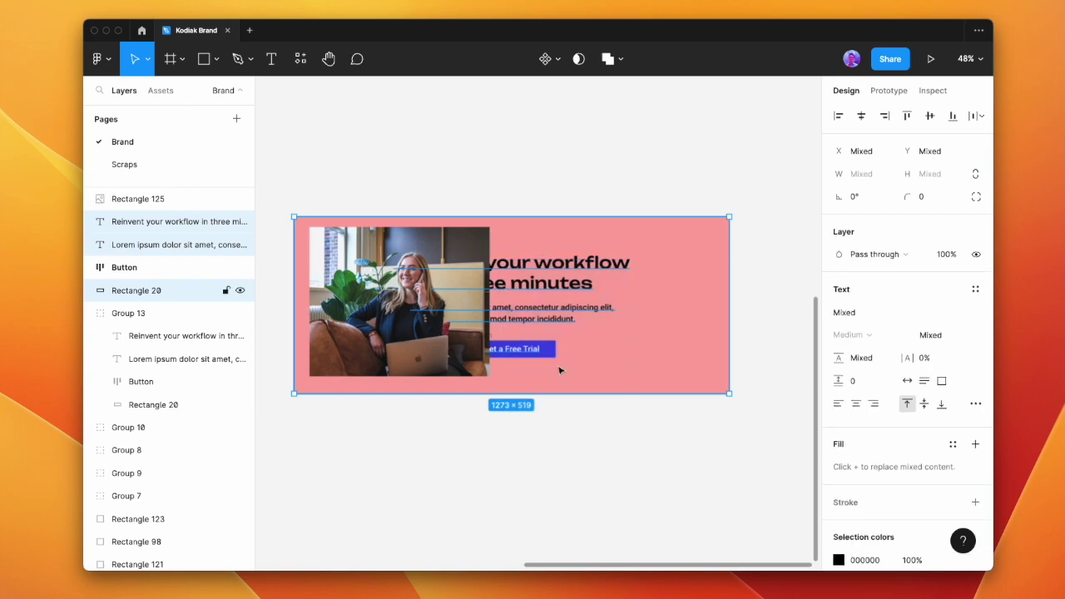
{"action": "left_click", "coordinate": [597, 348], "text": "shift"}
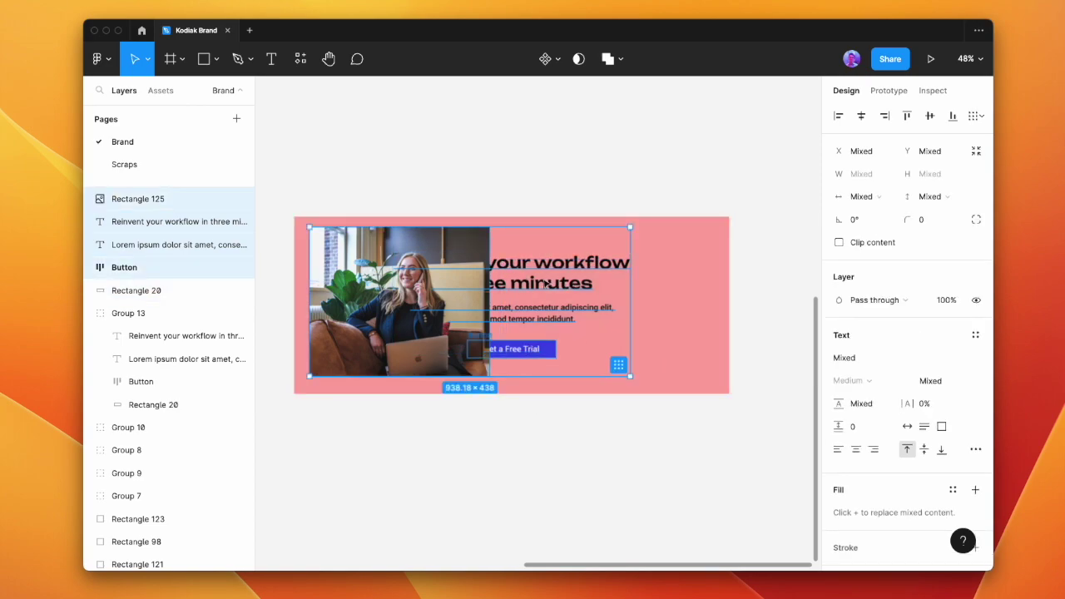
{"action": "left_click_drag", "start_coordinate": [545, 284], "coordinate": [658, 284]}
Place the photo at the banner's upper-left corner and resize it to the full 519 height, covering slightly less than half the width
{"action": "left_click", "coordinate": [482, 318]}
{"action": "left_click_drag", "start_coordinate": [482, 319], "coordinate": [368, 305]}
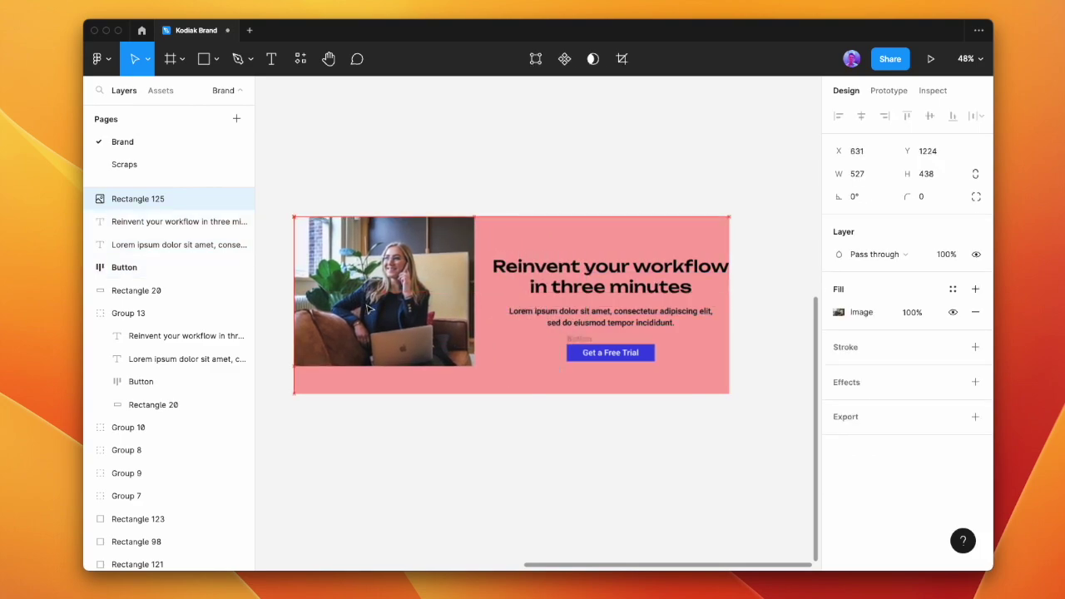
{"action": "left_click_drag", "start_coordinate": [474, 367], "coordinate": [511, 392]}
{"action": "left_click_drag", "start_coordinate": [719, 441], "coordinate": [526, 219]}
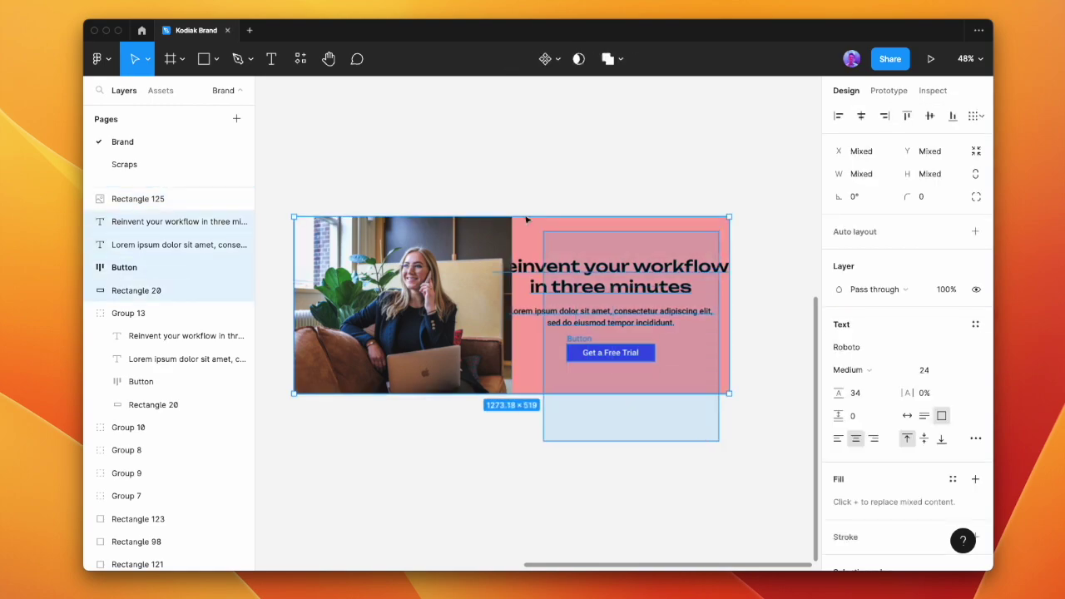
{"action": "left_click", "coordinate": [538, 436]}
{"action": "left_click", "coordinate": [499, 337]}
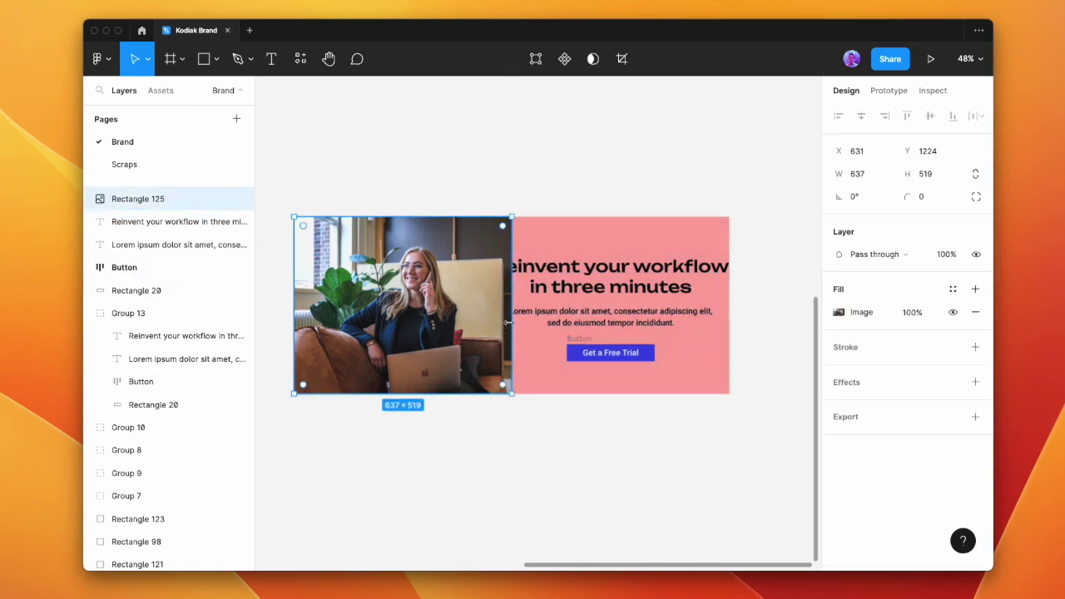
{"action": "mouse_move", "coordinate": [508, 322]}
{"action": "left_mouse_down"}
{"action": "mouse_move", "coordinate": [488, 322]}
{"action": "mouse_move", "coordinate": [502, 323]}
{"action": "left_mouse_up"}
Narrow the heading's text box to wrap onto three lines and centre it horizontally above the paragraph and button
{"action": "left_click", "coordinate": [729, 269]}
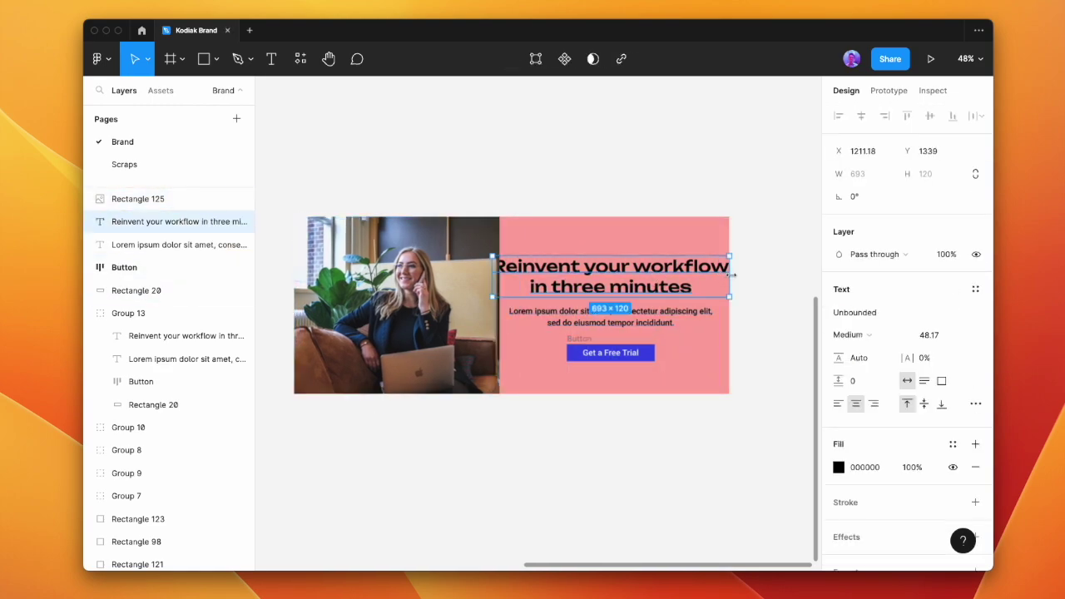
{"action": "left_click_drag", "start_coordinate": [731, 275], "coordinate": [678, 275]}
{"action": "left_click_drag", "start_coordinate": [605, 283], "coordinate": [635, 271]}
{"action": "left_click_drag", "start_coordinate": [679, 423], "coordinate": [550, 323]}
{"action": "left_click", "coordinate": [862, 116]}
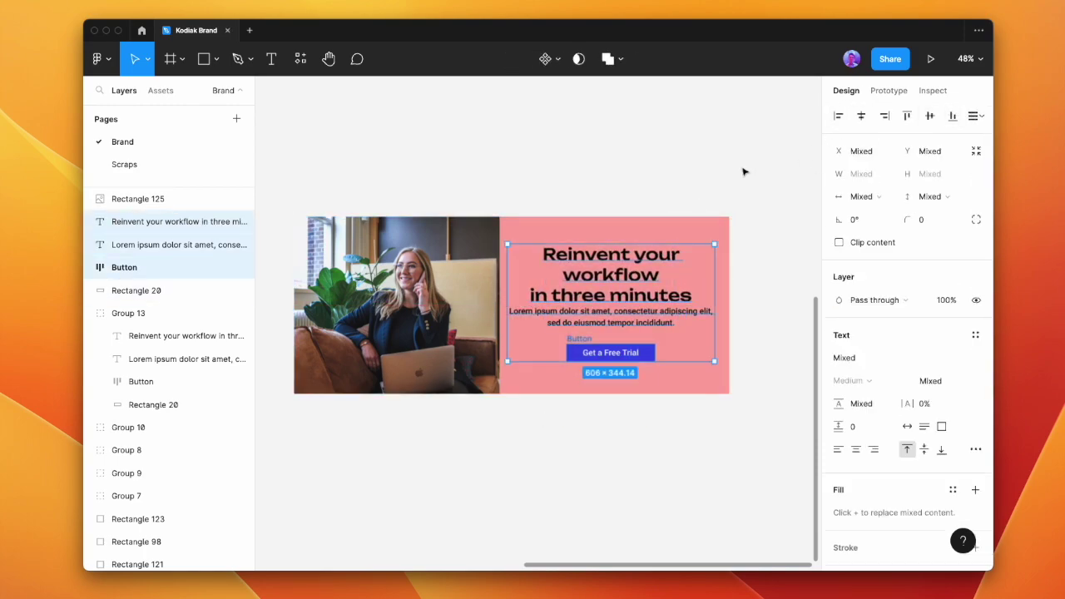
{"action": "left_click", "coordinate": [637, 289]}
{"action": "left_click_drag", "start_coordinate": [638, 289], "coordinate": [634, 280]}
Narrow the banner paragraph's text box symmetrically to about 544 wide
{"action": "left_click", "coordinate": [672, 314]}
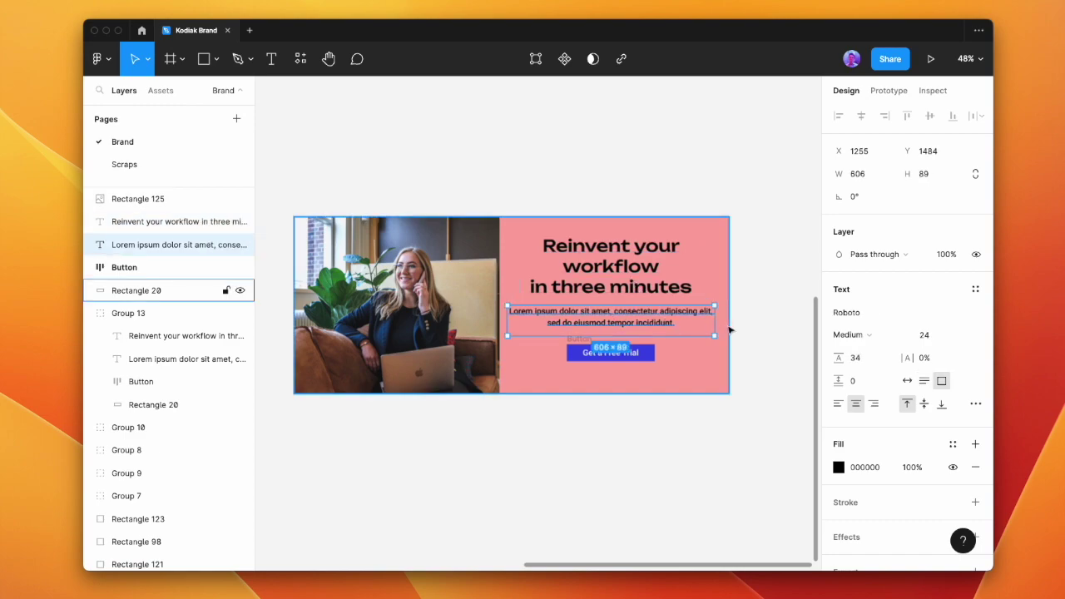
{"action": "left_click_drag", "start_coordinate": [713, 322], "coordinate": [702, 321]}
{"action": "left_click", "coordinate": [772, 322]}
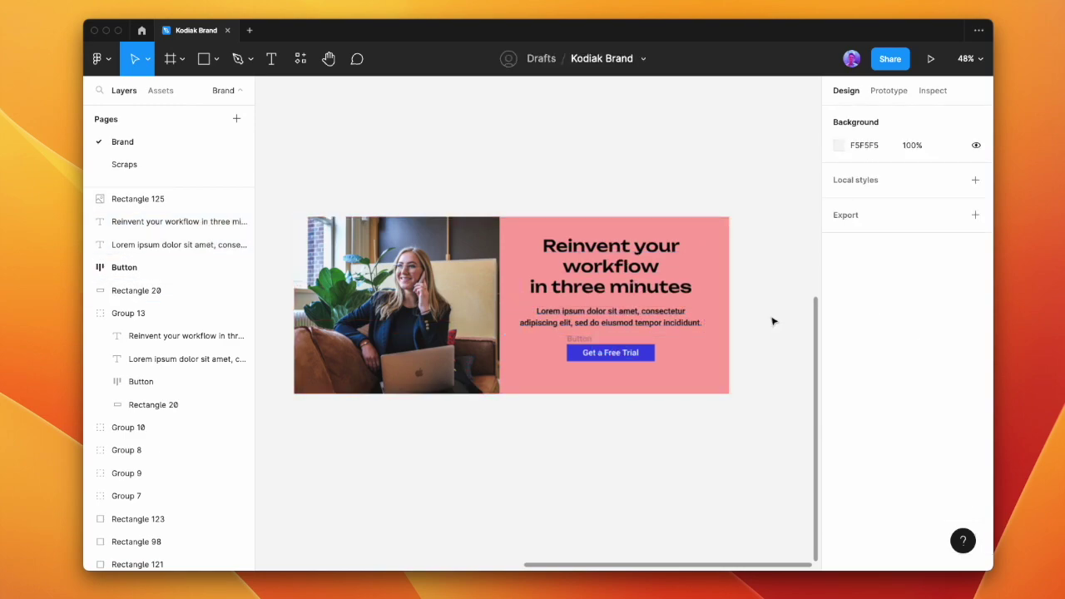
Scale the banner heading down slightly so it sits closer above the paragraph
{"action": "left_click", "coordinate": [621, 267]}
{"action": "key", "text": "k"}
{"action": "left_click_drag", "start_coordinate": [613, 235], "coordinate": [616, 241]}
{"action": "left_click", "coordinate": [651, 180]}
{"action": "left_click", "coordinate": [643, 329]}
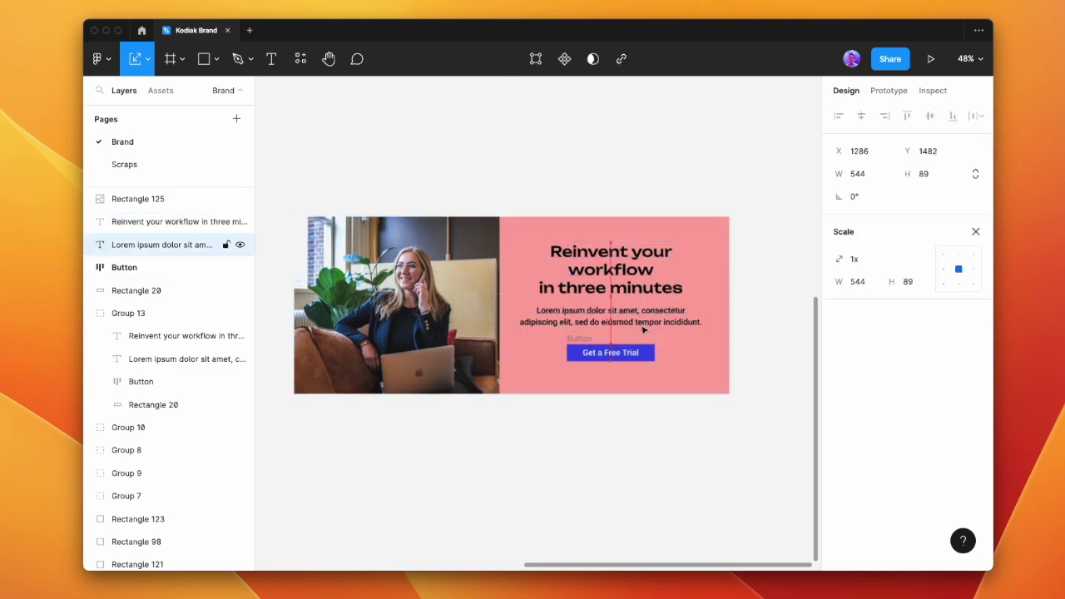
Move the heading, paragraph and button together slightly down and right to centre them in the banner's salmon area
{"action": "left_click", "coordinate": [674, 435]}
{"action": "left_click_drag", "start_coordinate": [690, 436], "coordinate": [531, 238]}
{"action": "left_click", "coordinate": [535, 249], "text": "shift"}
{"action": "left_click_drag", "start_coordinate": [619, 276], "coordinate": [623, 287]}
{"action": "left_click", "coordinate": [635, 202]}
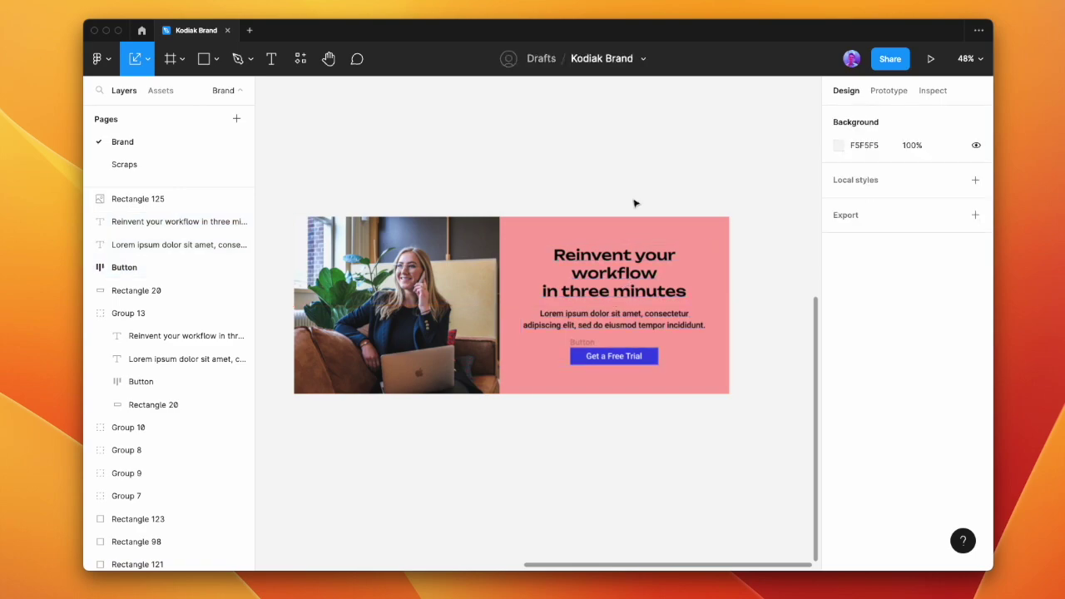
Group the salmon banner's photo, text, button and background, and place a copy of the group directly below it
{"action": "left_click_drag", "start_coordinate": [609, 197], "coordinate": [646, 168]}
{"action": "left_click", "coordinate": [611, 199]}
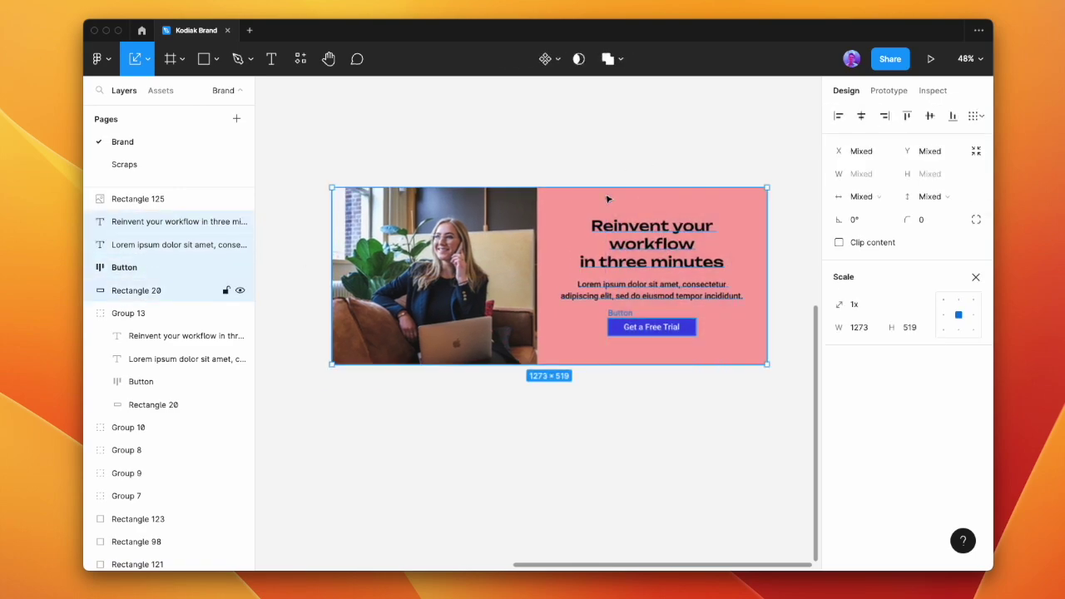
{"action": "left_click", "coordinate": [651, 171]}
{"action": "left_click_drag", "start_coordinate": [645, 206], "coordinate": [361, 390]}
{"action": "key", "text": "super+g"}
{"action": "left_click_drag", "start_coordinate": [464, 272], "coordinate": [466, 475]}
{"action": "scroll", "coordinate": [497, 416], "scroll_direction": "down", "scroll_amount": 2}
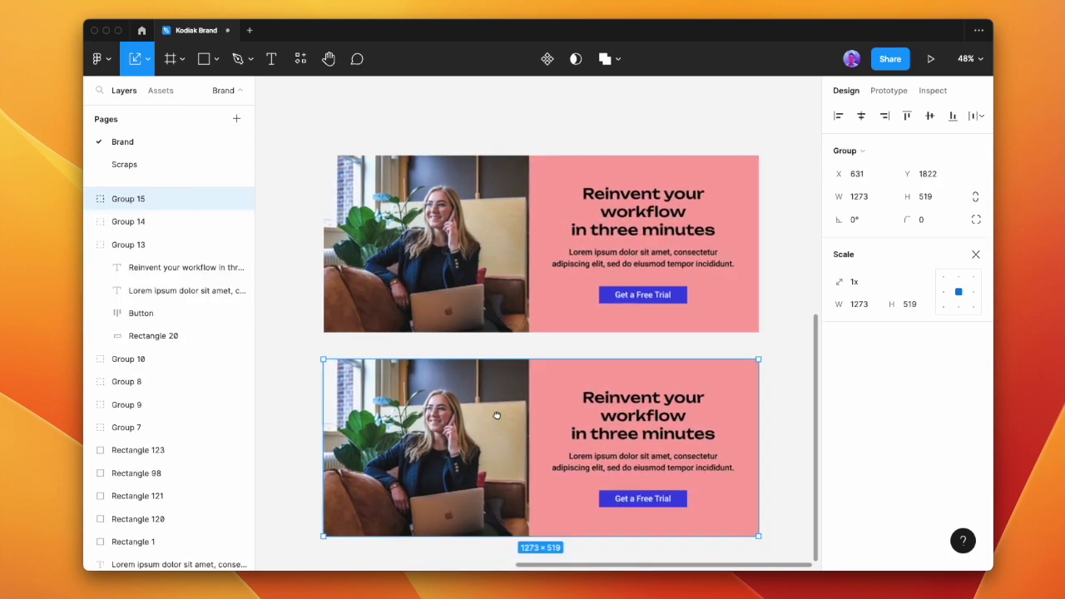
Ungroup the lower banner and left-align its heading, paragraph and button, including the text alignment
{"action": "left_click_drag", "start_coordinate": [497, 416], "coordinate": [498, 408]}
{"action": "key", "text": "super+shift+g"}
{"action": "left_click", "coordinate": [730, 499]}
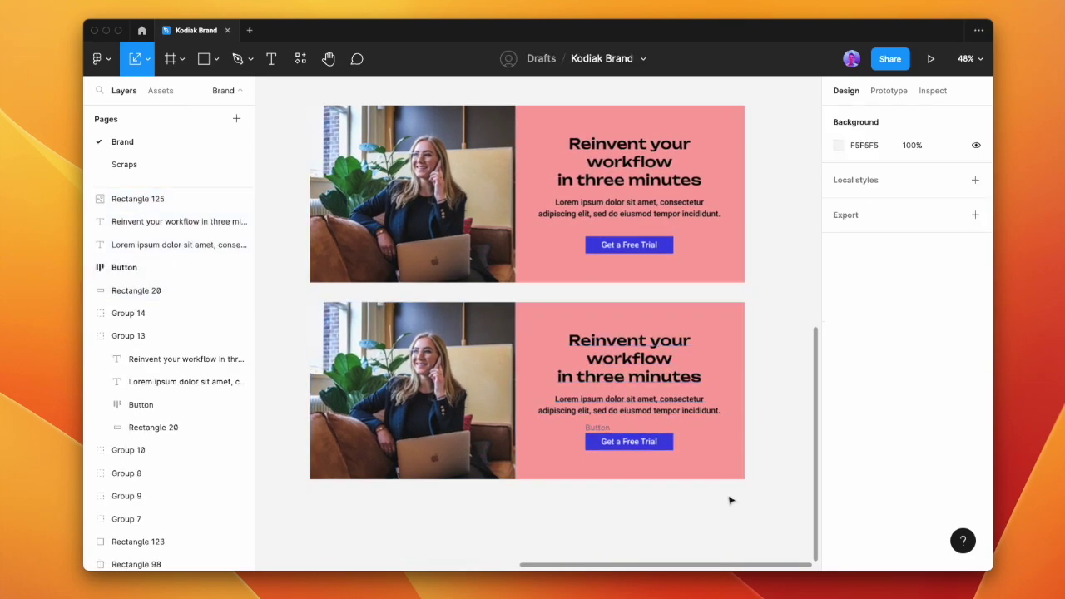
{"action": "left_click_drag", "start_coordinate": [730, 499], "coordinate": [540, 330]}
{"action": "left_click", "coordinate": [976, 277]}
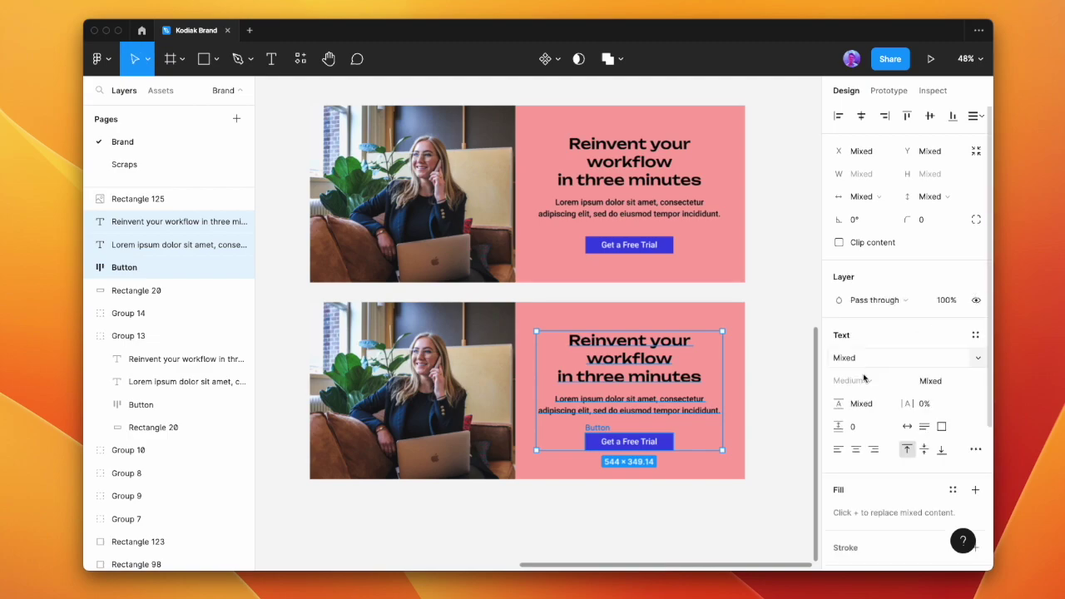
{"action": "left_click", "coordinate": [839, 450]}
{"action": "left_click", "coordinate": [841, 117]}
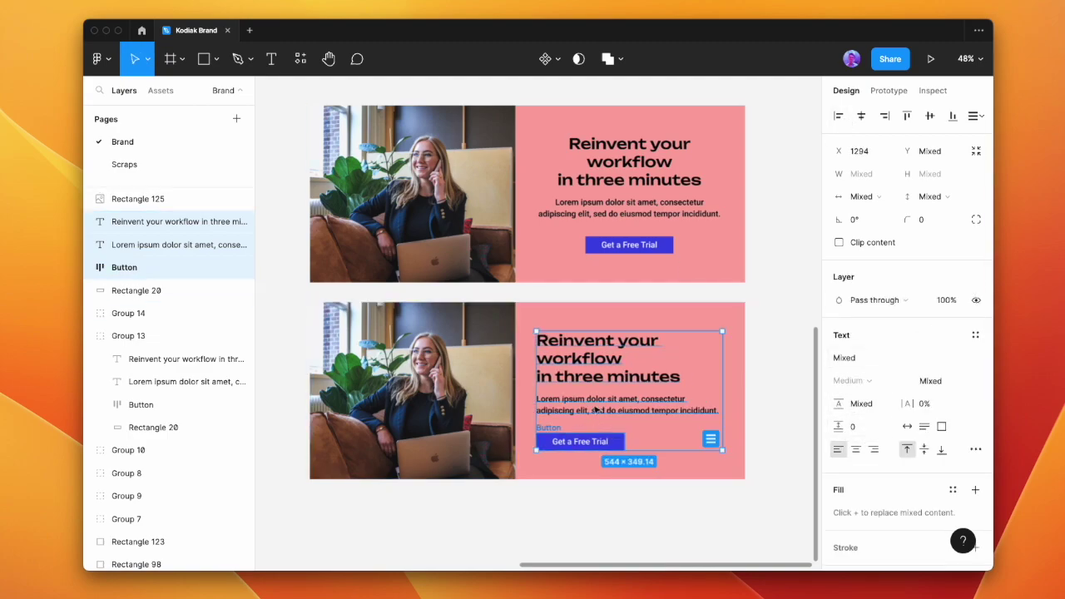
Move the lower banner's text block up and slightly left, and place its button in the lower right corner of the salmon area
{"action": "left_click_drag", "start_coordinate": [611, 386], "coordinate": [606, 369]}
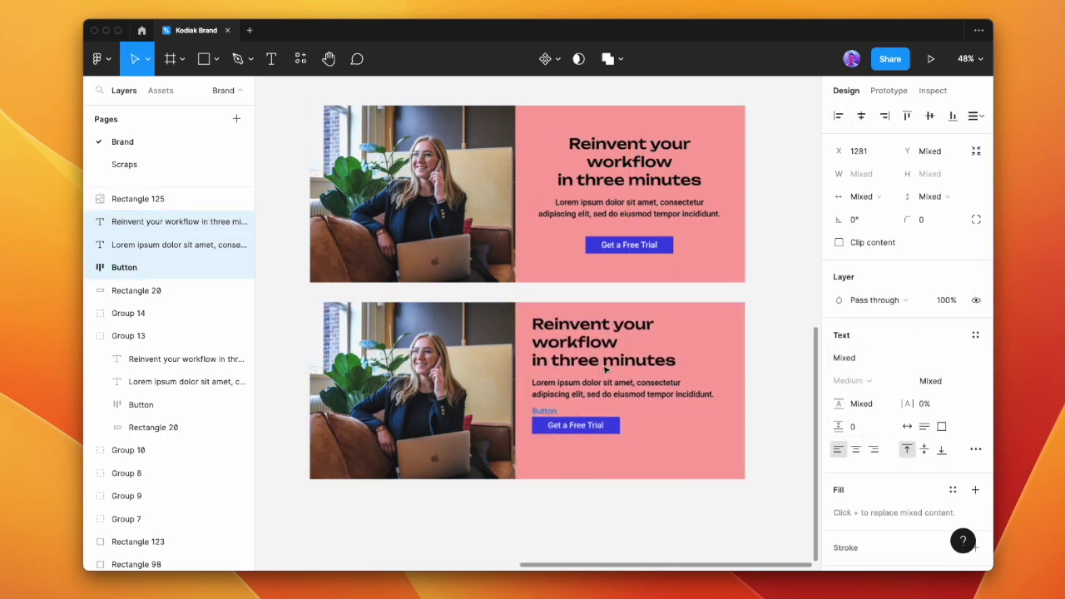
{"action": "left_click", "coordinate": [670, 537]}
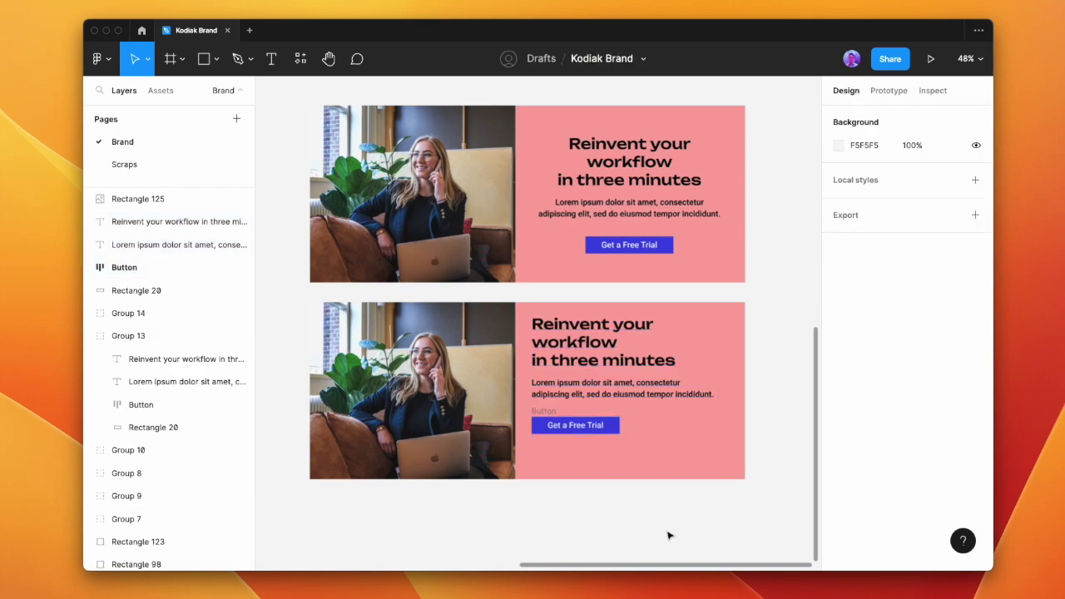
{"action": "left_click", "coordinate": [581, 428]}
{"action": "left_click_drag", "start_coordinate": [581, 428], "coordinate": [663, 443]}
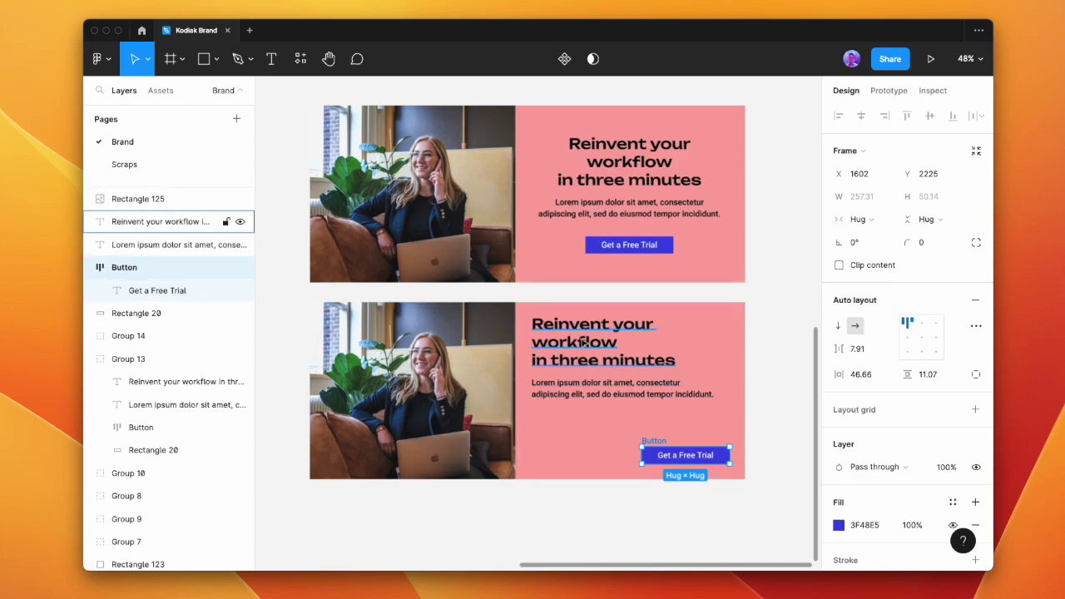
Right-align the lower banner's paragraph, place it just above the button, and narrow its box to 376 wide so it wraps onto three lines
{"action": "left_click", "coordinate": [637, 396]}
{"action": "left_click", "coordinate": [731, 388]}
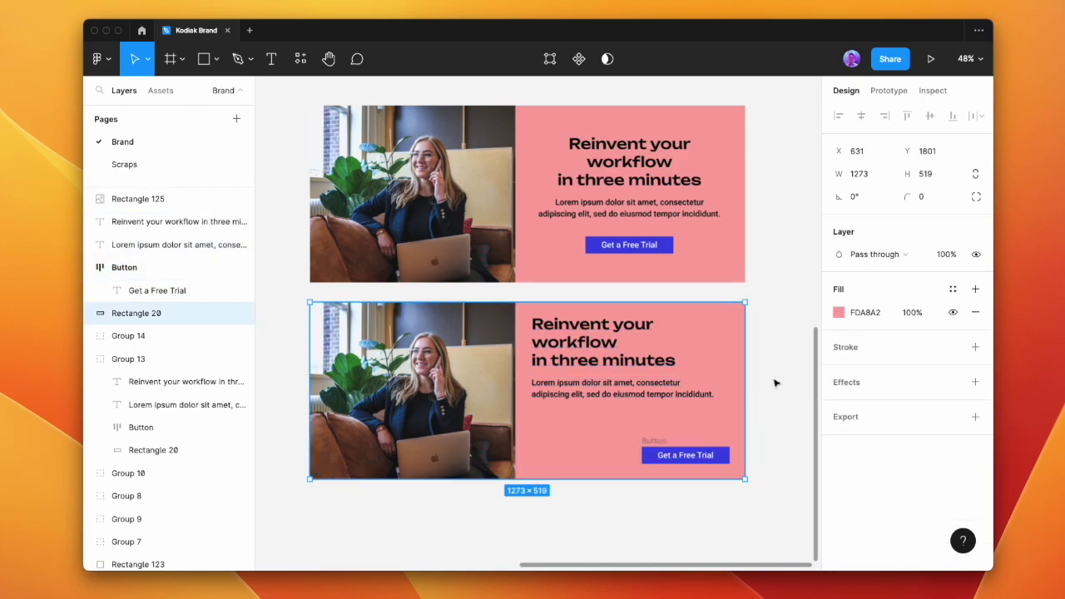
{"action": "left_click", "coordinate": [703, 389]}
{"action": "left_click", "coordinate": [876, 403]}
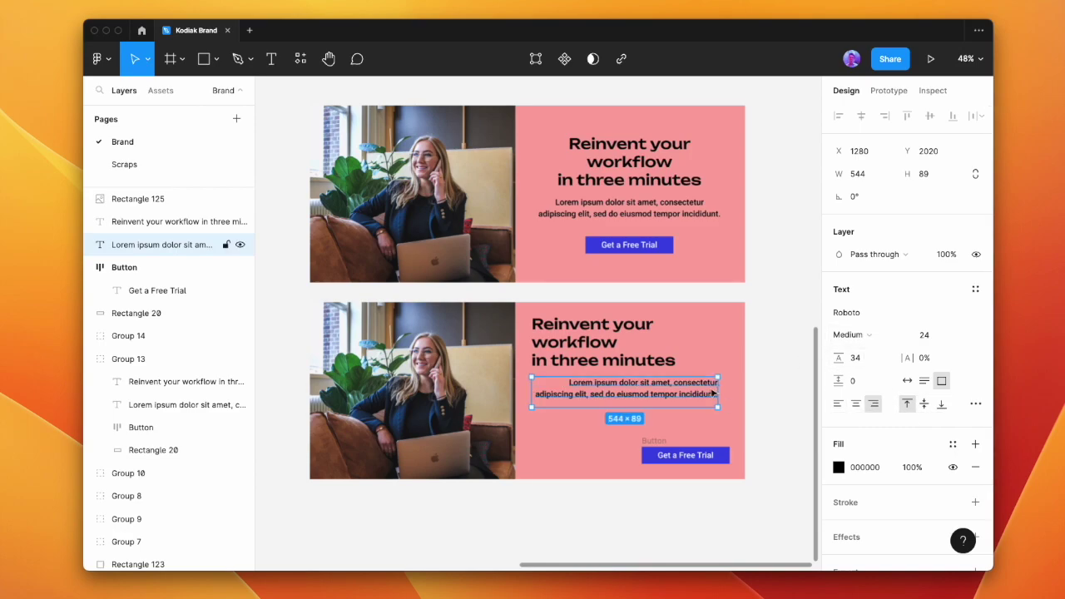
{"action": "left_click_drag", "start_coordinate": [715, 405], "coordinate": [714, 431]}
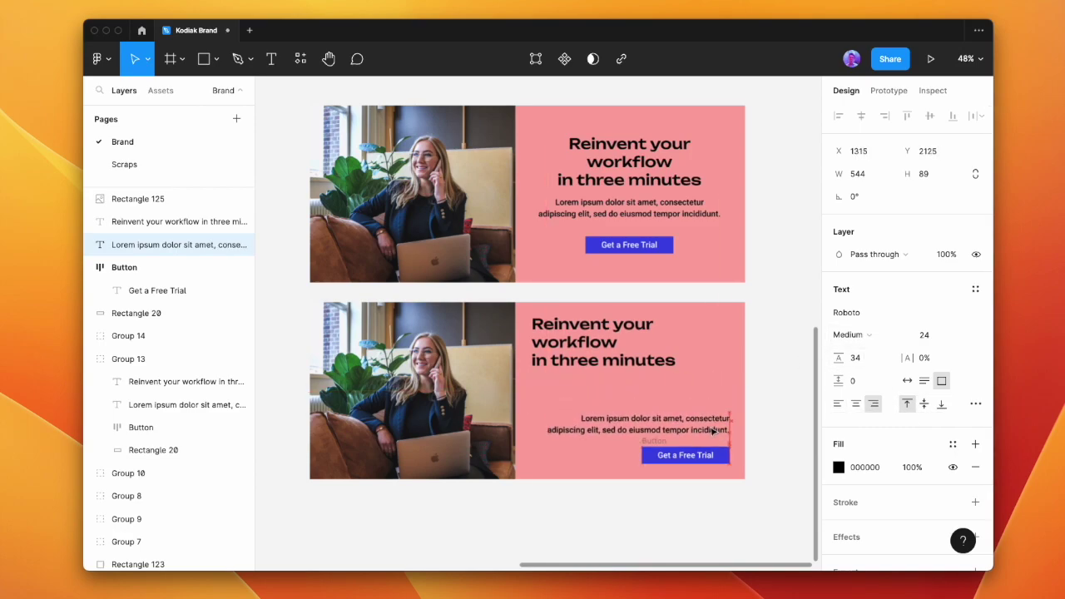
{"action": "left_click_drag", "start_coordinate": [541, 425], "coordinate": [600, 425]}
{"action": "left_click_drag", "start_coordinate": [688, 434], "coordinate": [688, 424]}
{"action": "key", "text": "Escape"}
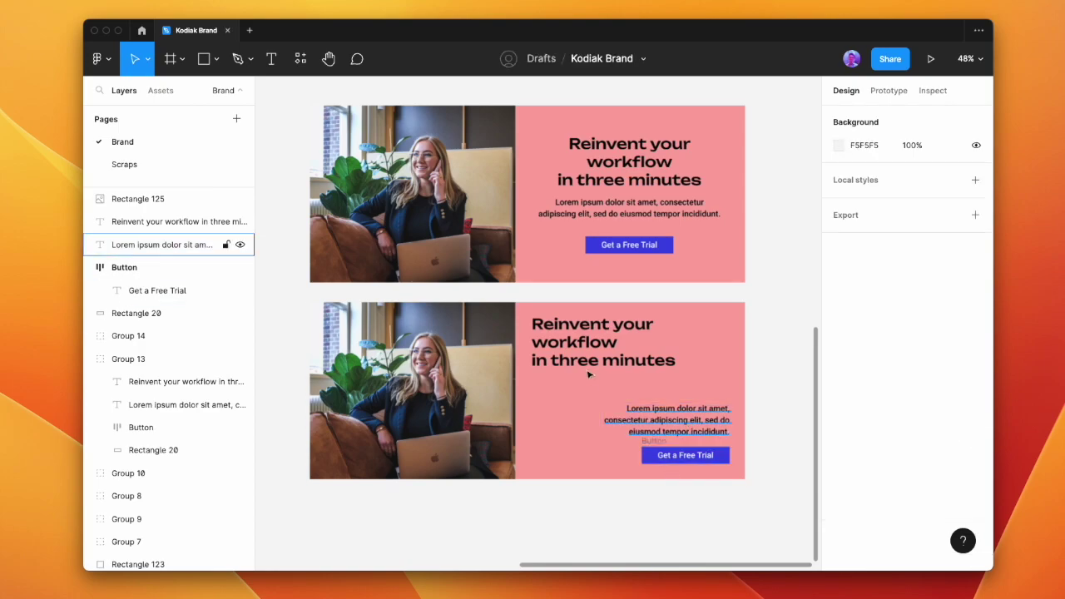
Resize the lower banner's photo to about 560 × 425 so the salmon background frames it with even margins
{"action": "left_click", "coordinate": [505, 308]}
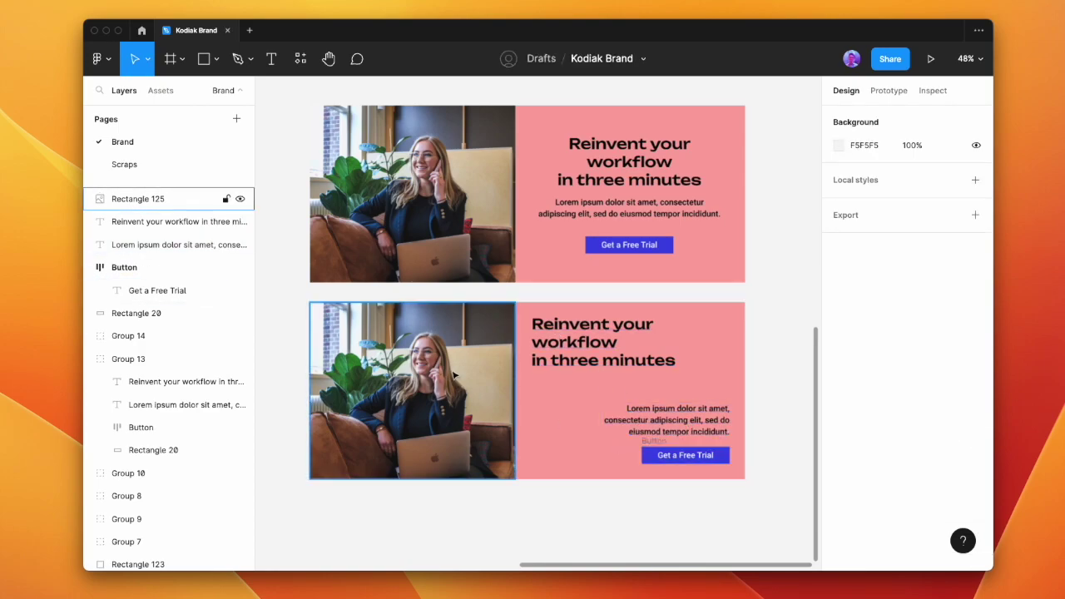
{"action": "left_click_drag", "start_coordinate": [509, 312], "coordinate": [501, 315]}
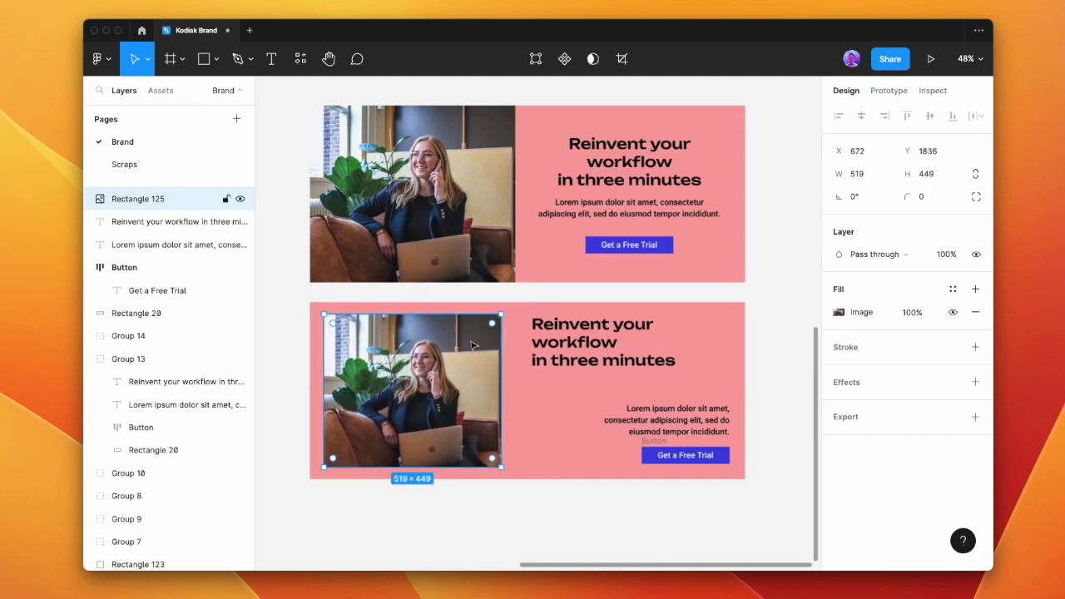
{"action": "left_click_drag", "start_coordinate": [341, 321], "coordinate": [349, 319]}
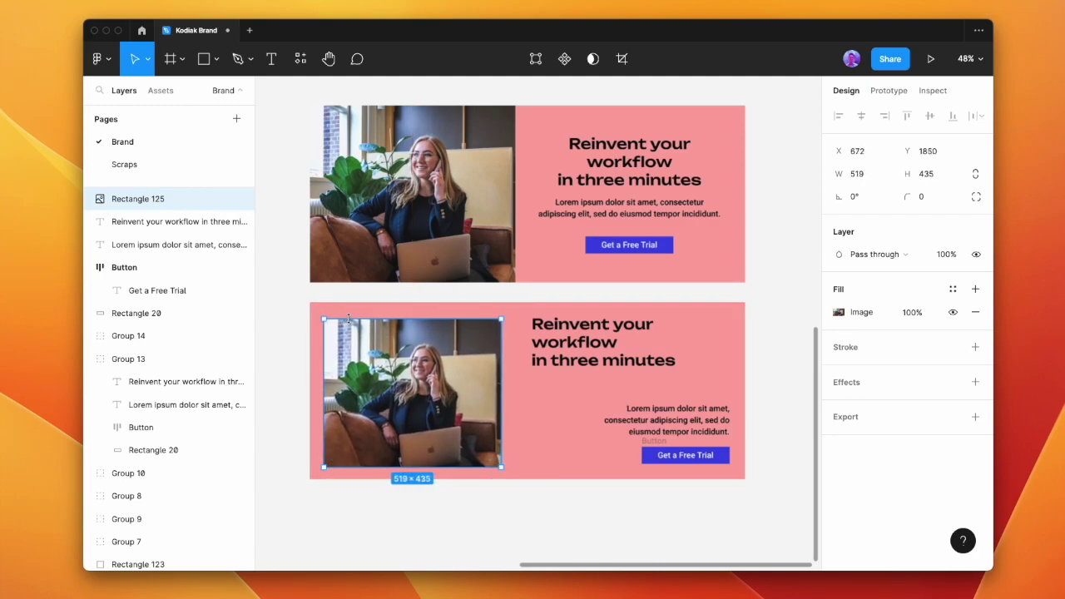
{"action": "left_click_drag", "start_coordinate": [347, 469], "coordinate": [352, 463]}
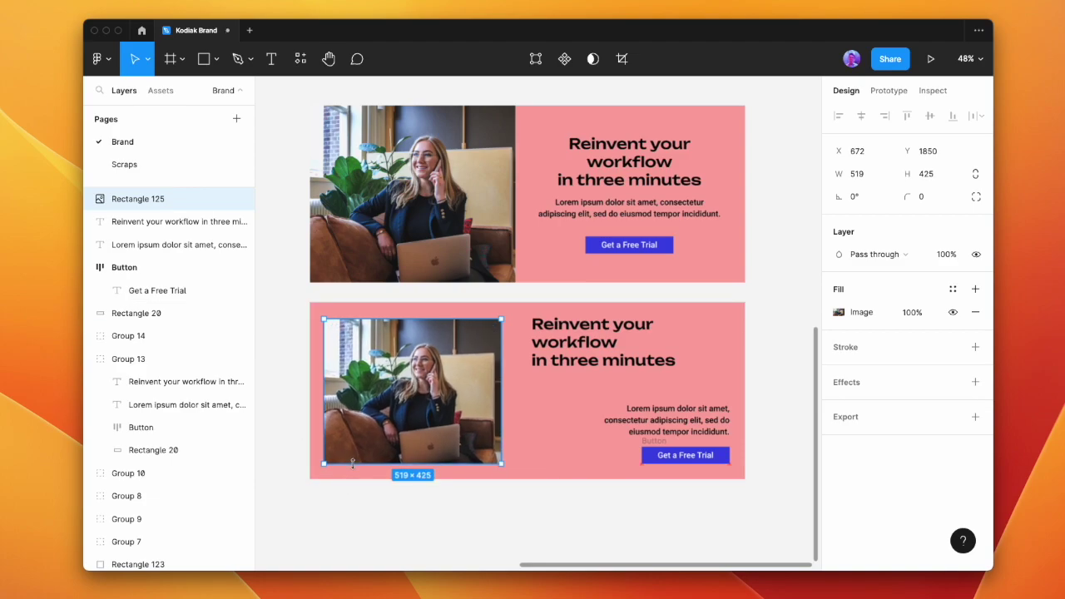
{"action": "left_click_drag", "start_coordinate": [501, 400], "coordinate": [516, 399]}
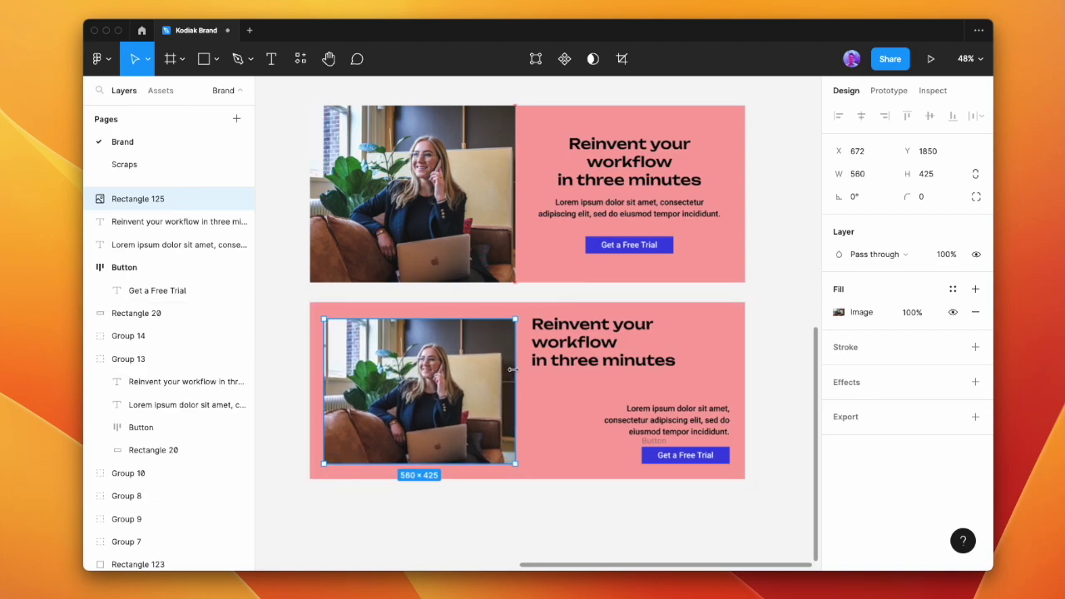
{"action": "left_click", "coordinate": [526, 551]}
Lower the second banner's heading slightly to line up with the photo, and nudge its paragraph and button up and left
{"action": "left_click_drag", "start_coordinate": [568, 333], "coordinate": [573, 338]}
{"action": "left_click_drag", "start_coordinate": [760, 511], "coordinate": [578, 388]}
{"action": "key", "text": "Left"}
{"action": "key", "text": "Left"}
{"action": "key", "text": "Up"}
{"action": "key", "text": "Up"}
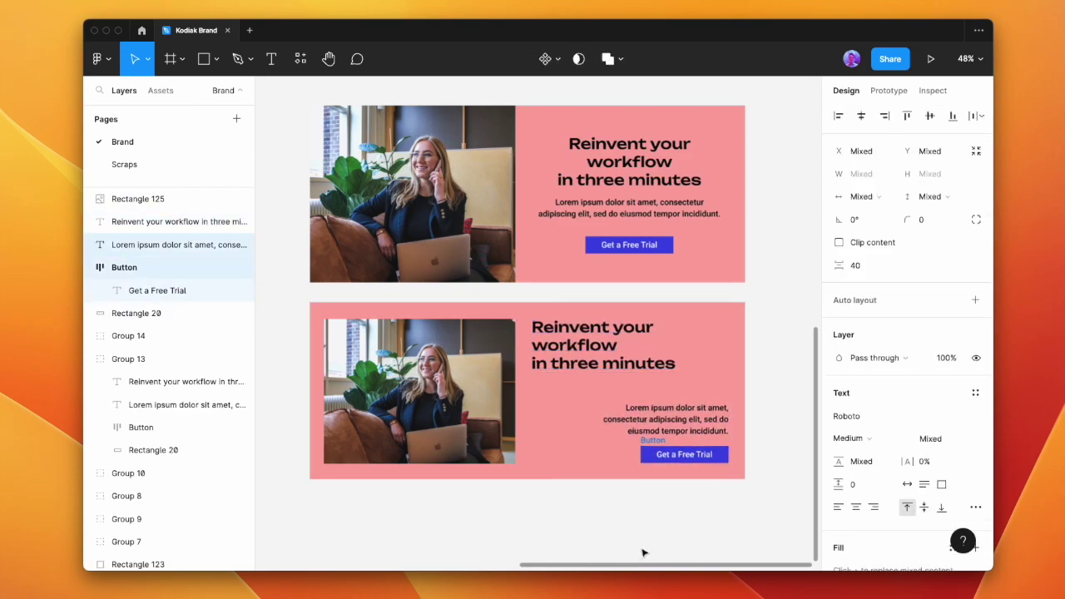
{"action": "left_click", "coordinate": [665, 516]}
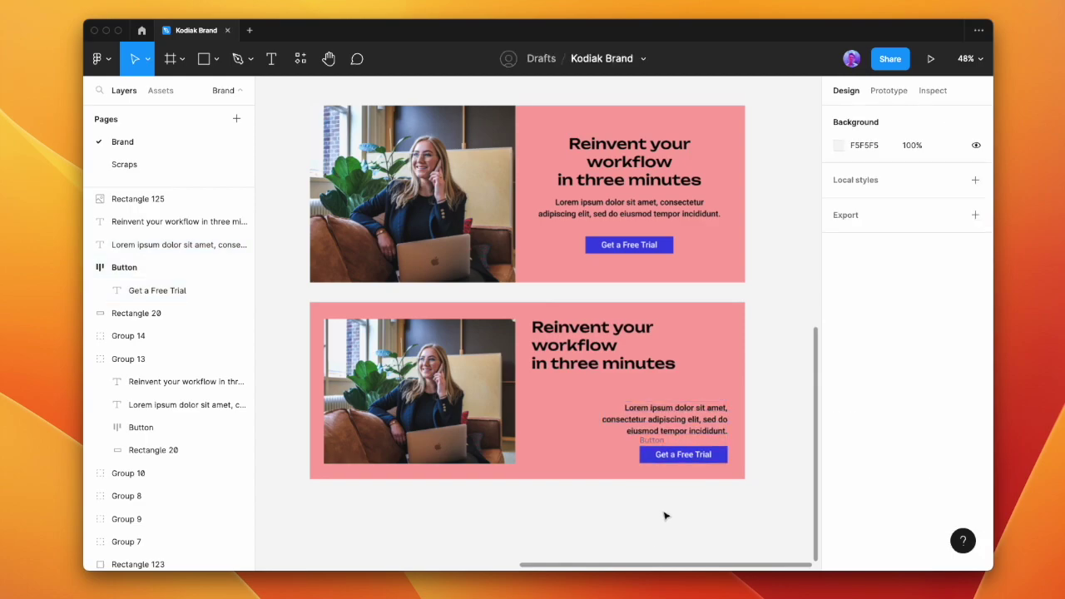
Duplicate all elements of the second banner to make a third banner directly below it
{"action": "scroll", "coordinate": [658, 503], "scroll_direction": "down", "scroll_amount": 2}
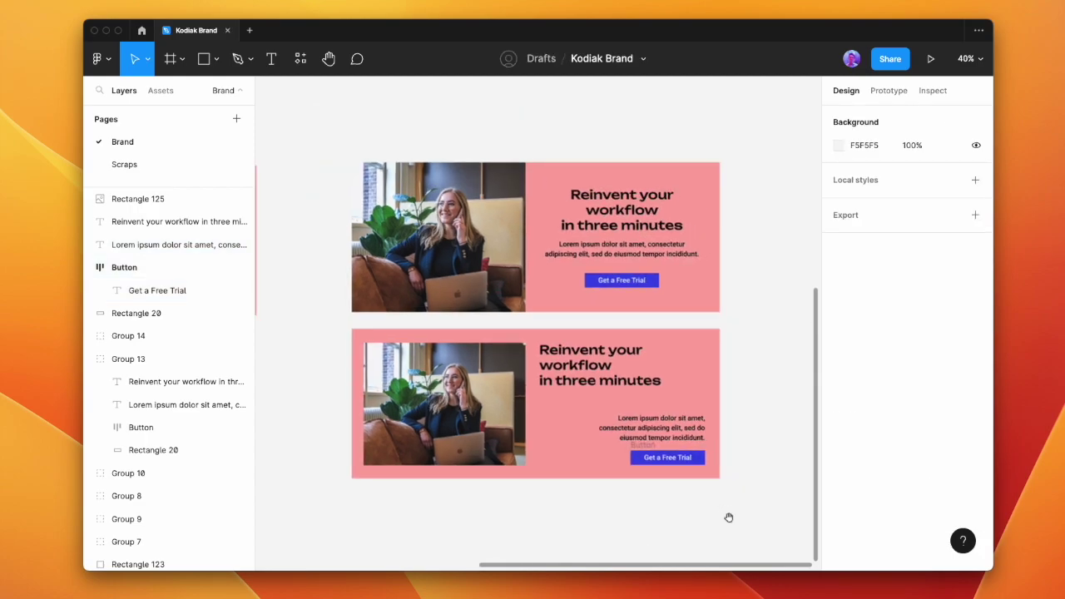
{"action": "left_click_drag", "start_coordinate": [729, 518], "coordinate": [692, 496]}
{"action": "left_click_drag", "start_coordinate": [721, 504], "coordinate": [361, 304]}
{"action": "left_click_drag", "start_coordinate": [478, 328], "coordinate": [478, 497], "text": "alt"}
{"action": "scroll", "coordinate": [483, 466], "scroll_direction": "down", "scroll_amount": 4}
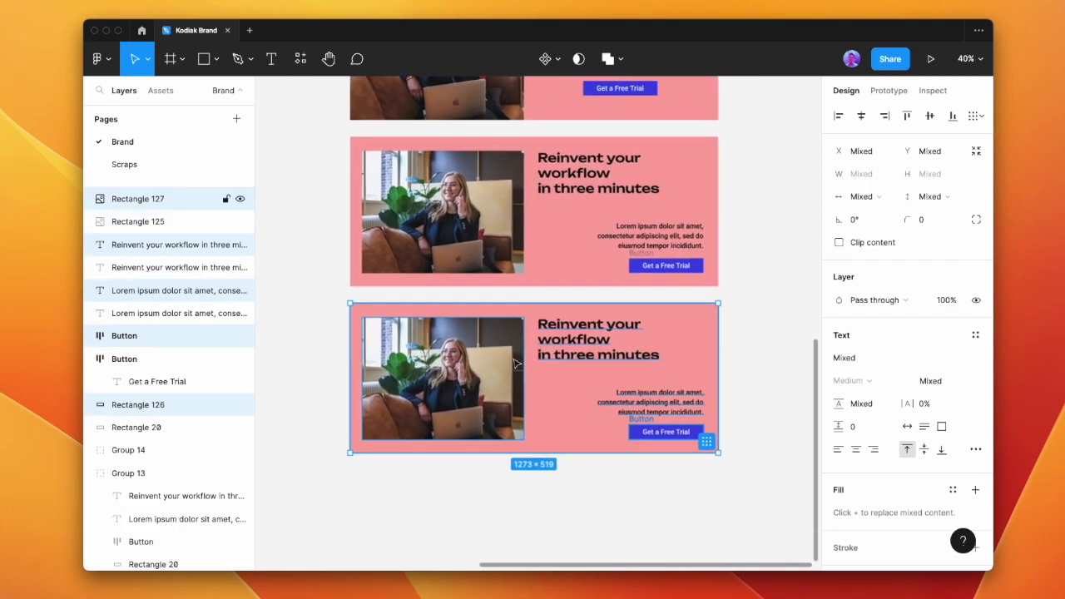
{"action": "left_click", "coordinate": [516, 364]}
{"action": "left_click", "coordinate": [605, 486]}
{"action": "scroll", "coordinate": [605, 486], "scroll_direction": "down", "scroll_amount": 1}
Move the third banner's photo out below the banner and shift its heading to the banner's upper left
{"action": "key", "text": "r"}
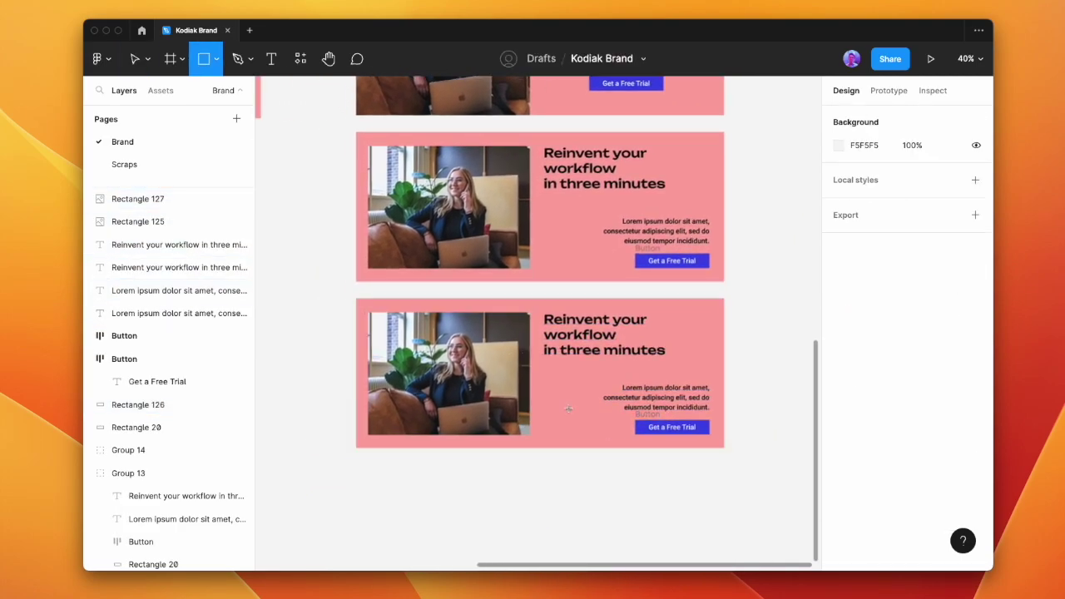
{"action": "key", "text": "v"}
{"action": "left_click_drag", "start_coordinate": [476, 367], "coordinate": [512, 518]}
{"action": "left_click", "coordinate": [597, 333]}
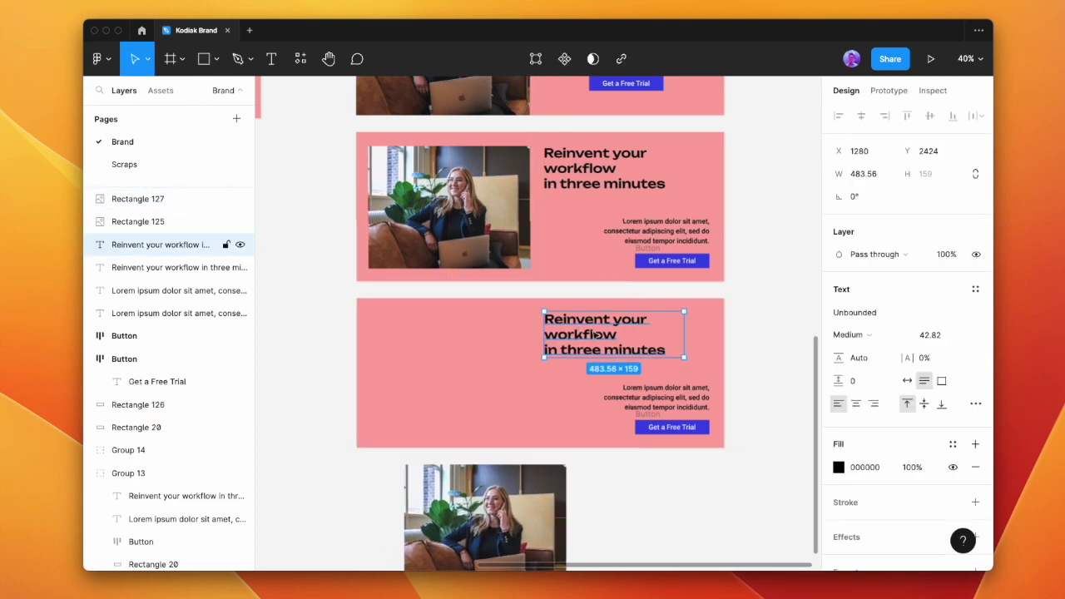
{"action": "left_click_drag", "start_coordinate": [597, 333], "coordinate": [434, 333]}
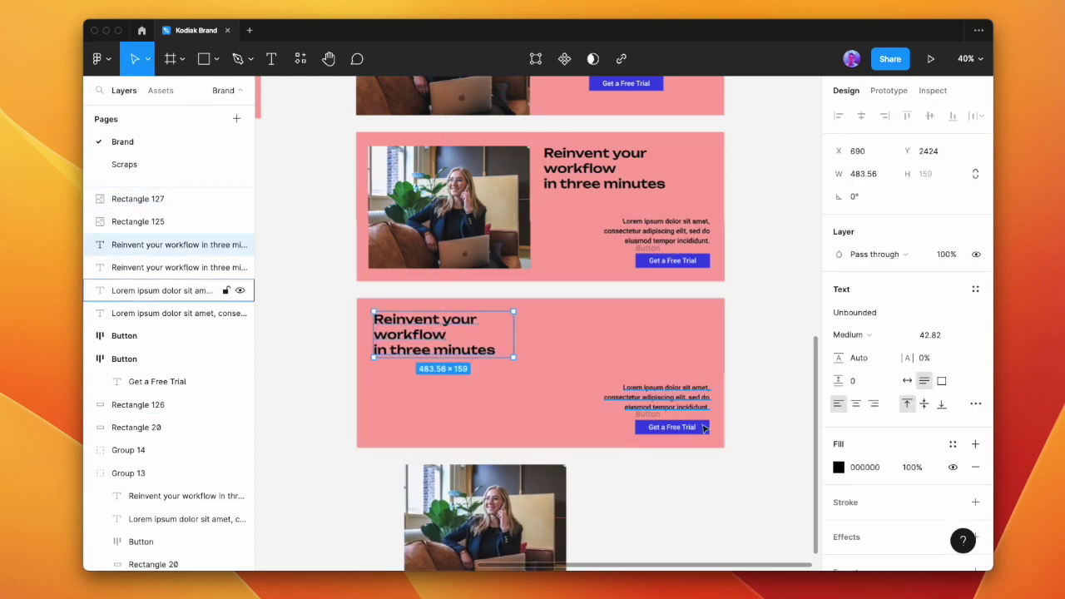
{"action": "left_click", "coordinate": [656, 402]}
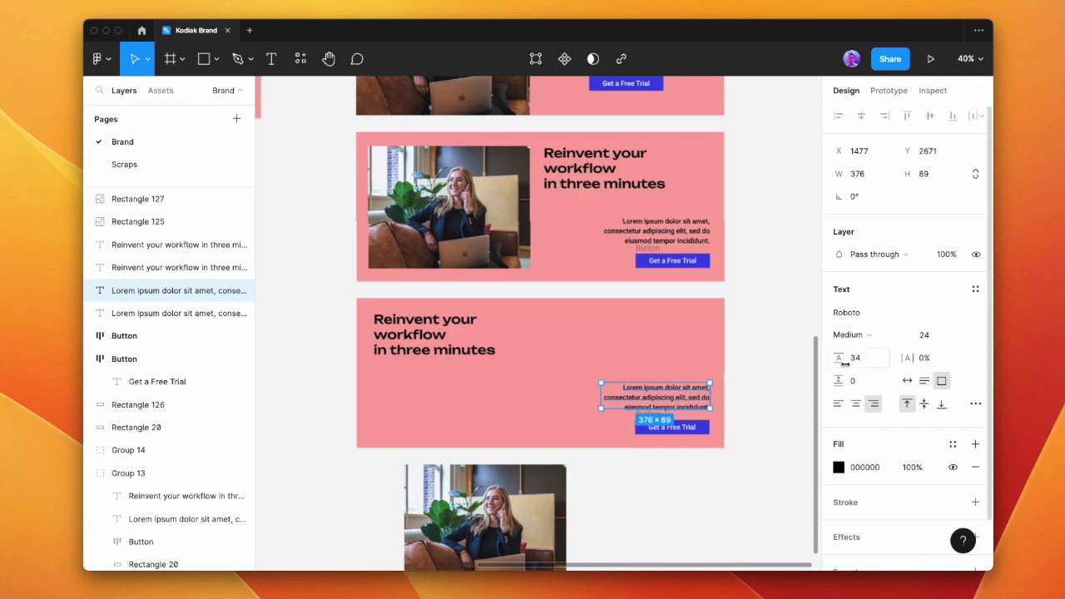
{"action": "left_click", "coordinate": [837, 405]}
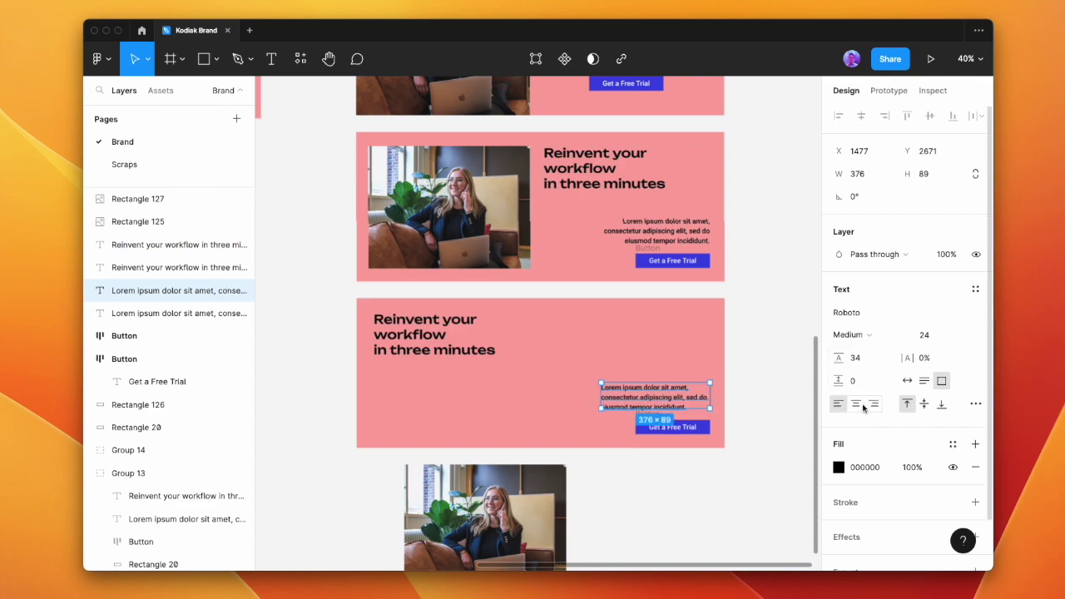
{"action": "left_click", "coordinate": [874, 404]}
Draw a grey rectangle 212 high beneath the third banner's heading, and place a copy about 693 wide to the right of the heading
{"action": "key", "text": "r"}
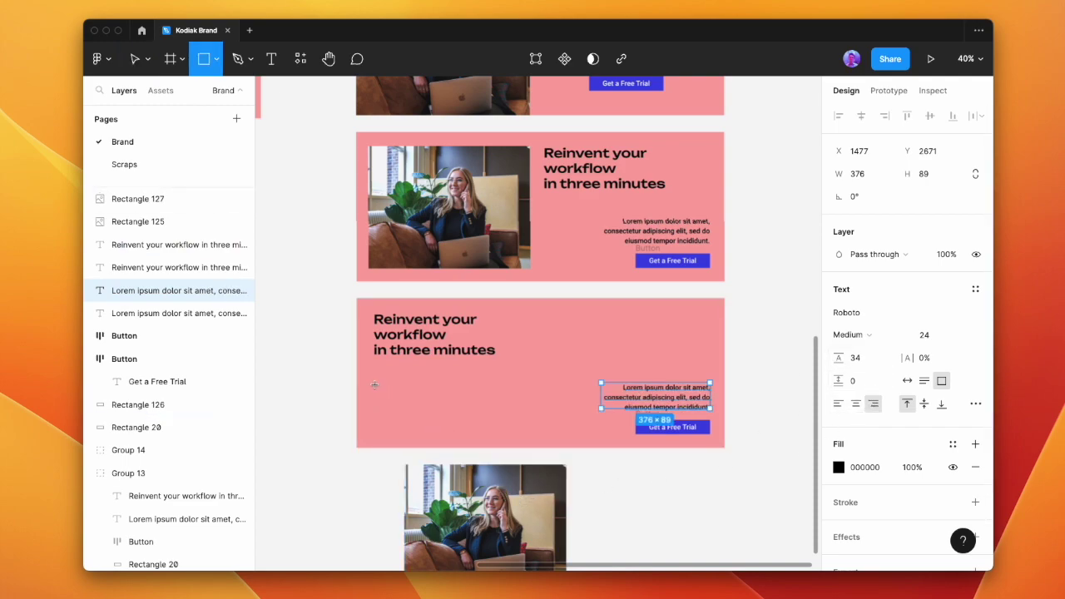
{"action": "mouse_move", "coordinate": [369, 373]}
{"action": "left_mouse_down"}
{"action": "mouse_move", "coordinate": [567, 434]}
{"action": "mouse_move", "coordinate": [523, 417]}
{"action": "left_mouse_up"}
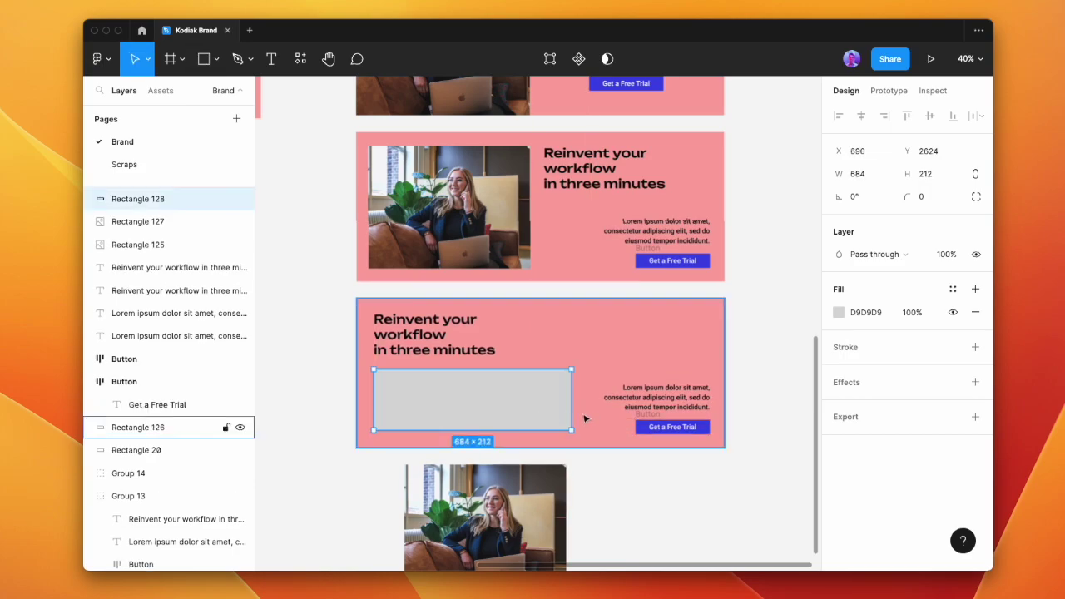
{"action": "key", "text": "Left"}
{"action": "left_click_drag", "start_coordinate": [575, 411], "coordinate": [647, 356]}
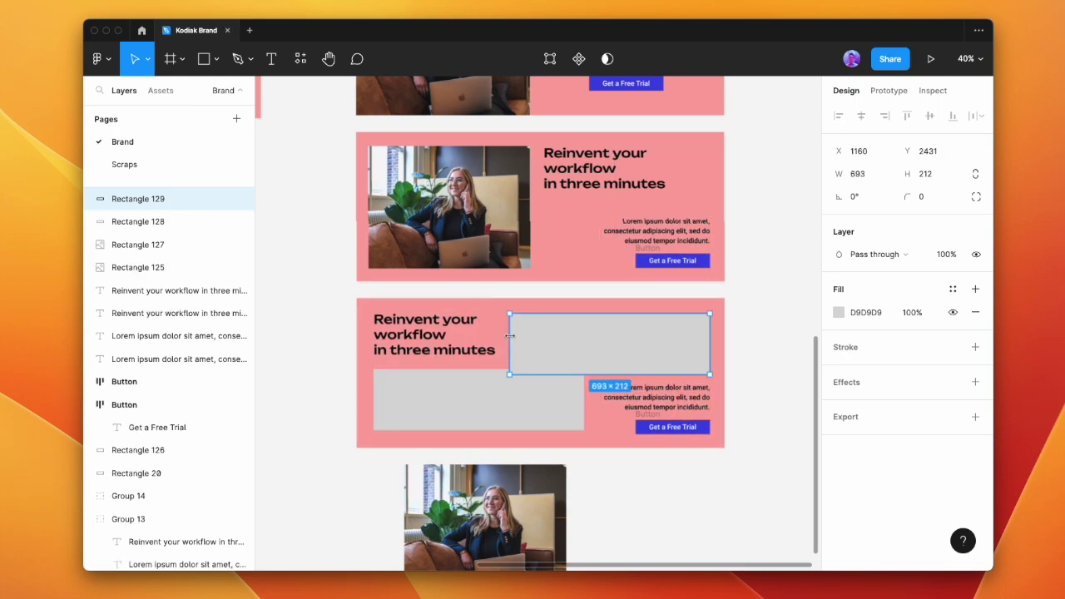
Shift the third banner's paragraph and button slightly up and left, and trim the upper grey rectangle to 685 wide to match their right edge
{"action": "left_click", "coordinate": [655, 423]}
{"action": "left_click", "coordinate": [672, 408], "text": "shift"}
{"action": "left_click_drag", "start_coordinate": [673, 408], "coordinate": [675, 403]}
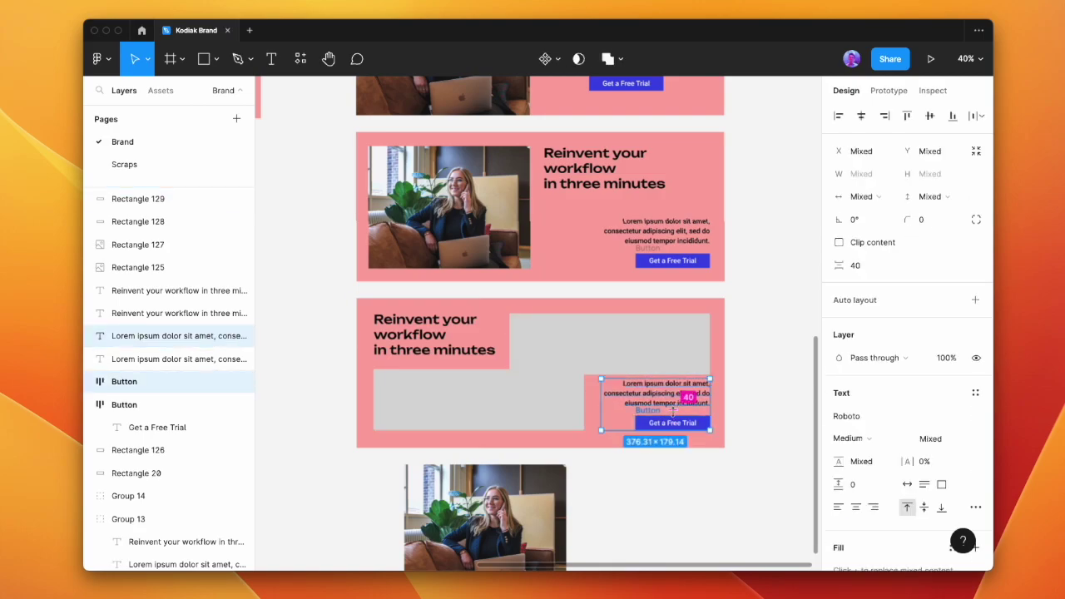
{"action": "key", "text": "Left"}
{"action": "key", "text": "Left"}
{"action": "key", "text": "Left"}
{"action": "key", "text": "Left"}
{"action": "key", "text": "Left"}
{"action": "left_click", "coordinate": [700, 364]}
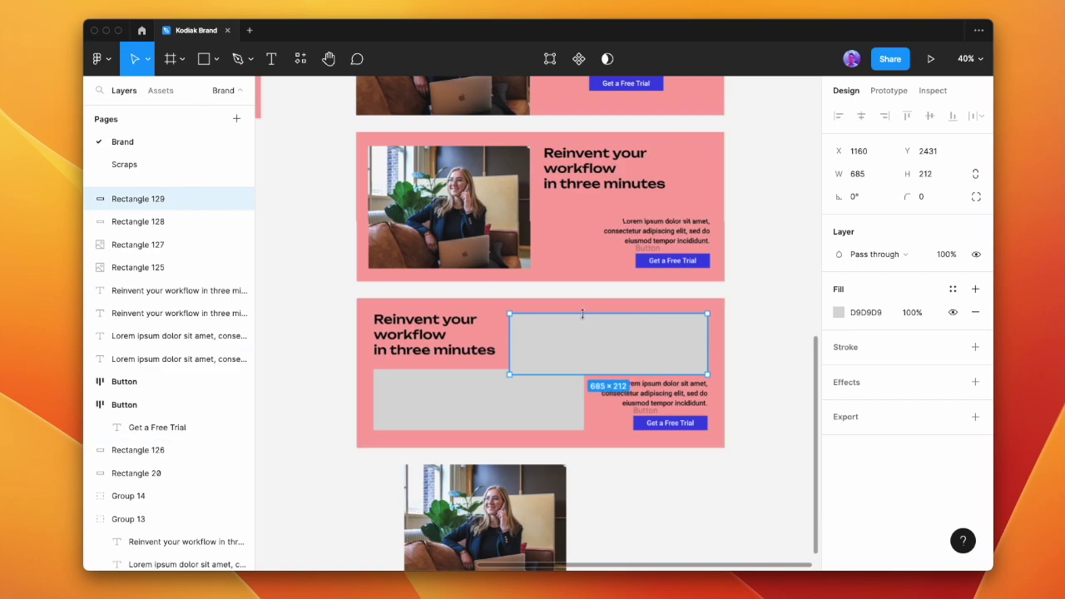
Group the two grey rectangles and set their corner radius to 20
{"action": "left_click", "coordinate": [528, 405], "text": "shift"}
{"action": "key", "text": "super+g"}
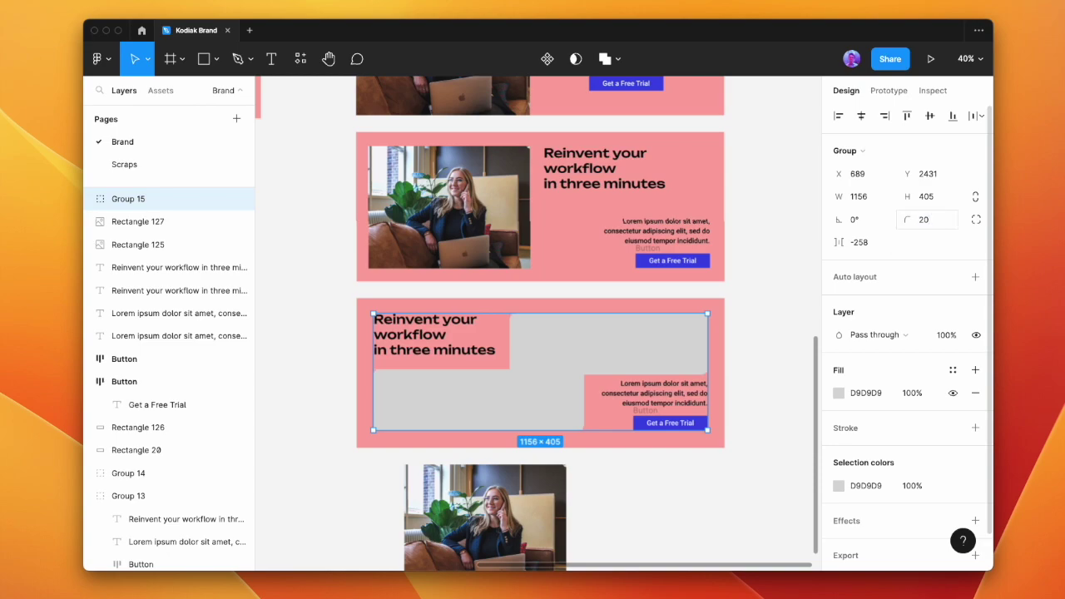
{"action": "left_click", "coordinate": [744, 347]}
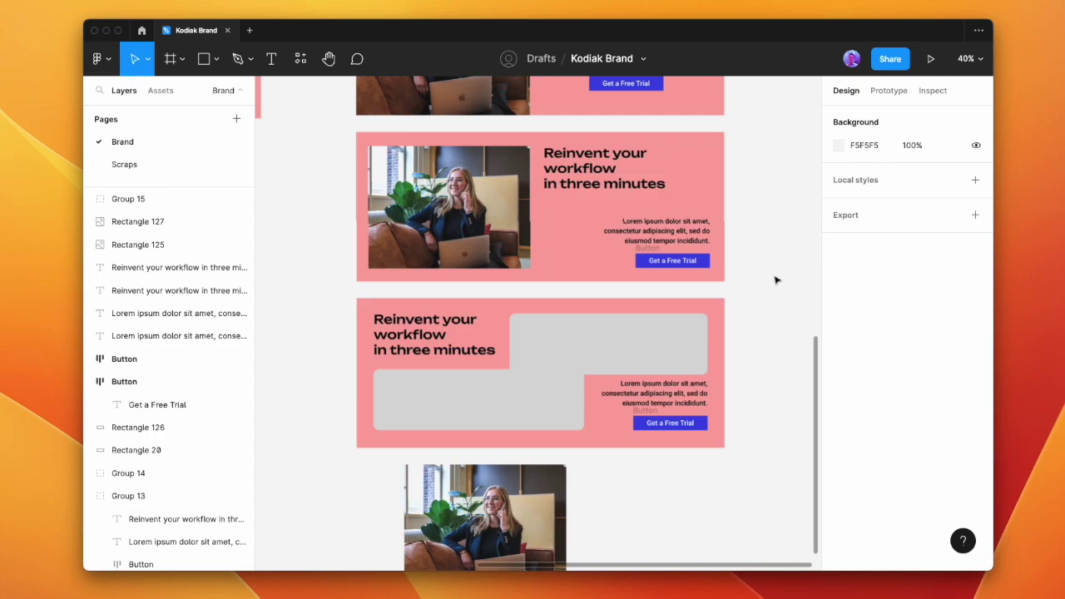
Extend the third banner's upper grey rectangle slightly downward
{"action": "scroll", "coordinate": [616, 354], "scroll_direction": "up", "scroll_amount": 3}
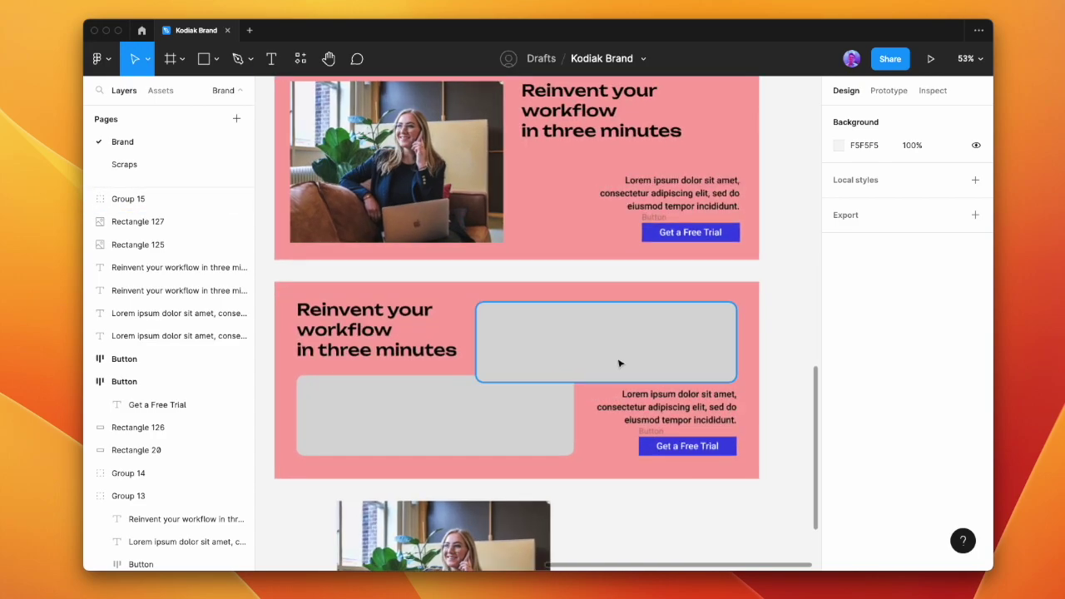
{"action": "scroll", "coordinate": [619, 363], "scroll_direction": "down", "scroll_amount": 1}
{"action": "double_click", "coordinate": [619, 360]}
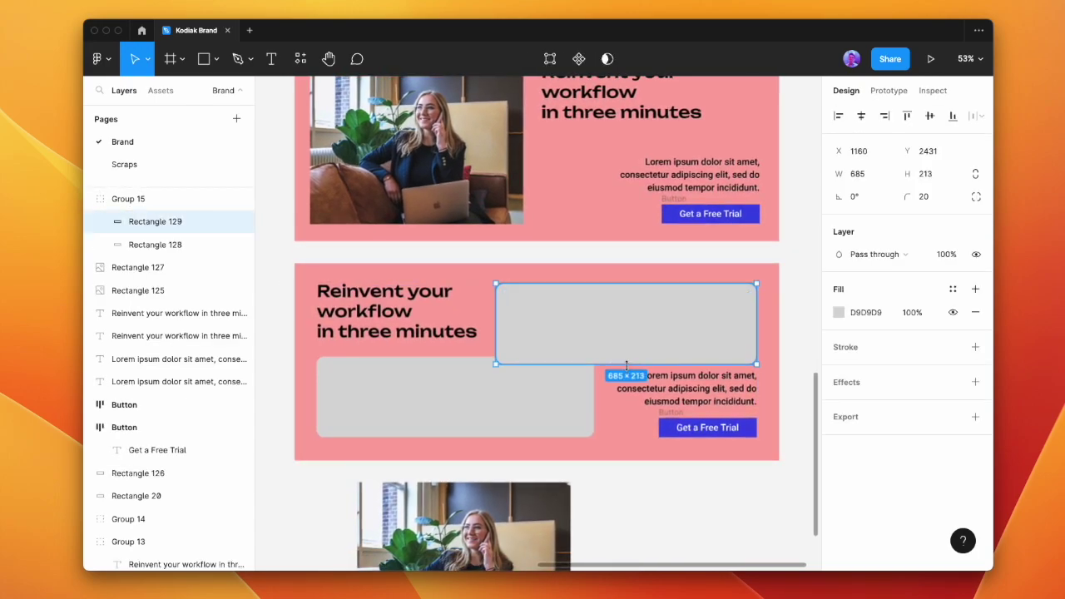
{"action": "left_click_drag", "start_coordinate": [627, 364], "coordinate": [627, 369]}
Extend the third banner's pink background downward and shift its paragraph and button down to match
{"action": "left_click", "coordinate": [702, 403]}
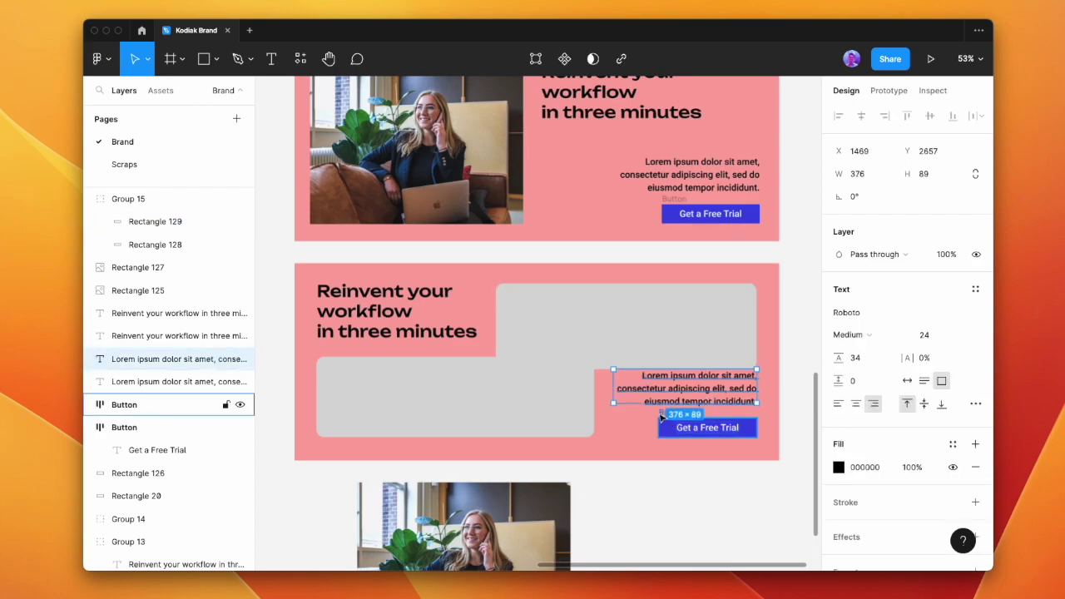
{"action": "left_click", "coordinate": [664, 425]}
{"action": "left_click", "coordinate": [608, 453]}
{"action": "left_click_drag", "start_coordinate": [607, 460], "coordinate": [609, 490]}
{"action": "left_click", "coordinate": [610, 507]}
{"action": "left_click", "coordinate": [664, 422]}
{"action": "left_click", "coordinate": [722, 401], "text": "shift"}
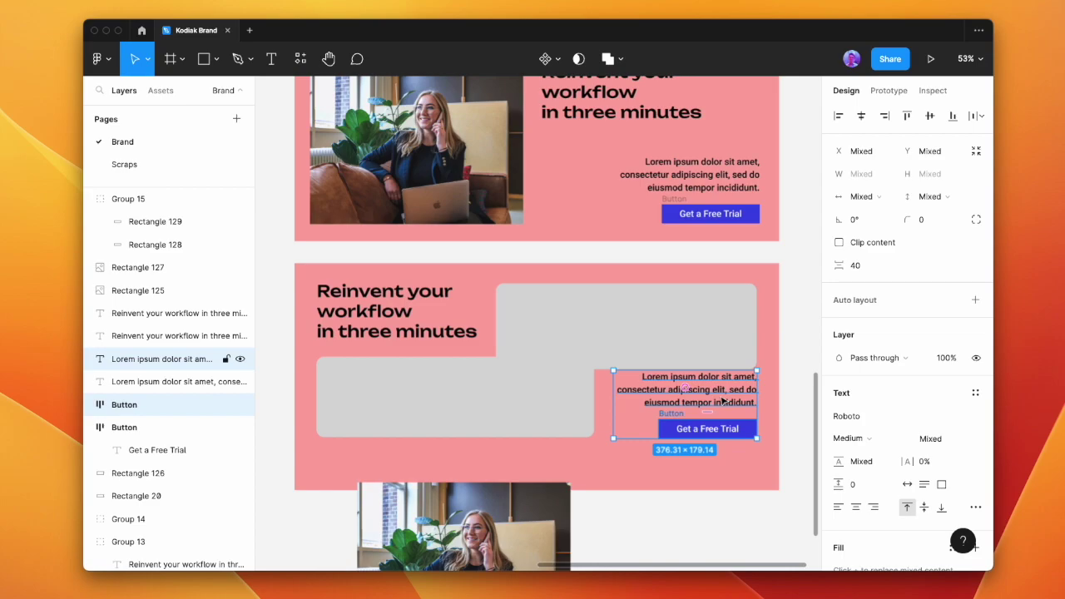
{"action": "left_click_drag", "start_coordinate": [724, 402], "coordinate": [722, 435]}
Stretch the grey rectangle group downward to 494 high and adjust the lower rectangle to 299 high
{"action": "left_click", "coordinate": [530, 430]}
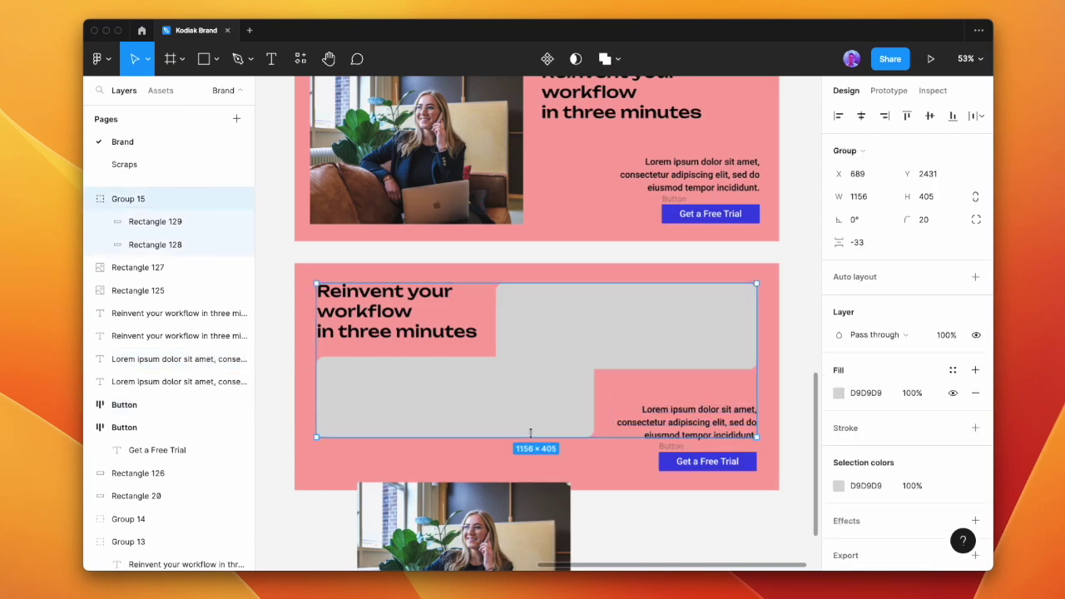
{"action": "left_click_drag", "start_coordinate": [538, 440], "coordinate": [542, 470]}
{"action": "left_click", "coordinate": [519, 431]}
{"action": "left_click_drag", "start_coordinate": [471, 374], "coordinate": [478, 356]}
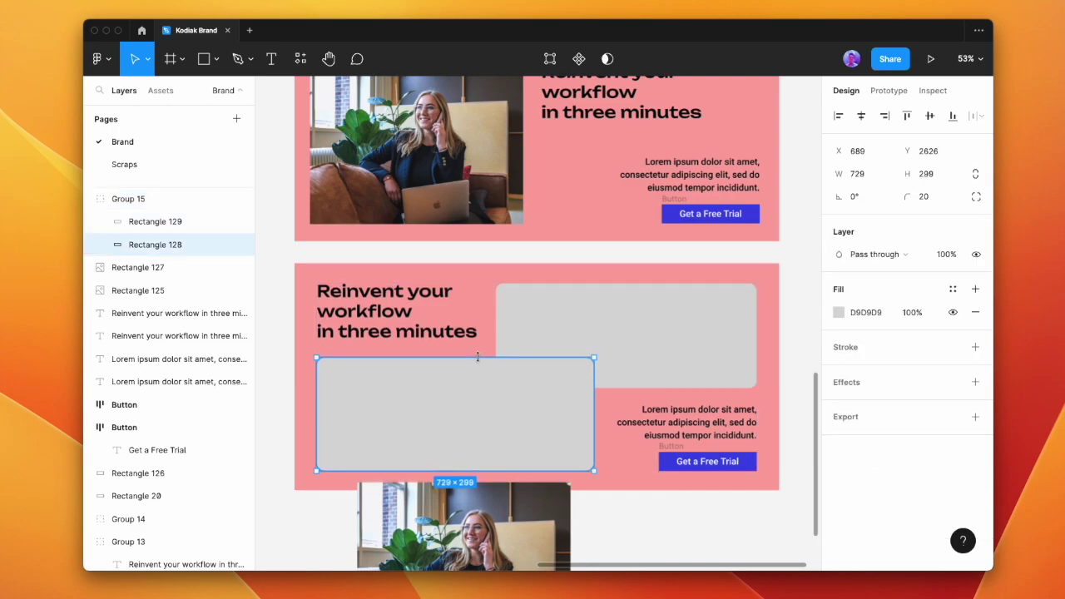
Nudge the upper grey rectangle down to Y 2435, level with the heading's cap height
{"action": "left_click", "coordinate": [638, 370], "text": "shift"}
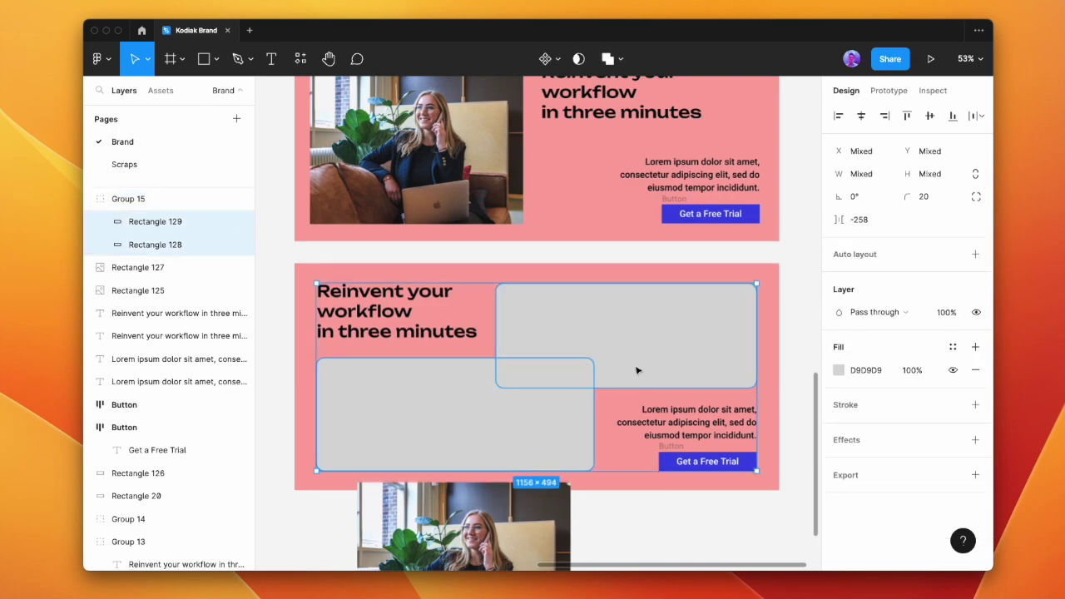
{"action": "left_click", "coordinate": [177, 200]}
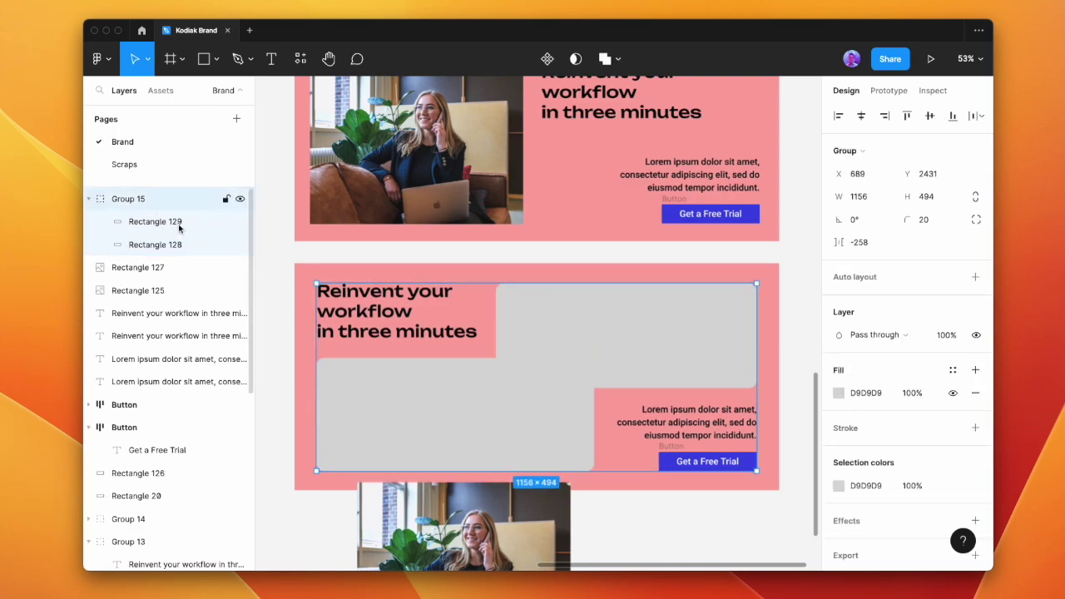
{"action": "double_click", "coordinate": [475, 375]}
{"action": "left_click_drag", "start_coordinate": [518, 349], "coordinate": [518, 351]}
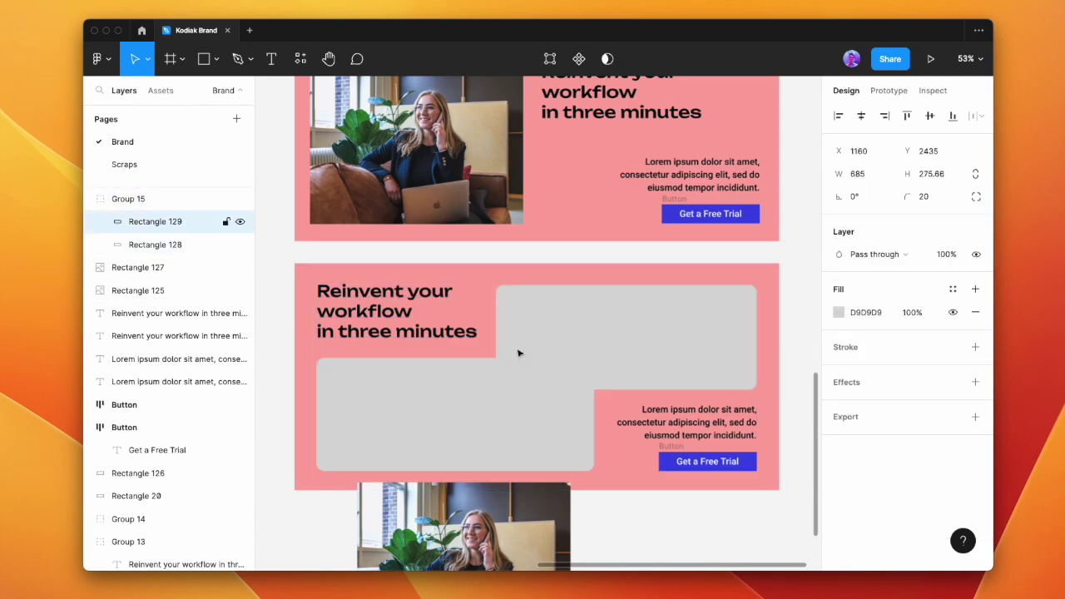
Merge the two grey rectangles into a union and set its corner radius to 20
{"action": "left_click", "coordinate": [808, 285]}
{"action": "left_click", "coordinate": [645, 321]}
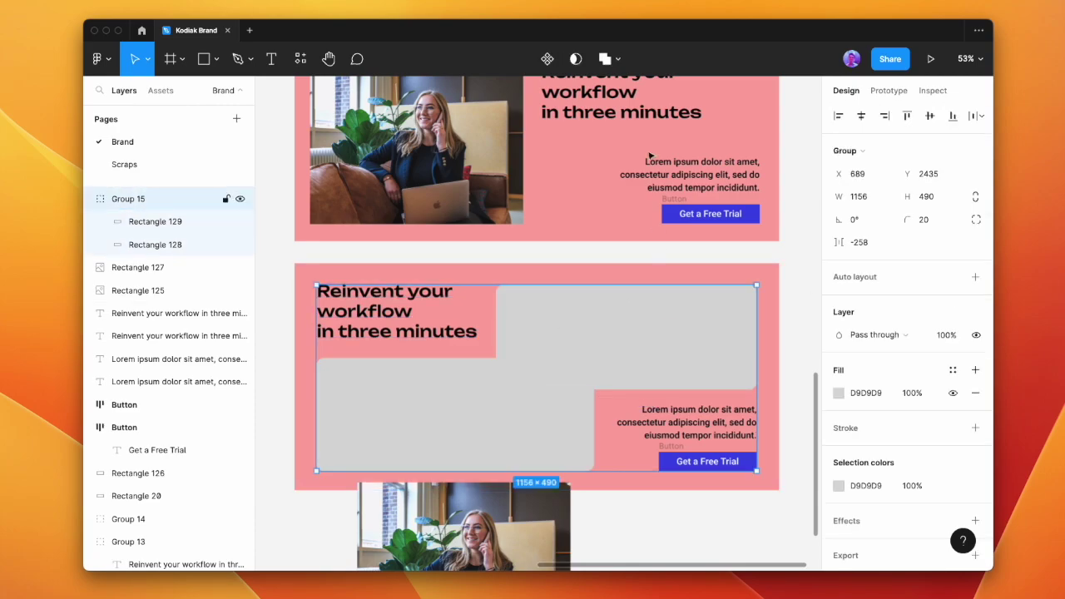
{"action": "left_click", "coordinate": [606, 59]}
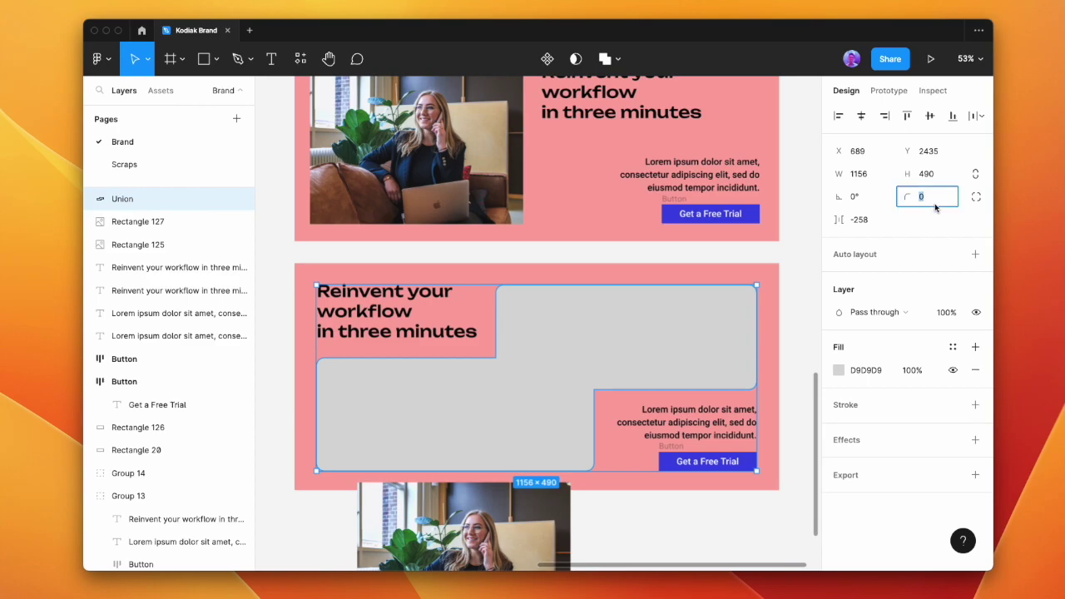
{"action": "left_click", "coordinate": [814, 311]}
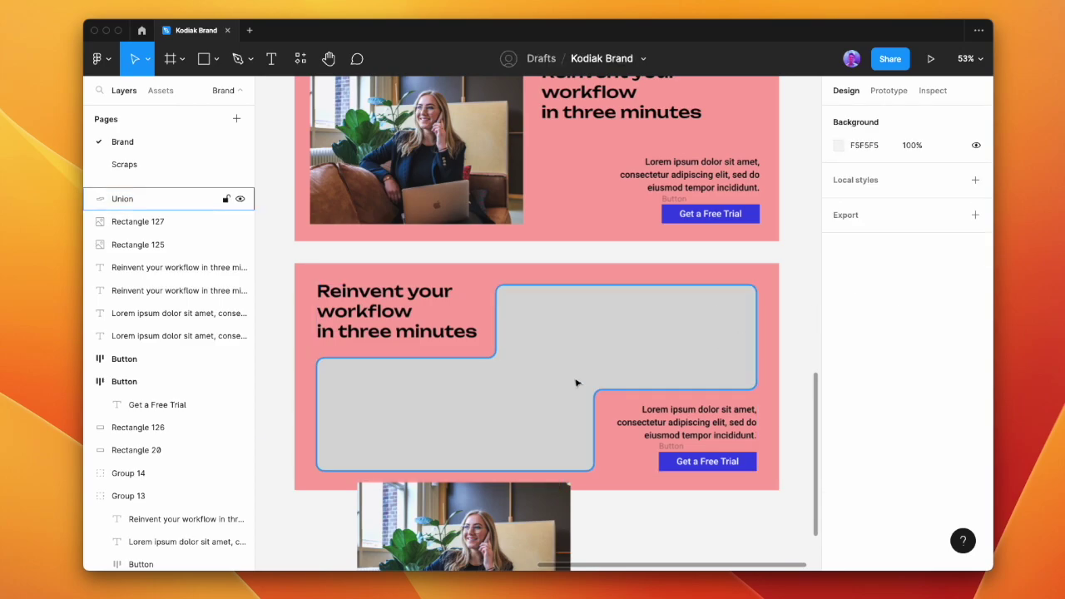
Widen the union's lower rectangle to 744 and shorten its upper rectangle slightly from below
{"action": "scroll", "coordinate": [611, 371], "scroll_direction": "down", "scroll_amount": 2}
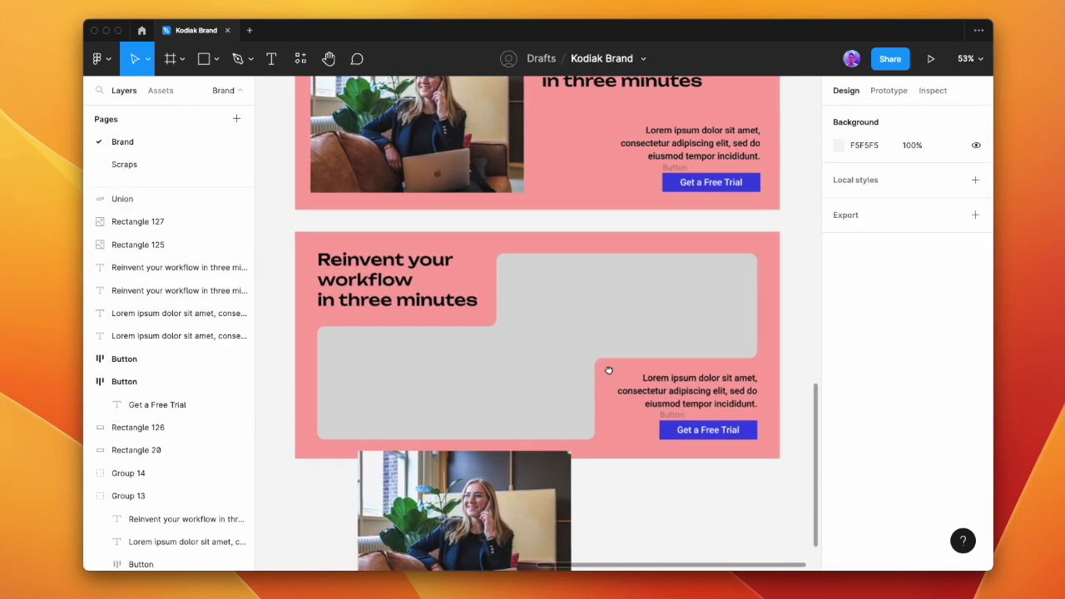
{"action": "double_click", "coordinate": [591, 386]}
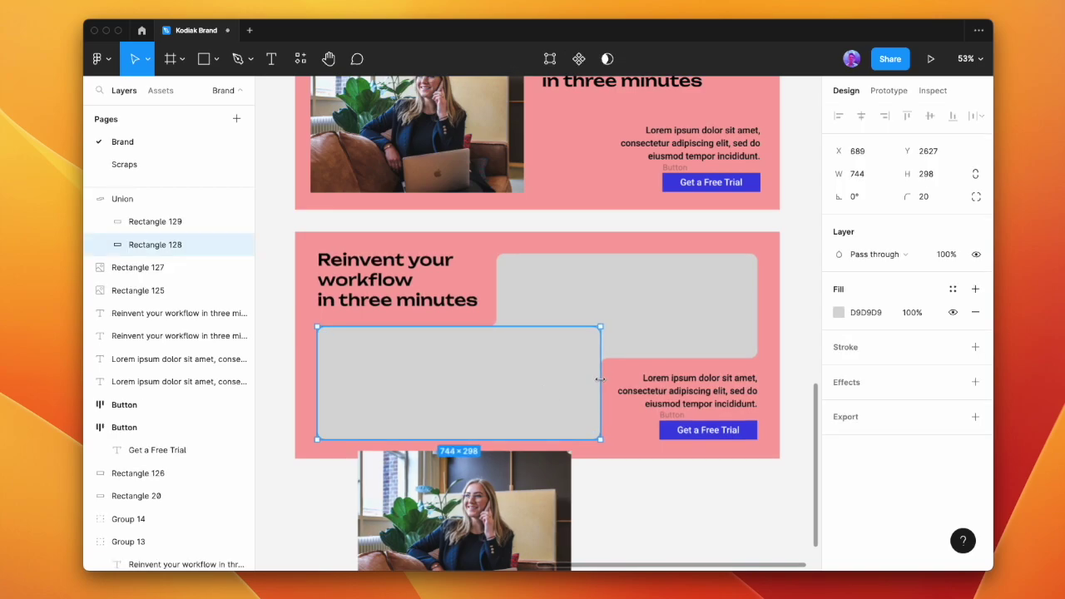
{"action": "left_click", "coordinate": [711, 355]}
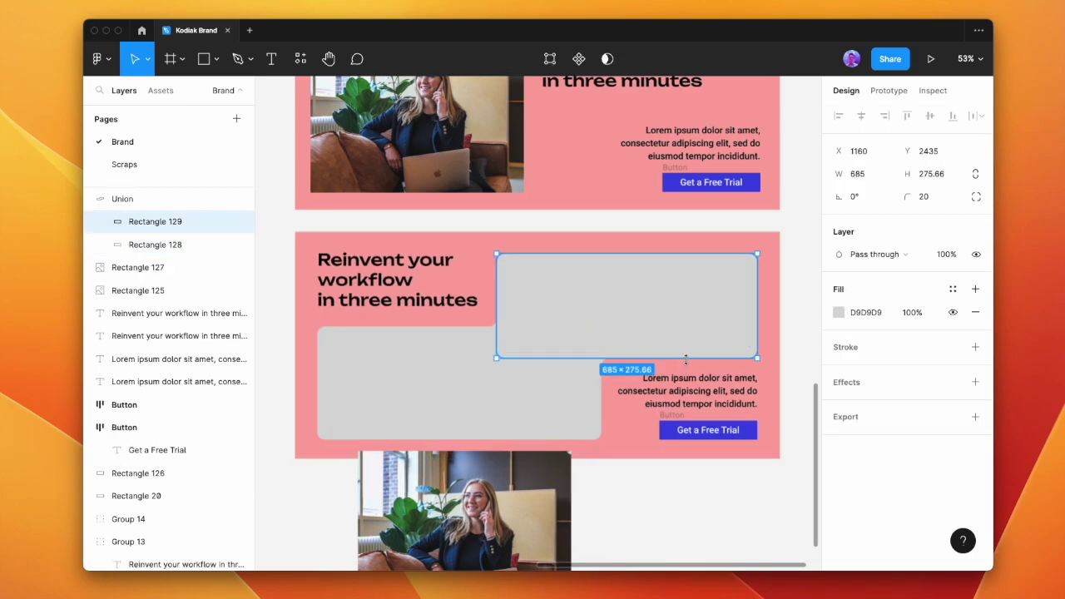
{"action": "left_click_drag", "start_coordinate": [686, 359], "coordinate": [690, 356]}
Copy the image fill of the photo below the banner onto the union shape and remove its grey fill
{"action": "left_click", "coordinate": [138, 267]}
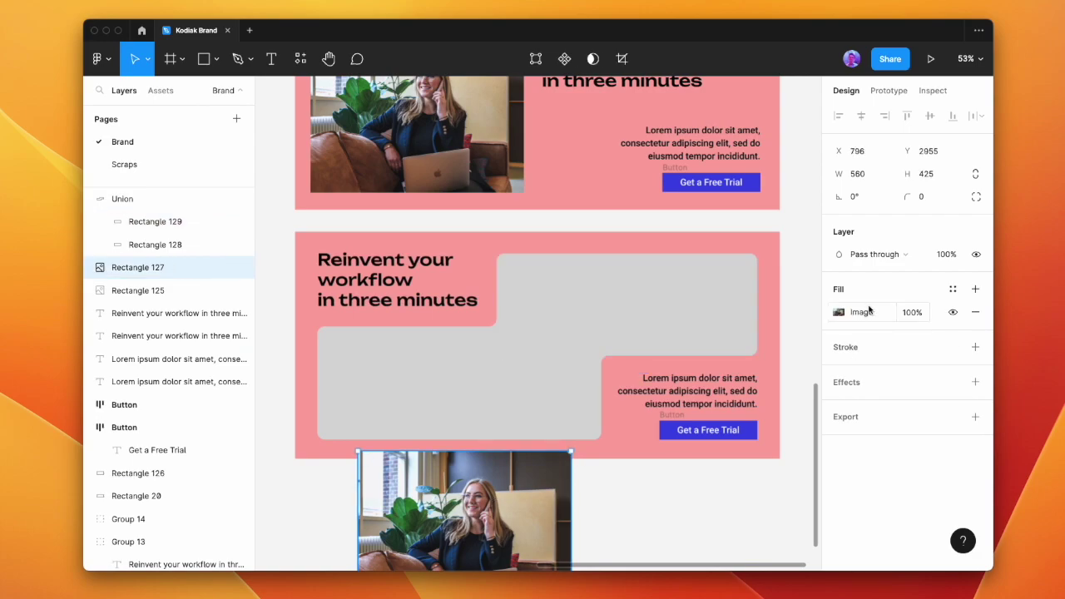
{"action": "left_click", "coordinate": [712, 322]}
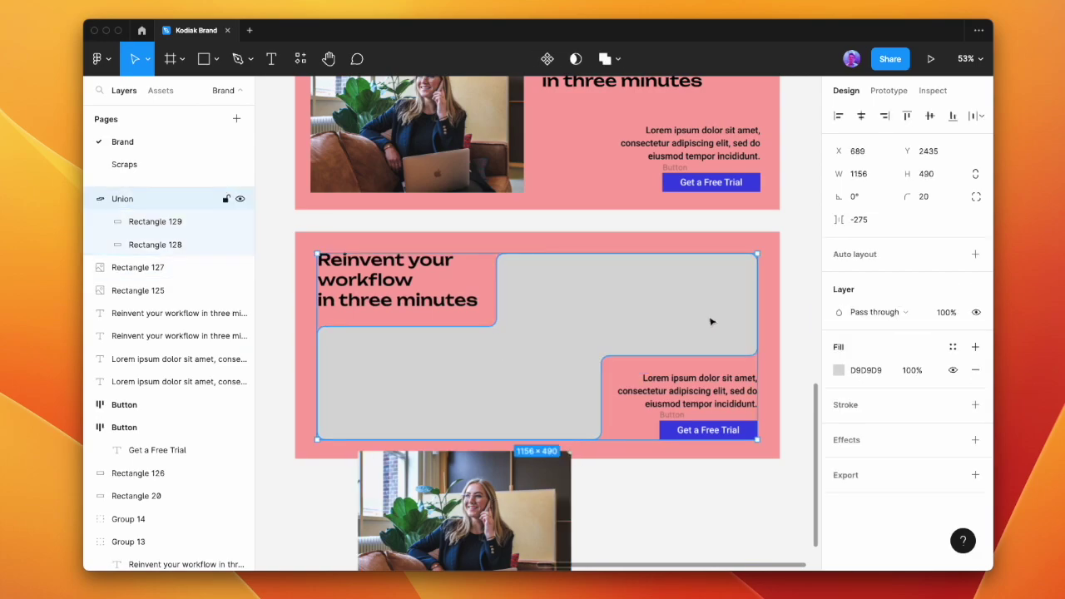
{"action": "left_click", "coordinate": [830, 370]}
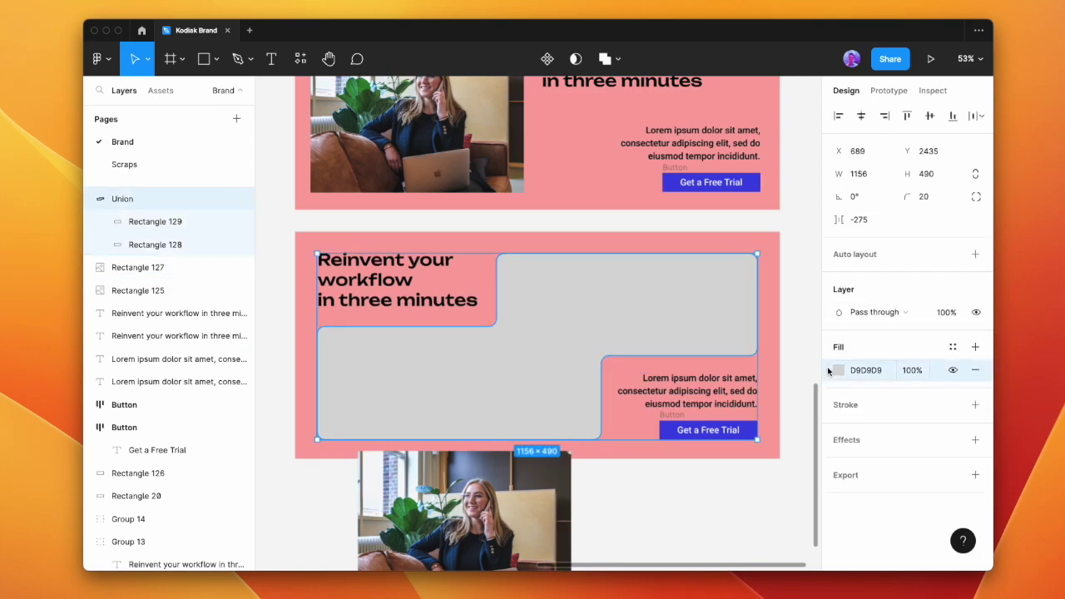
{"action": "key", "text": "ctrl+v"}
{"action": "left_click", "coordinate": [976, 390]}
{"action": "left_click", "coordinate": [664, 536]}
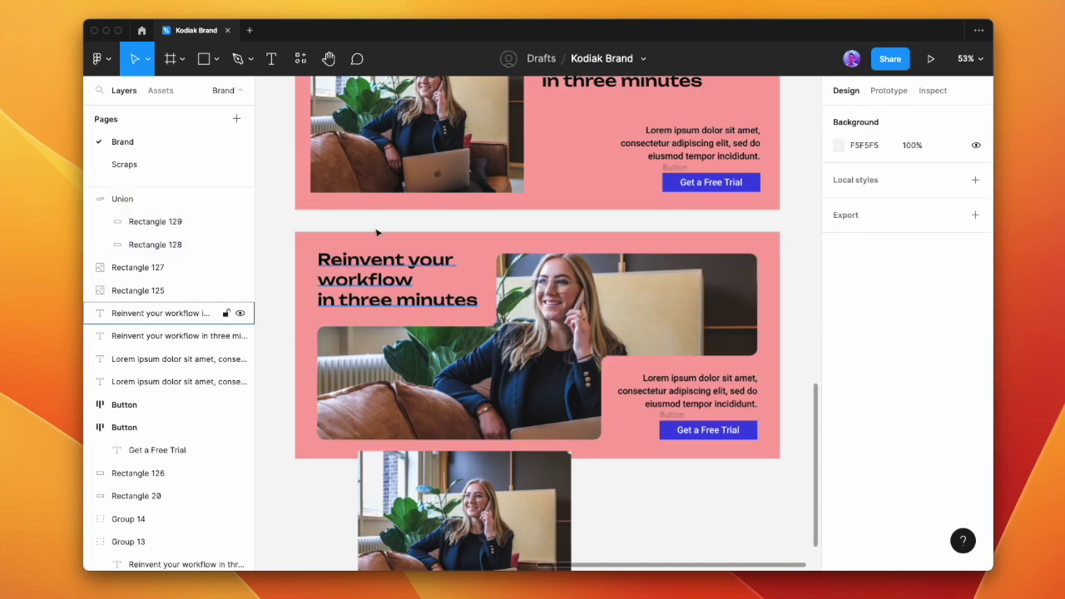
Set the corner radius of the third banner's button to 10
{"action": "left_click", "coordinate": [672, 428]}
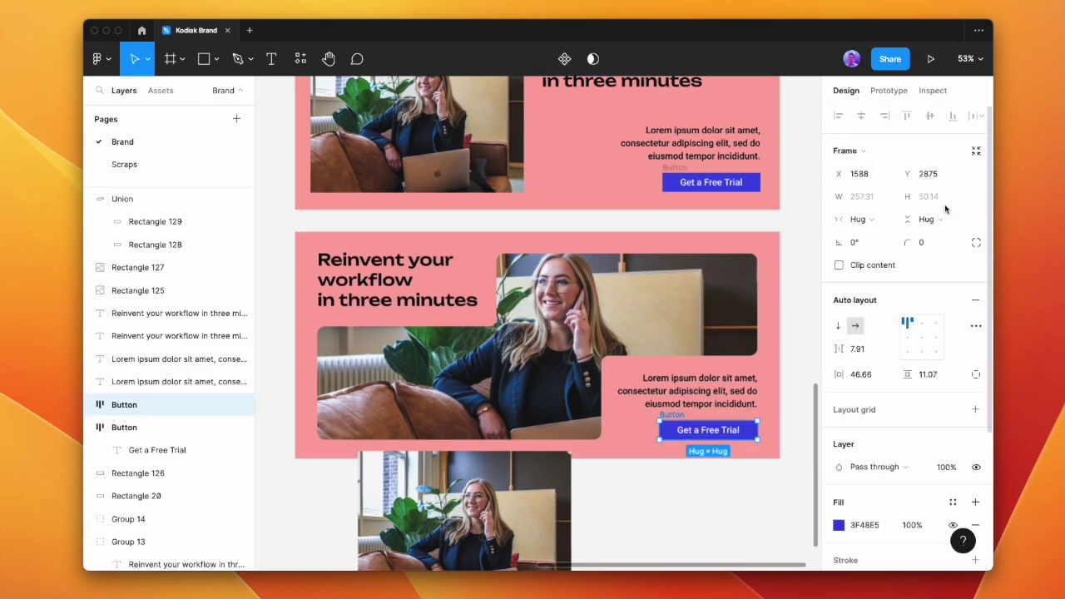
{"action": "left_click", "coordinate": [729, 509]}
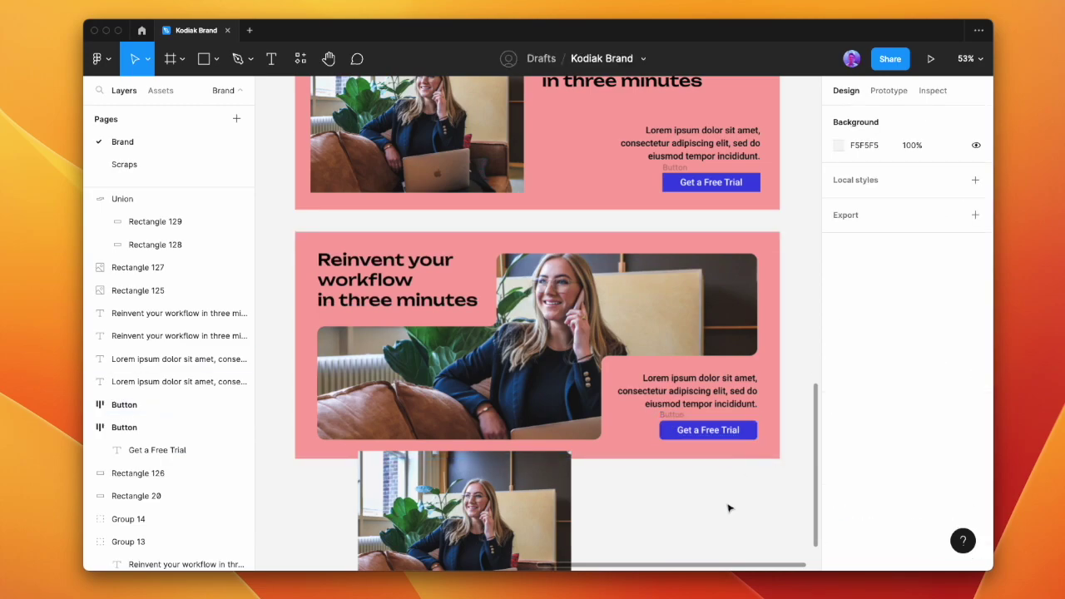
{"action": "left_click", "coordinate": [691, 391]}
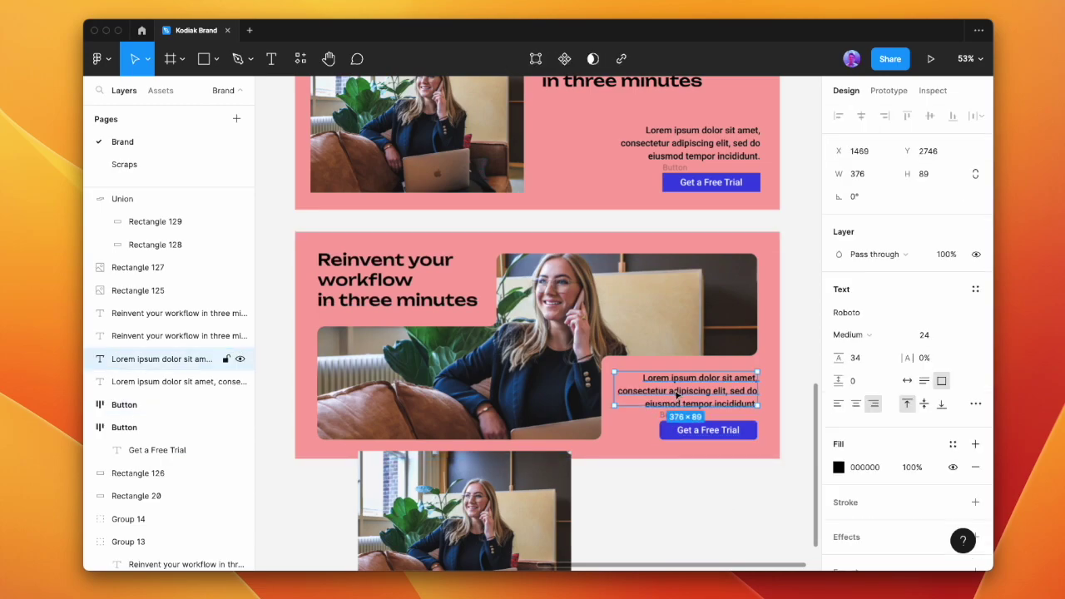
{"action": "left_click", "coordinate": [691, 497]}
Try a larger corner radius on the third banner's button
{"action": "left_click", "coordinate": [750, 439]}
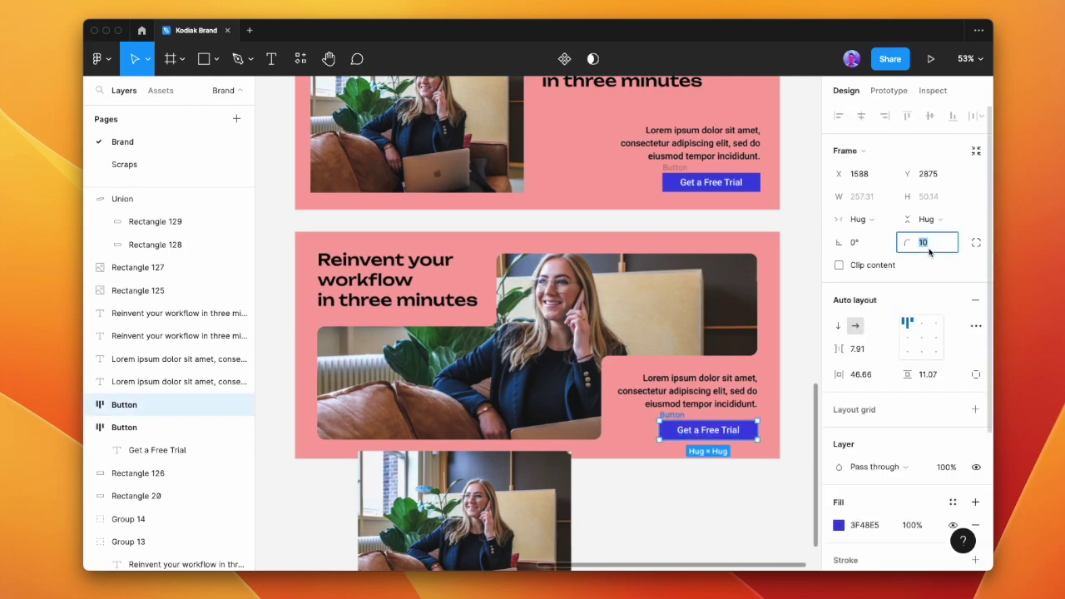
{"action": "key", "text": "Return"}
{"action": "left_click", "coordinate": [713, 542]}
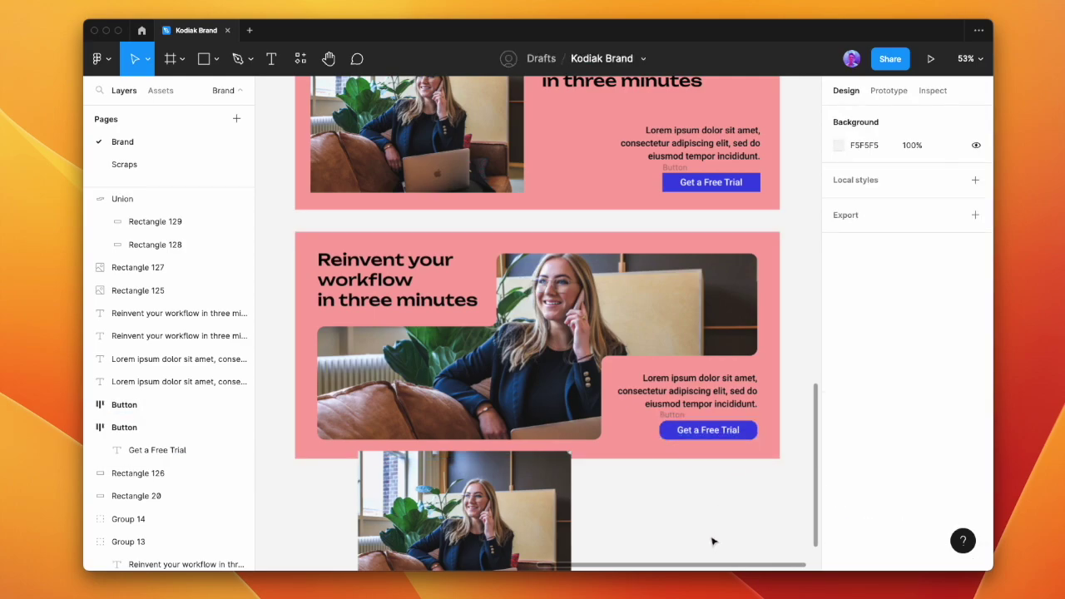
Undo the button's last radius change and set the photo union's corner radius to 15
{"action": "key", "text": "super+z"}
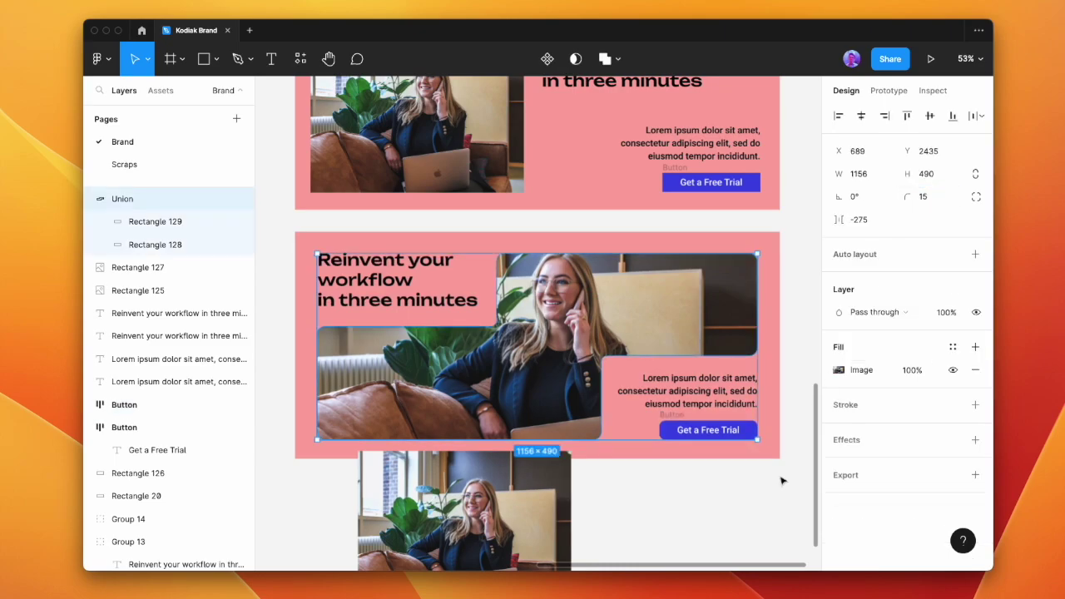
{"action": "left_click", "coordinate": [762, 500]}
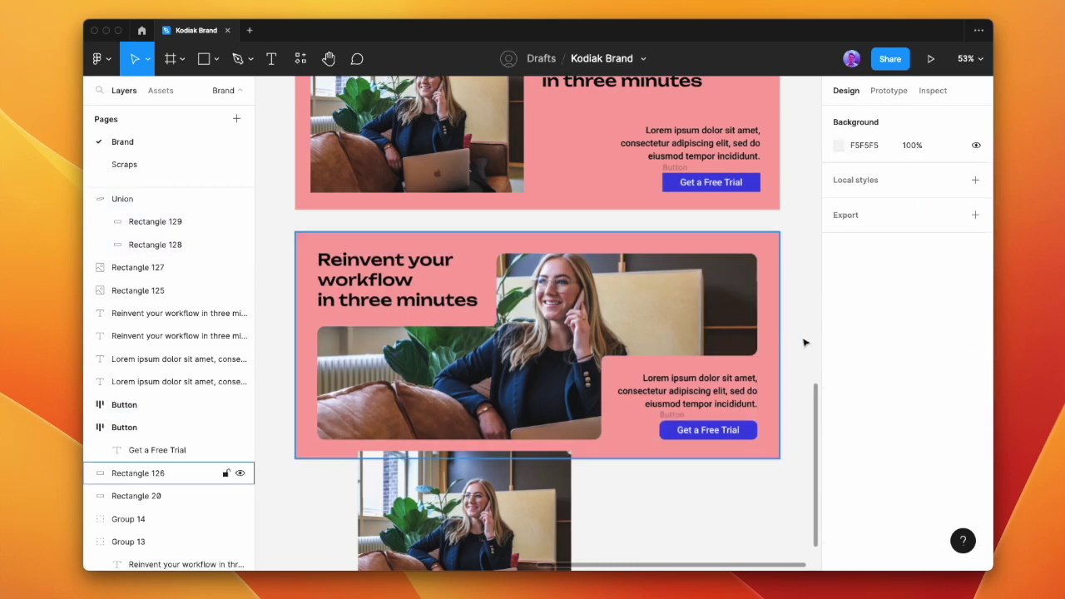
Delete the leftover photo beneath the third banner
{"action": "scroll", "coordinate": [499, 391], "scroll_direction": "down", "scroll_amount": 5}
{"action": "left_click", "coordinate": [502, 450]}
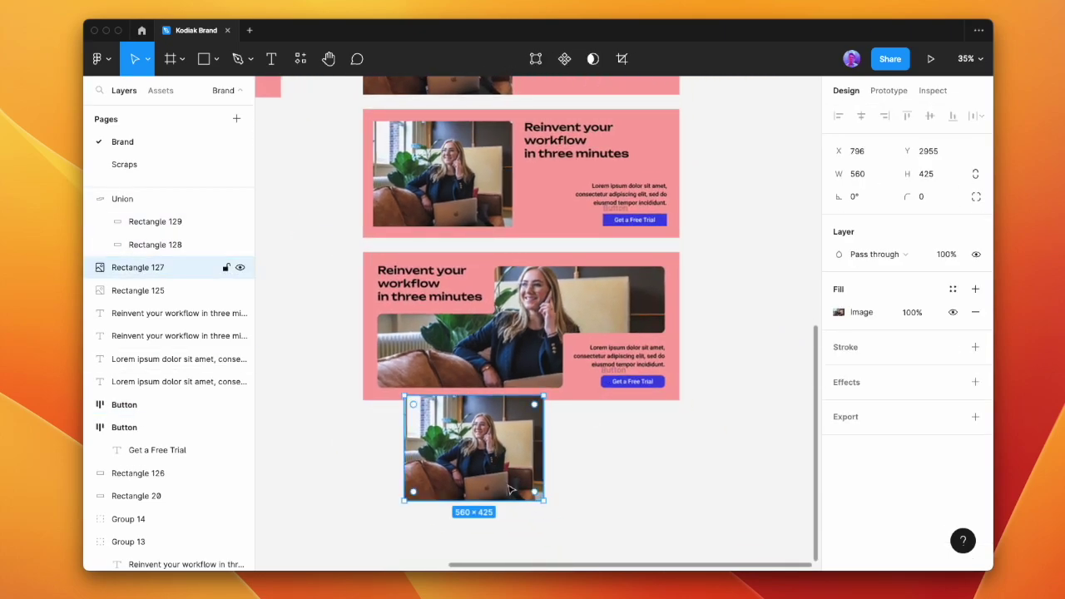
{"action": "key", "text": "Delete"}
Place a copy of the first photo banner to the right of the banner column at X 2349, Y 1224
{"action": "left_click_drag", "start_coordinate": [691, 261], "coordinate": [629, 366]}
{"action": "scroll", "coordinate": [658, 343], "scroll_direction": "down", "scroll_amount": 3}
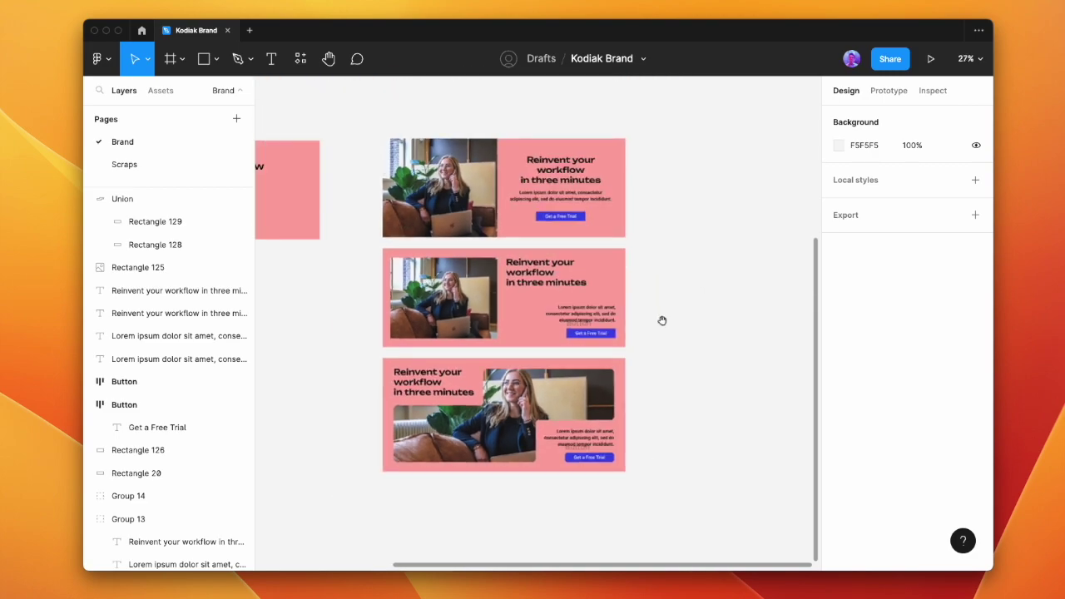
{"action": "left_click_drag", "start_coordinate": [662, 319], "coordinate": [604, 323]}
{"action": "left_click_drag", "start_coordinate": [646, 261], "coordinate": [317, 128]}
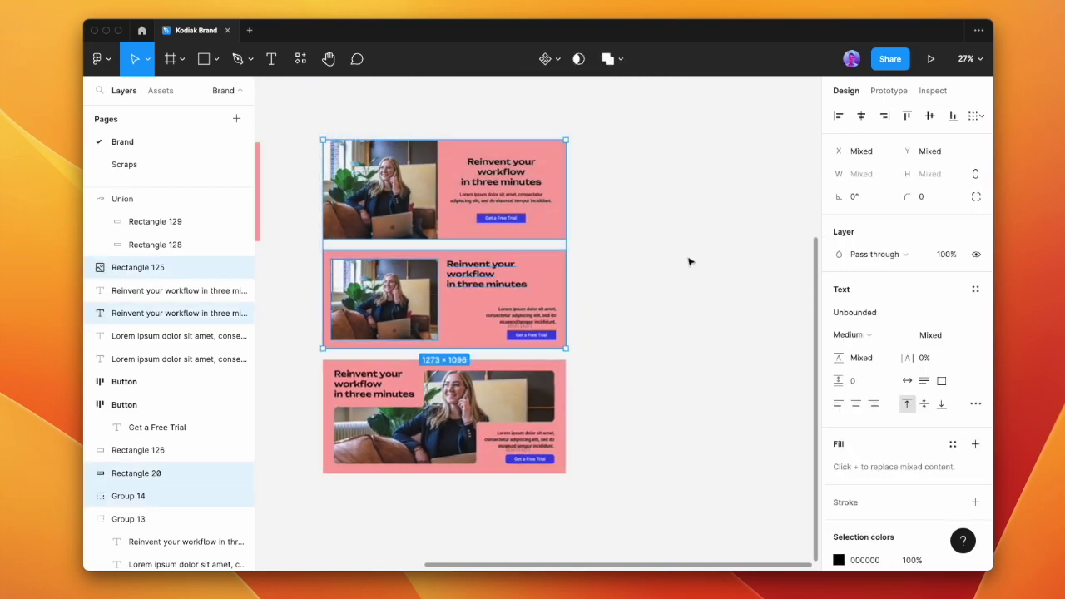
{"action": "left_click", "coordinate": [690, 260]}
{"action": "left_click_drag", "start_coordinate": [614, 244], "coordinate": [513, 237]}
{"action": "scroll", "coordinate": [536, 225], "scroll_direction": "up", "scroll_amount": 2}
{"action": "scroll", "coordinate": [556, 238], "scroll_direction": "up", "scroll_amount": 4}
{"action": "scroll", "coordinate": [571, 242], "scroll_direction": "down", "scroll_amount": 1}
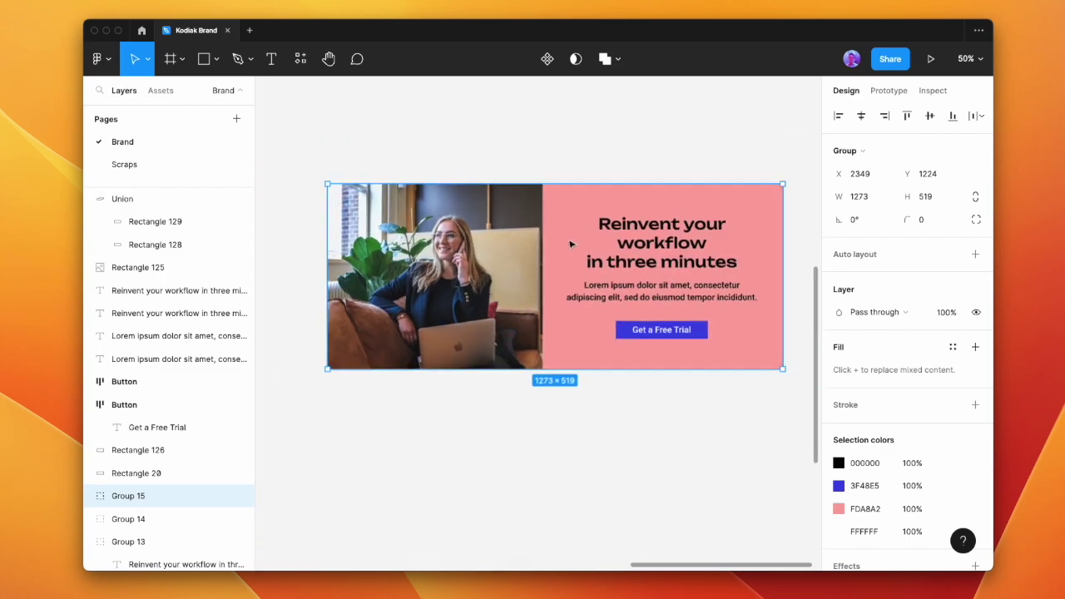
Delete the photo from the banner copy and paste in the line illustration of a man holding a coffee cup
{"action": "left_click", "coordinate": [499, 243], "text": "super"}
{"action": "key", "text": "BackSpace"}
{"action": "key", "text": "shift+0"}
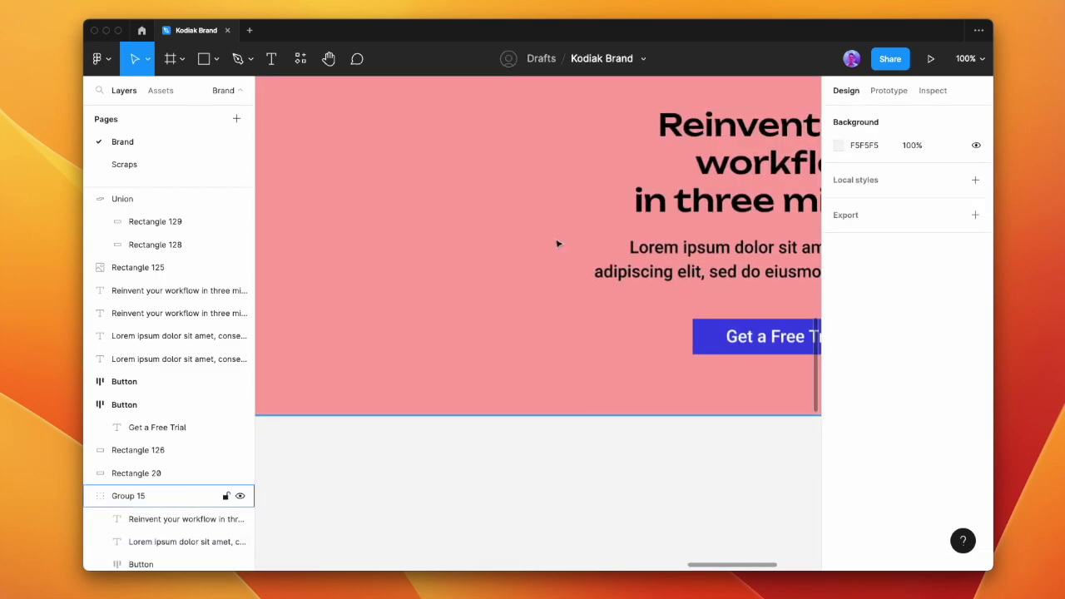
{"action": "scroll", "coordinate": [558, 244], "scroll_direction": "down", "scroll_amount": 5}
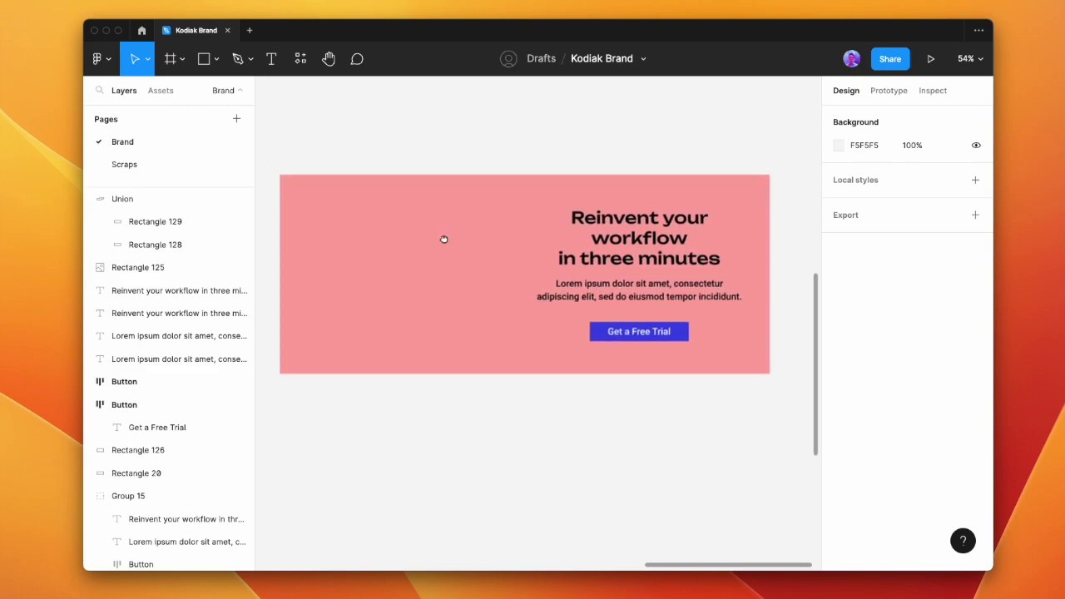
{"action": "key", "text": "ctrl+v"}
{"action": "left_click", "coordinate": [650, 416]}
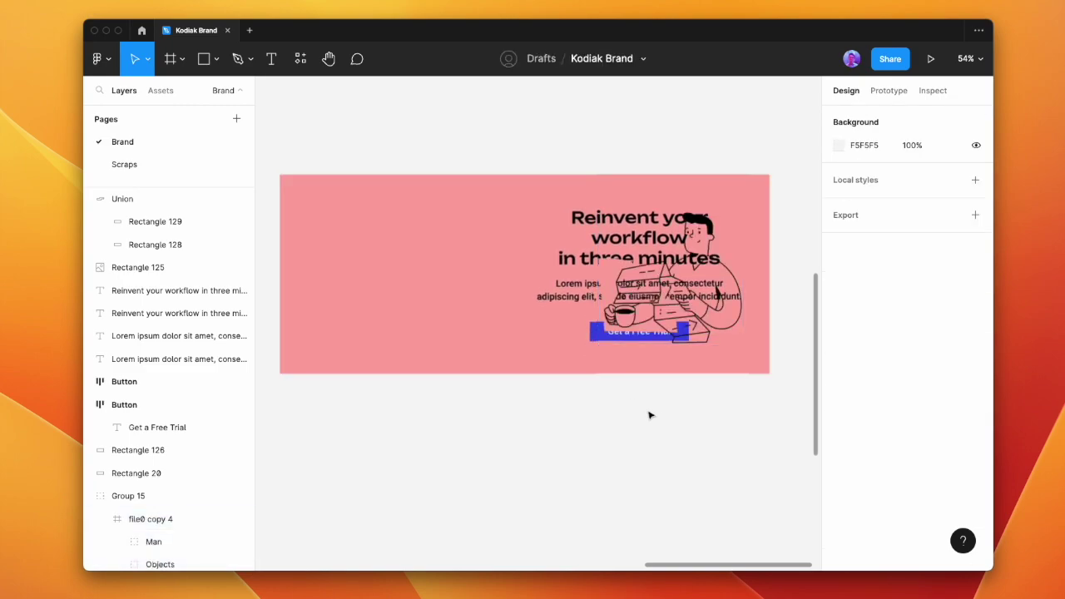
Change the banner copy's background rectangle fill to light blue
{"action": "left_click", "coordinate": [505, 358]}
{"action": "left_click", "coordinate": [505, 359]}
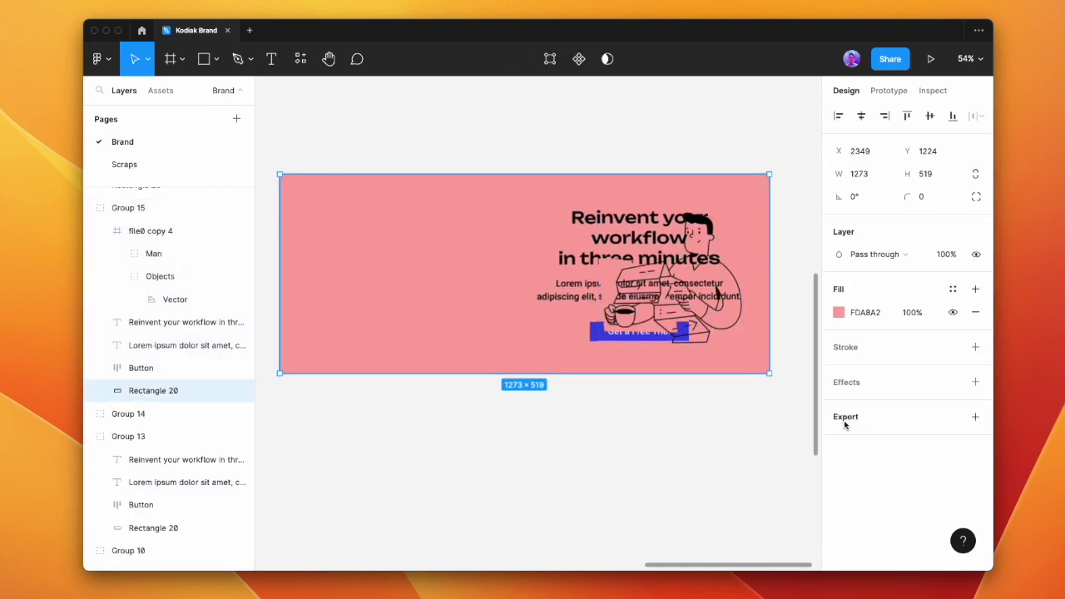
{"action": "left_click", "coordinate": [839, 313]}
{"action": "left_click", "coordinate": [770, 503]}
{"action": "left_click", "coordinate": [529, 472]}
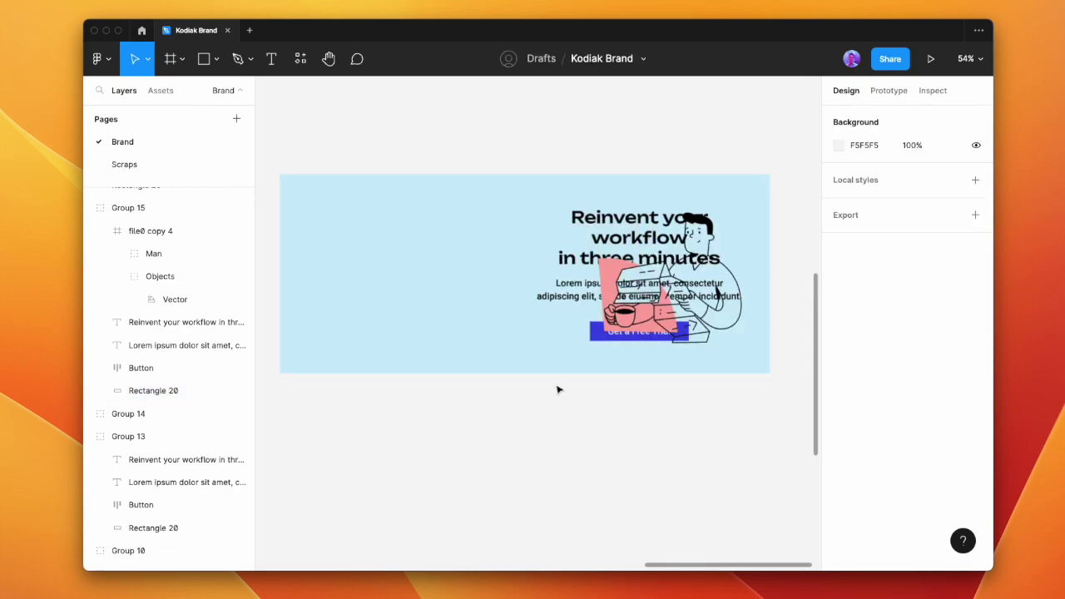
Move the headline, paragraph and Get a Free Trial button to the left side of the light blue banner
{"action": "double_click", "coordinate": [601, 249]}
{"action": "left_click", "coordinate": [558, 285], "text": "shift"}
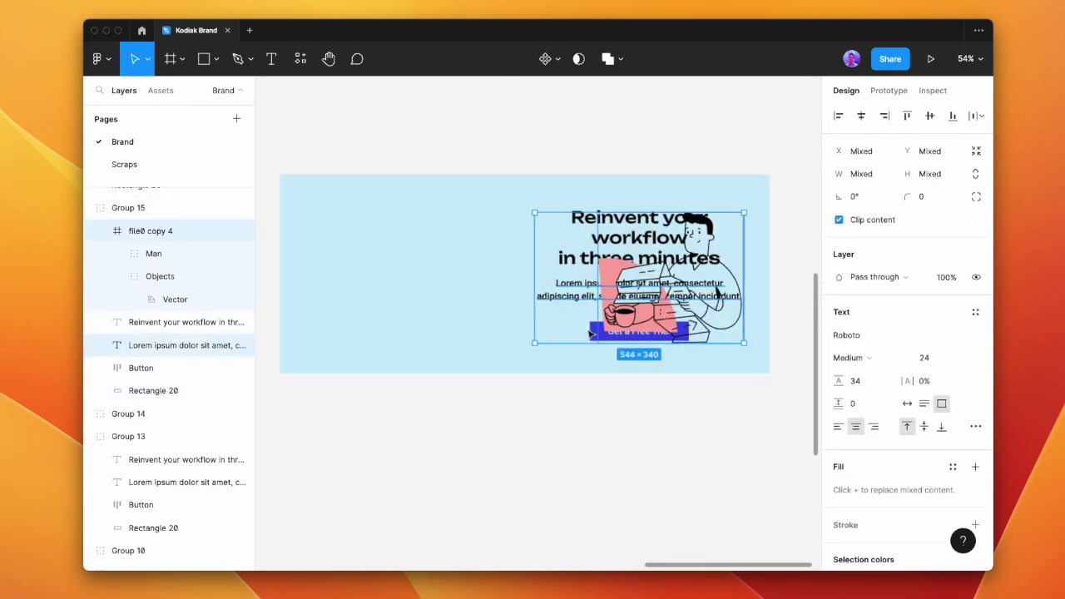
{"action": "left_click", "coordinate": [134, 339]}
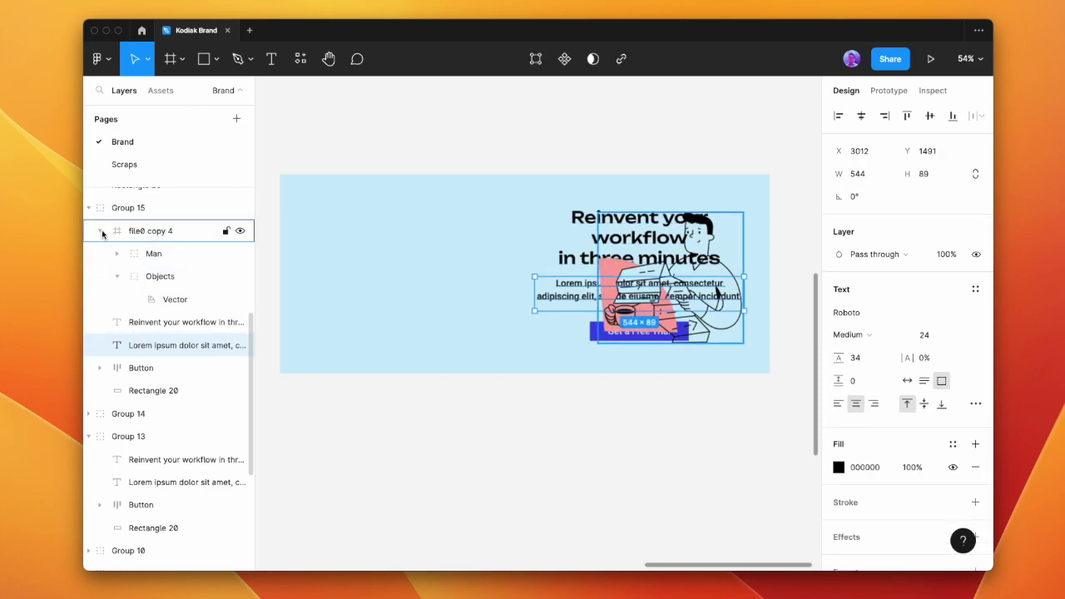
{"action": "left_click", "coordinate": [100, 231]}
{"action": "left_click", "coordinate": [144, 254]}
{"action": "left_click", "coordinate": [166, 298], "text": "shift"}
{"action": "left_click_drag", "start_coordinate": [583, 295], "coordinate": [364, 299]}
Align the left edges of the banner's headline, paragraph and button, and left-align their text
{"action": "left_click", "coordinate": [840, 122]}
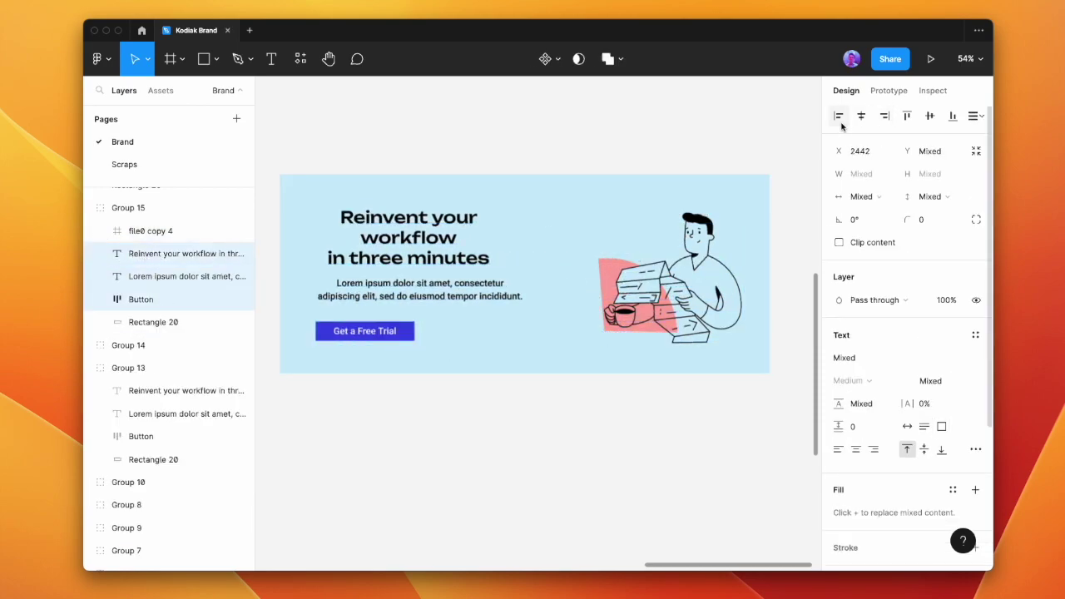
{"action": "left_click", "coordinate": [839, 449]}
{"action": "left_click", "coordinate": [592, 436]}
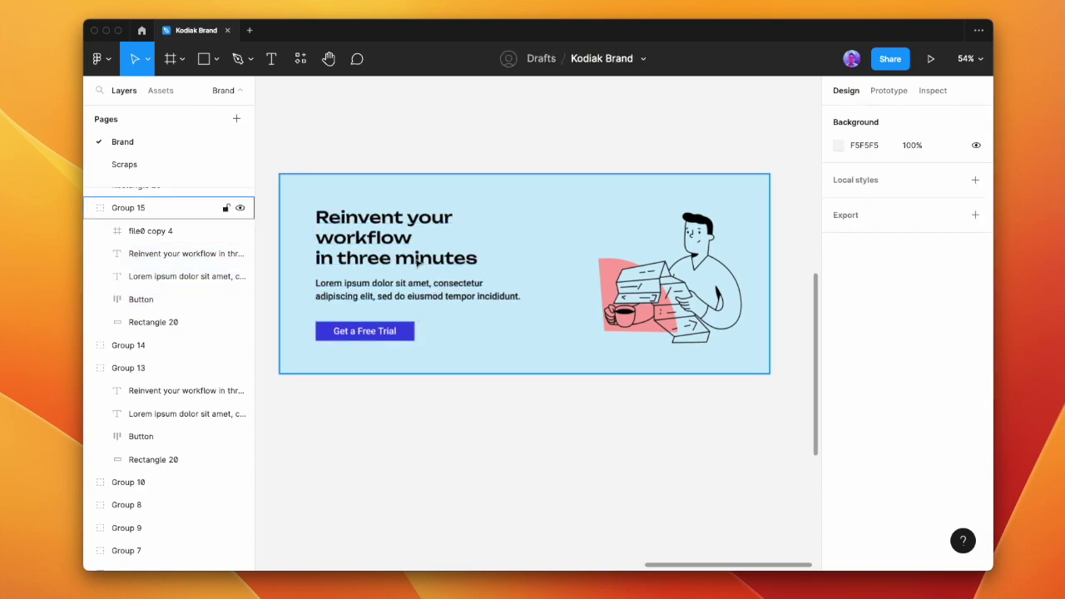
Nudge the banner's text block to X 2440 and shift the man illustration slightly up and left
{"action": "left_click", "coordinate": [418, 262]}
{"action": "left_click", "coordinate": [394, 301], "text": "shift"}
{"action": "left_click", "coordinate": [381, 332], "text": "shift"}
{"action": "left_click_drag", "start_coordinate": [442, 295], "coordinate": [442, 296]}
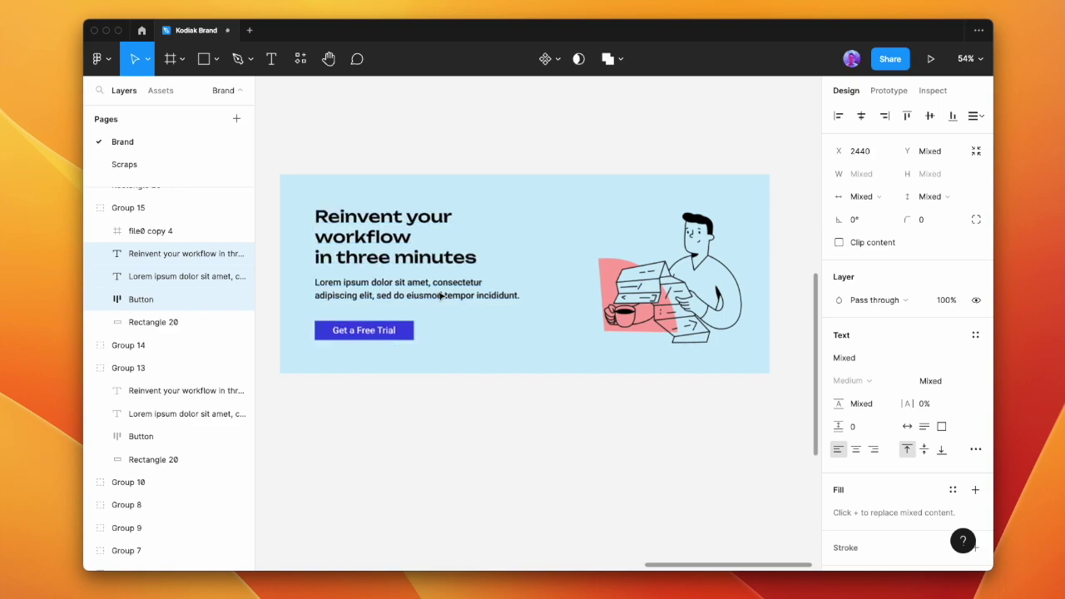
{"action": "left_click_drag", "start_coordinate": [674, 296], "coordinate": [670, 291]}
{"action": "left_click", "coordinate": [646, 449]}
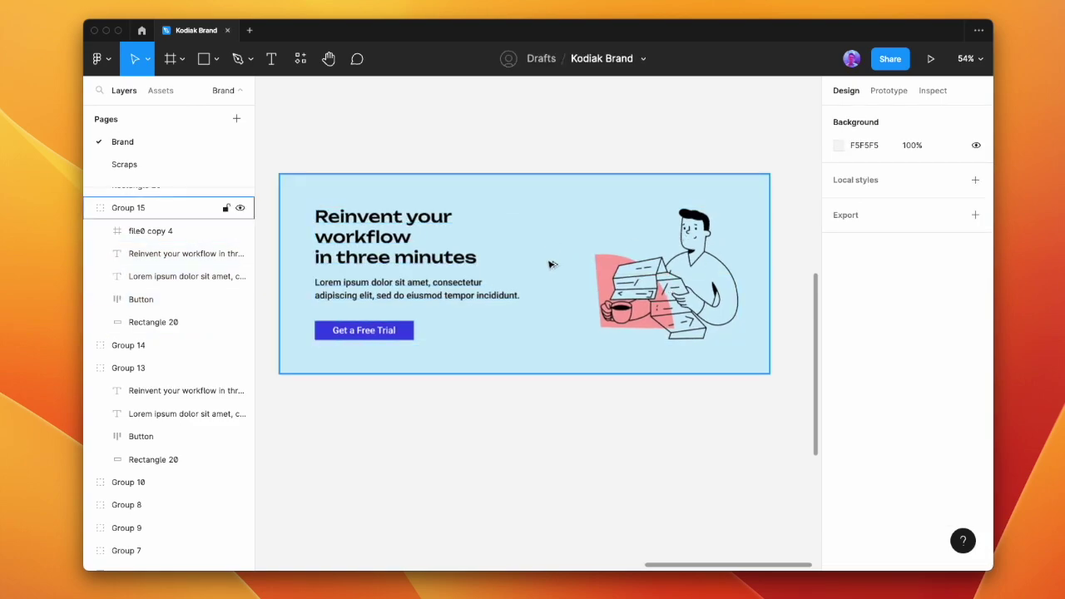
Place a copy of the light blue illustration banner directly beneath the original
{"action": "left_click_drag", "start_coordinate": [550, 264], "coordinate": [525, 356]}
{"action": "scroll", "coordinate": [535, 360], "scroll_direction": "down", "scroll_amount": 1}
Try filling the lower banner's button with the pink sampled from the illustration's background shape
{"action": "left_click", "coordinate": [427, 413], "text": "super"}
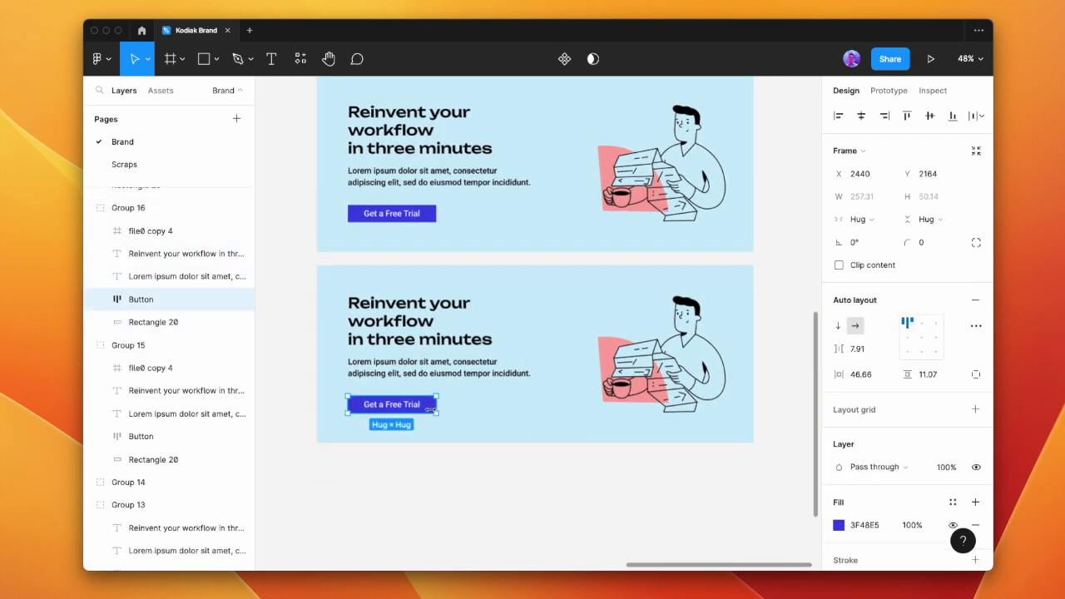
{"action": "key", "text": "i"}
{"action": "left_click", "coordinate": [605, 357]}
{"action": "left_click", "coordinate": [479, 499]}
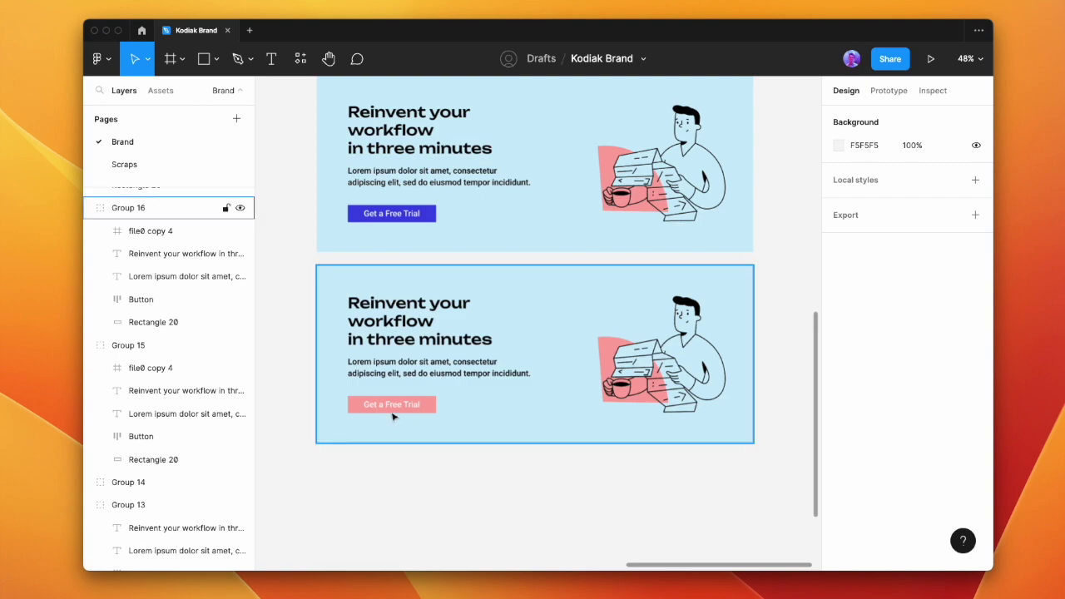
Try recolouring the lower button's label with a colour sampled from the upper button, and undo the button colour changes
{"action": "double_click", "coordinate": [391, 404]}
{"action": "key", "text": "i"}
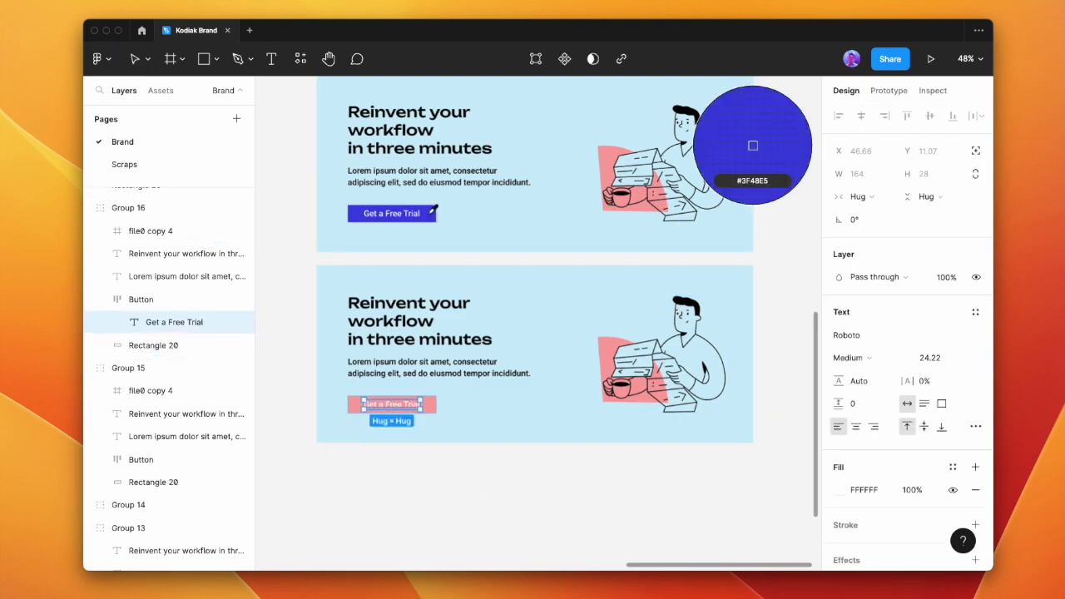
{"action": "left_click", "coordinate": [392, 214]}
{"action": "left_click", "coordinate": [434, 473]}
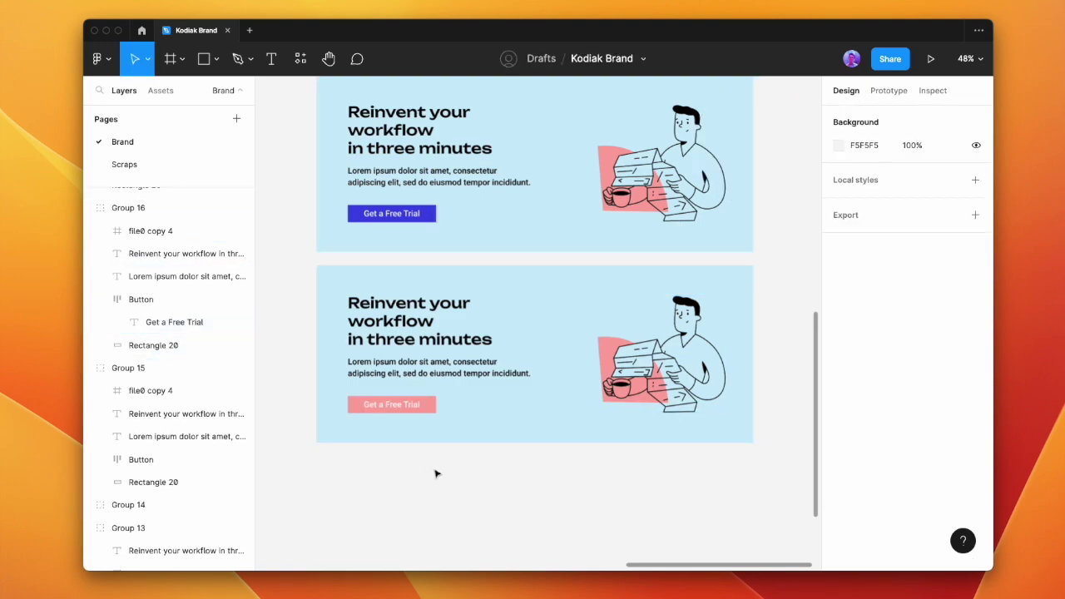
{"action": "key", "text": "super+z"}
{"action": "left_click", "coordinate": [512, 481]}
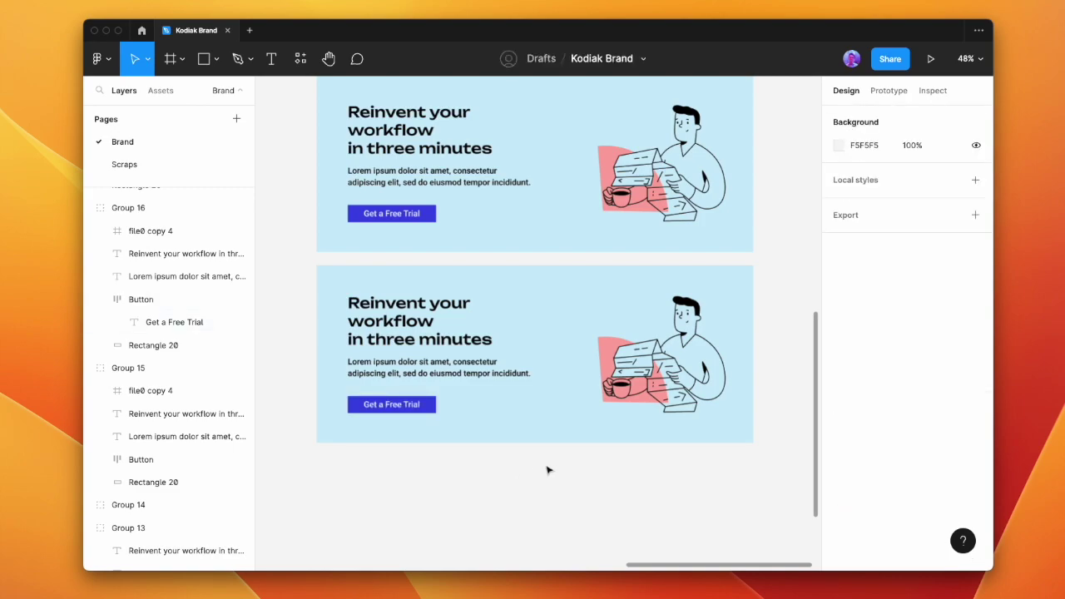
Delete the pink shape from the lower banner's illustration and draw a rectangle about 394 × 400 over the man
{"action": "left_click", "coordinate": [609, 345], "text": "super"}
{"action": "key", "text": "Delete"}
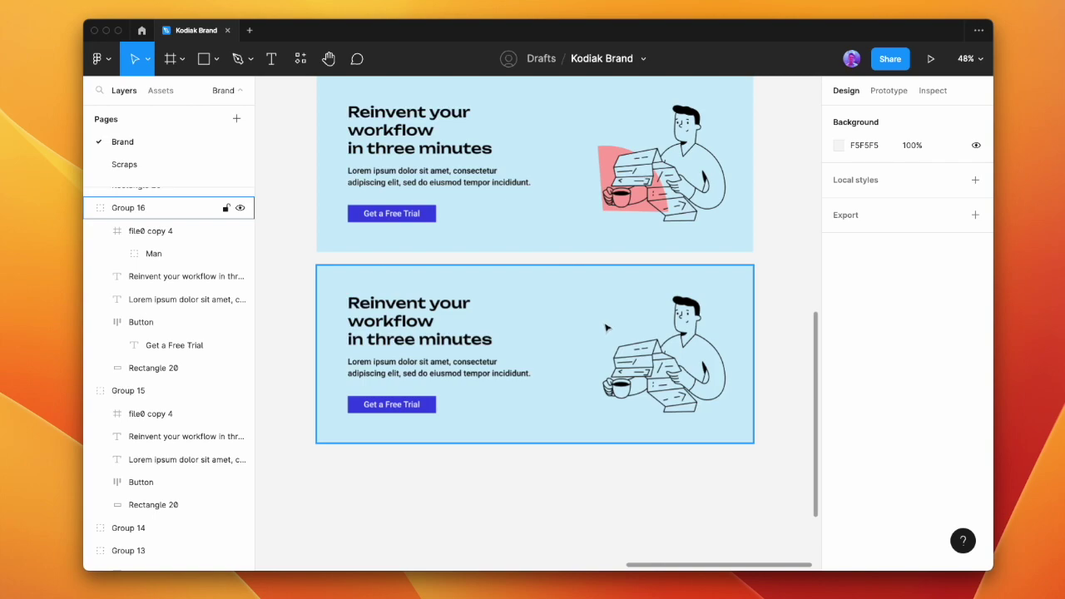
{"action": "key", "text": "r"}
{"action": "left_click_drag", "start_coordinate": [587, 285], "coordinate": [723, 423]}
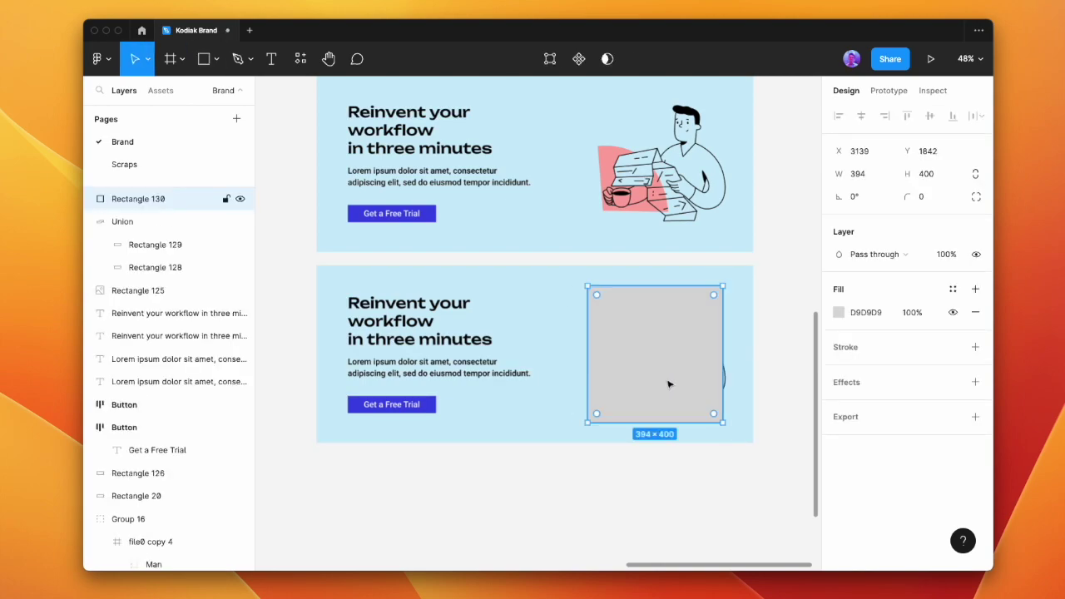
Send the rectangle behind the man illustration, in front of the banner background, and position it at X 3119, Y 1842
{"action": "key", "text": "super+["}
{"action": "key", "text": "super+["}
{"action": "key", "text": "super+["}
{"action": "key", "text": "super+["}
{"action": "key", "text": "super+["}
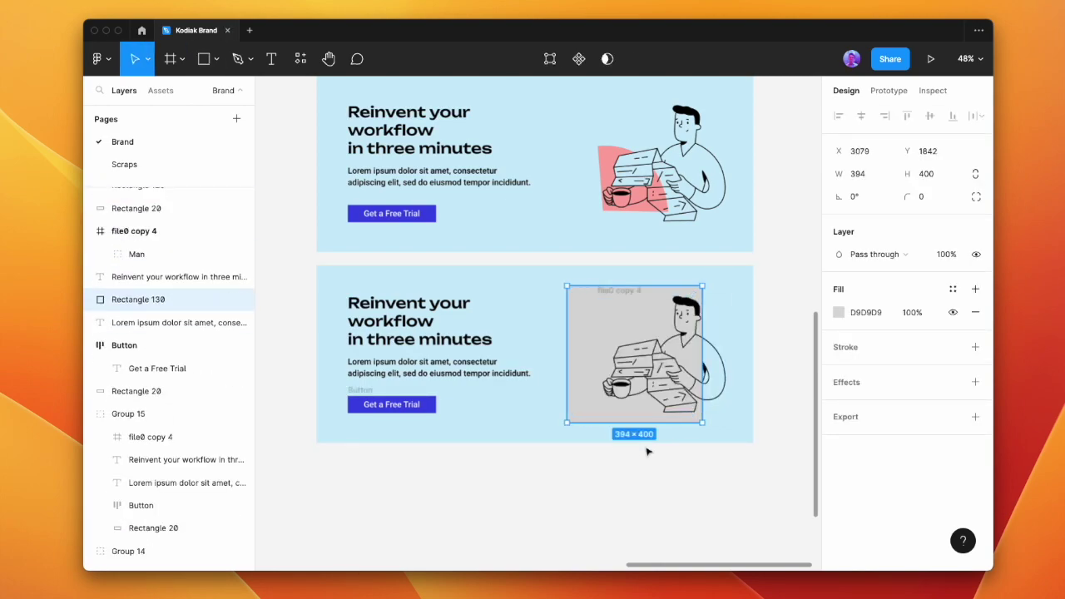
{"action": "left_click", "coordinate": [646, 452]}
{"action": "left_click", "coordinate": [583, 342]}
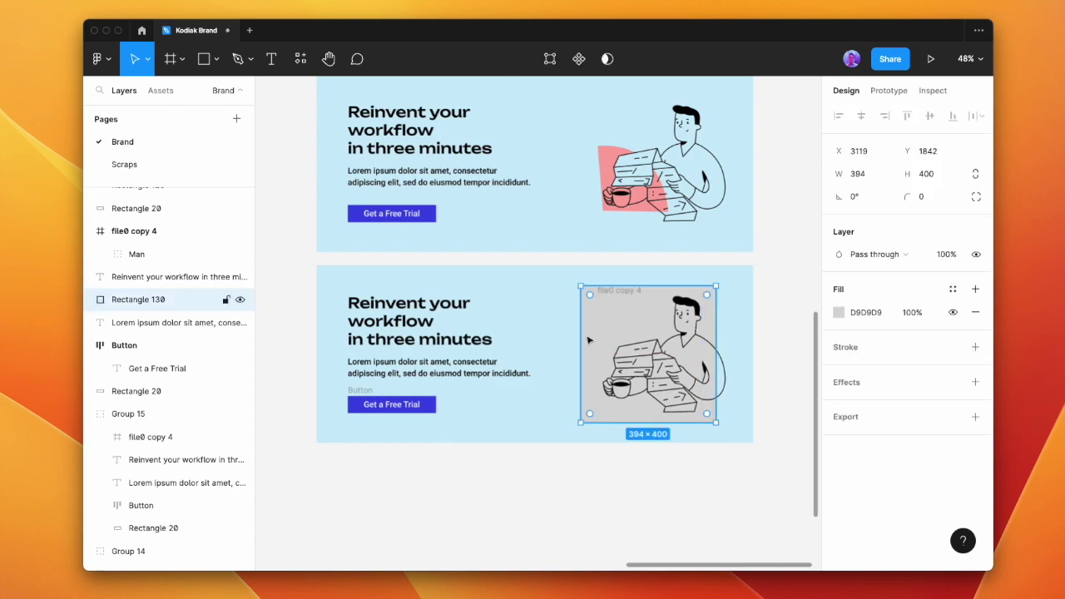
Reshape the rectangle into an irregular quadrilateral about 453.5 × 400 by moving its top-left corner inward and bottom-right corner outward
{"action": "double_click", "coordinate": [587, 290]}
{"action": "key", "text": "Escape"}
{"action": "double_click", "coordinate": [585, 292]}
{"action": "left_click_drag", "start_coordinate": [582, 287], "coordinate": [590, 296]}
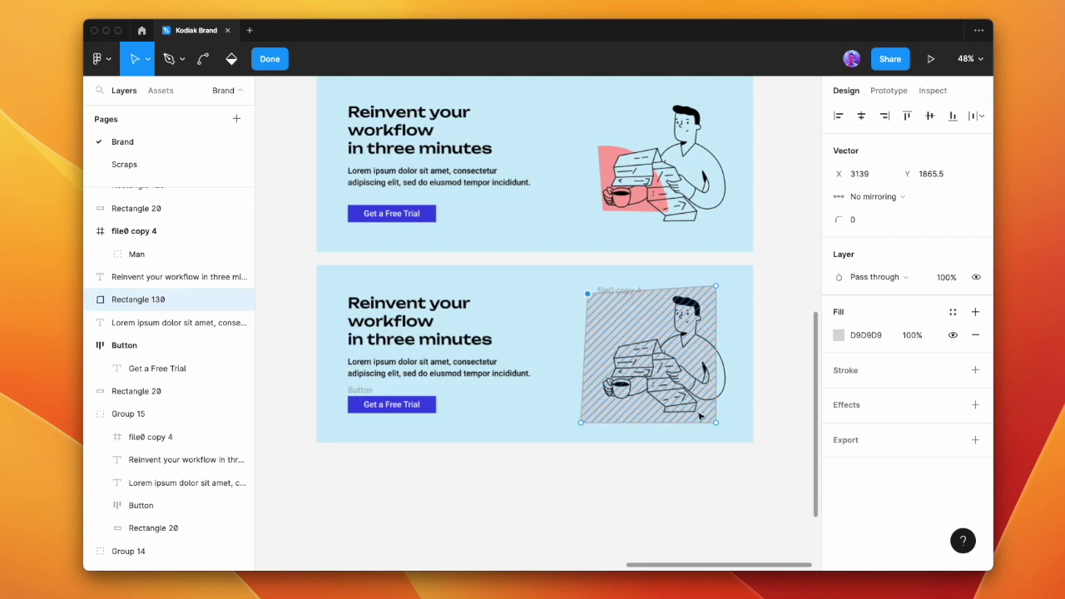
{"action": "left_click_drag", "start_coordinate": [718, 424], "coordinate": [742, 411]}
{"action": "key", "text": "Escape"}
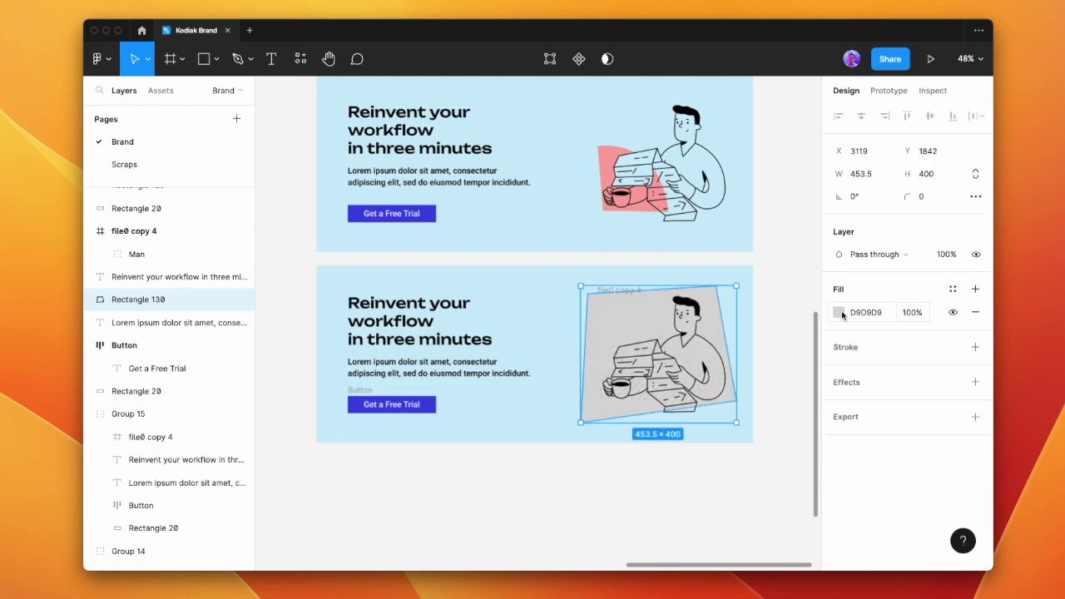
Fill the quadrilateral behind the man with the brand pink FDA8A2
{"action": "left_click", "coordinate": [839, 313]}
{"action": "left_click", "coordinate": [756, 502]}
{"action": "left_click", "coordinate": [538, 511]}
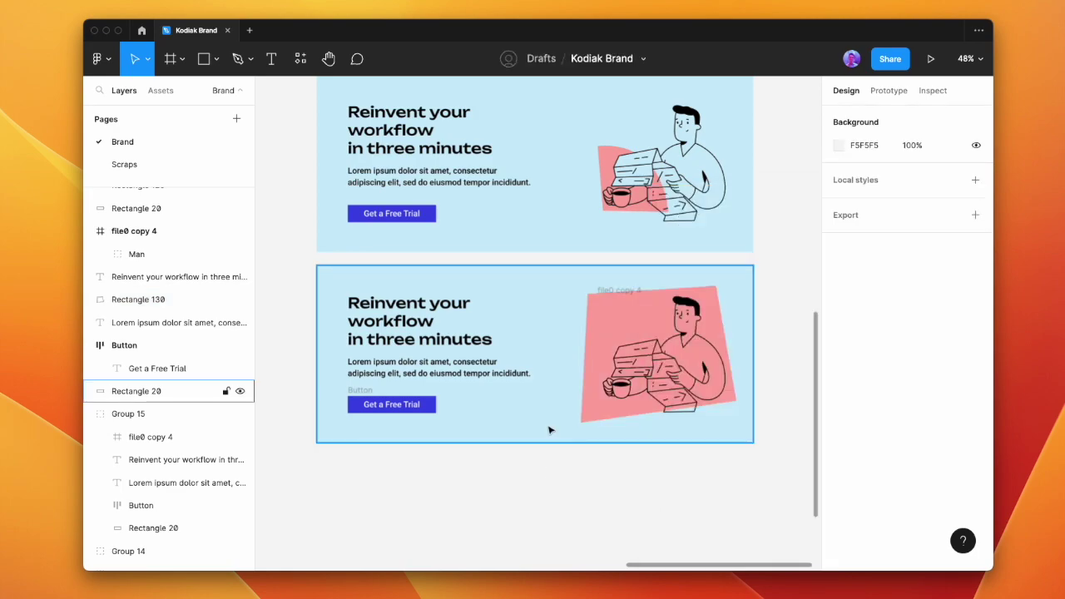
{"action": "scroll", "coordinate": [550, 430], "scroll_direction": "up", "scroll_amount": 1}
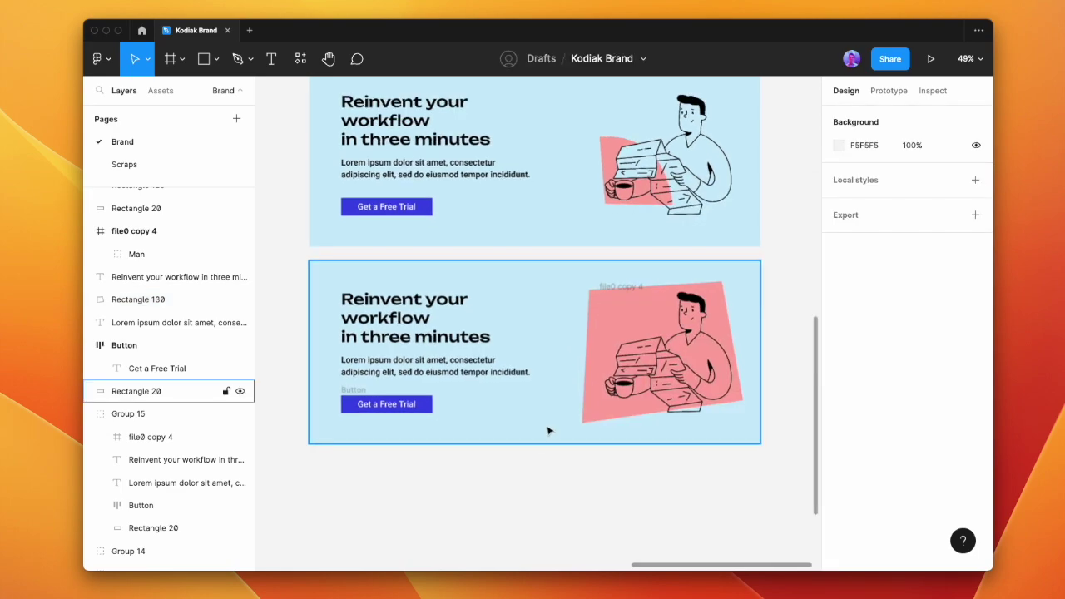
Duplicate the pink quadrilateral and resize the copy to about 407 × 63 as a highlight behind "three minutes" in the headline
{"action": "left_click", "coordinate": [595, 323]}
{"action": "key", "text": "super+d"}
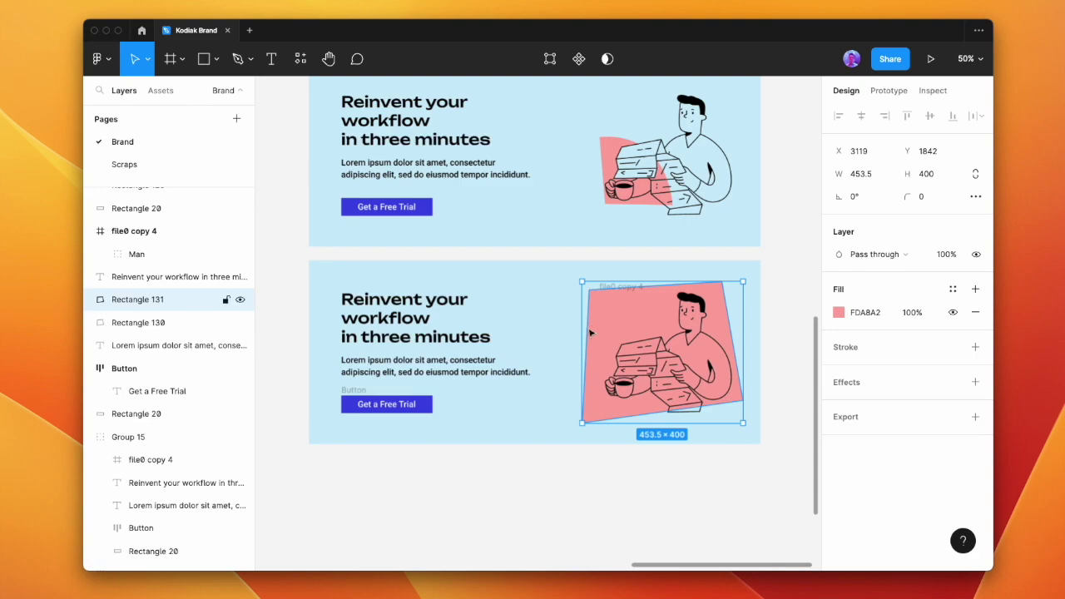
{"action": "left_click_drag", "start_coordinate": [592, 331], "coordinate": [408, 353]}
{"action": "left_click_drag", "start_coordinate": [556, 446], "coordinate": [473, 349]}
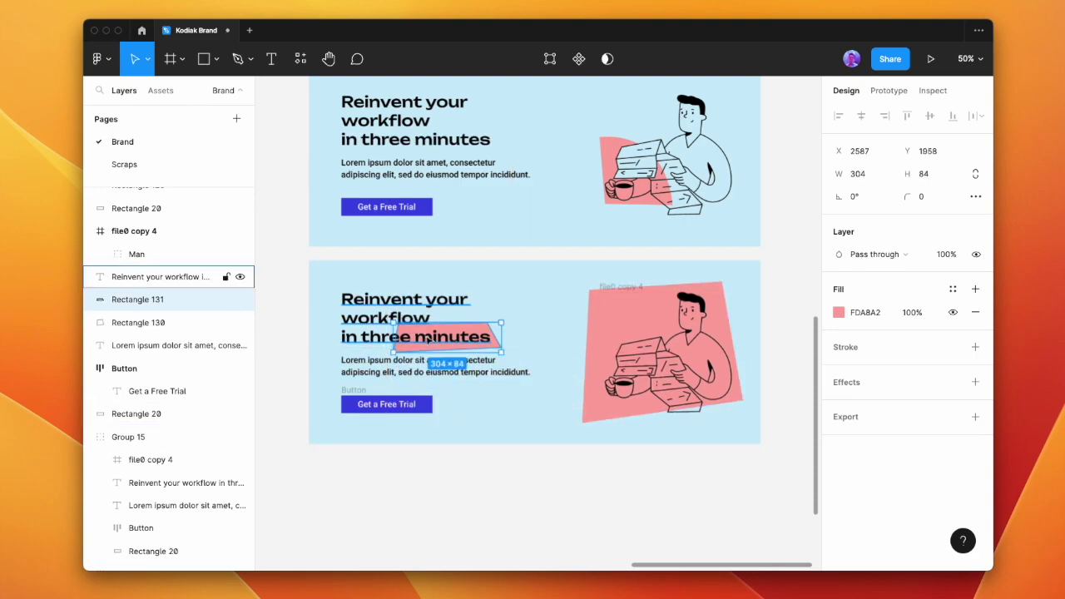
{"action": "scroll", "coordinate": [425, 334], "scroll_direction": "up", "scroll_amount": 5}
{"action": "left_click_drag", "start_coordinate": [361, 337], "coordinate": [288, 335]}
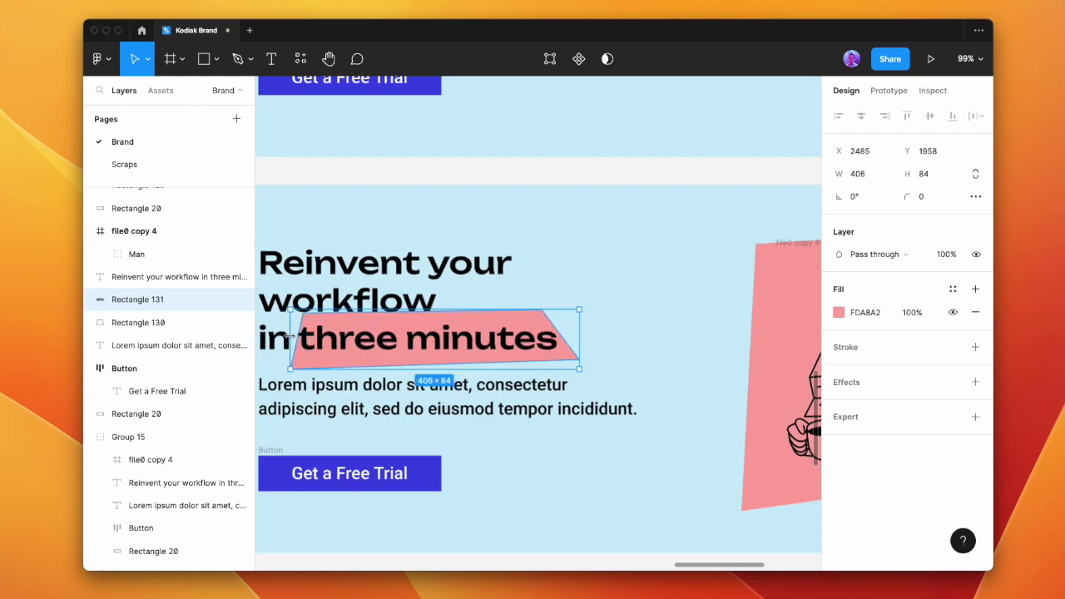
{"action": "left_click_drag", "start_coordinate": [423, 308], "coordinate": [424, 313]}
{"action": "left_click_drag", "start_coordinate": [397, 367], "coordinate": [396, 356]}
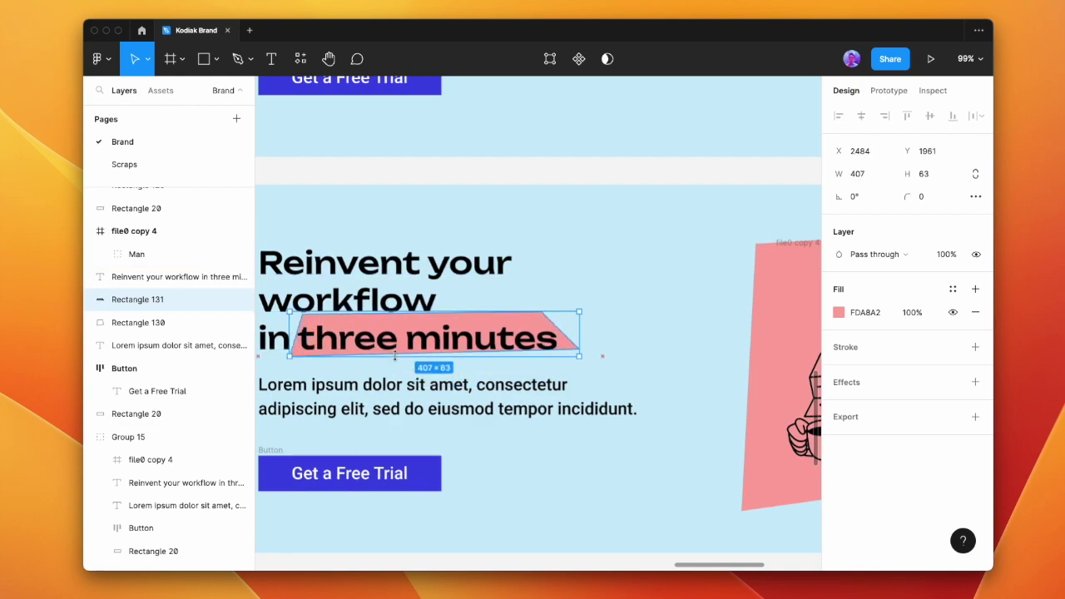
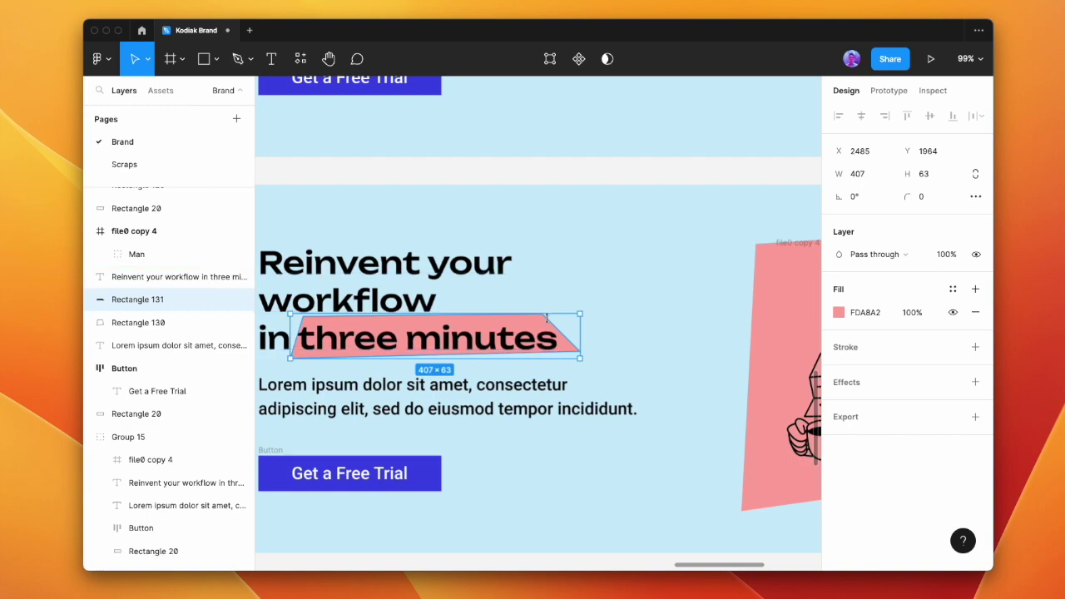
Adjust the top-right and both bottom corners of the headline highlight to fit "three minutes", about 392 × 59.8 overall
{"action": "left_click", "coordinate": [581, 349]}
{"action": "left_click", "coordinate": [581, 349]}
{"action": "double_click", "coordinate": [579, 352]}
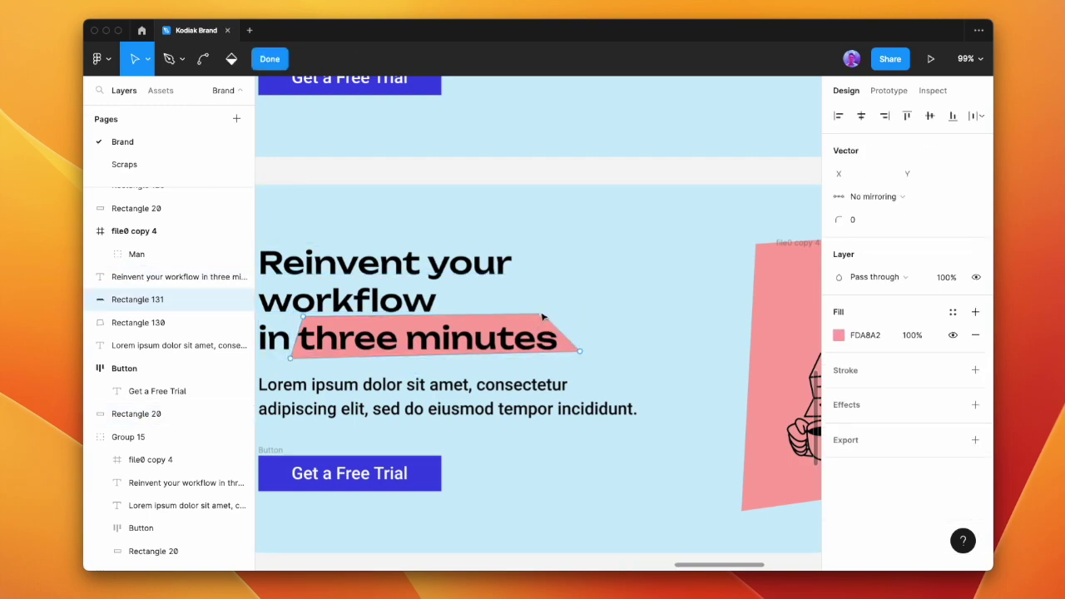
{"action": "left_click_drag", "start_coordinate": [543, 315], "coordinate": [556, 319]}
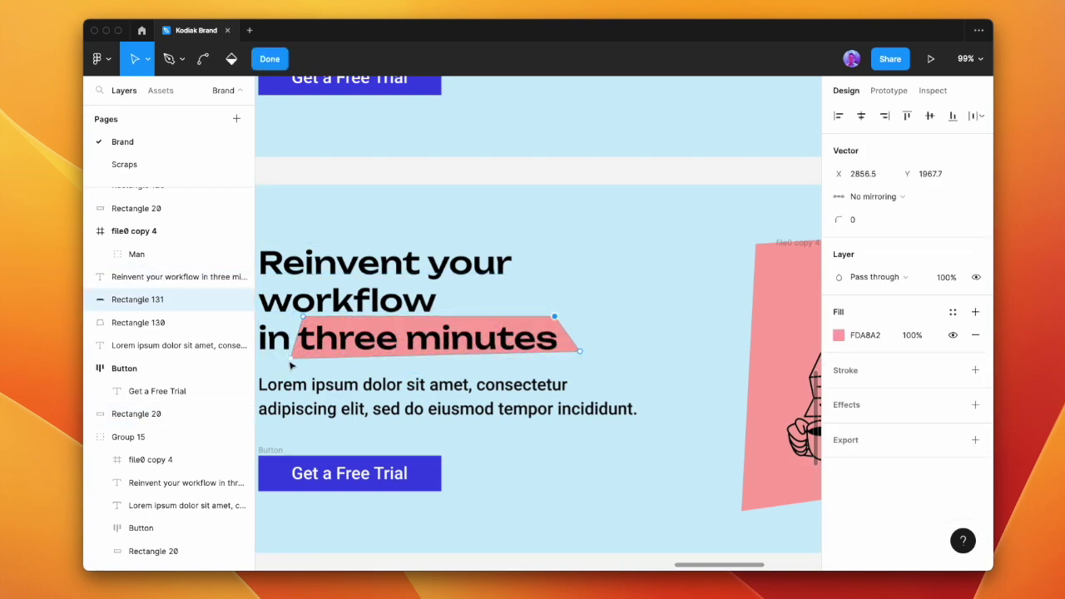
{"action": "left_click_drag", "start_coordinate": [290, 363], "coordinate": [299, 363]}
{"action": "left_click_drag", "start_coordinate": [580, 356], "coordinate": [577, 356]}
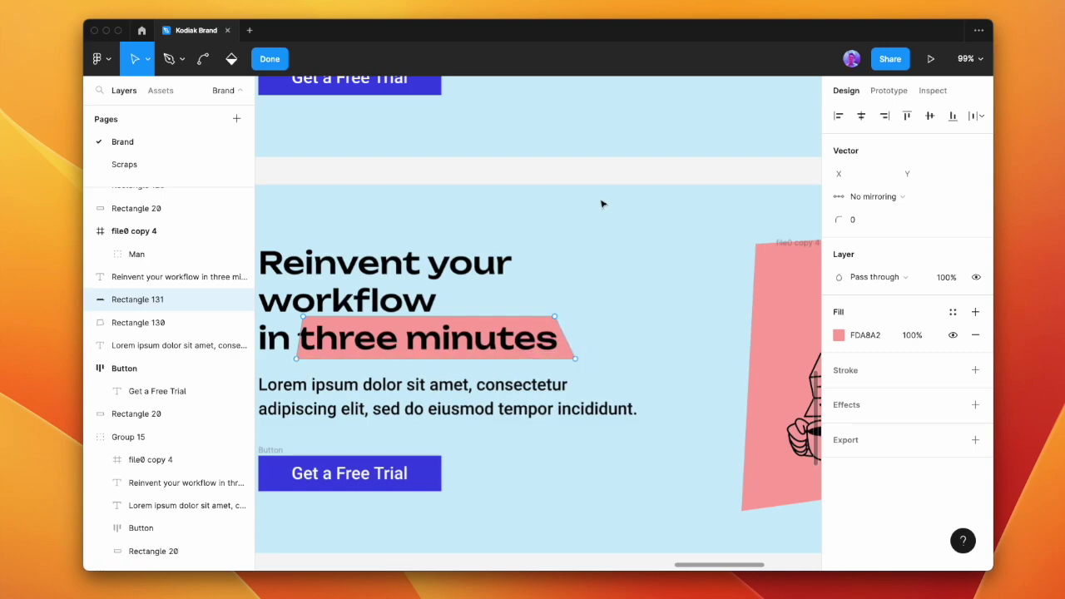
{"action": "key", "text": "Escape"}
{"action": "left_click", "coordinate": [620, 172]}
{"action": "scroll", "coordinate": [575, 319], "scroll_direction": "down", "scroll_amount": 4}
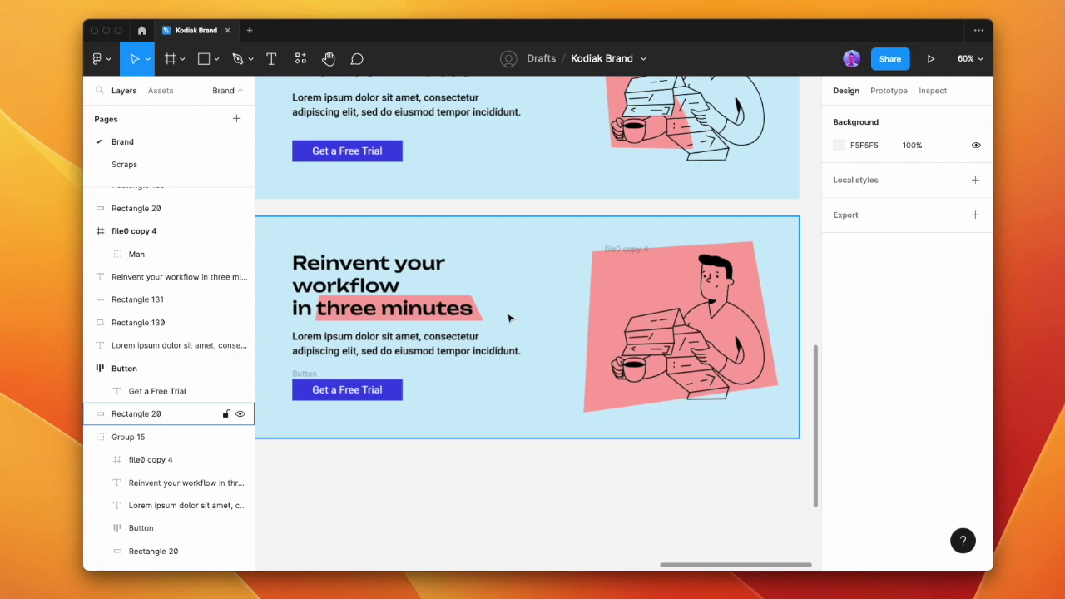
{"action": "left_click", "coordinate": [480, 322]}
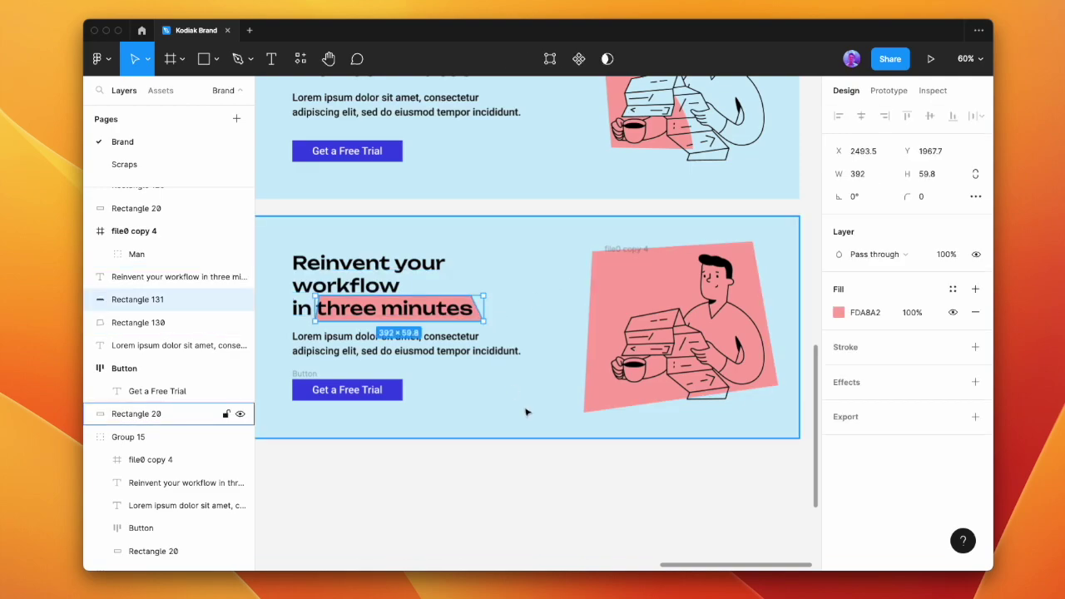
{"action": "left_click", "coordinate": [494, 449]}
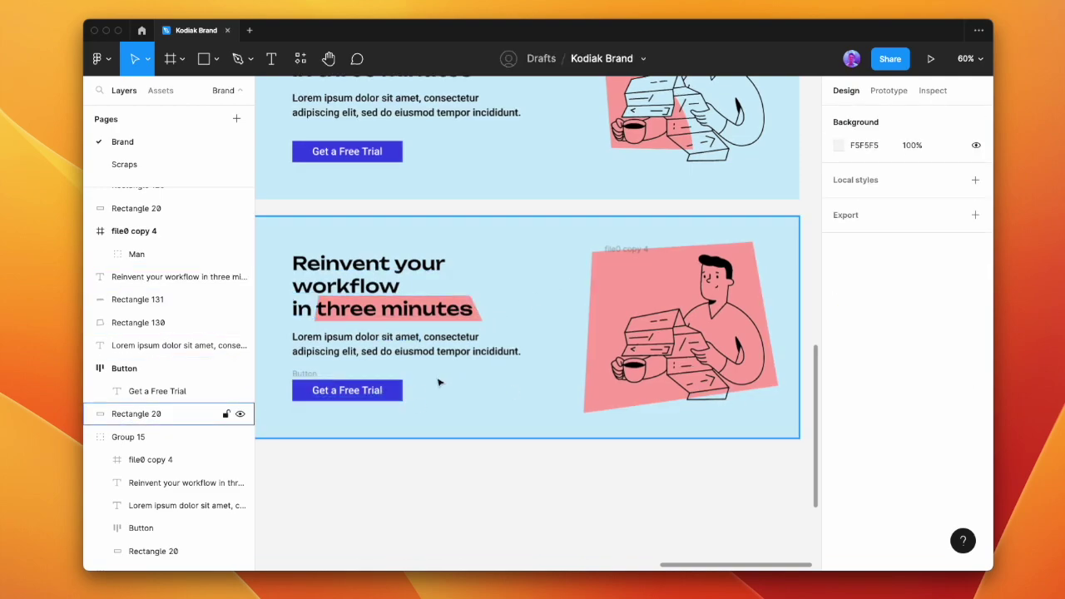
{"action": "left_click", "coordinate": [592, 283]}
{"action": "scroll", "coordinate": [593, 287], "scroll_direction": "down", "scroll_amount": 1}
{"action": "left_click", "coordinate": [635, 487]}
Place a copy of the complete second light blue banner, including its pink shapes, illustration, text and button, below it
{"action": "scroll", "coordinate": [633, 486], "scroll_direction": "down", "scroll_amount": 3}
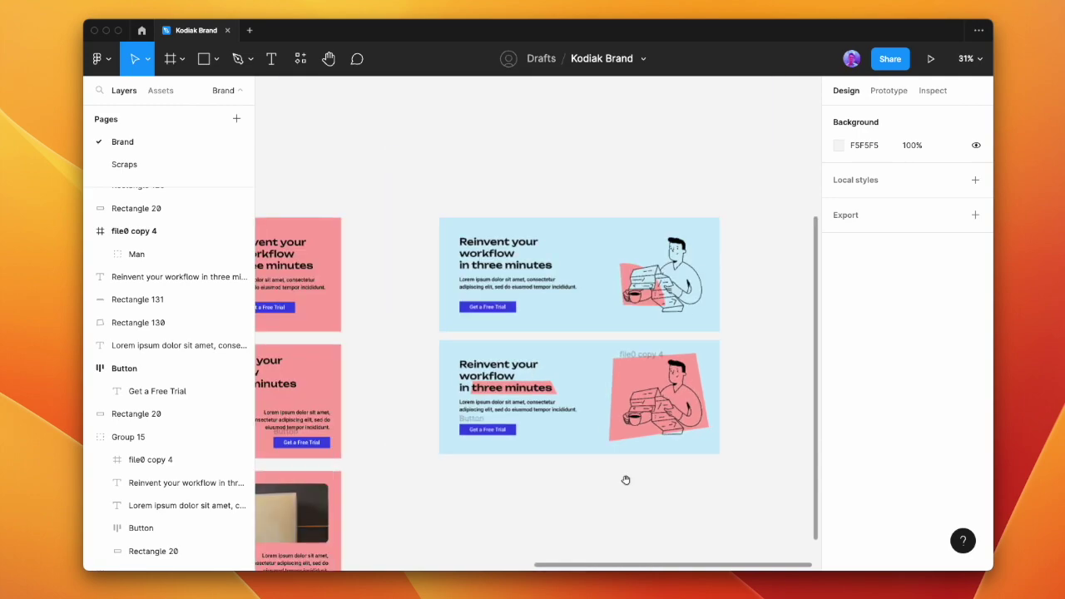
{"action": "scroll", "coordinate": [611, 378], "scroll_direction": "down", "scroll_amount": 4}
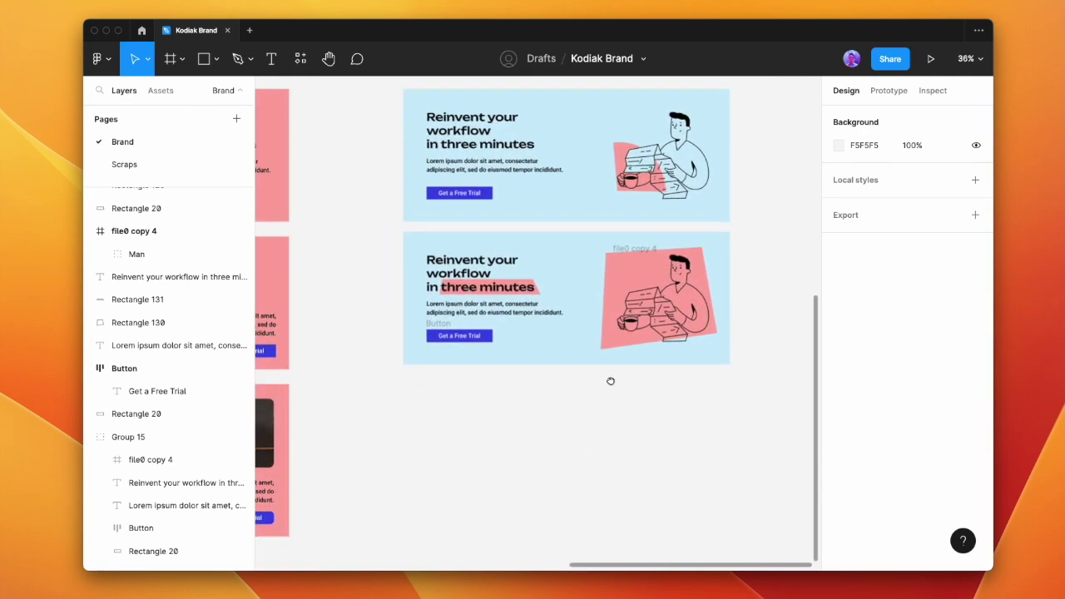
{"action": "left_click_drag", "start_coordinate": [771, 297], "coordinate": [428, 148]}
{"action": "left_click_drag", "start_coordinate": [485, 128], "coordinate": [487, 314]}
{"action": "key", "text": "super+z"}
{"action": "left_click_drag", "start_coordinate": [556, 185], "coordinate": [561, 388]}
{"action": "left_click_drag", "start_coordinate": [564, 435], "coordinate": [543, 299]}
{"action": "scroll", "coordinate": [549, 268], "scroll_direction": "up", "scroll_amount": 4}
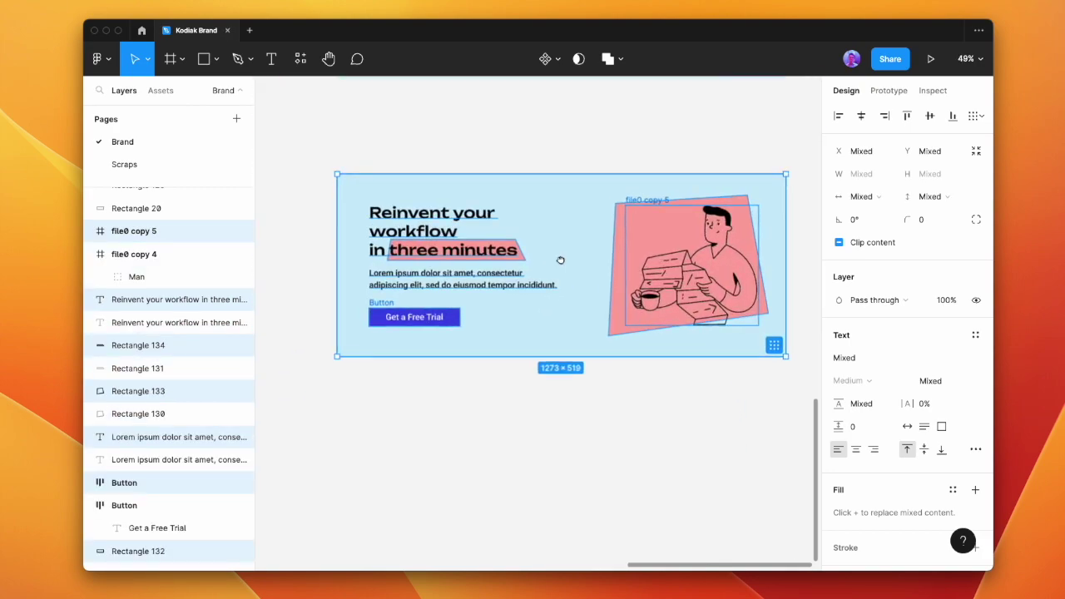
Delete the man illustration and its empty frame from the third light blue banner
{"action": "left_click", "coordinate": [563, 278]}
{"action": "left_click", "coordinate": [670, 341]}
{"action": "key", "text": "Delete"}
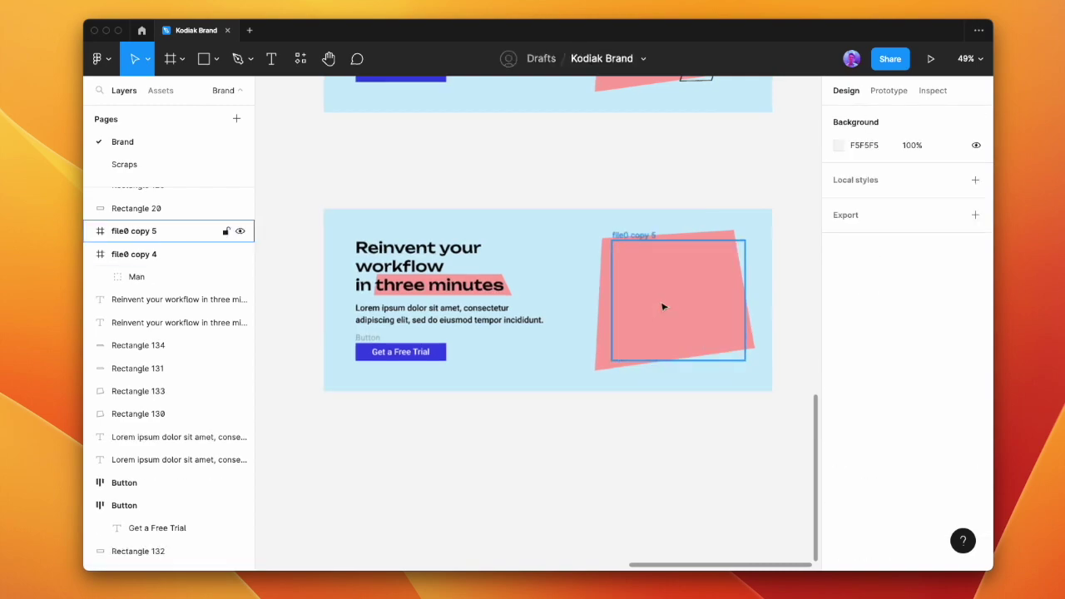
{"action": "left_click", "coordinate": [630, 268]}
{"action": "key", "text": "Delete"}
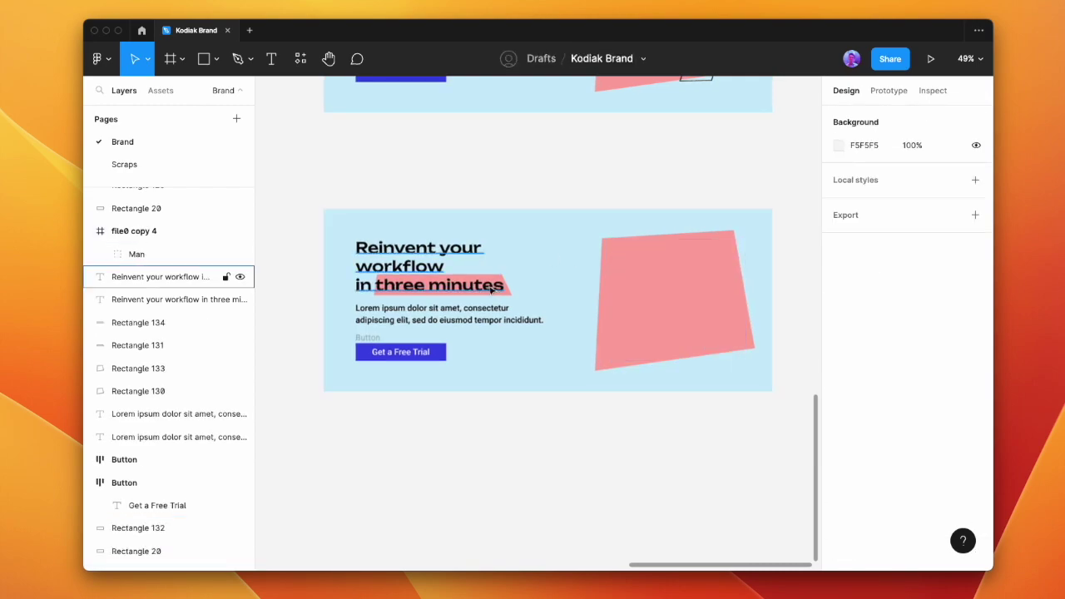
Centre-align the third banner's headline, body text and button on each other, centre the text, and move them to the banner's middle
{"action": "left_click", "coordinate": [491, 289]}
{"action": "left_click", "coordinate": [483, 316], "text": "shift"}
{"action": "left_click", "coordinate": [369, 337], "text": "shift"}
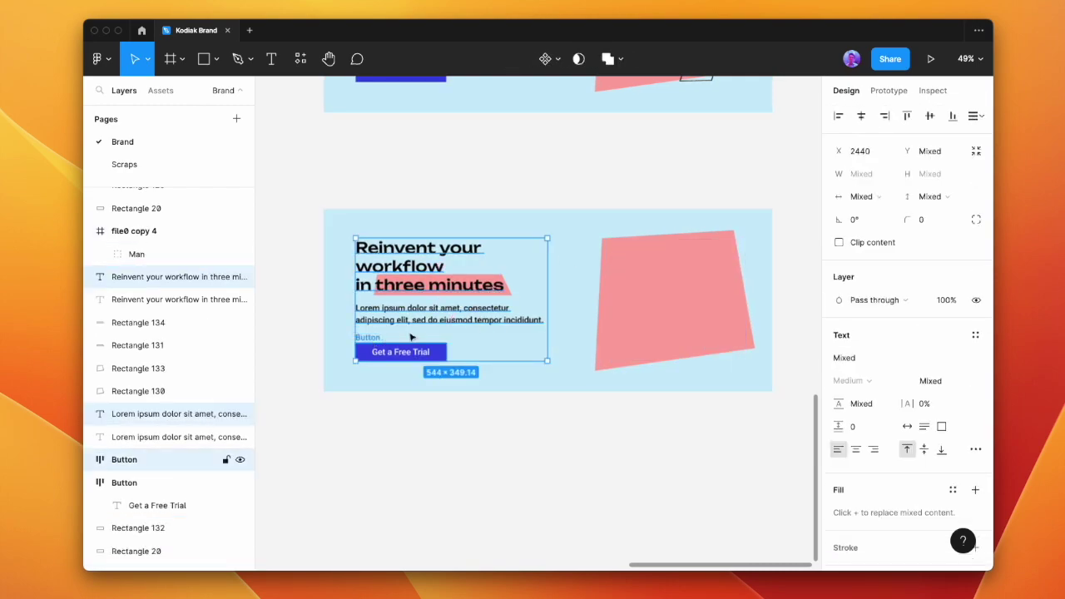
{"action": "left_click", "coordinate": [861, 116]}
{"action": "left_click", "coordinate": [856, 449]}
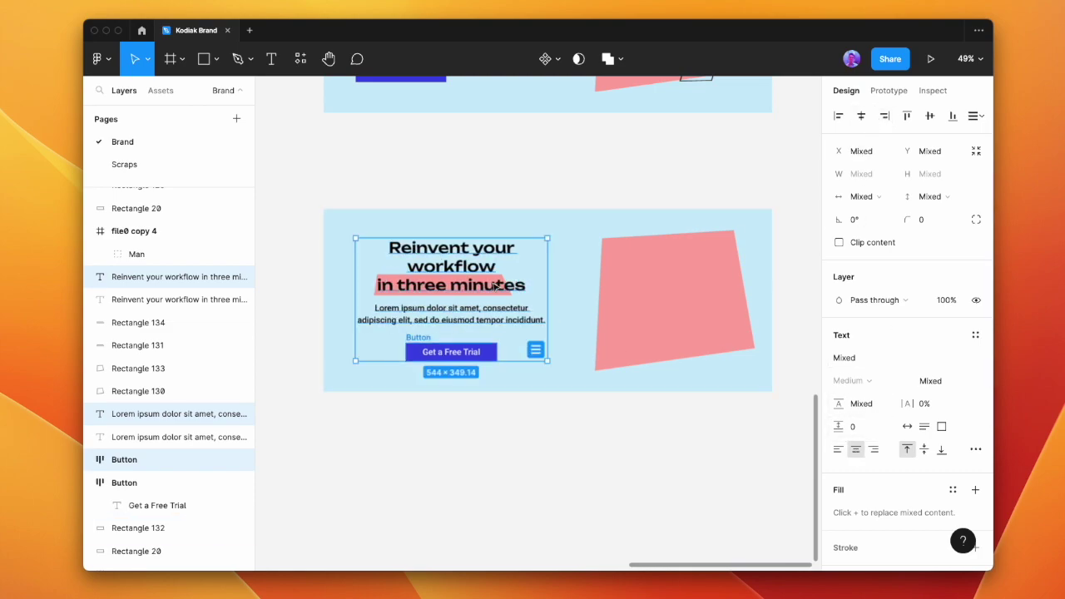
{"action": "left_click_drag", "start_coordinate": [488, 285], "coordinate": [595, 285]}
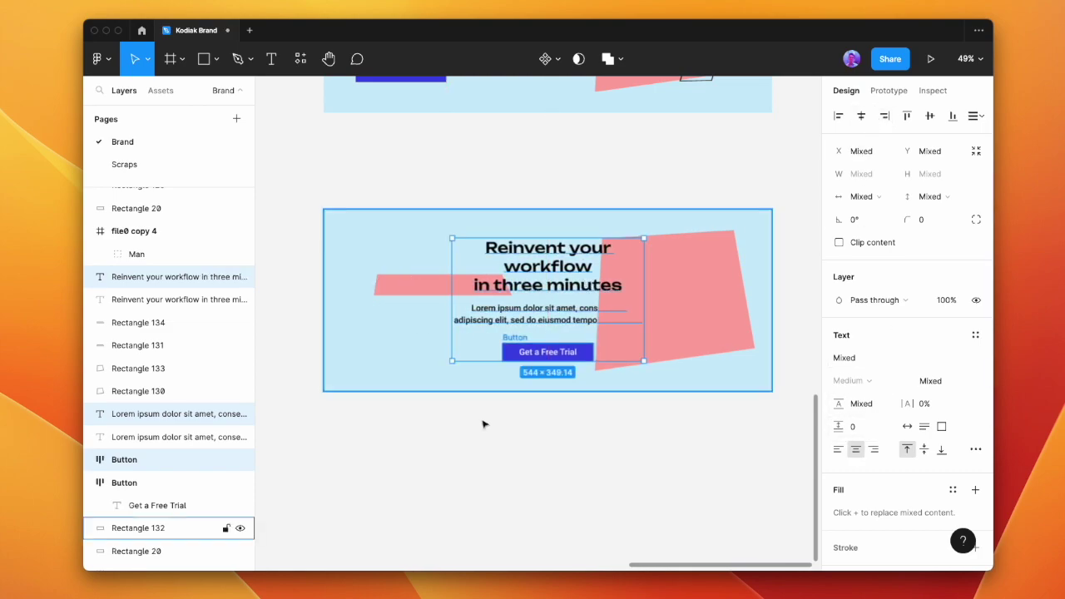
{"action": "left_click", "coordinate": [473, 426]}
Recolour the third banner's background with the button's blue, 3F48E5
{"action": "scroll", "coordinate": [473, 426], "scroll_direction": "down", "scroll_amount": 3}
{"action": "left_click_drag", "start_coordinate": [389, 377], "coordinate": [534, 367]}
{"action": "left_click", "coordinate": [535, 367]}
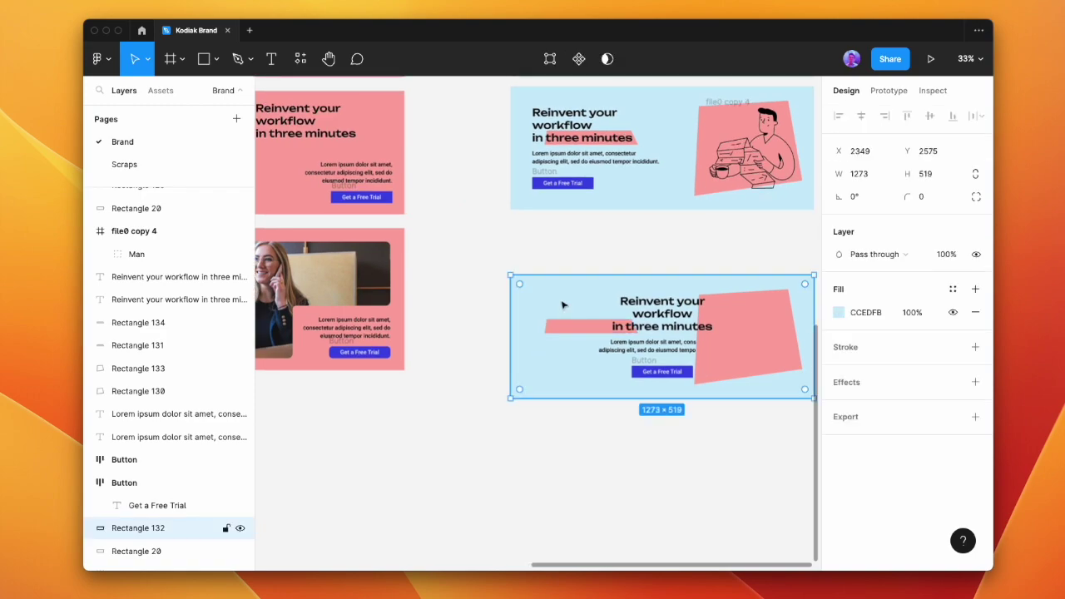
{"action": "scroll", "coordinate": [526, 281], "scroll_direction": "down", "scroll_amount": 5}
{"action": "left_click_drag", "start_coordinate": [525, 280], "coordinate": [456, 298]}
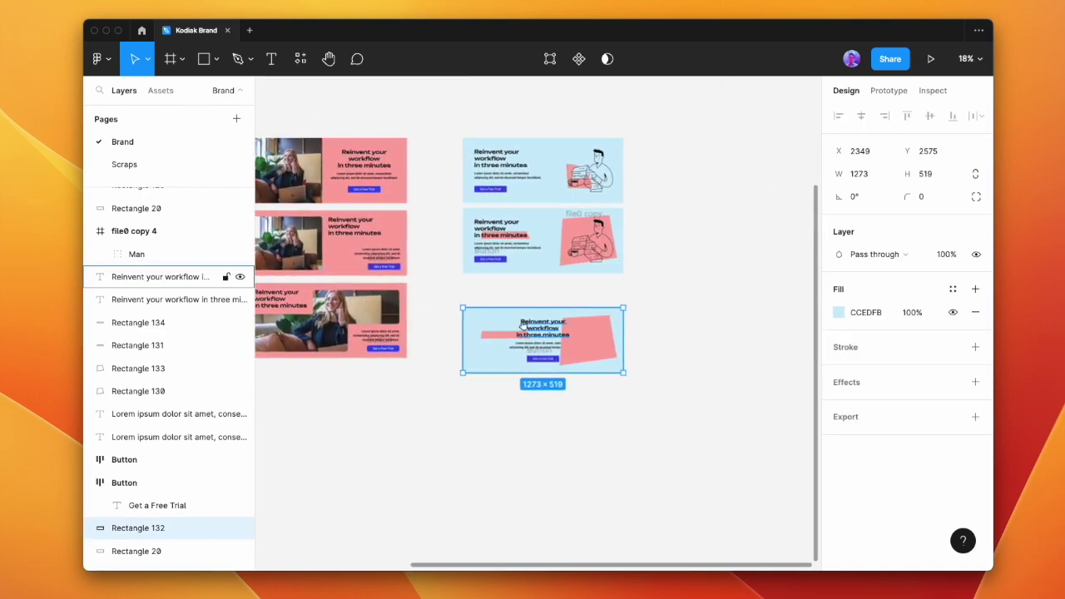
{"action": "scroll", "coordinate": [549, 341], "scroll_direction": "up", "scroll_amount": 5}
{"action": "scroll", "coordinate": [567, 338], "scroll_direction": "right", "scroll_amount": 1}
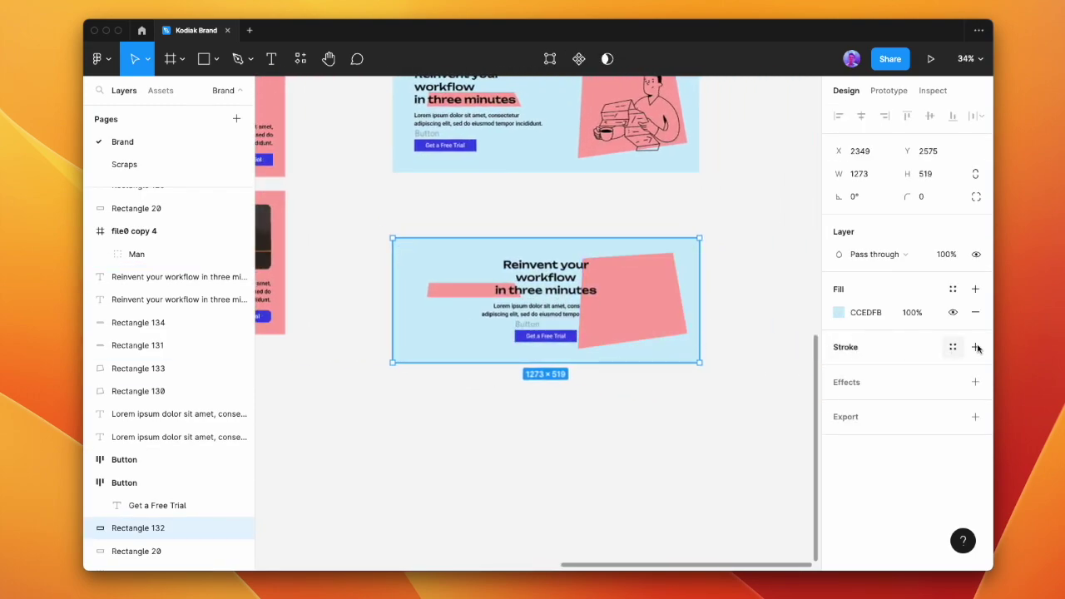
{"action": "key", "text": "i"}
{"action": "left_click", "coordinate": [570, 336]}
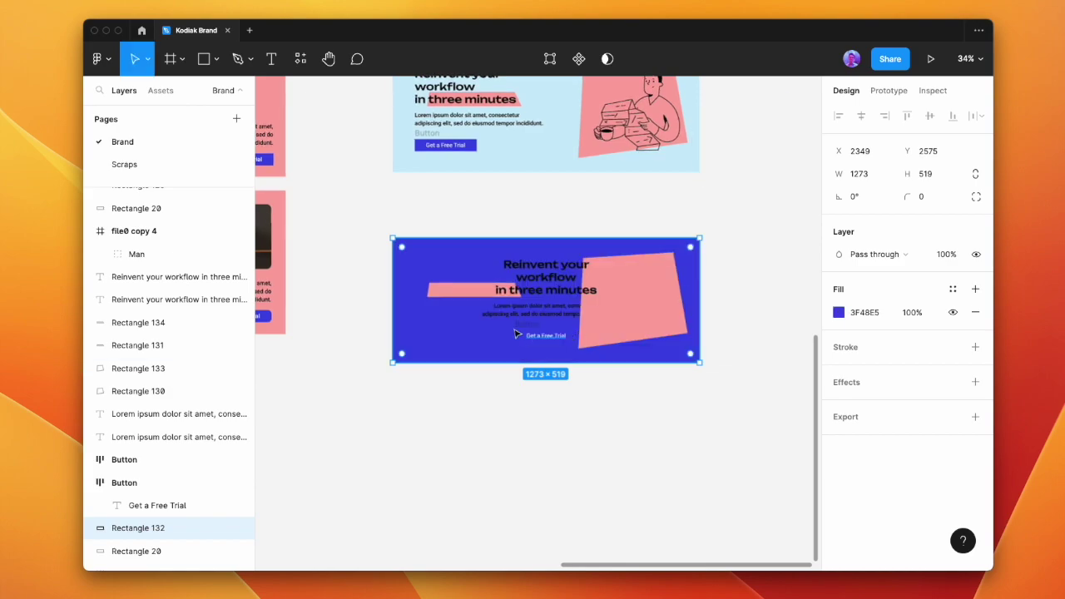
{"action": "scroll", "coordinate": [543, 345], "scroll_direction": "up", "scroll_amount": 2}
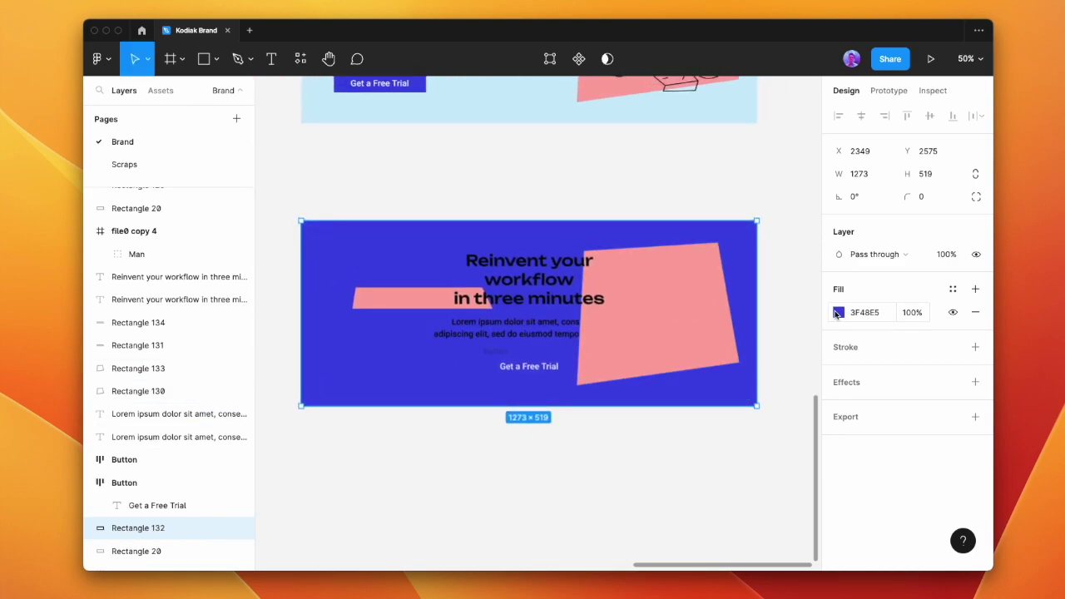
Fill the third banner's background with the dark navy document colour, 2B3A55
{"action": "left_click", "coordinate": [838, 312]}
{"action": "left_click", "coordinate": [667, 502]}
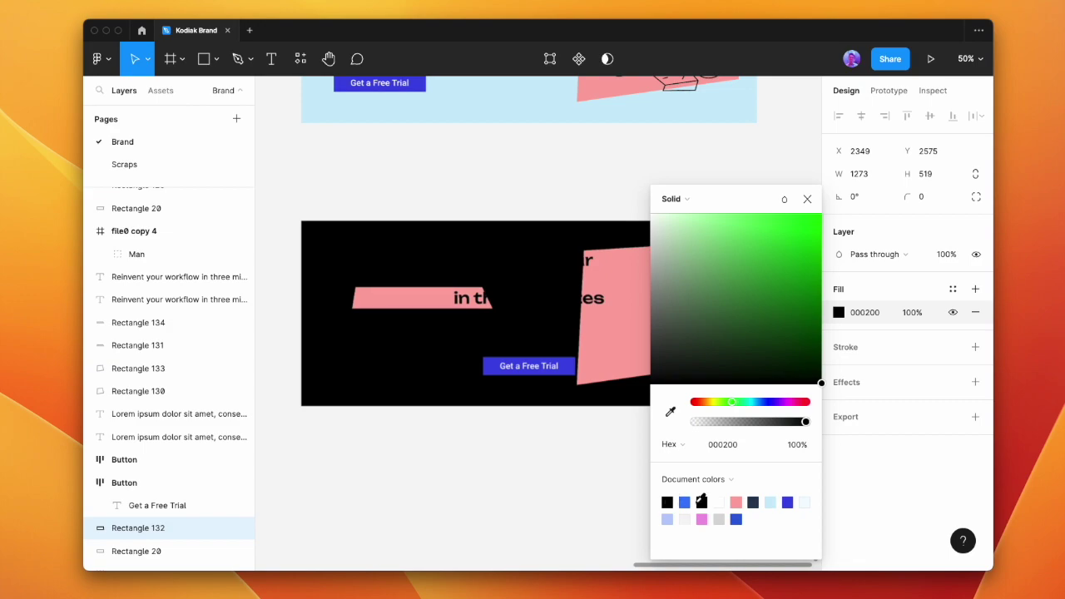
{"action": "left_click", "coordinate": [753, 502]}
{"action": "left_click", "coordinate": [592, 452]}
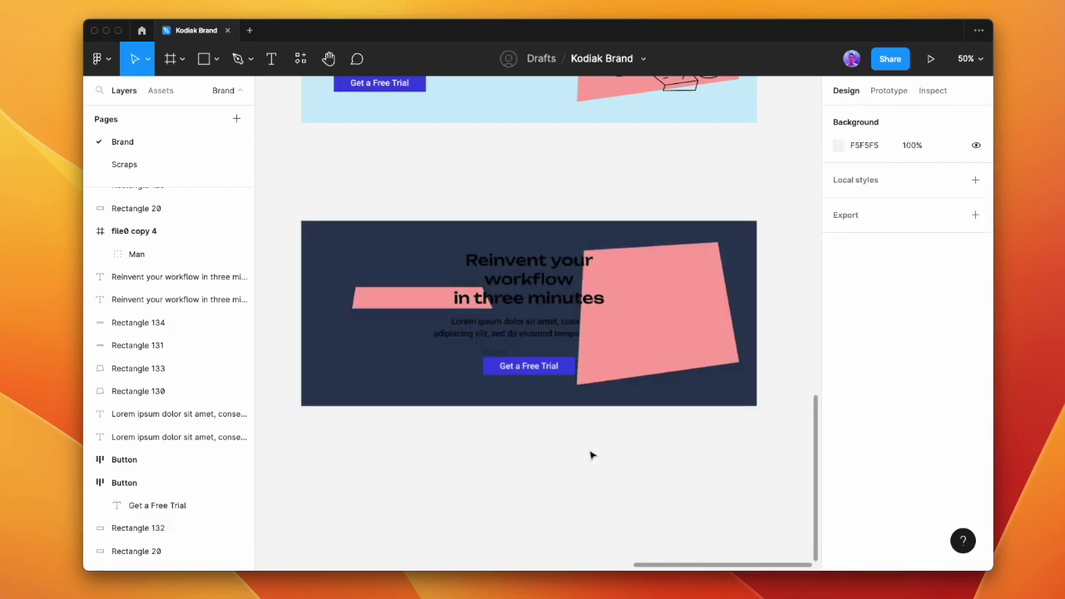
Set the fill of the dark banner's headline and body text to white, FFFFFF
{"action": "left_click", "coordinate": [533, 291]}
{"action": "left_click", "coordinate": [535, 339], "text": "shift"}
{"action": "left_click", "coordinate": [839, 526]}
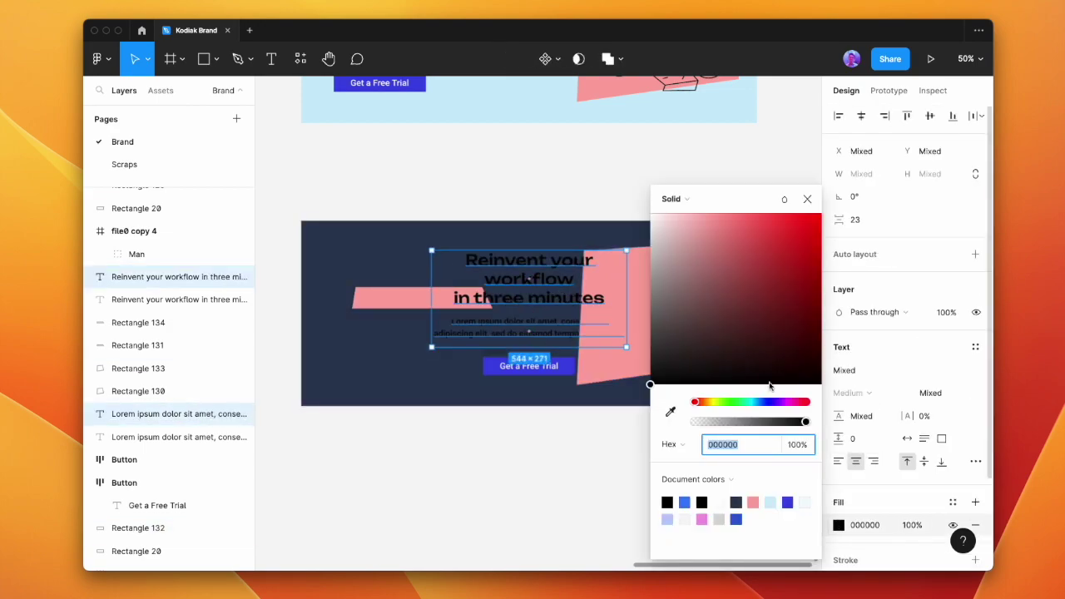
{"action": "type", "text": "ffffff"}
{"action": "key", "text": "Return"}
{"action": "left_click", "coordinate": [486, 417]}
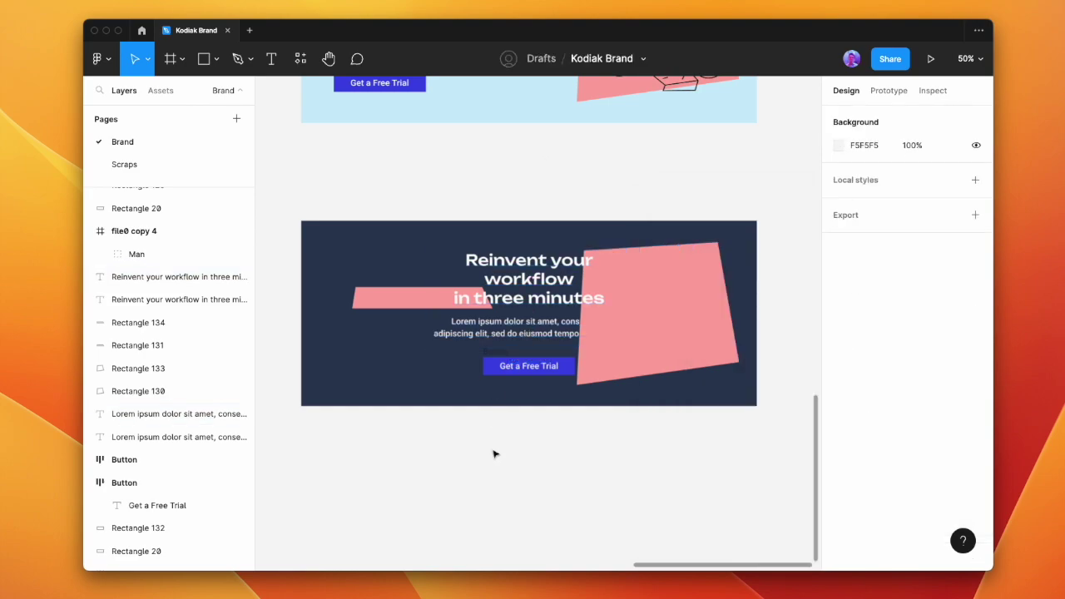
Recolour the large pink quadrilateral on the dark banner with the button's blue, 3F48E5
{"action": "left_click", "coordinate": [652, 333]}
{"action": "key", "text": "i"}
{"action": "left_click", "coordinate": [571, 367]}
Change the dark banner's Get a Free Trial button background from blue to the pink document colour
{"action": "left_click", "coordinate": [571, 369]}
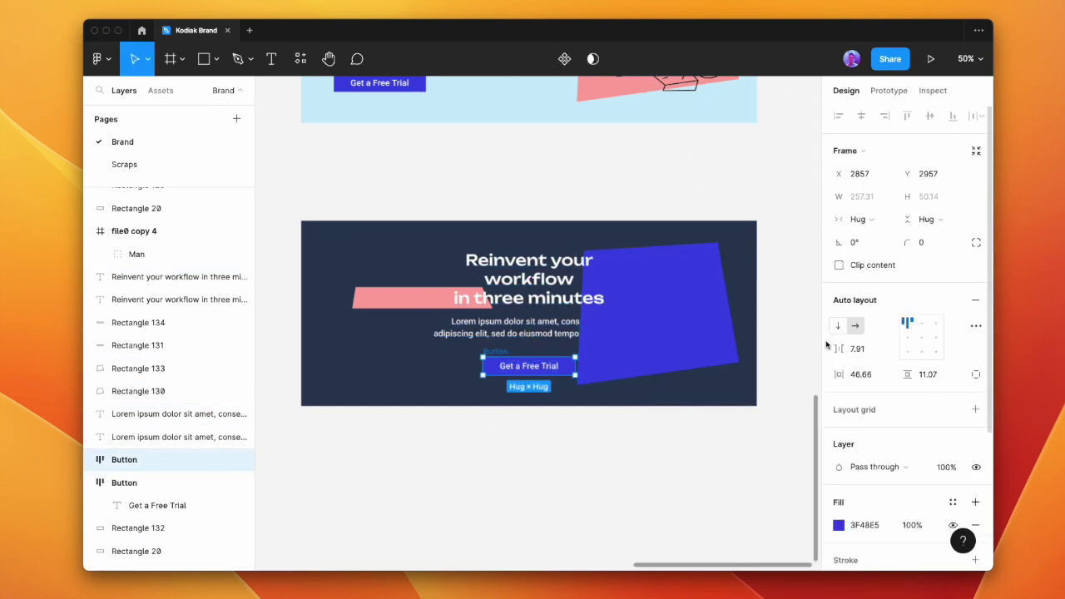
{"action": "scroll", "coordinate": [832, 350], "scroll_direction": "down", "scroll_amount": 3}
{"action": "left_click", "coordinate": [839, 425]}
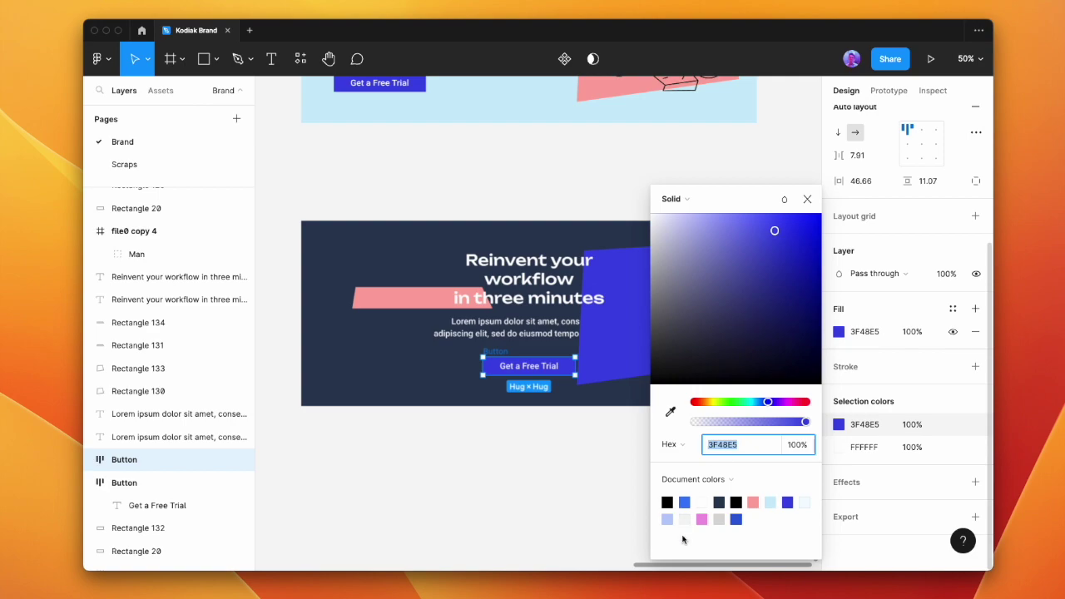
{"action": "left_click", "coordinate": [754, 502]}
{"action": "left_click", "coordinate": [542, 485]}
Recolour the dark banner's "Get a Free Trial" button label with the background's dark navy, 2B3A55
{"action": "double_click", "coordinate": [542, 364]}
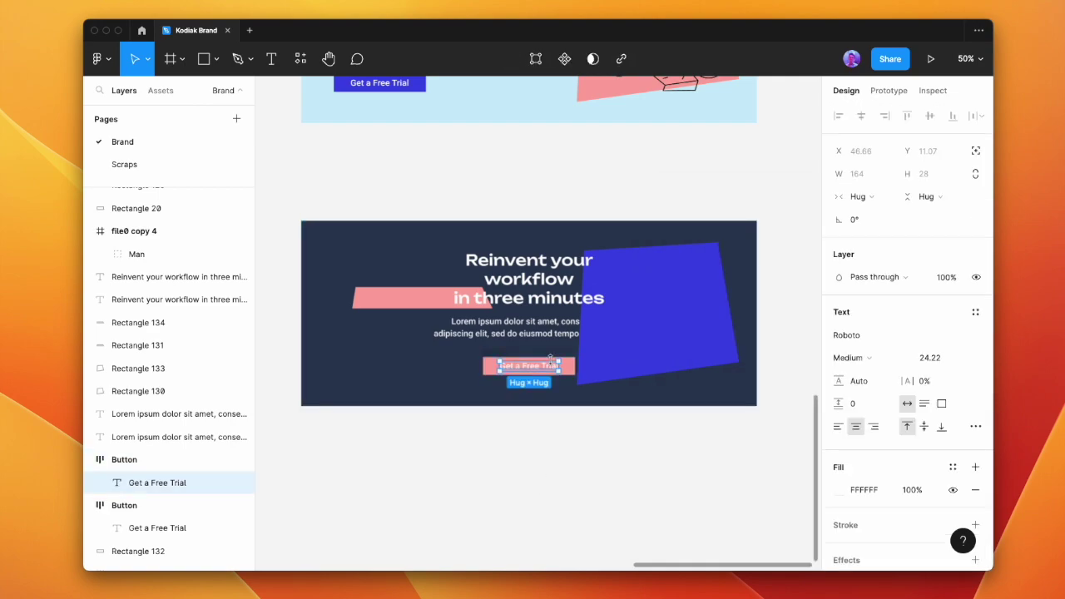
{"action": "key", "text": "i"}
{"action": "key", "text": "Escape"}
{"action": "left_click", "coordinate": [573, 447]}
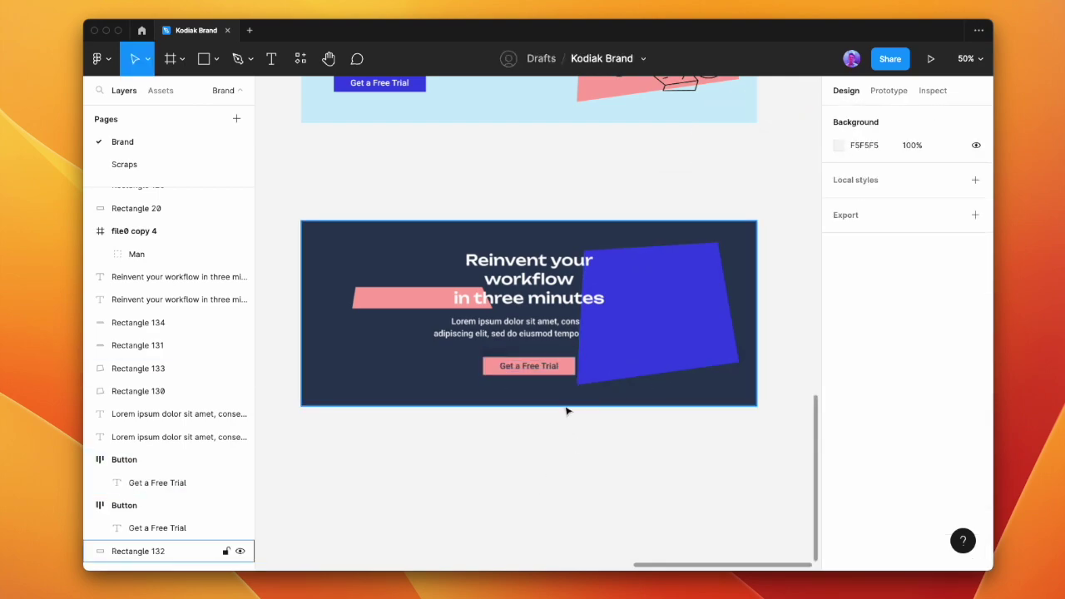
{"action": "key", "text": "super+z"}
{"action": "left_click", "coordinate": [559, 438]}
{"action": "key", "text": "ctrl+z"}
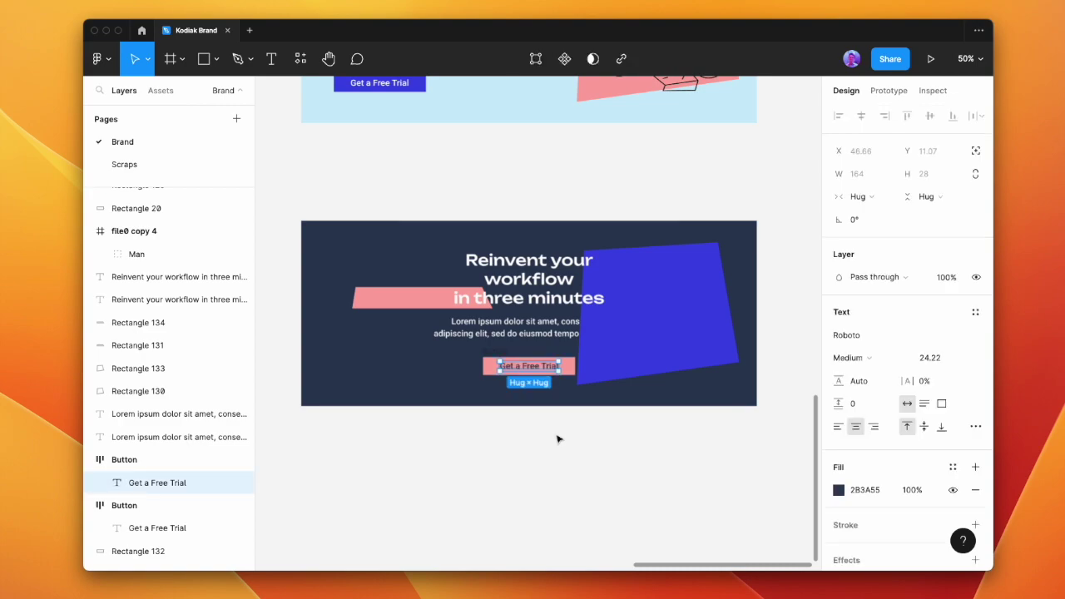
{"action": "left_click", "coordinate": [558, 439]}
Recolour the former headline highlight blue 3F48E5, enlarge it to about 392 × 180 and rotate it about 28° left of the headline
{"action": "left_click", "coordinate": [404, 302]}
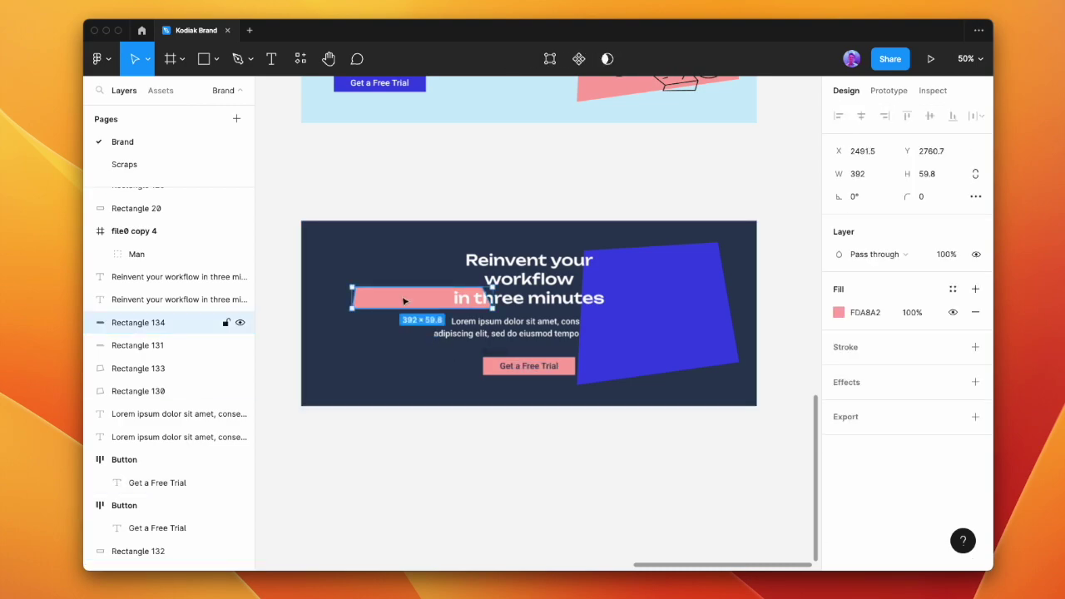
{"action": "key", "text": "i"}
{"action": "left_click", "coordinate": [632, 316]}
{"action": "left_click_drag", "start_coordinate": [433, 309], "coordinate": [389, 314]}
{"action": "left_click_drag", "start_coordinate": [468, 259], "coordinate": [445, 229]}
{"action": "left_click", "coordinate": [513, 190]}
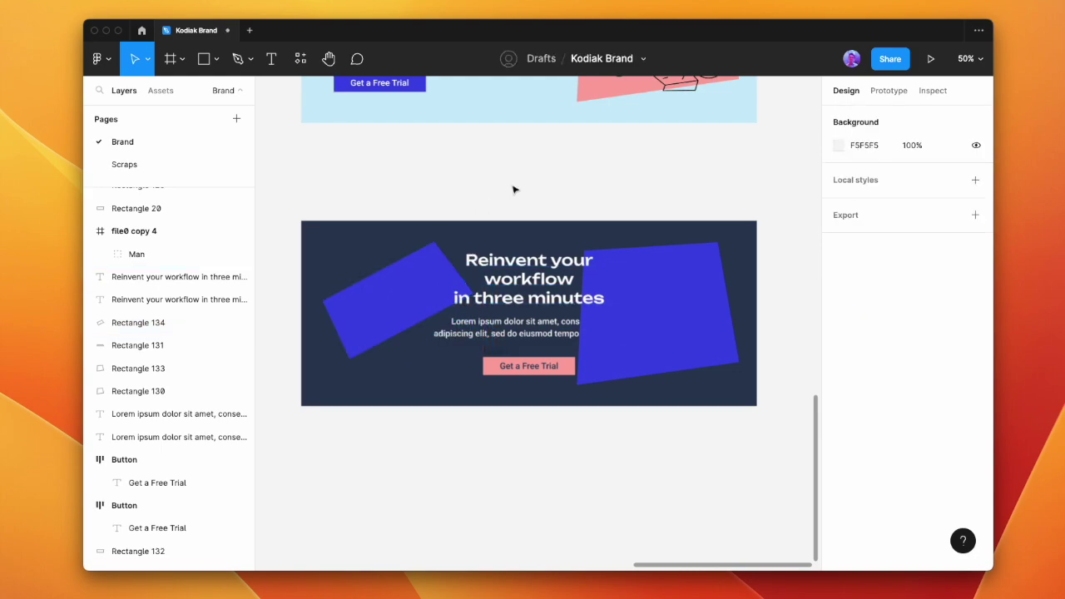
Replace the fills of both blue shapes with an inside stroke in 3F48E5 at weight 2
{"action": "left_click", "coordinate": [433, 281]}
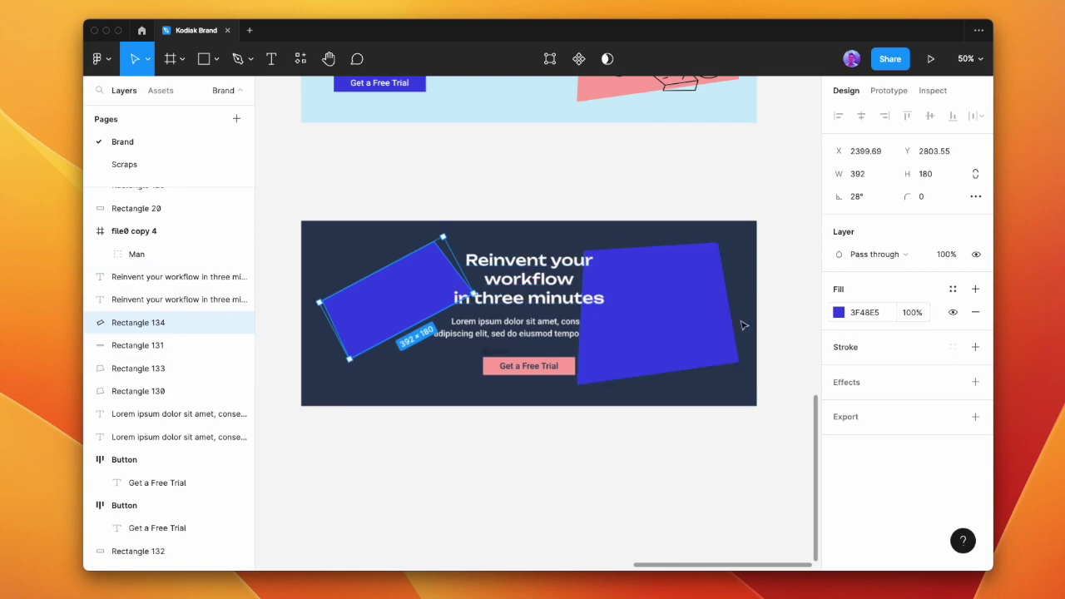
{"action": "left_click", "coordinate": [642, 326], "text": "shift"}
{"action": "left_click", "coordinate": [975, 370]}
{"action": "left_click", "coordinate": [976, 382]}
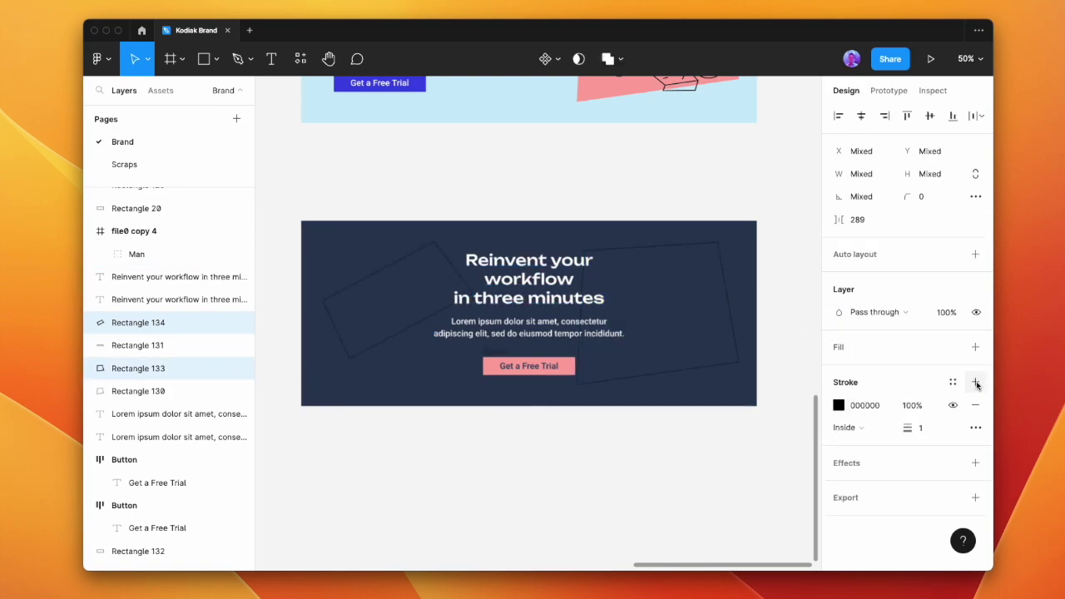
{"action": "left_click", "coordinate": [924, 428]}
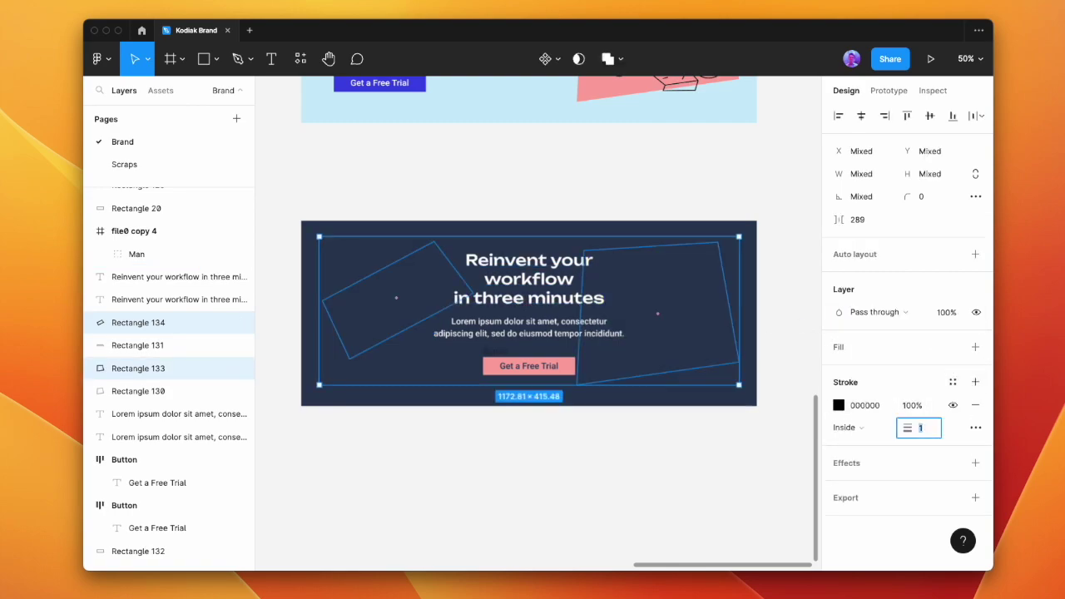
{"action": "left_click", "coordinate": [838, 406]}
{"action": "left_click", "coordinate": [788, 502]}
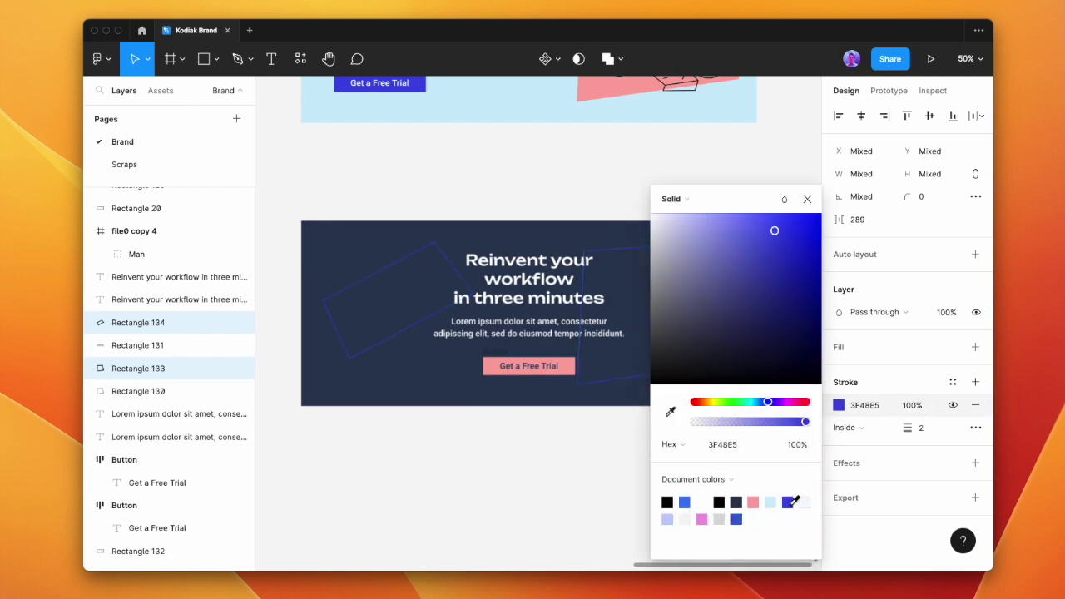
{"action": "left_click", "coordinate": [480, 479]}
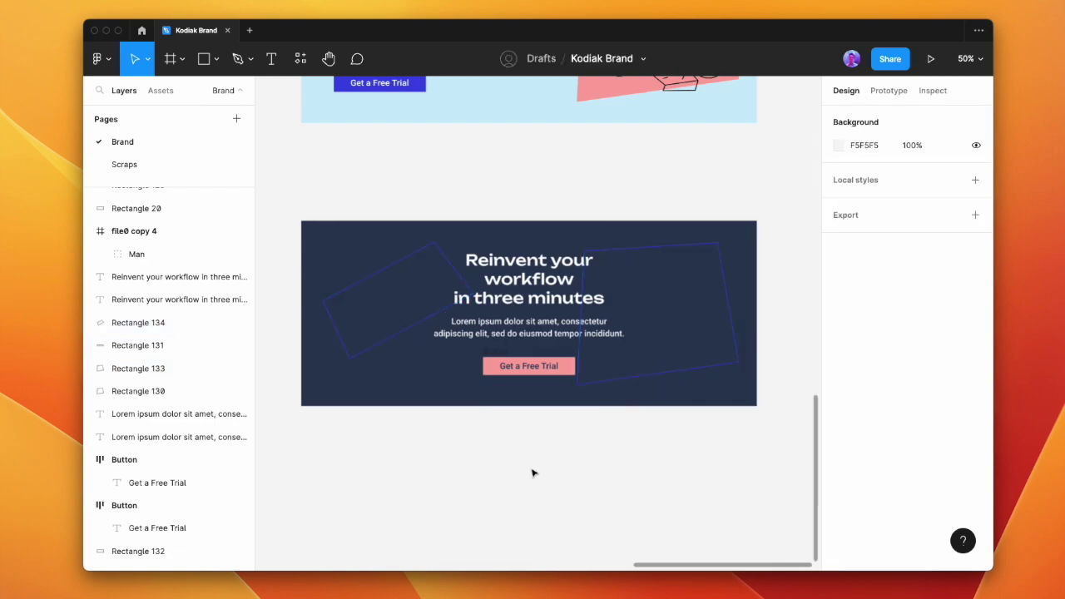
Duplicate the large blue outline twice, offsetting each copy up and to the right
{"action": "left_click", "coordinate": [626, 382]}
{"action": "left_click_drag", "start_coordinate": [666, 336], "coordinate": [704, 301]}
{"action": "key", "text": "super+z"}
{"action": "key", "text": "super+d"}
Duplicate the tilted blue outline left of the headline twice, offsetting the copies towards the banner's lower-left corner
{"action": "left_click", "coordinate": [403, 329]}
{"action": "key", "text": "super+d"}
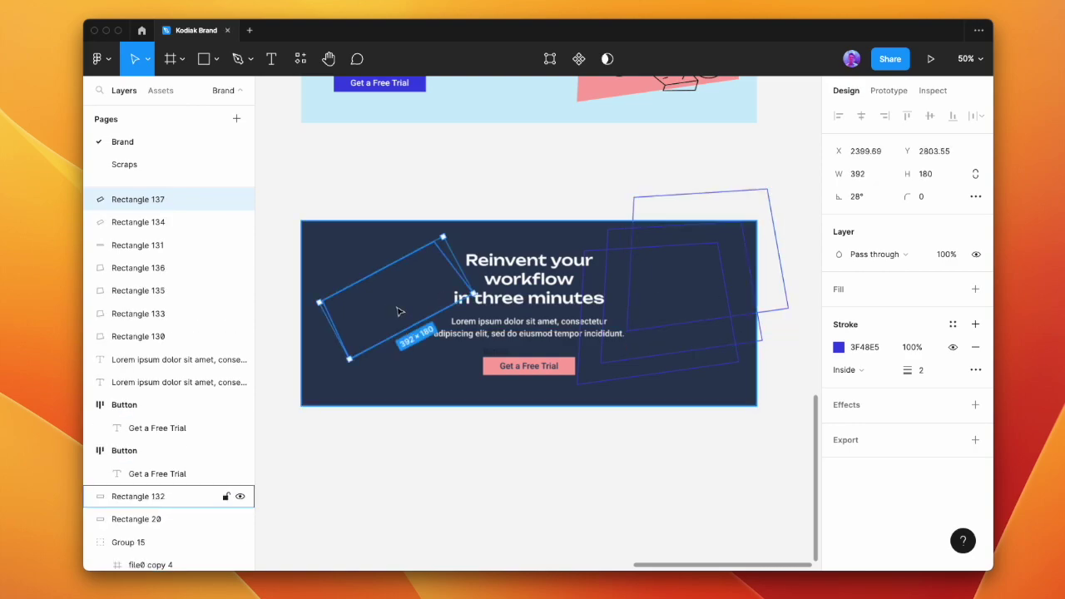
{"action": "left_click_drag", "start_coordinate": [400, 311], "coordinate": [370, 337]}
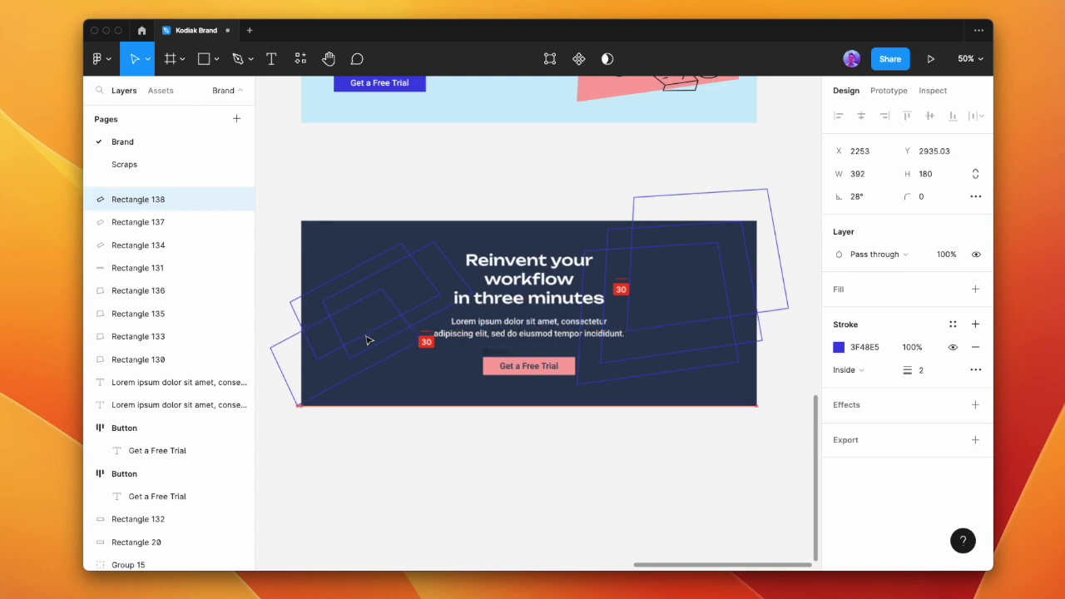
{"action": "left_click_drag", "start_coordinate": [369, 340], "coordinate": [364, 343]}
Shift the three tilted outlines further left and the three large outlines further right, away from the centred text
{"action": "left_click_drag", "start_coordinate": [425, 468], "coordinate": [340, 218]}
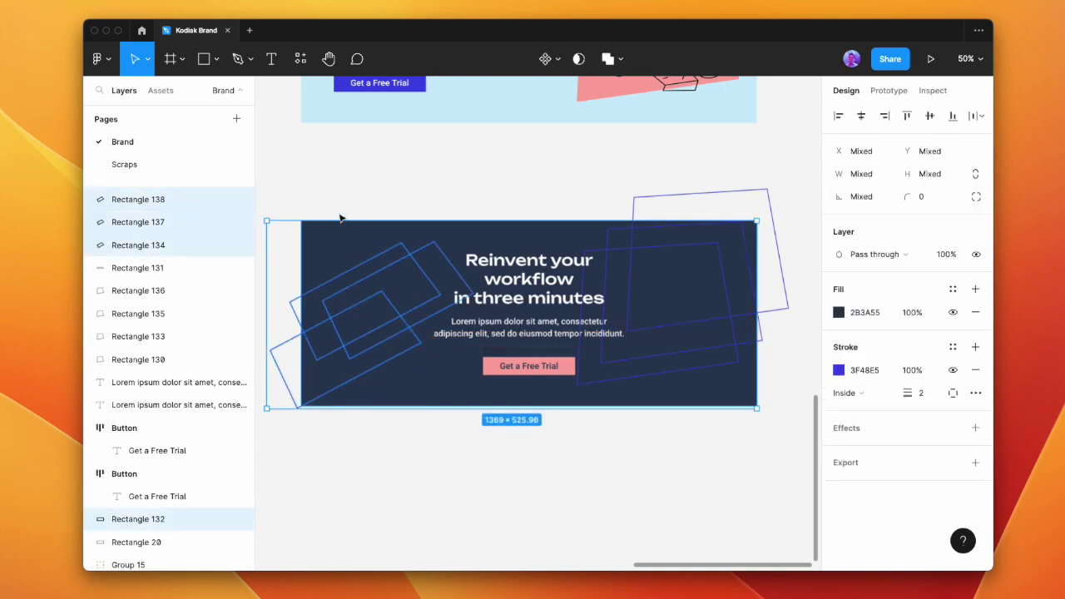
{"action": "left_click", "coordinate": [367, 245], "text": "shift"}
{"action": "key", "text": "shift+Left"}
{"action": "key", "text": "shift+Left"}
{"action": "key", "text": "shift+Left"}
{"action": "key", "text": "shift+Left"}
{"action": "key", "text": "shift+Left"}
{"action": "key", "text": "shift+Left"}
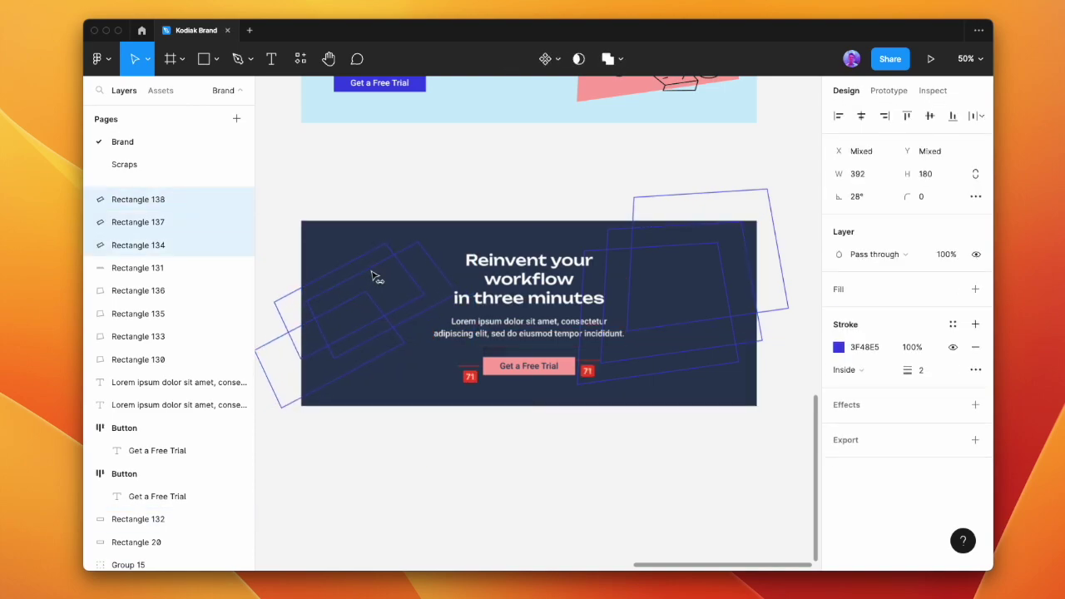
{"action": "left_click", "coordinate": [641, 455]}
{"action": "left_click_drag", "start_coordinate": [641, 455], "coordinate": [653, 262]}
{"action": "left_click", "coordinate": [540, 420]}
Bring the dark banner's headline, body text and button to the front, above the blue outlines
{"action": "left_click", "coordinate": [546, 369]}
{"action": "left_click", "coordinate": [553, 331], "text": "shift"}
{"action": "left_click", "coordinate": [546, 276], "text": "shift"}
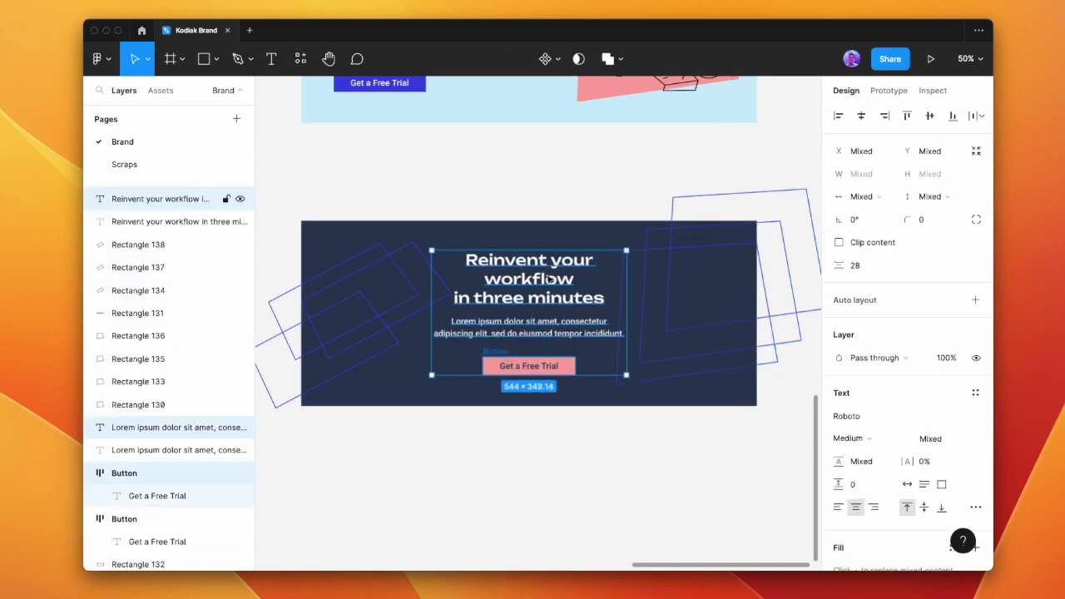
{"action": "key", "text": "alt+super+]"}
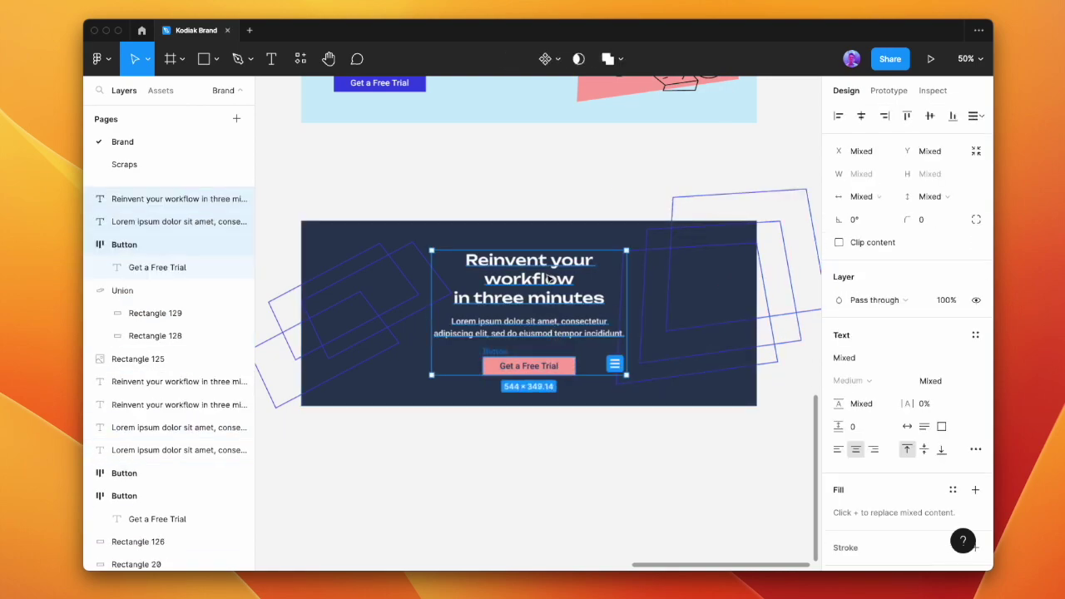
{"action": "left_click", "coordinate": [615, 215]}
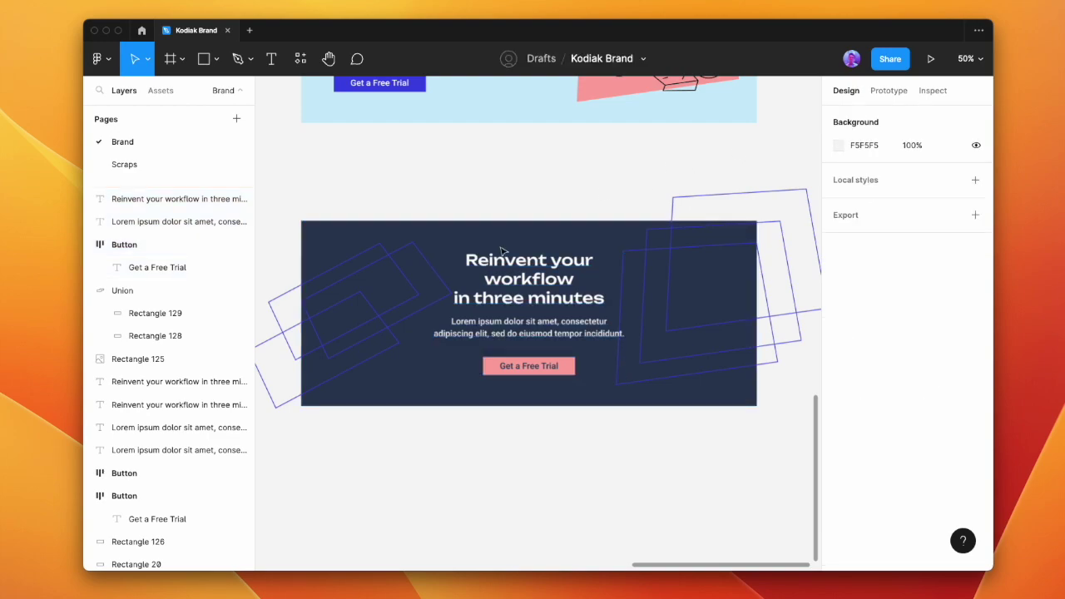
Increase the stroke weight of all six blue outlines on the dark banner
{"action": "left_click", "coordinate": [409, 308]}
{"action": "left_click_drag", "start_coordinate": [692, 451], "coordinate": [653, 285]}
{"action": "left_click_drag", "start_coordinate": [325, 209], "coordinate": [326, 361]}
{"action": "key", "text": "super+z"}
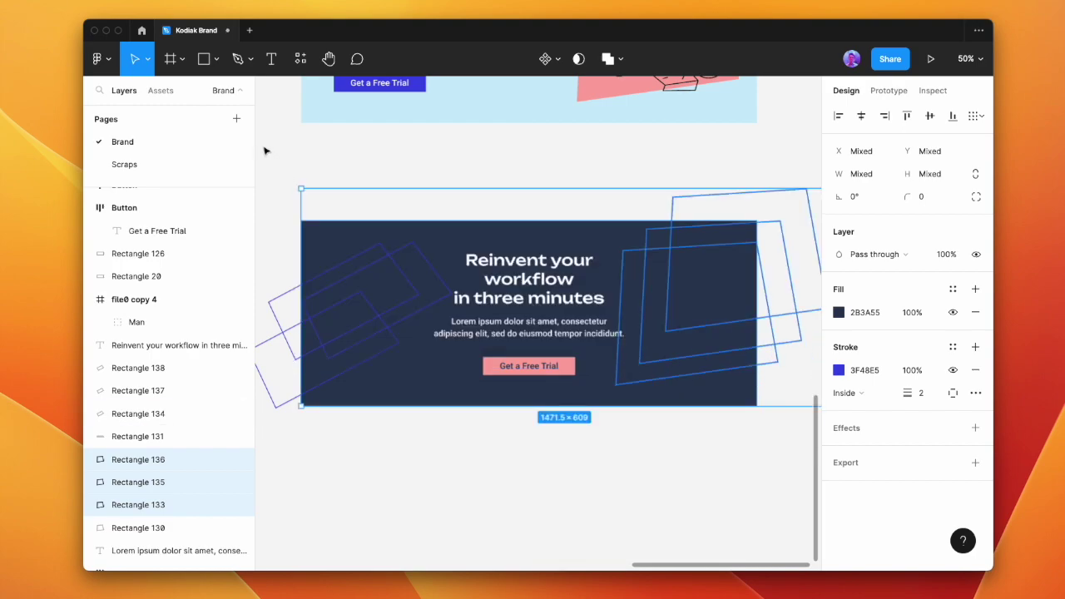
{"action": "left_click_drag", "start_coordinate": [276, 174], "coordinate": [379, 377]}
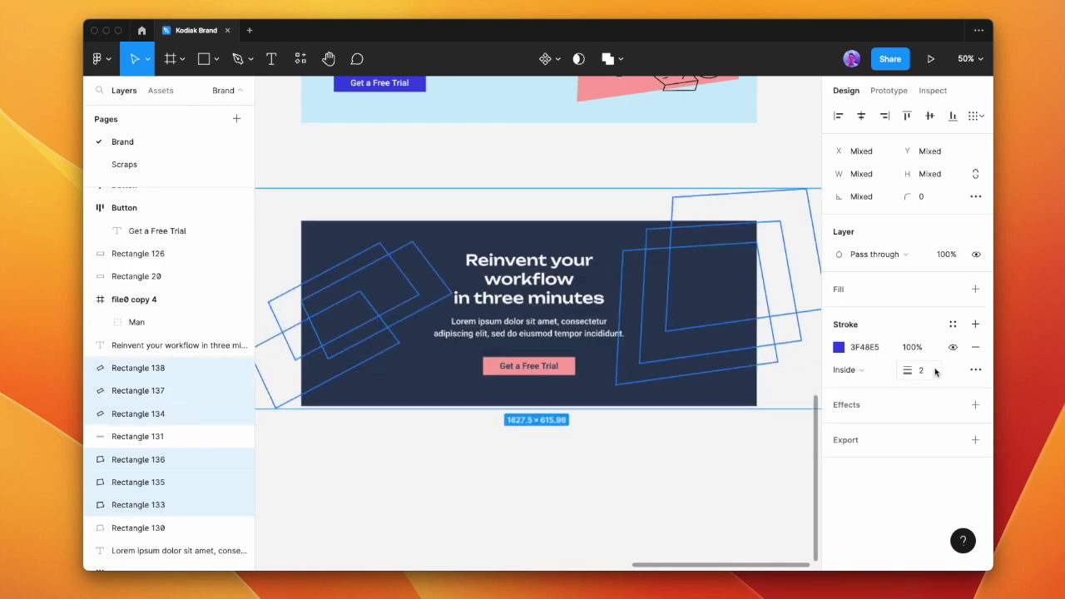
{"action": "left_click", "coordinate": [659, 503]}
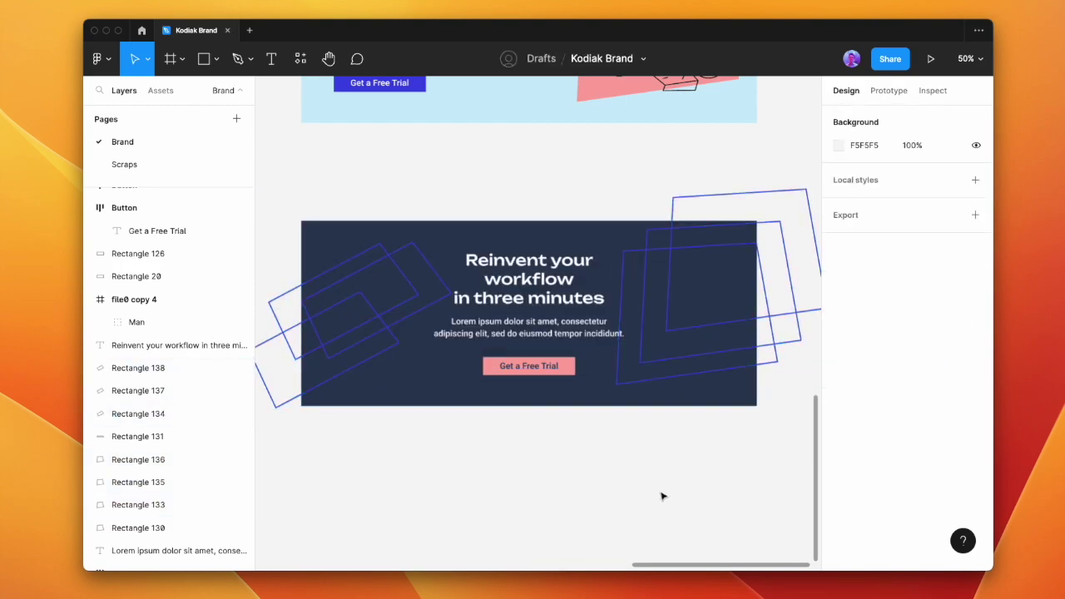
Group all elements of the dark banner, including its six blue outlines, and convert the group into a frame
{"action": "left_click_drag", "start_coordinate": [728, 486], "coordinate": [283, 190]}
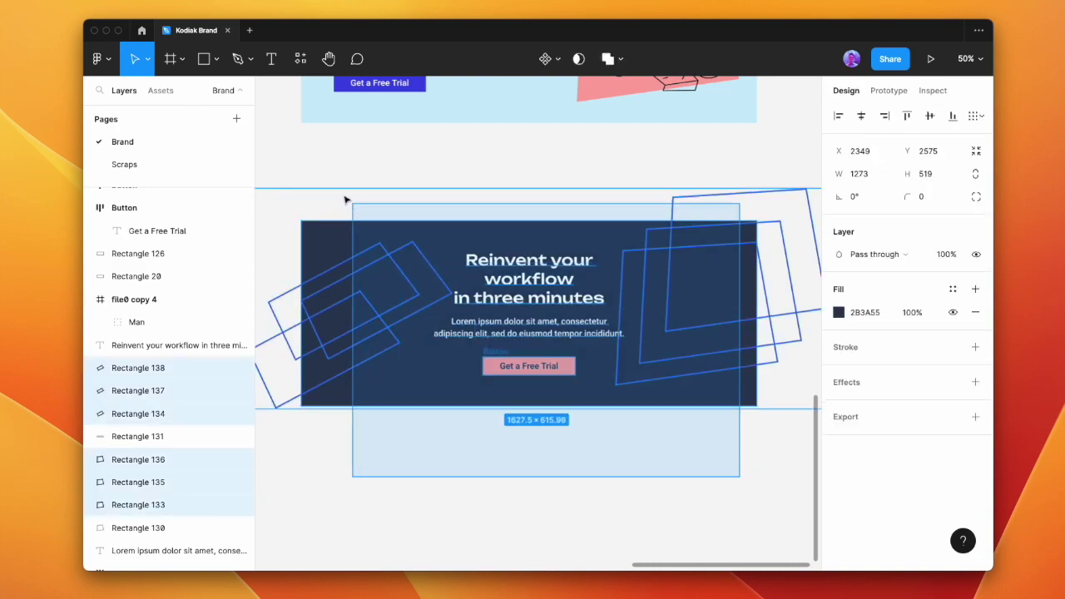
{"action": "key", "text": "ctrl+g"}
{"action": "left_click", "coordinate": [849, 151]}
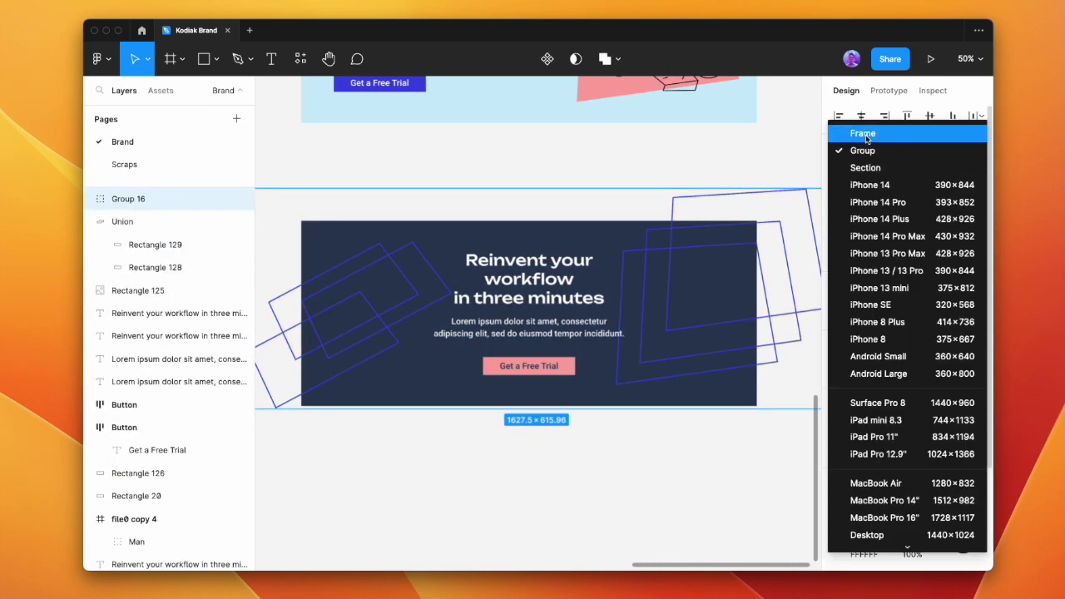
{"action": "left_click", "coordinate": [863, 134]}
Crop the new frame to the dark background's 1273 × 519 size, clipping the outlines that overhang its edges
{"action": "left_click_drag", "start_coordinate": [658, 189], "coordinate": [665, 223]}
{"action": "scroll", "coordinate": [721, 272], "scroll_direction": "down", "scroll_amount": 2}
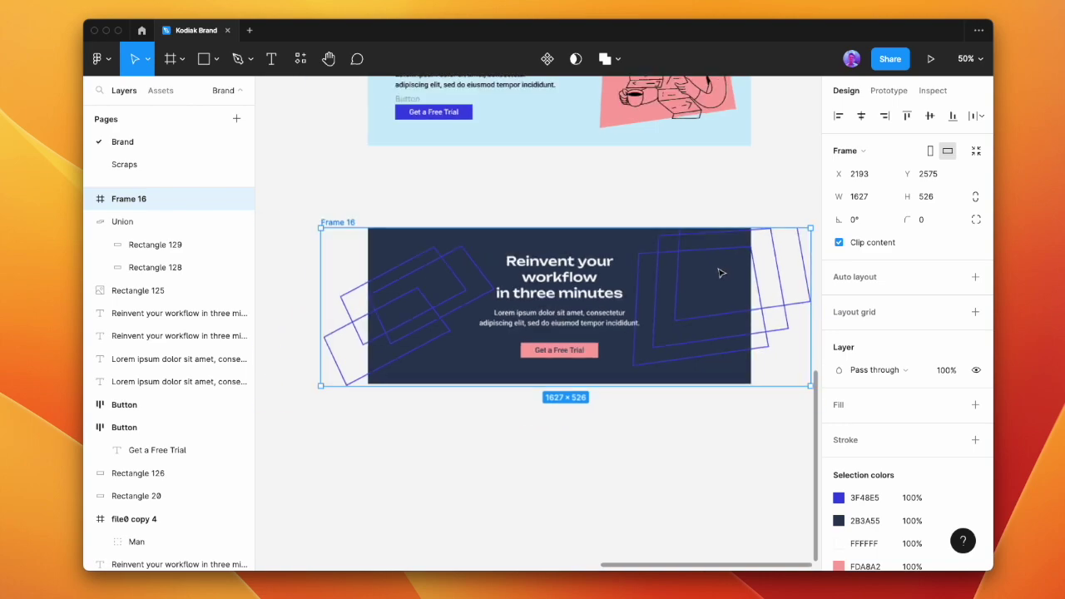
{"action": "scroll", "coordinate": [749, 265], "scroll_direction": "right", "scroll_amount": 1}
{"action": "left_click_drag", "start_coordinate": [765, 262], "coordinate": [707, 258]}
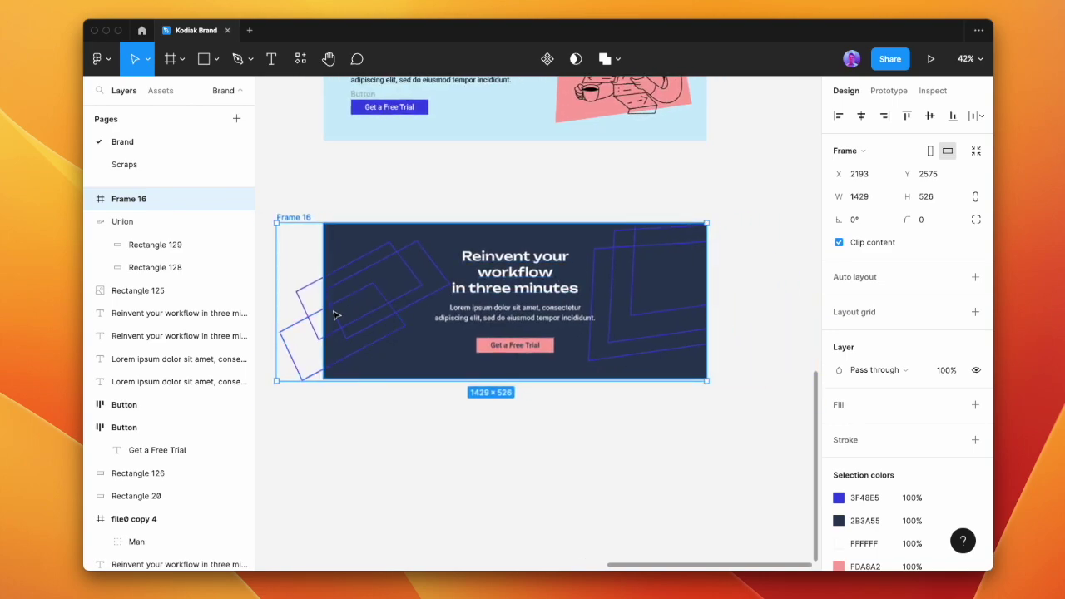
{"action": "left_click_drag", "start_coordinate": [277, 302], "coordinate": [325, 302]}
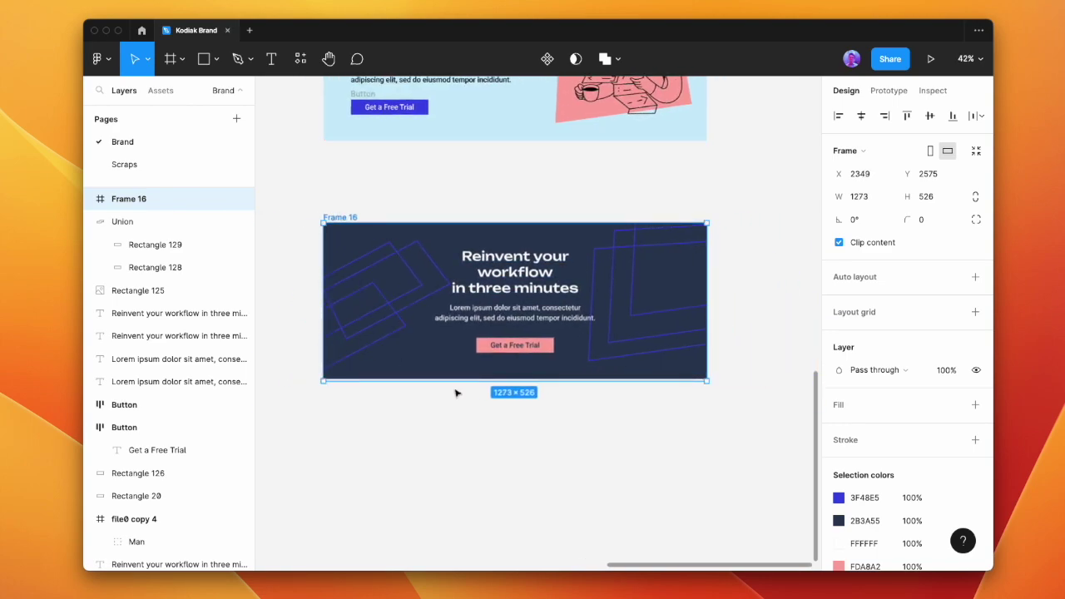
{"action": "left_click_drag", "start_coordinate": [454, 379], "coordinate": [465, 331]}
{"action": "scroll", "coordinate": [462, 333], "scroll_direction": "up", "scroll_amount": 2}
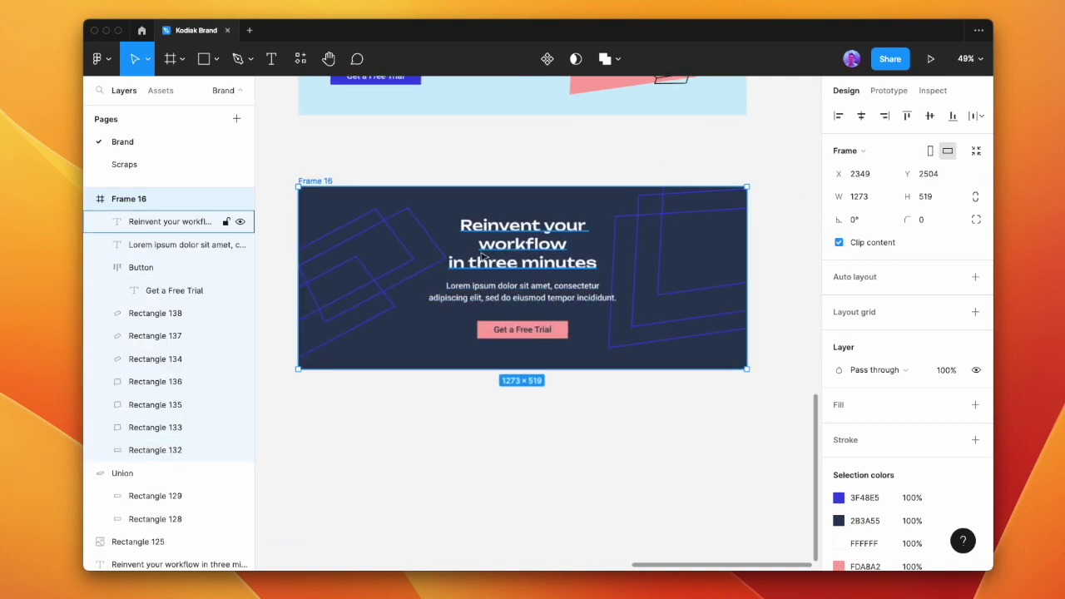
Duplicate the framed dark banner directly below the original and close up the gap between them slightly
{"action": "scroll", "coordinate": [482, 254], "scroll_direction": "down", "scroll_amount": 3}
{"action": "left_click_drag", "start_coordinate": [389, 209], "coordinate": [389, 364]}
{"action": "scroll", "coordinate": [444, 375], "scroll_direction": "up", "scroll_amount": 2}
{"action": "scroll", "coordinate": [444, 433], "scroll_direction": "up", "scroll_amount": 3}
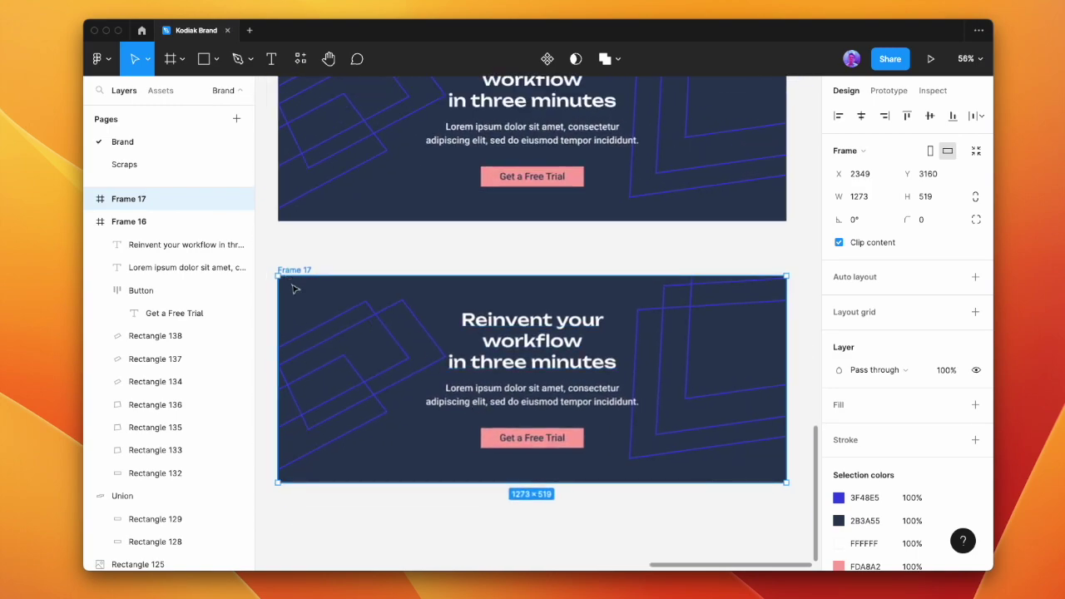
{"action": "left_click_drag", "start_coordinate": [302, 272], "coordinate": [304, 261]}
Delete the six blue outline shapes from the duplicated banner, keeping its background, text and button
{"action": "left_click", "coordinate": [405, 334]}
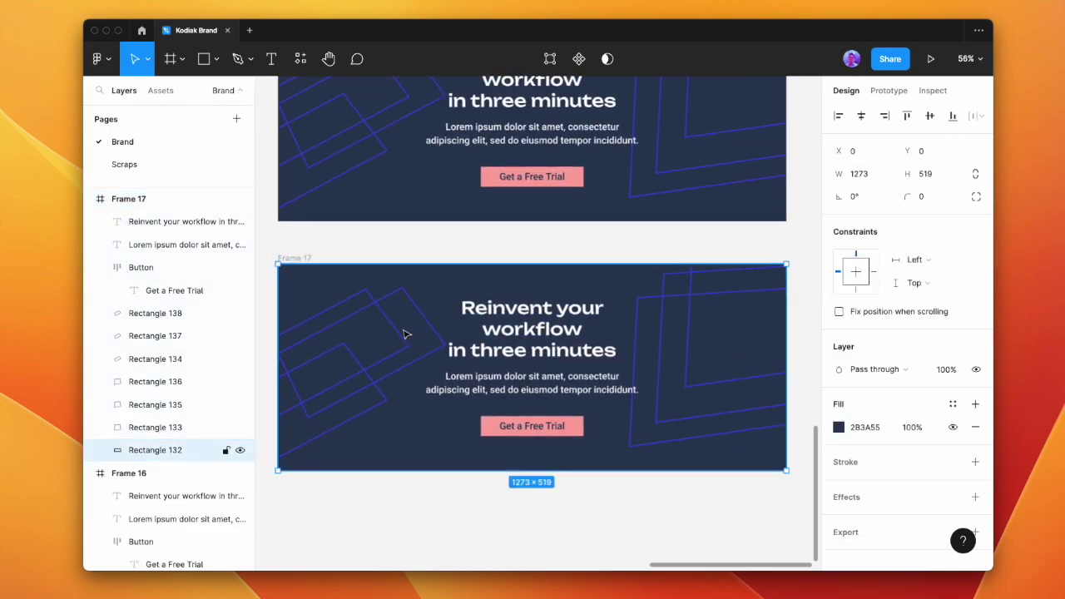
{"action": "left_click", "coordinate": [401, 343]}
{"action": "left_click", "coordinate": [166, 450], "text": "shift"}
{"action": "left_click", "coordinate": [173, 312], "text": "shift"}
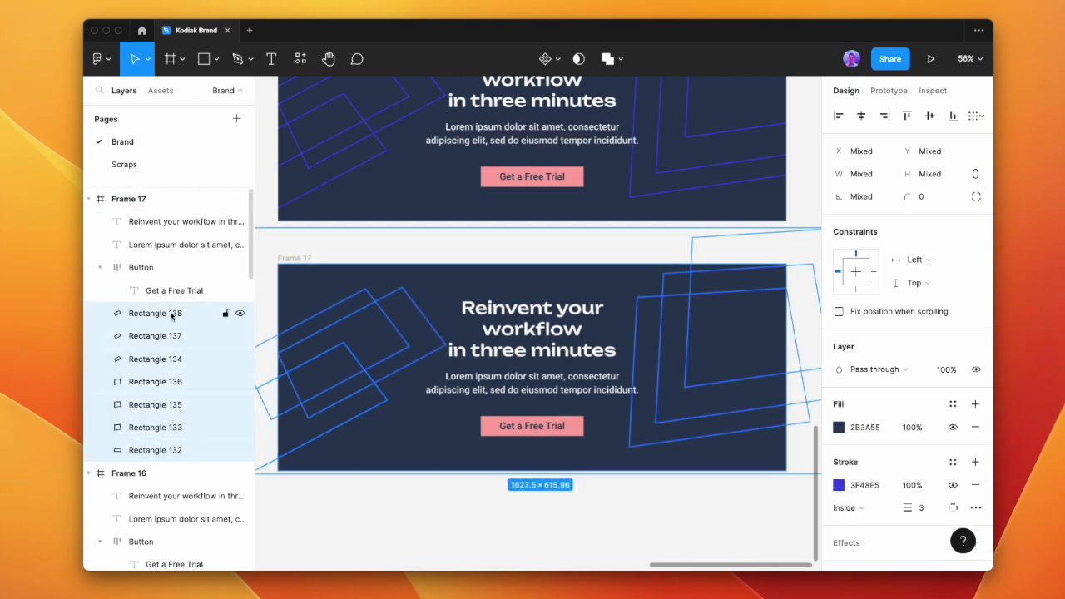
{"action": "key", "text": "Delete"}
{"action": "key", "text": "super+z"}
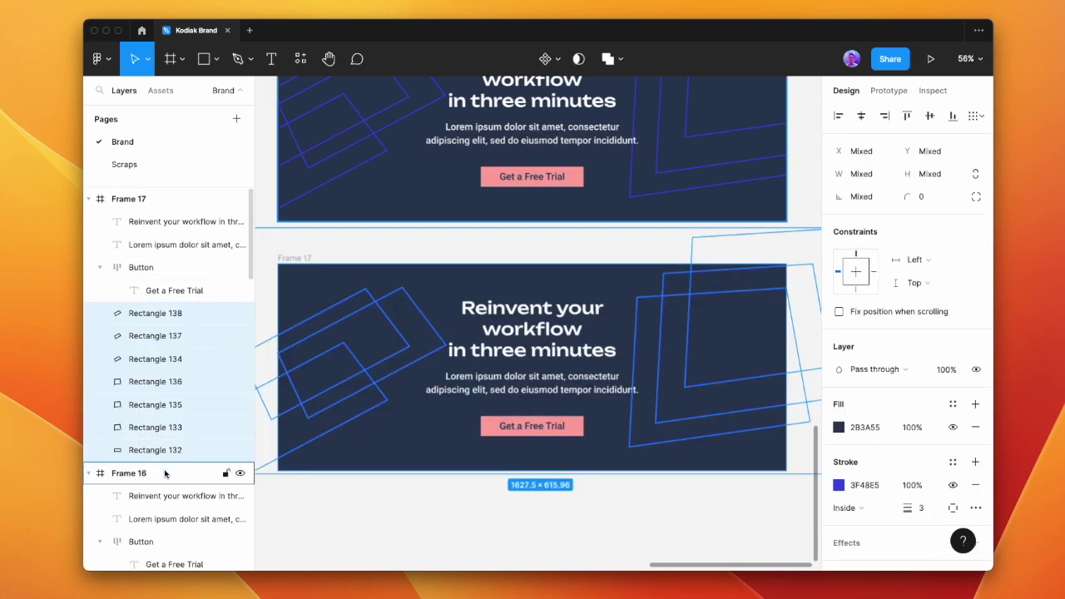
{"action": "left_click", "coordinate": [167, 453], "text": "shift"}
{"action": "key", "text": "Delete"}
Change the duplicated banner's background fill to the brand blue from the document colours
{"action": "left_click", "coordinate": [416, 347]}
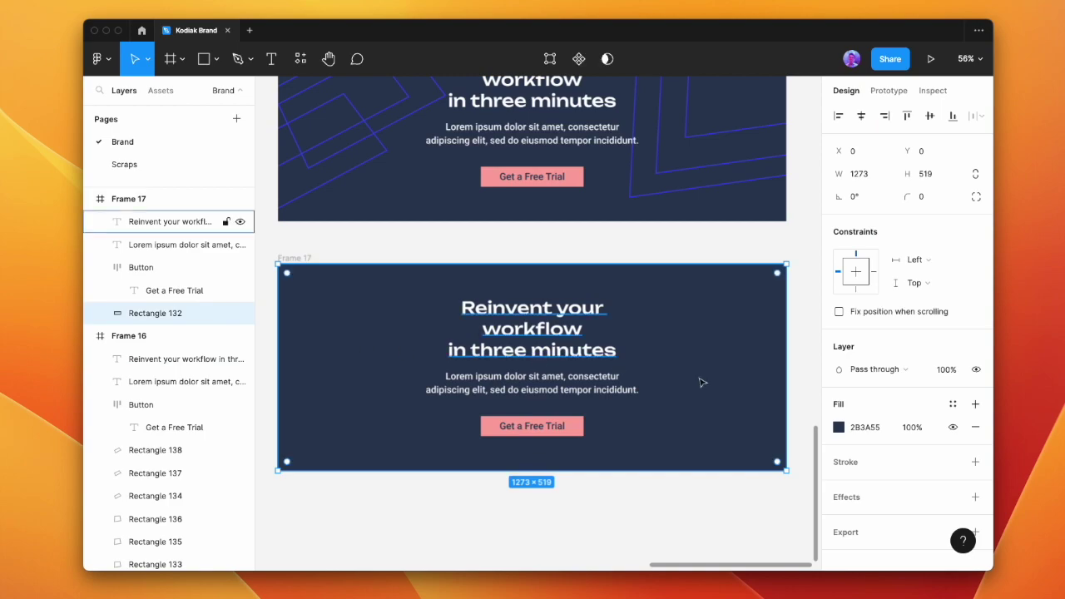
{"action": "left_click", "coordinate": [838, 428]}
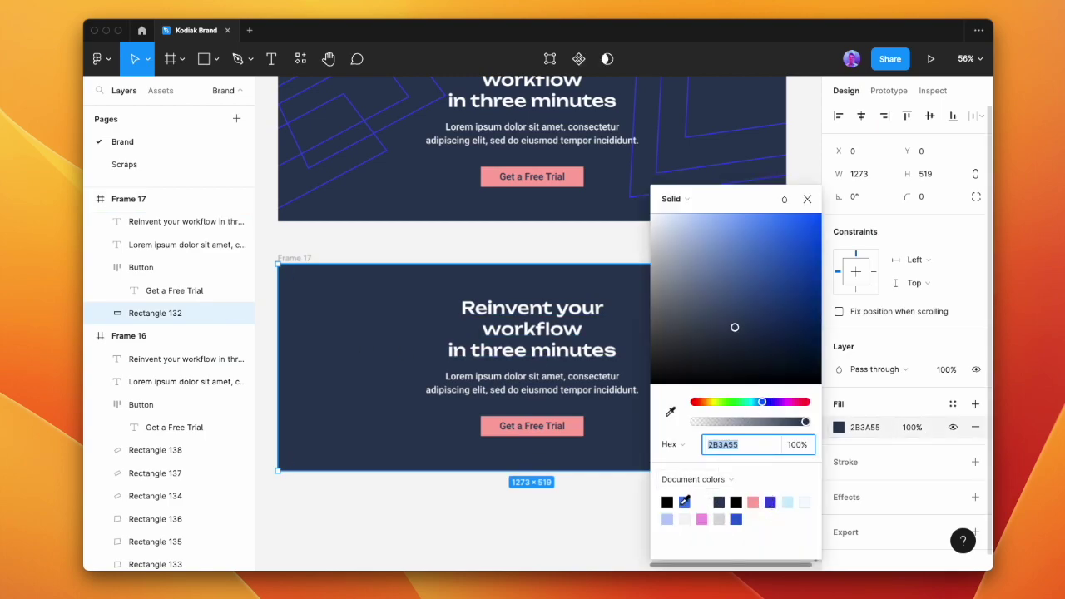
{"action": "left_click", "coordinate": [771, 502]}
{"action": "left_click", "coordinate": [585, 520]}
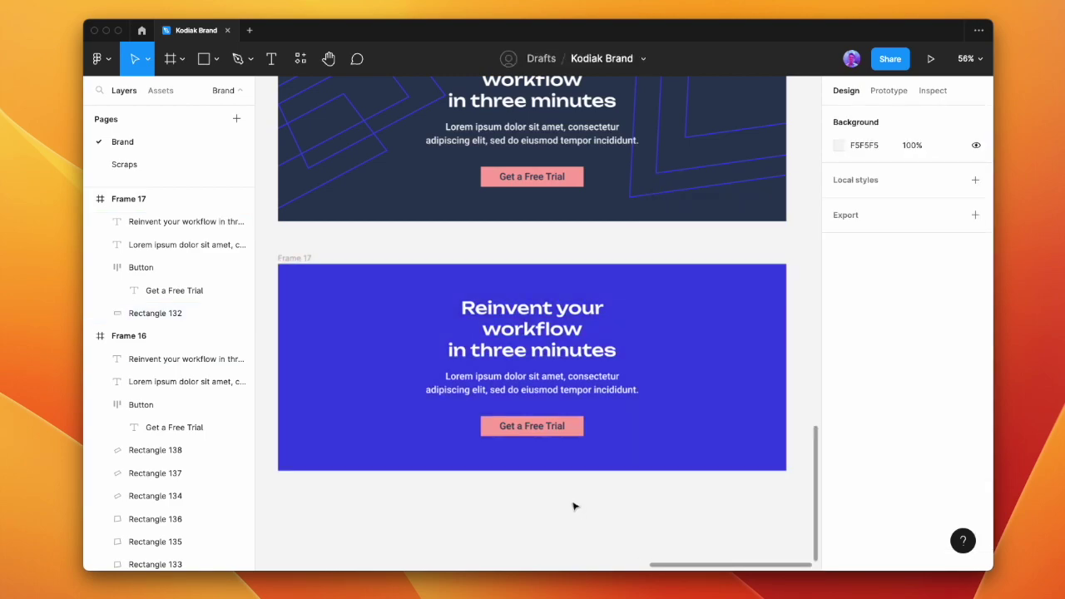
Try the blue banner's background colour on the button label by sampling it
{"action": "double_click", "coordinate": [566, 430]}
{"action": "key", "text": "i"}
{"action": "left_click", "coordinate": [652, 407]}
{"action": "left_click", "coordinate": [594, 525]}
Set the blue banner's button label to white, FFFFFF
{"action": "double_click", "coordinate": [554, 428]}
{"action": "left_click", "coordinate": [839, 490]}
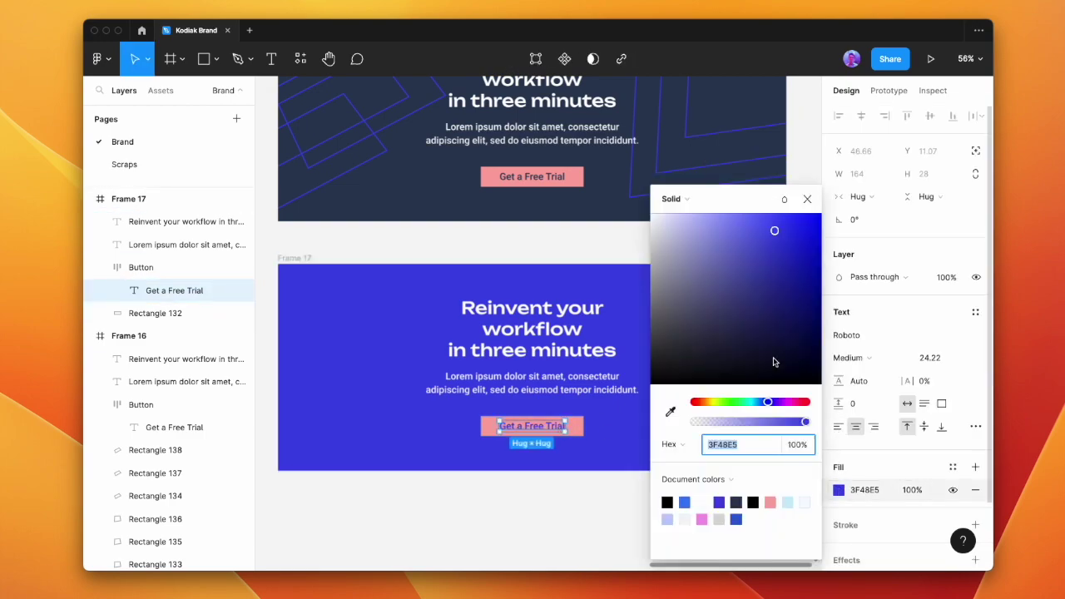
{"action": "left_click_drag", "start_coordinate": [773, 362], "coordinate": [573, 240]}
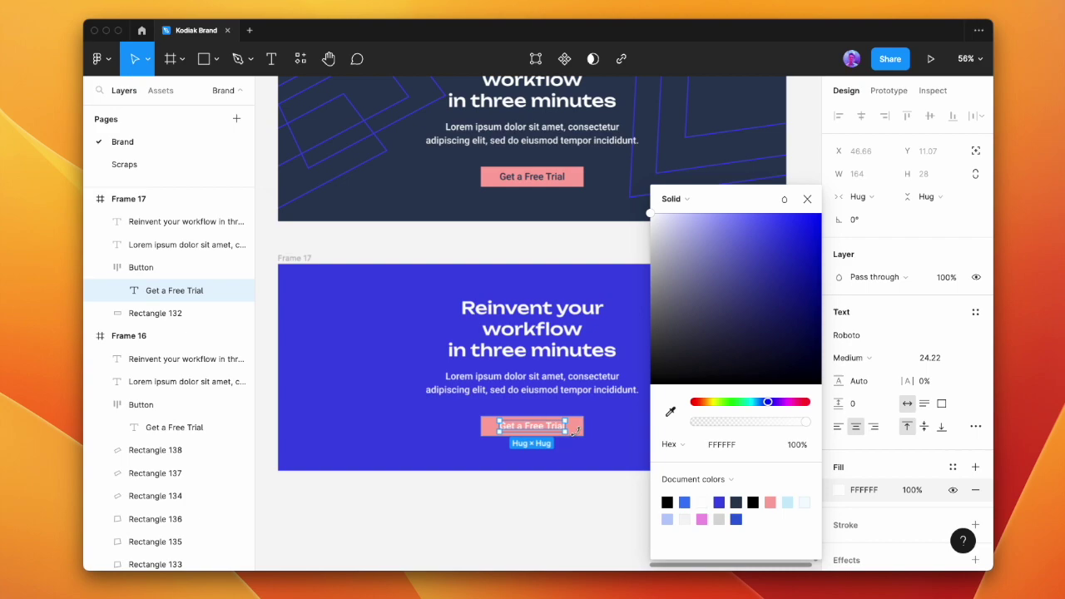
{"action": "left_click", "coordinate": [557, 512]}
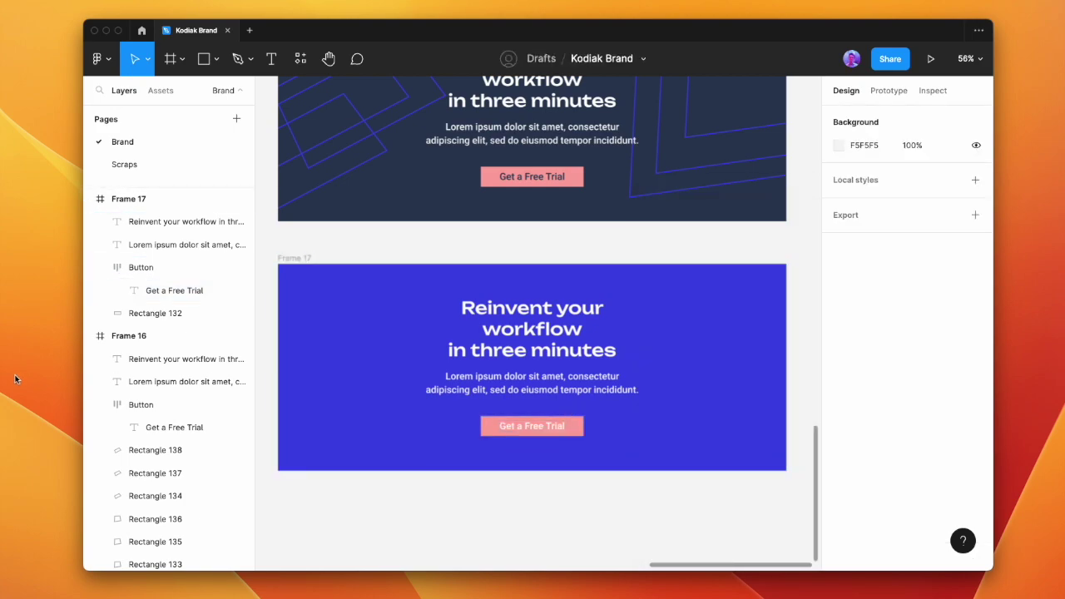
Add the glass spring, tube and half-torus images to the canvas and place the spring over the blue banner's left side
{"action": "left_click", "coordinate": [507, 295]}
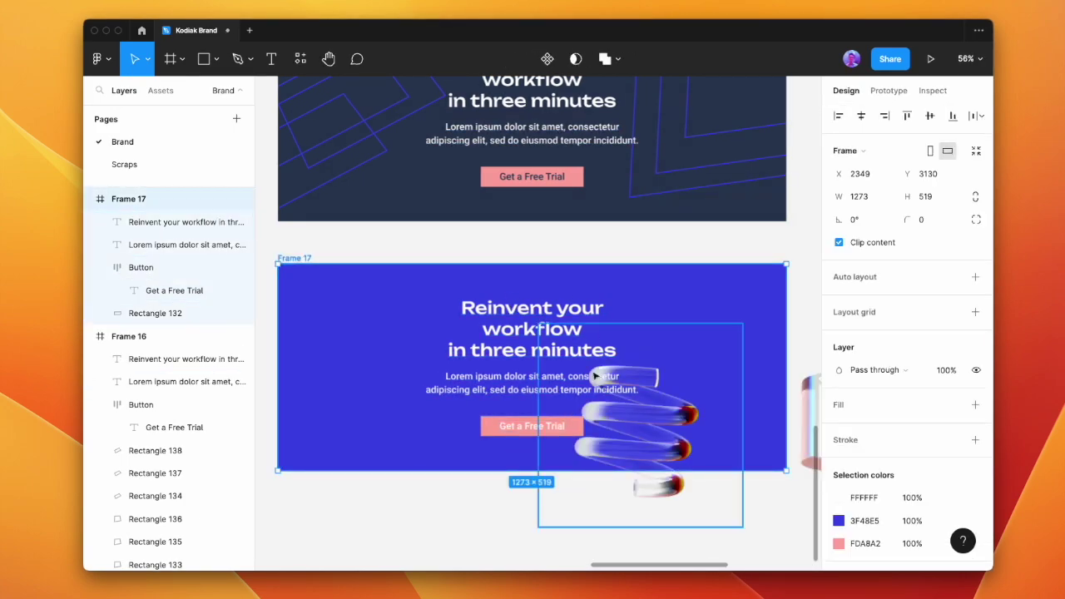
{"action": "scroll", "coordinate": [573, 367], "scroll_direction": "down", "scroll_amount": 3}
{"action": "left_click_drag", "start_coordinate": [616, 376], "coordinate": [433, 342]}
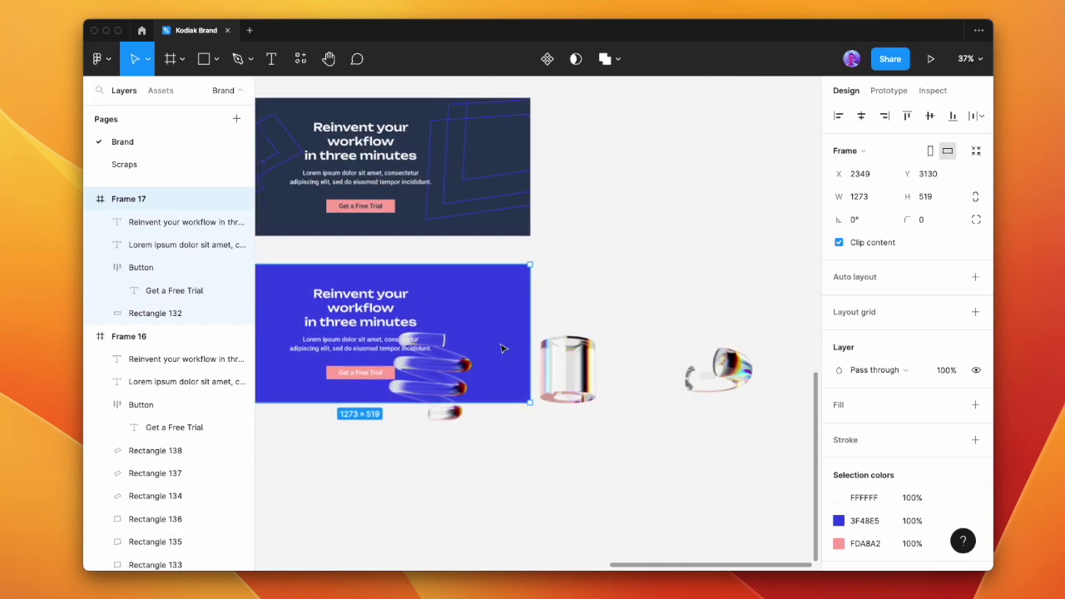
{"action": "left_click_drag", "start_coordinate": [532, 335], "coordinate": [666, 333]}
{"action": "left_click_drag", "start_coordinate": [580, 393], "coordinate": [368, 342]}
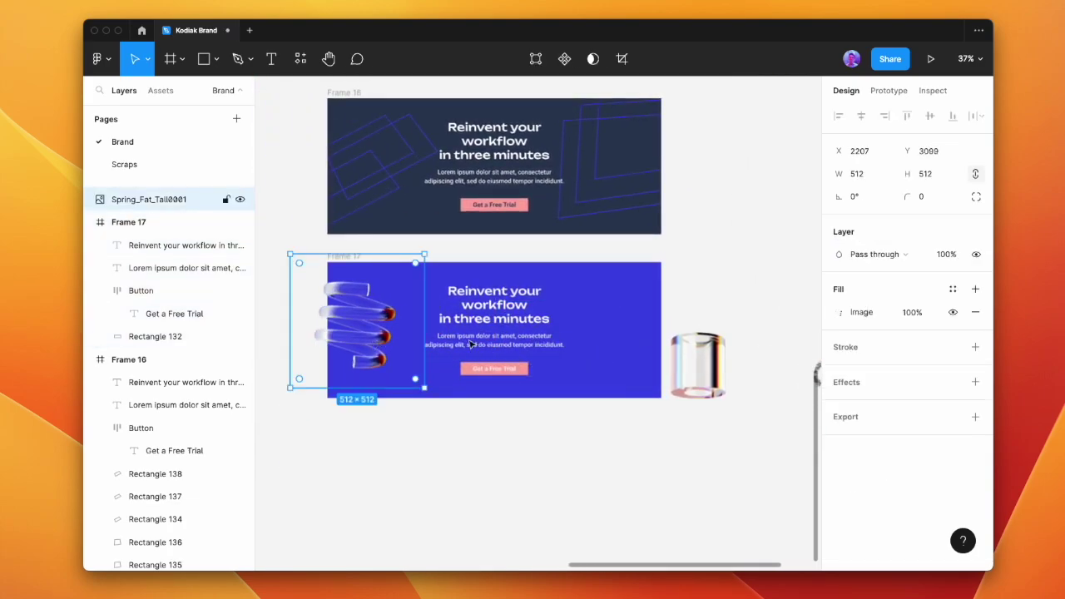
Move the glass tube to the blue banner's upper right and the half torus to its lower area beside the button
{"action": "left_click_drag", "start_coordinate": [698, 366], "coordinate": [586, 294]}
{"action": "left_click_drag", "start_coordinate": [766, 290], "coordinate": [688, 289]}
{"action": "left_click_drag", "start_coordinate": [797, 377], "coordinate": [487, 387]}
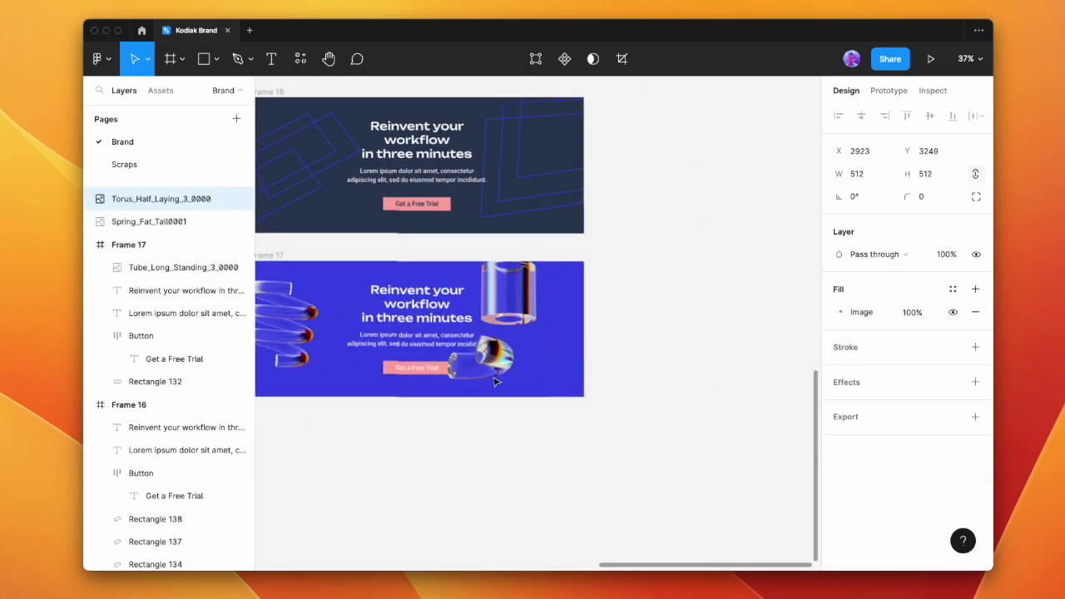
{"action": "scroll", "coordinate": [366, 333], "scroll_direction": "down", "scroll_amount": 1}
{"action": "scroll", "coordinate": [361, 335], "scroll_direction": "up", "scroll_amount": 3}
{"action": "scroll", "coordinate": [361, 334], "scroll_direction": "up", "scroll_amount": 3}
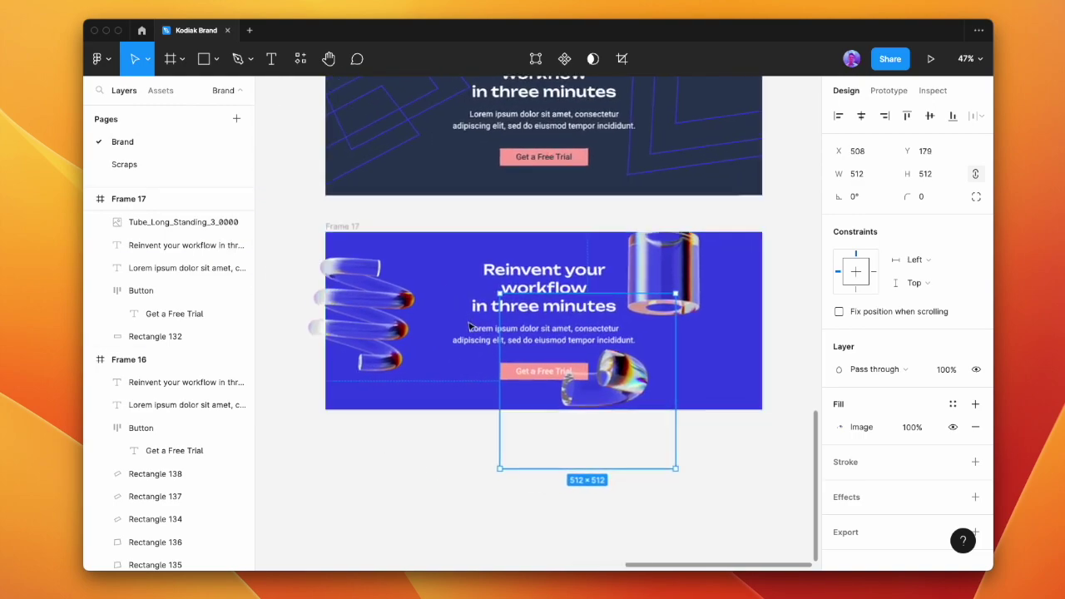
Nest the glass spring inside the blue banner's frame, scale it down slightly and adjust its position at the left edge
{"action": "left_click", "coordinate": [367, 304]}
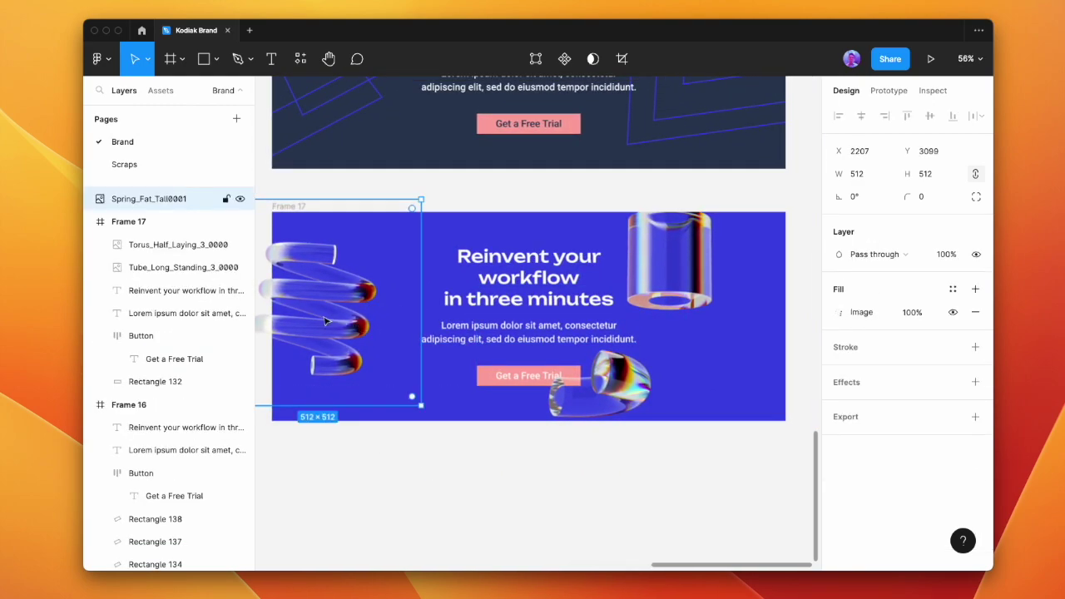
{"action": "key", "text": "super+x"}
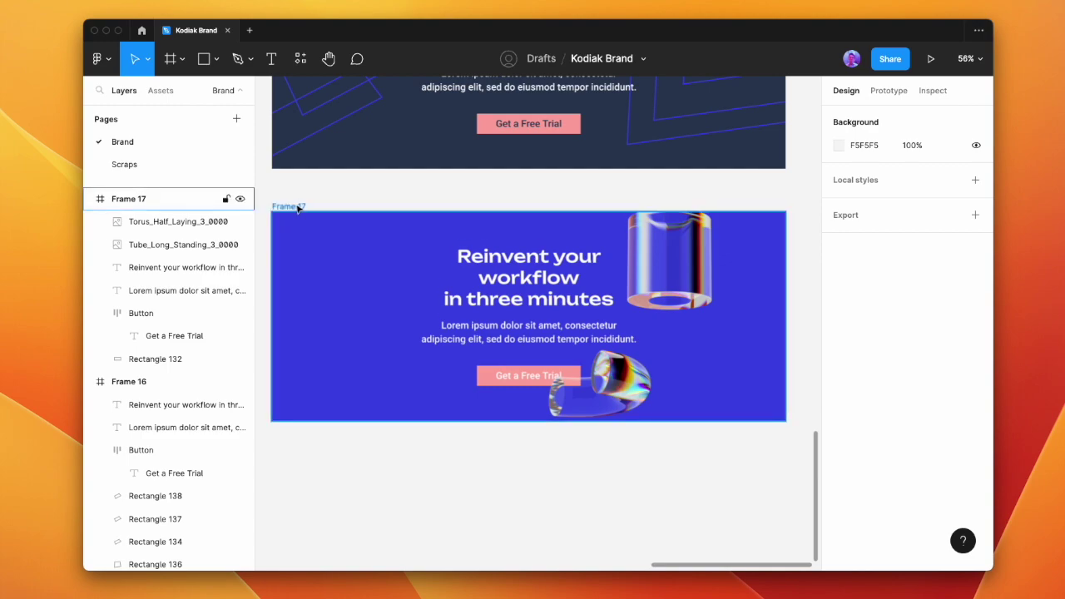
{"action": "left_click", "coordinate": [296, 206]}
{"action": "key", "text": "super+v"}
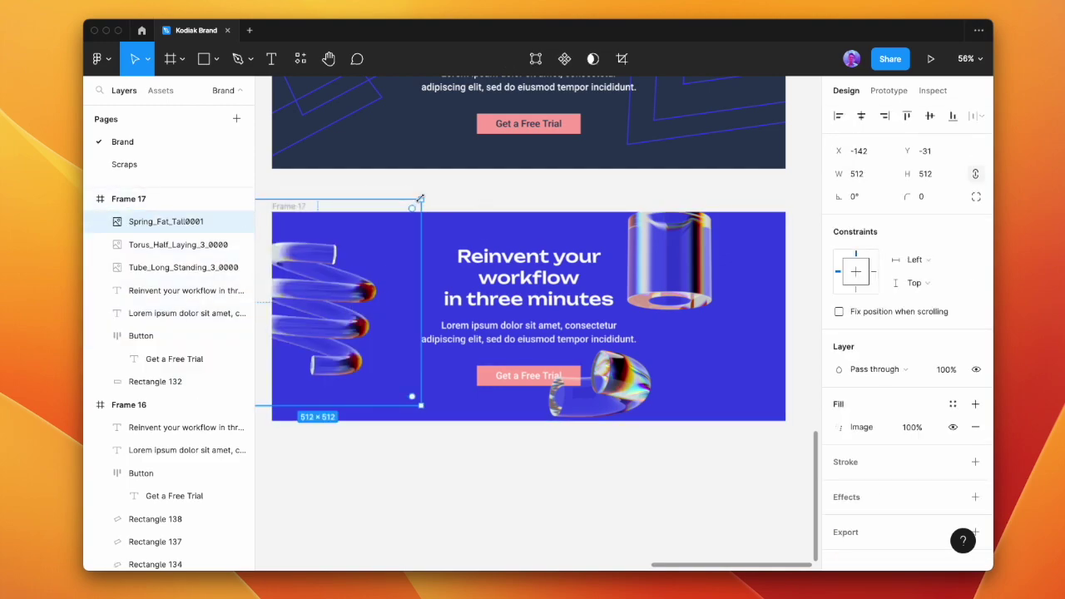
{"action": "left_click_drag", "start_coordinate": [420, 198], "coordinate": [405, 217]}
{"action": "left_click_drag", "start_coordinate": [339, 328], "coordinate": [341, 321]}
Rotate the glass tube to about -24° and tuck it into the banner's upper-right corner, and lower the half torus over the bottom edge
{"action": "left_click_drag", "start_coordinate": [667, 285], "coordinate": [712, 278]}
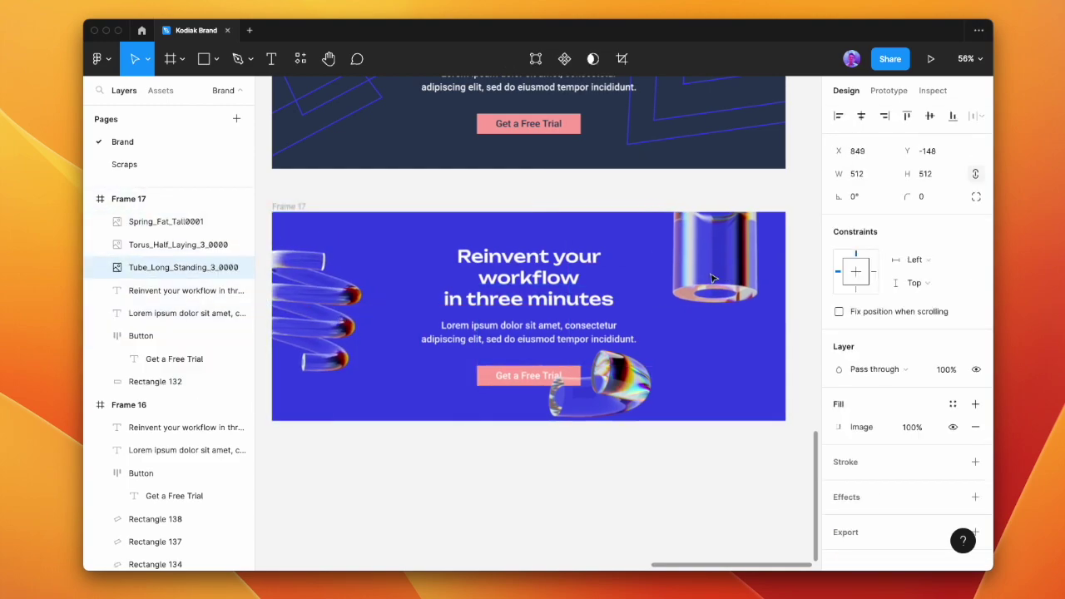
{"action": "left_click_drag", "start_coordinate": [610, 374], "coordinate": [571, 315]}
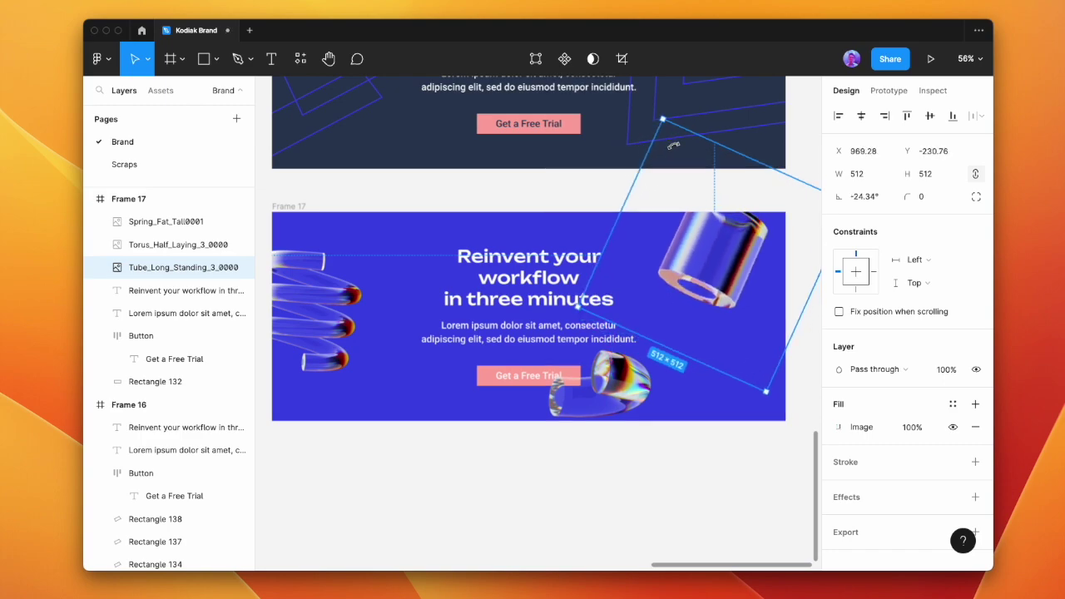
{"action": "left_click", "coordinate": [642, 360]}
{"action": "left_click_drag", "start_coordinate": [642, 360], "coordinate": [617, 413]}
{"action": "left_click_drag", "start_coordinate": [685, 263], "coordinate": [713, 253]}
Widen the blue banner's headline to about 688 so it fits two lines, and vertically recentre the text and button
{"action": "left_click", "coordinate": [535, 375]}
{"action": "left_click", "coordinate": [487, 380]}
{"action": "left_click", "coordinate": [494, 337], "text": "shift"}
{"action": "left_click", "coordinate": [504, 292], "text": "shift"}
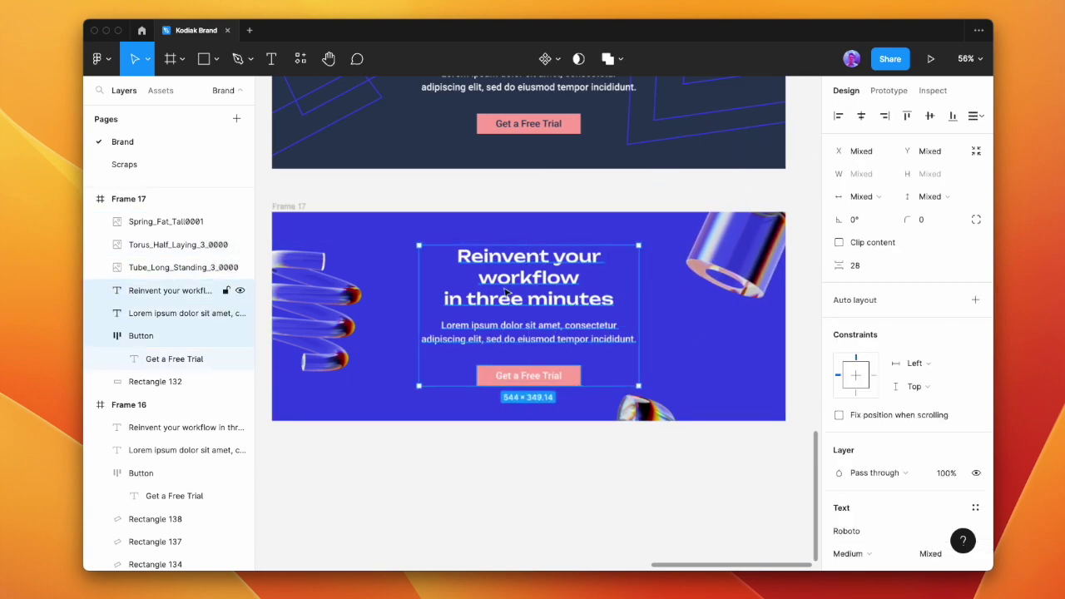
{"action": "left_click", "coordinate": [541, 275]}
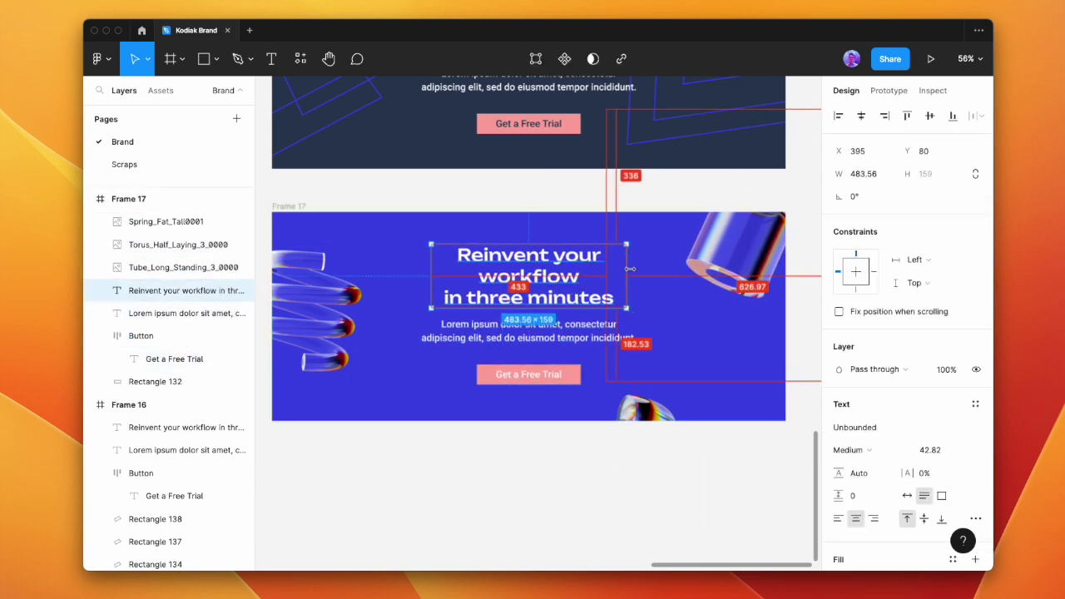
{"action": "left_click_drag", "start_coordinate": [630, 269], "coordinate": [679, 269]}
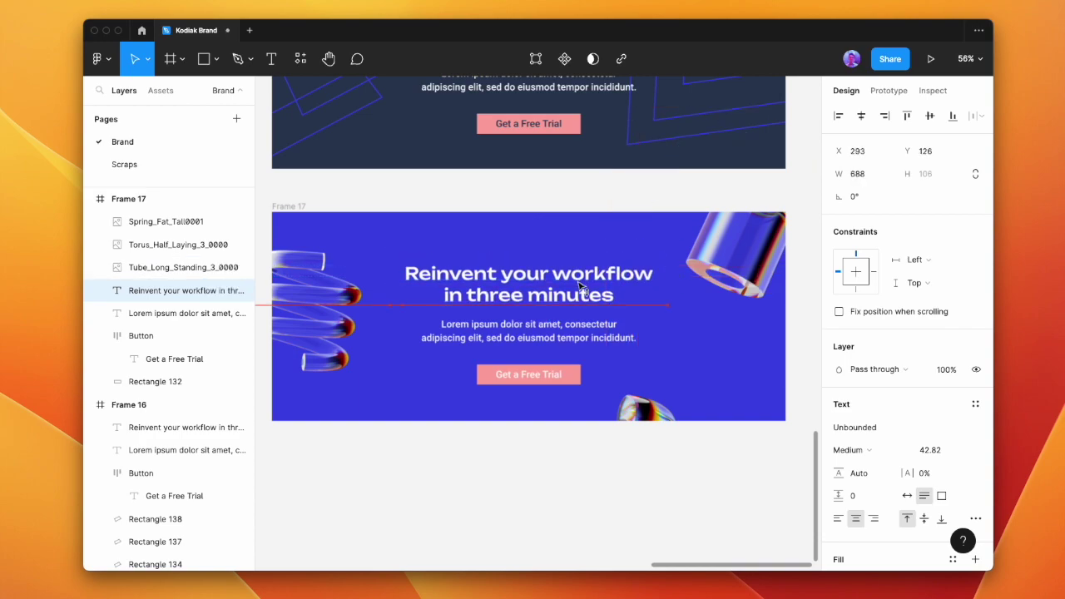
{"action": "left_click_drag", "start_coordinate": [711, 536], "coordinate": [478, 339]}
Raise the glass half torus slightly so more of it shows above the blue banner's bottom edge
{"action": "left_click", "coordinate": [495, 475]}
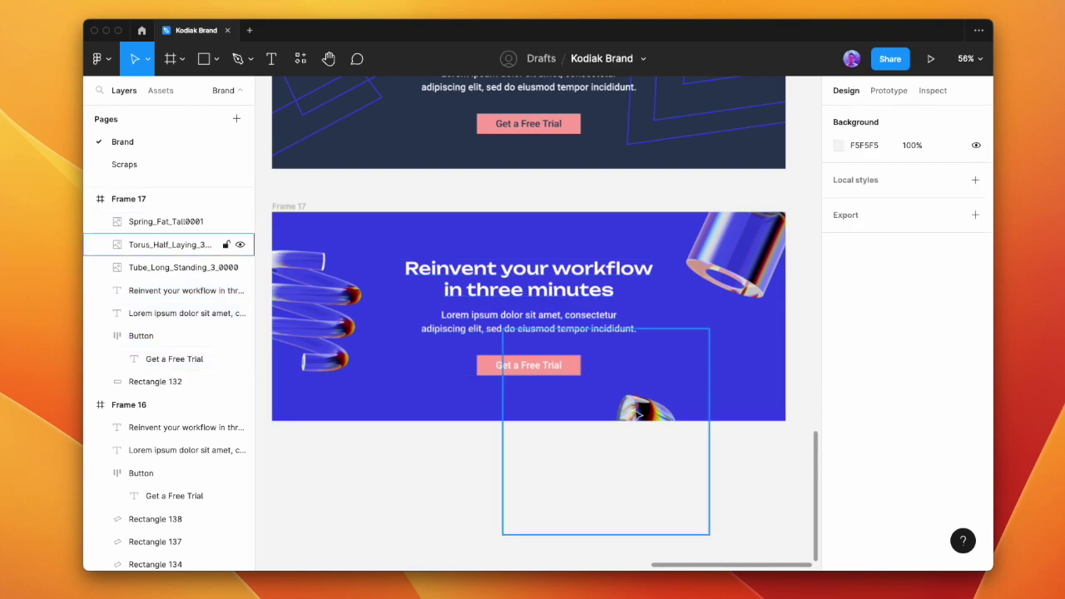
{"action": "left_click_drag", "start_coordinate": [639, 414], "coordinate": [646, 402]}
{"action": "left_click", "coordinate": [419, 481]}
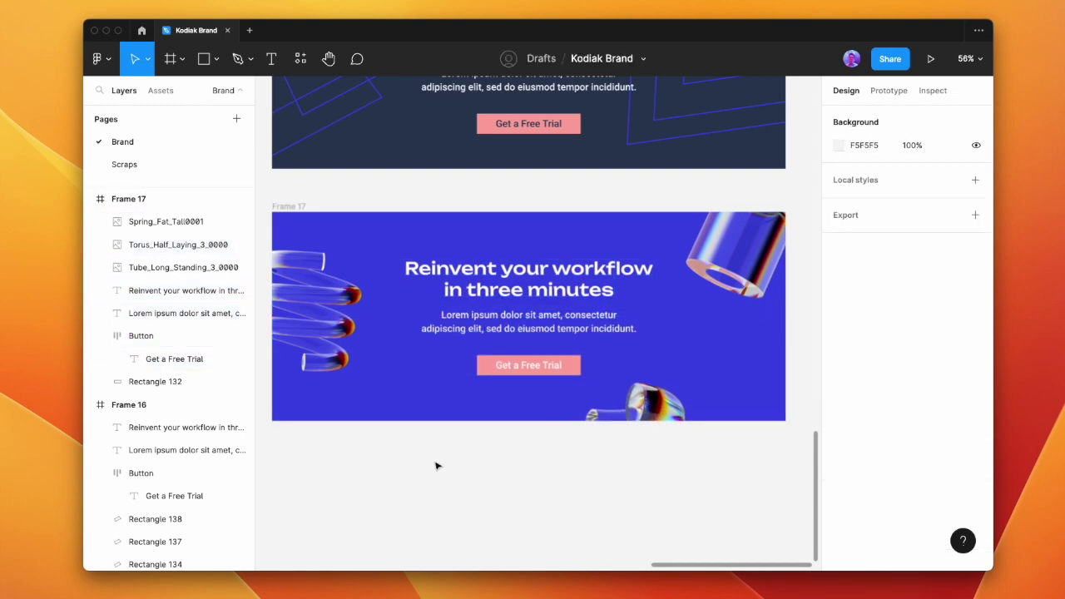
Try black as the blue banner's button label colour, and undo the change
{"action": "left_click_drag", "start_coordinate": [718, 519], "coordinate": [513, 366]}
{"action": "double_click", "coordinate": [512, 366]}
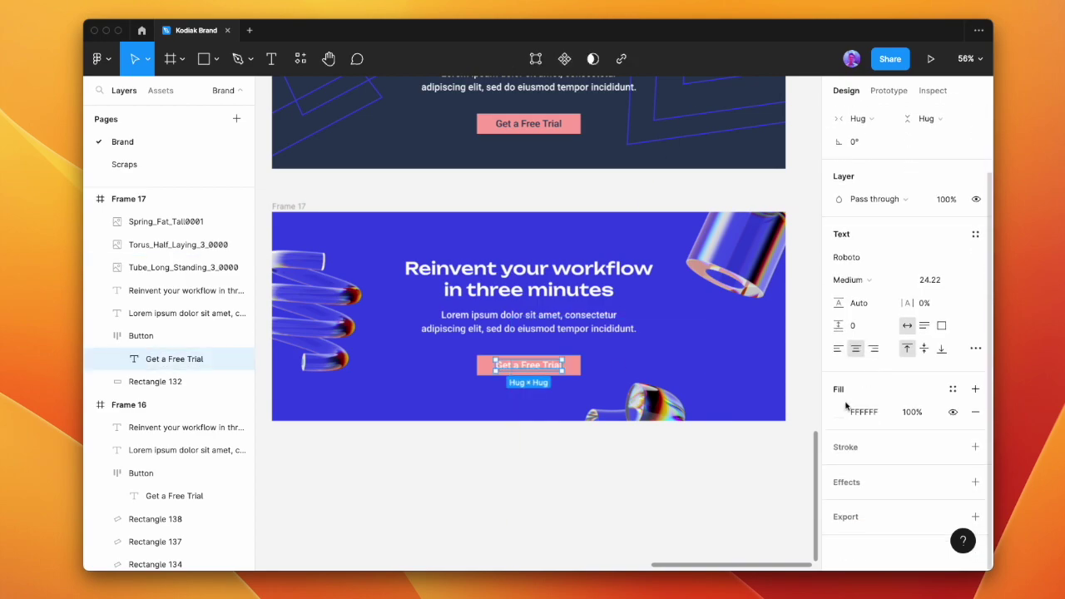
{"action": "left_click", "coordinate": [839, 413]}
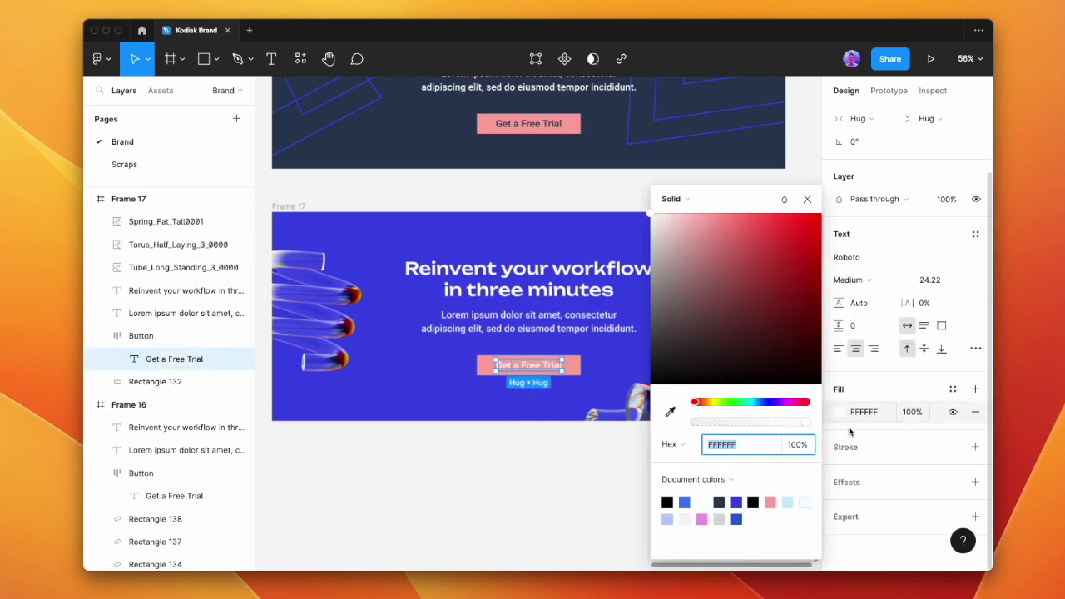
{"action": "left_click", "coordinate": [754, 501]}
{"action": "key", "text": "super+z"}
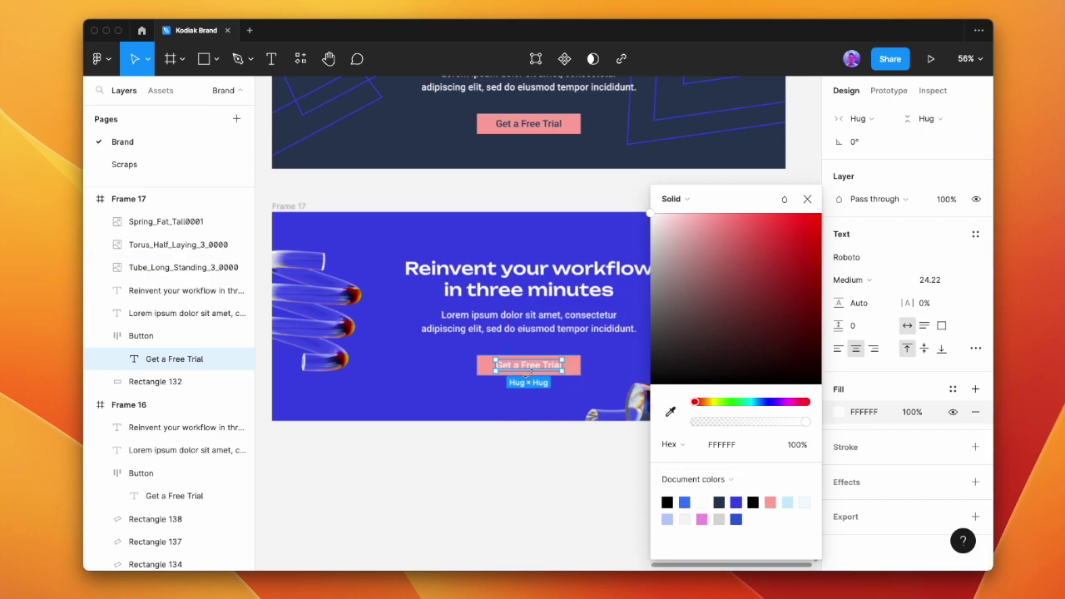
Fill the blue banner's button with the bright orchid pink from the document colours
{"action": "left_click", "coordinate": [481, 371]}
{"action": "left_click", "coordinate": [839, 540]}
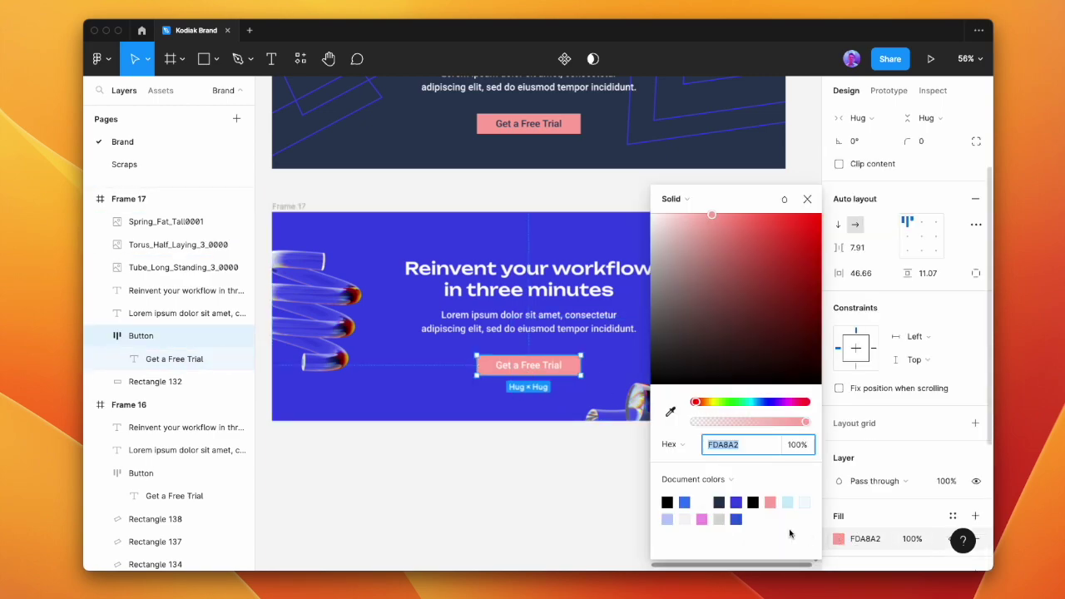
{"action": "left_click", "coordinate": [701, 518]}
{"action": "left_click", "coordinate": [454, 491]}
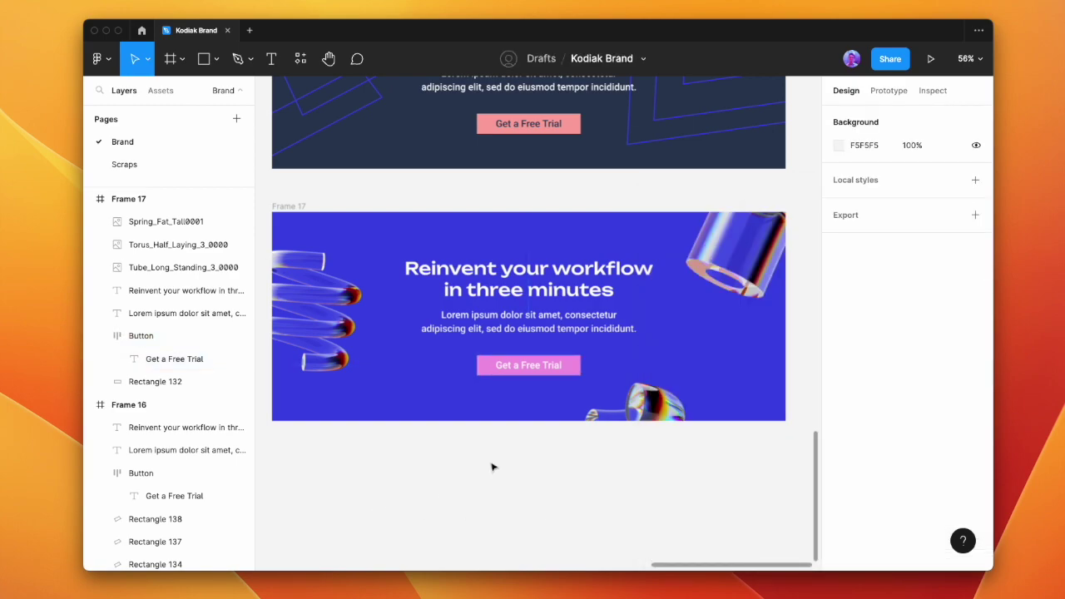
{"action": "scroll", "coordinate": [499, 313], "scroll_direction": "down", "scroll_amount": 5}
{"action": "left_click_drag", "start_coordinate": [463, 192], "coordinate": [616, 392]}
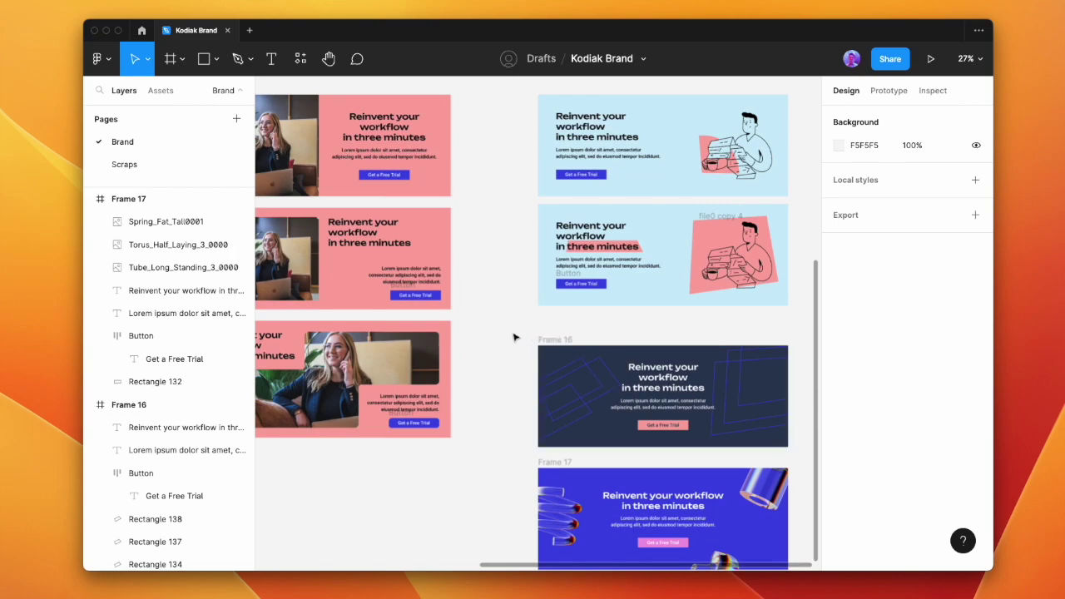
{"action": "scroll", "coordinate": [513, 338], "scroll_direction": "down", "scroll_amount": 1}
{"action": "left_click_drag", "start_coordinate": [517, 380], "coordinate": [555, 360]}
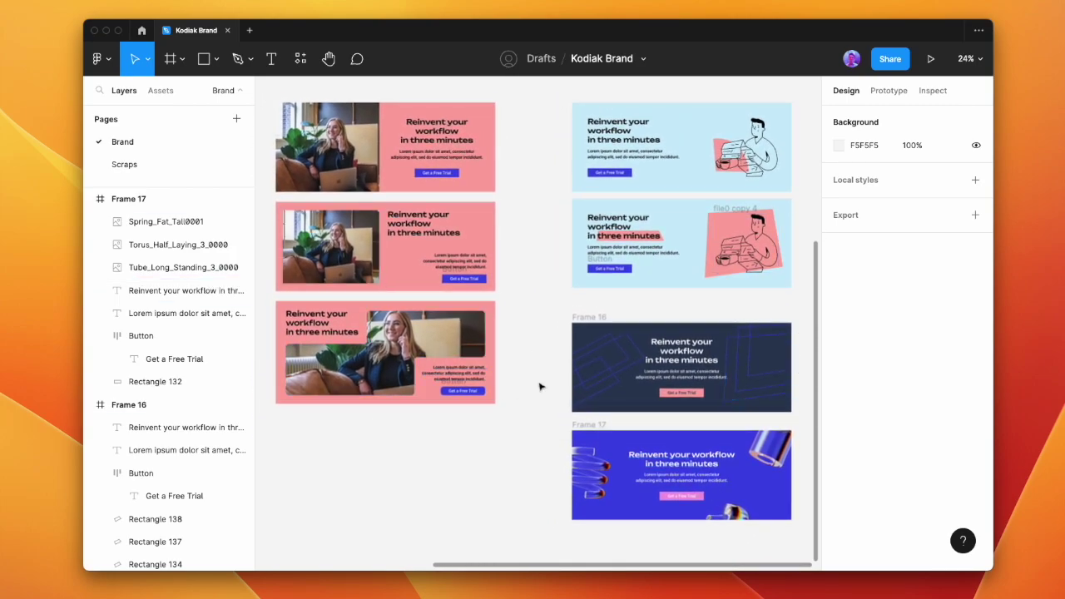